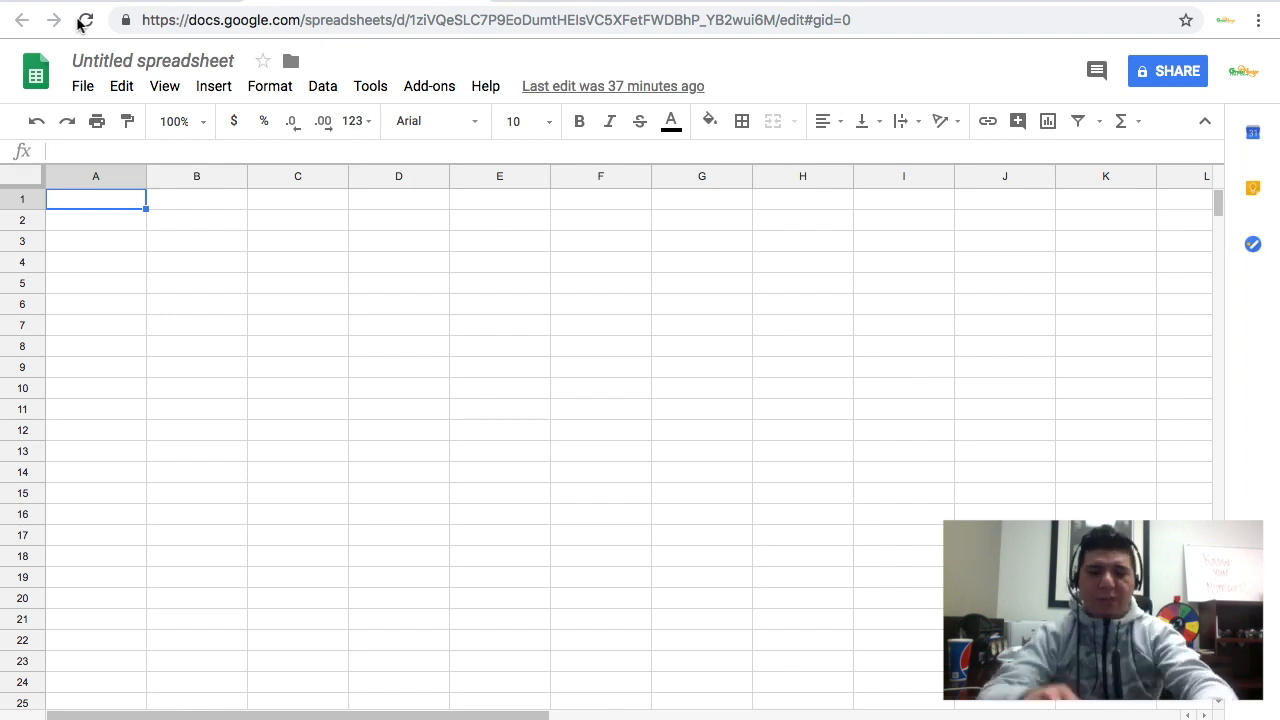
pyautogui.click(103, 178)
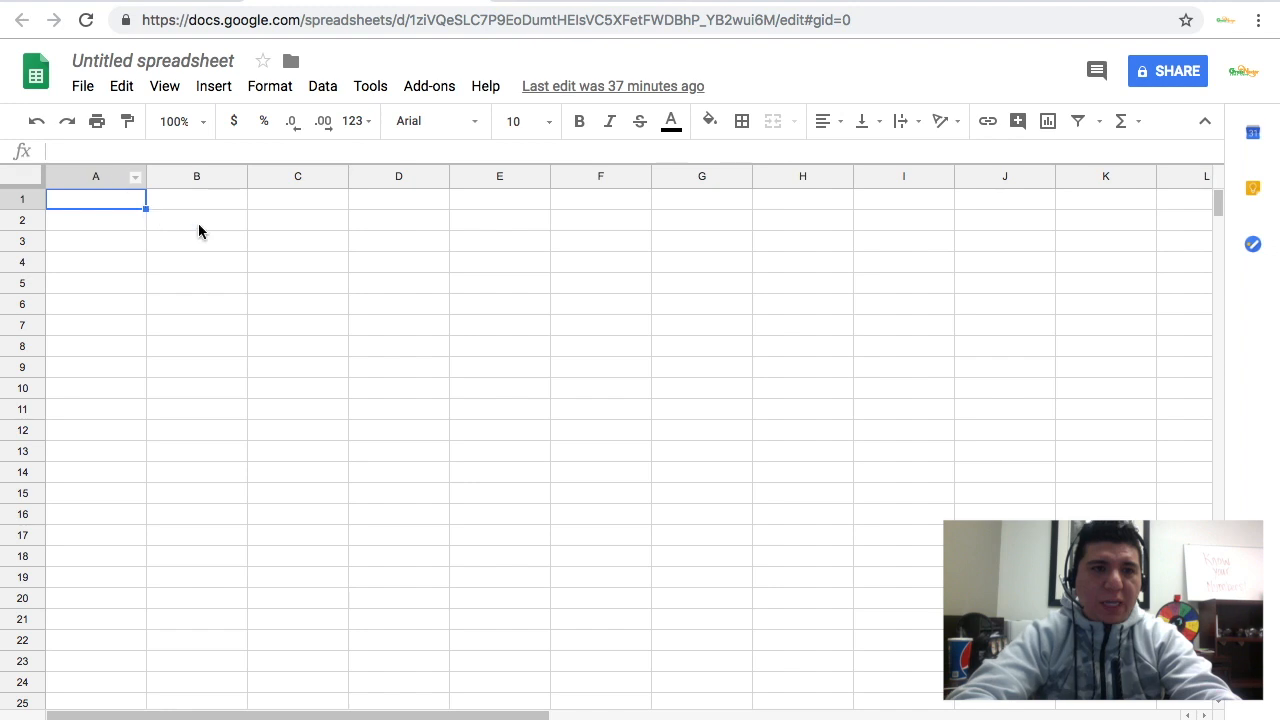
pyautogui.click(198, 223)
pyautogui.click(196, 197)
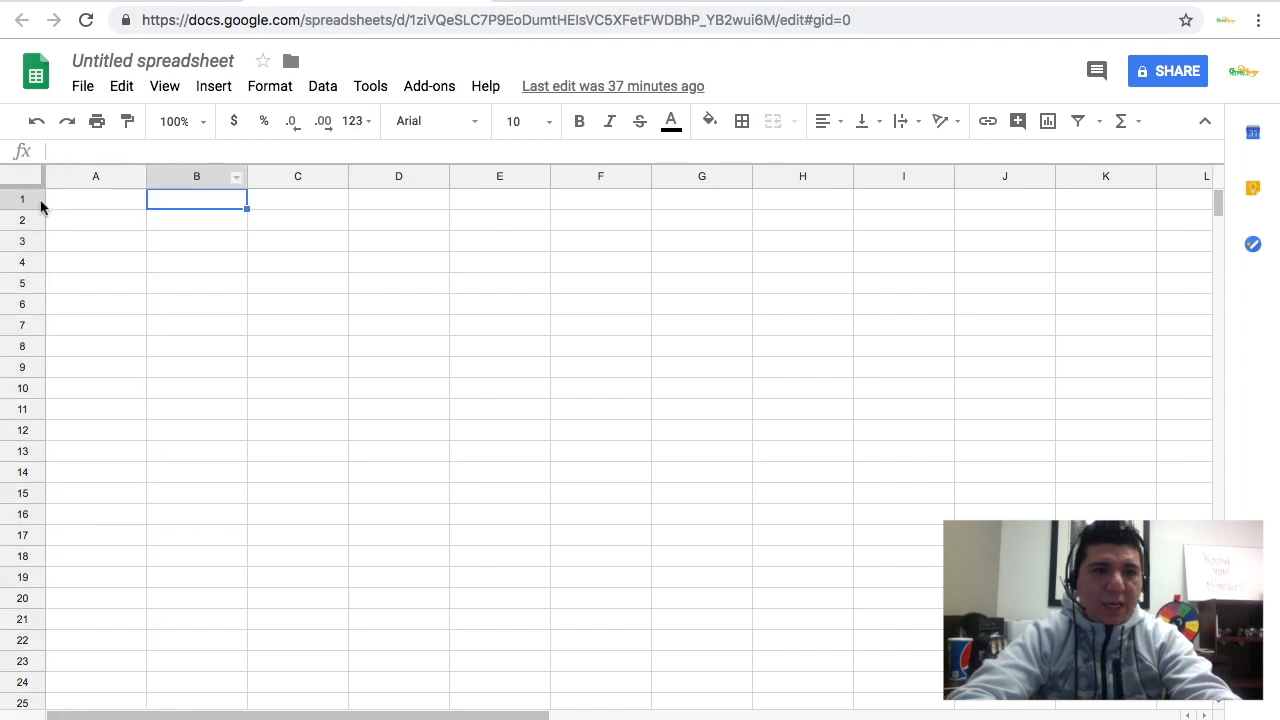
pyautogui.hotkey('ctrl', 'space')
pyautogui.click(425, 267)
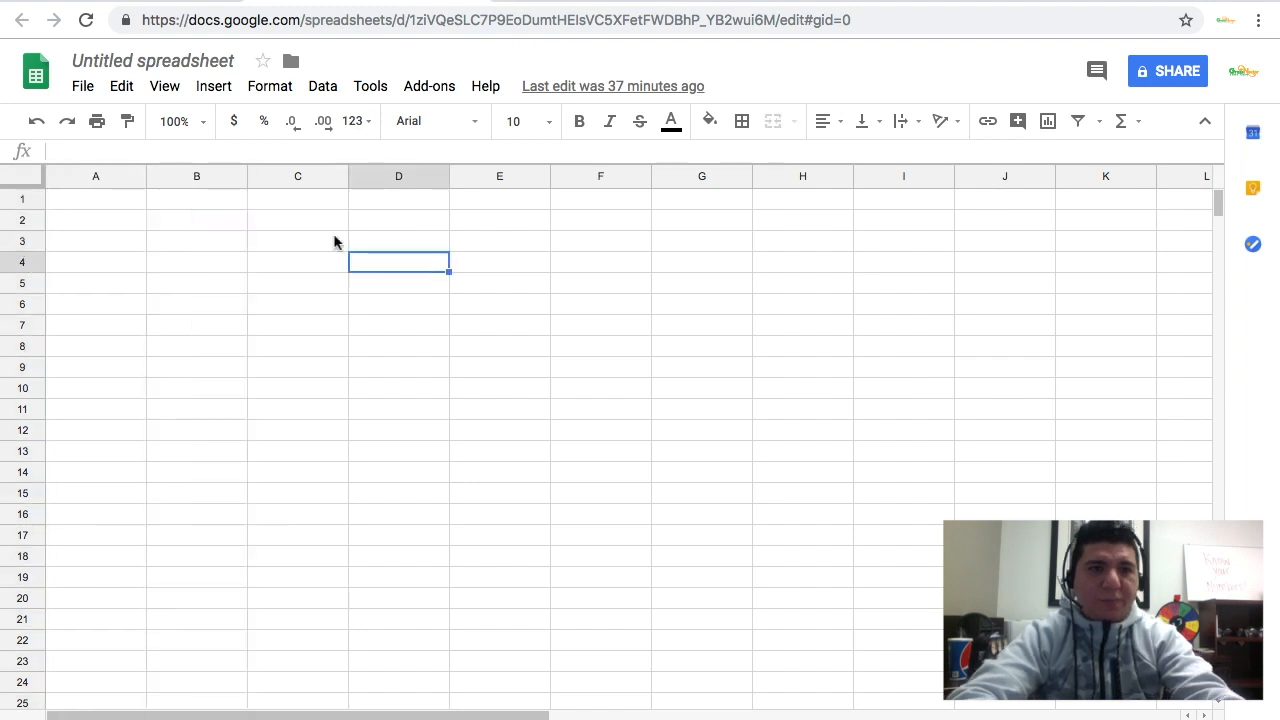
# Step: Enter the column headers Date in cell A1 and Expense in cell B1
pyautogui.click(90, 206)
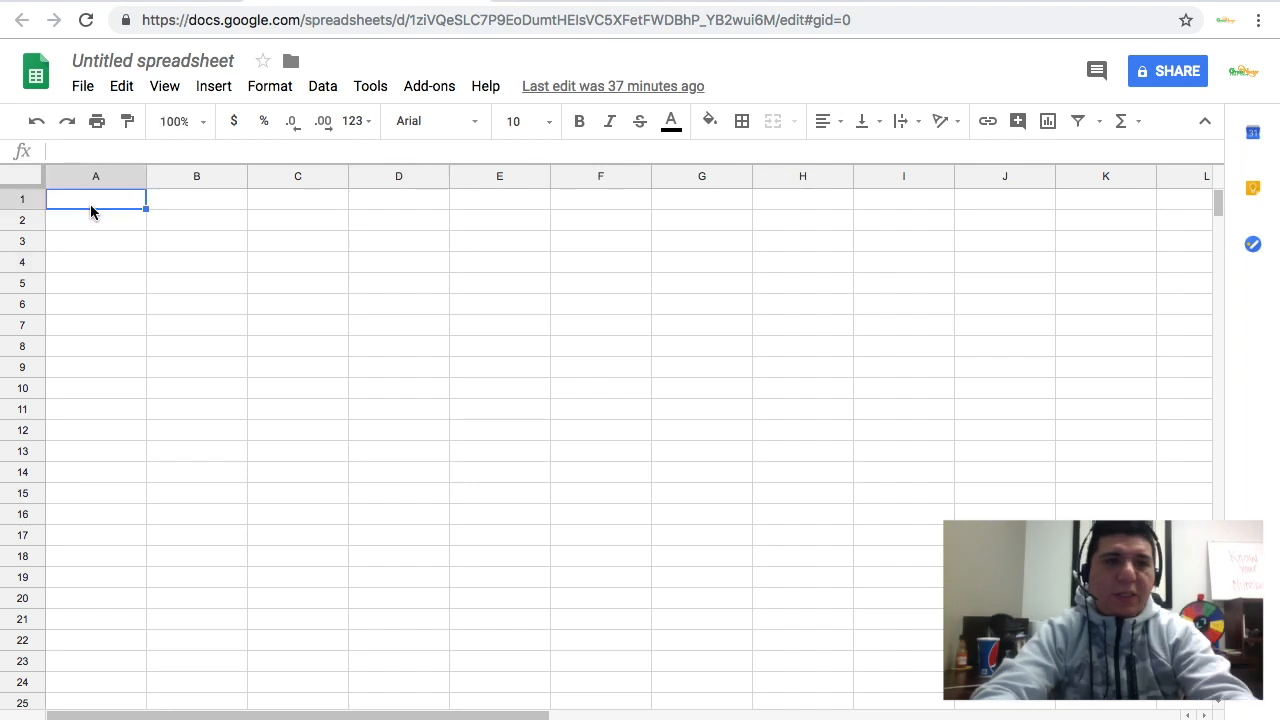
pyautogui.write('Date')
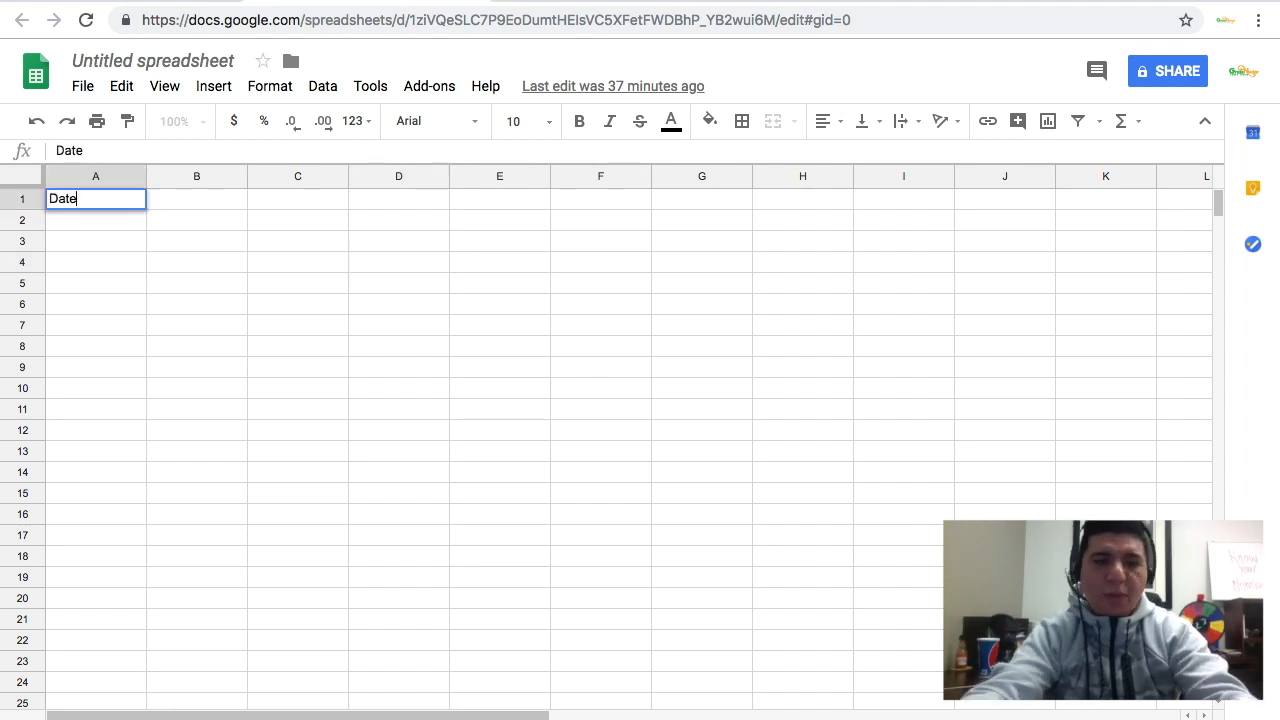
pyautogui.press('Tab')
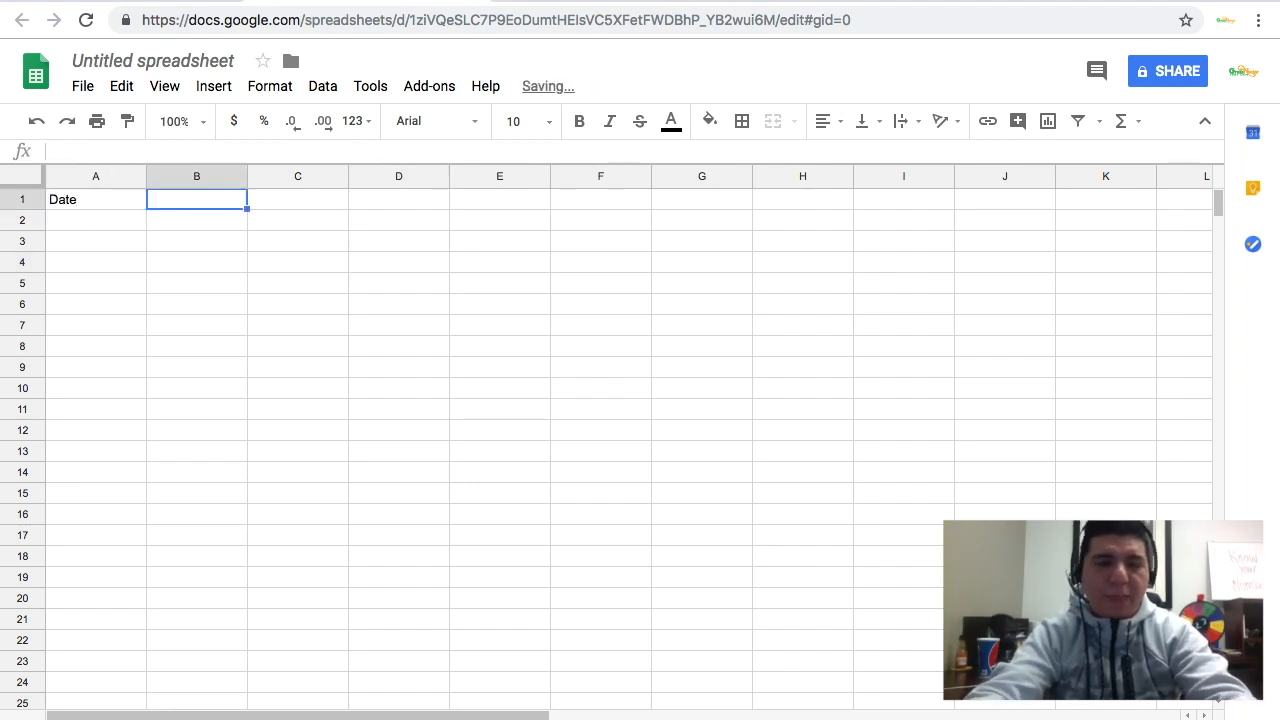
pyautogui.write('Expen')
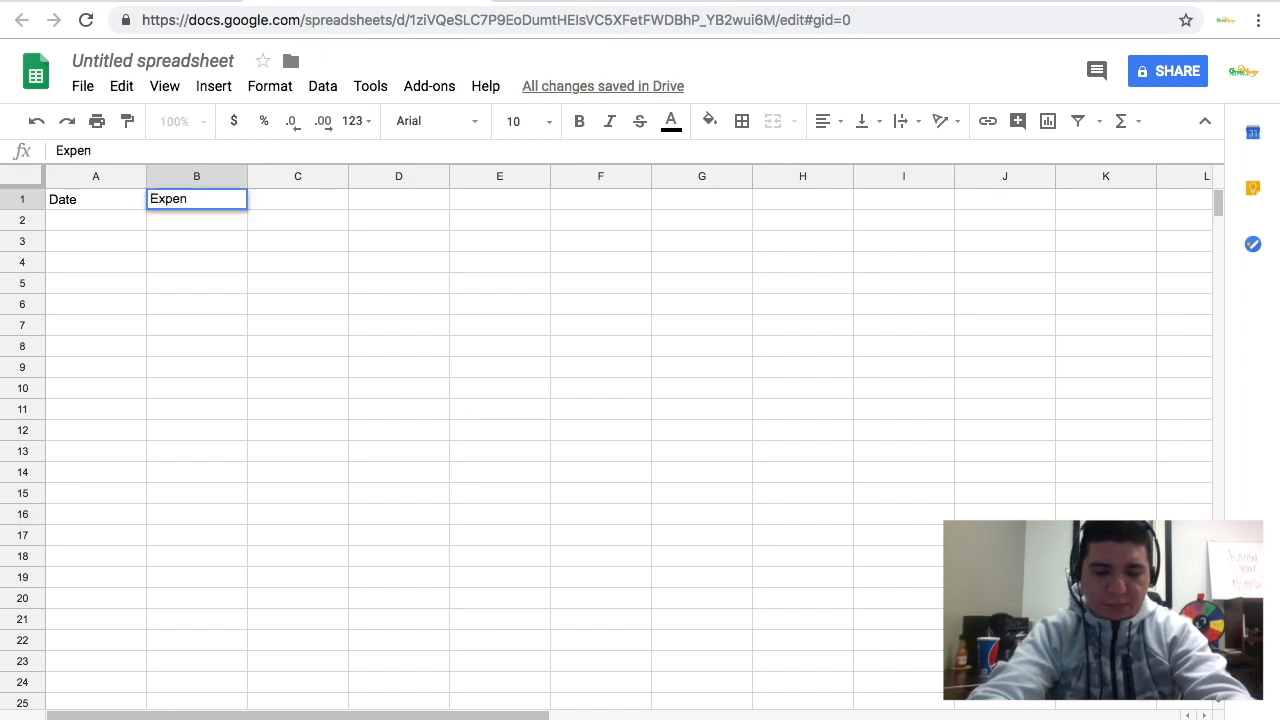
pyautogui.write('se')
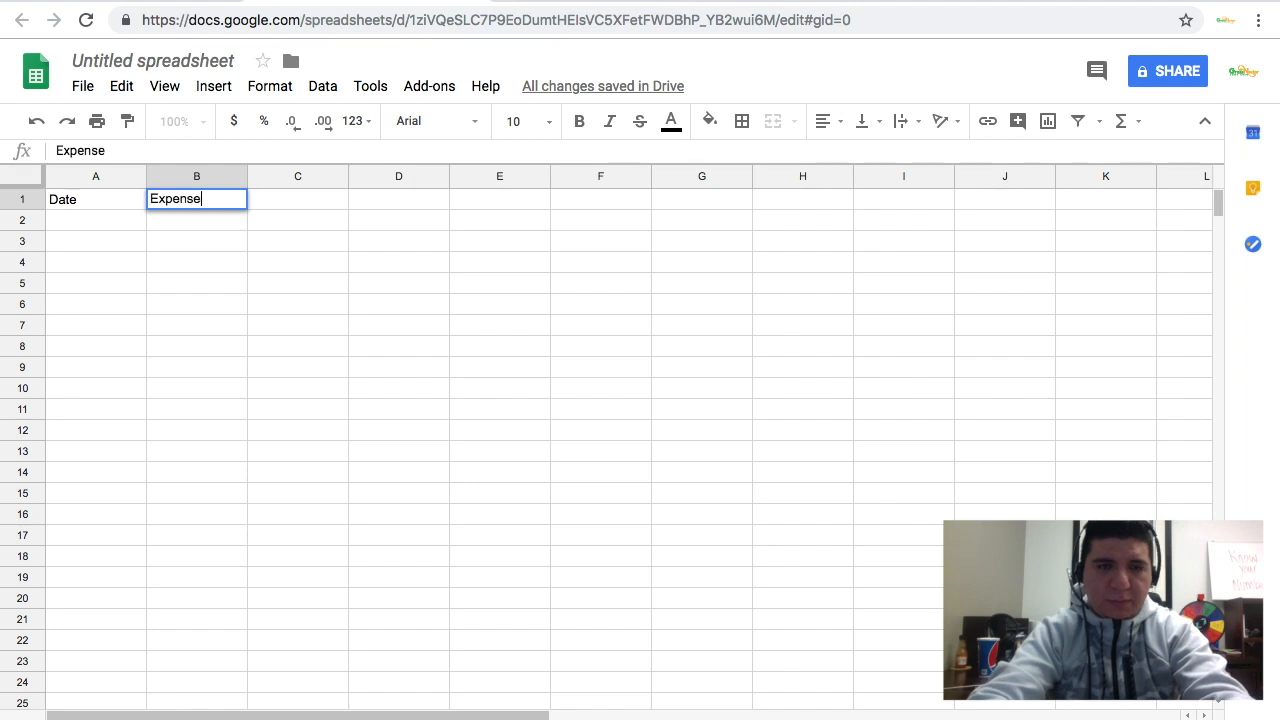
pyautogui.press('Tab')
pyautogui.write('Note')
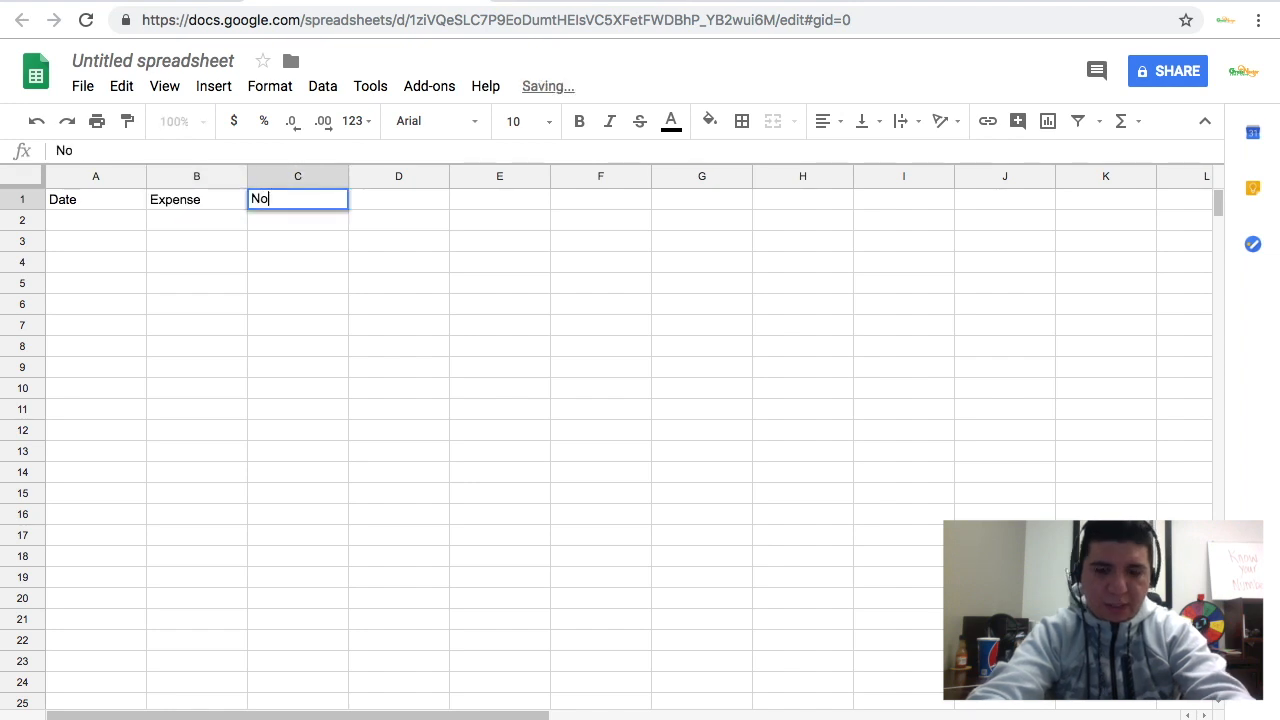
pyautogui.press('BackSpace')
pyautogui.press('BackSpace')
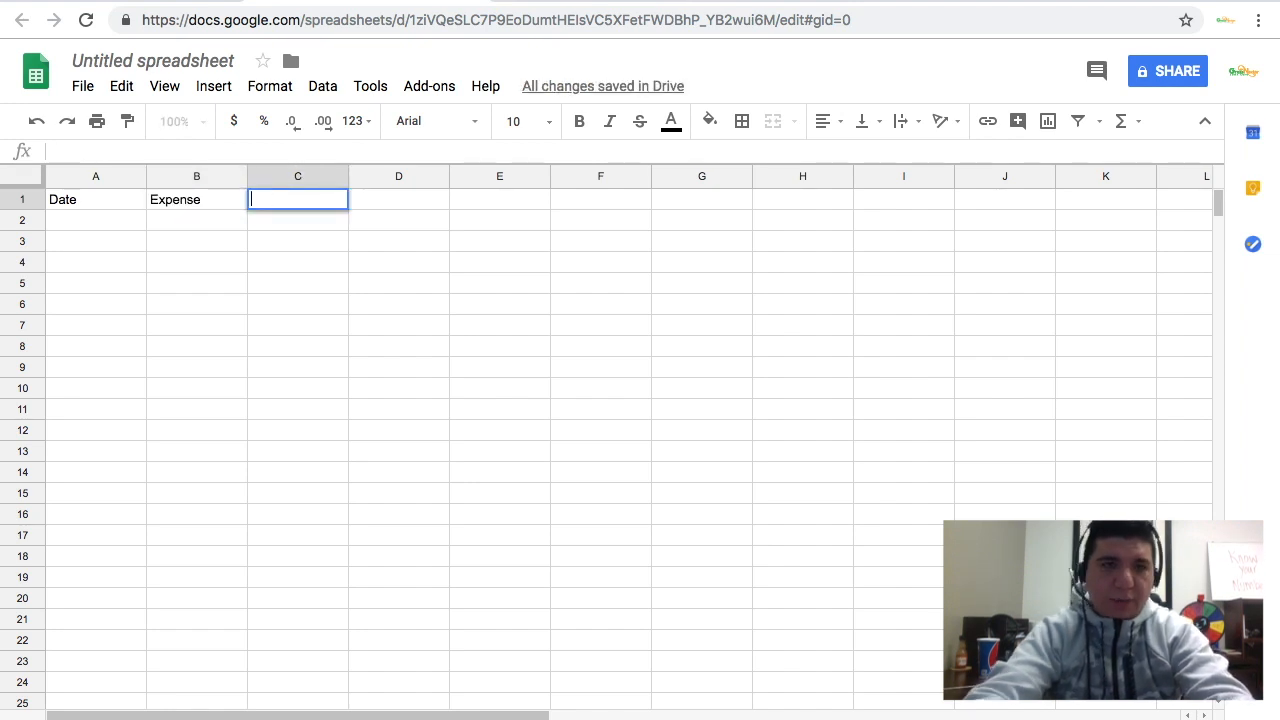
# Step: Extend the header in cell B1 to read Expense/Notes
pyautogui.click(216, 203)
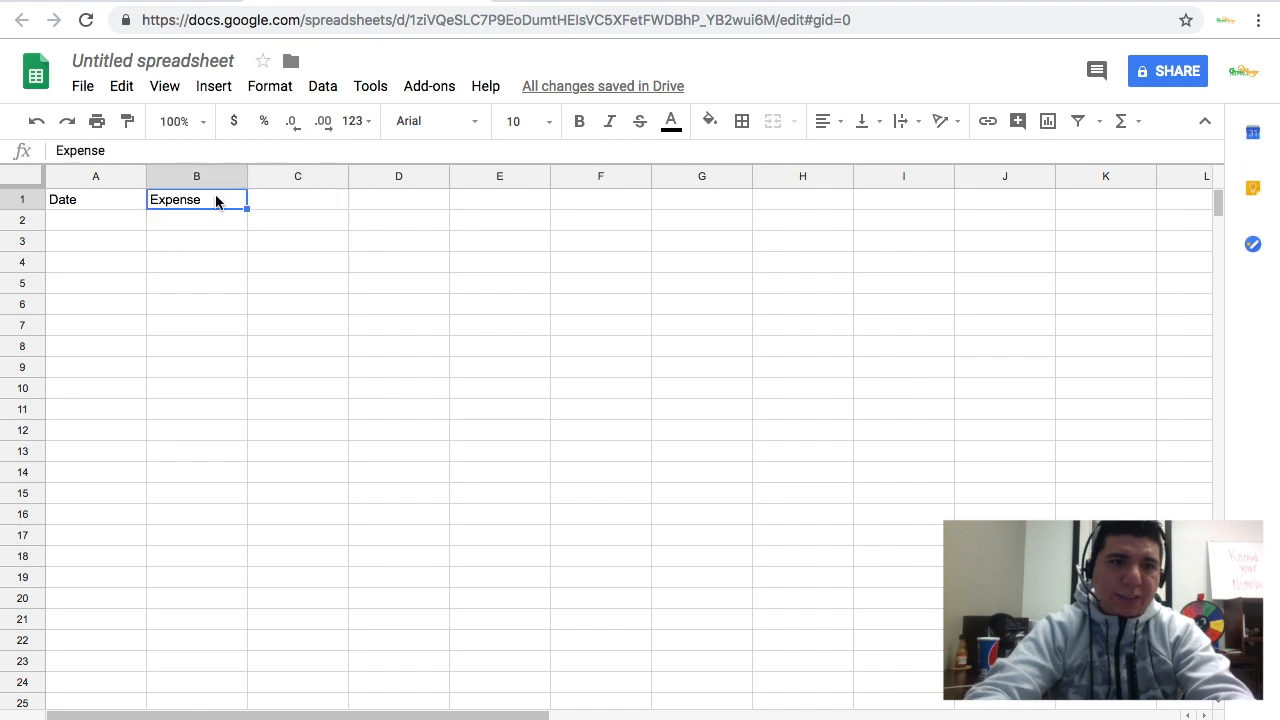
pyautogui.click(188, 146)
pyautogui.write('/Notes')
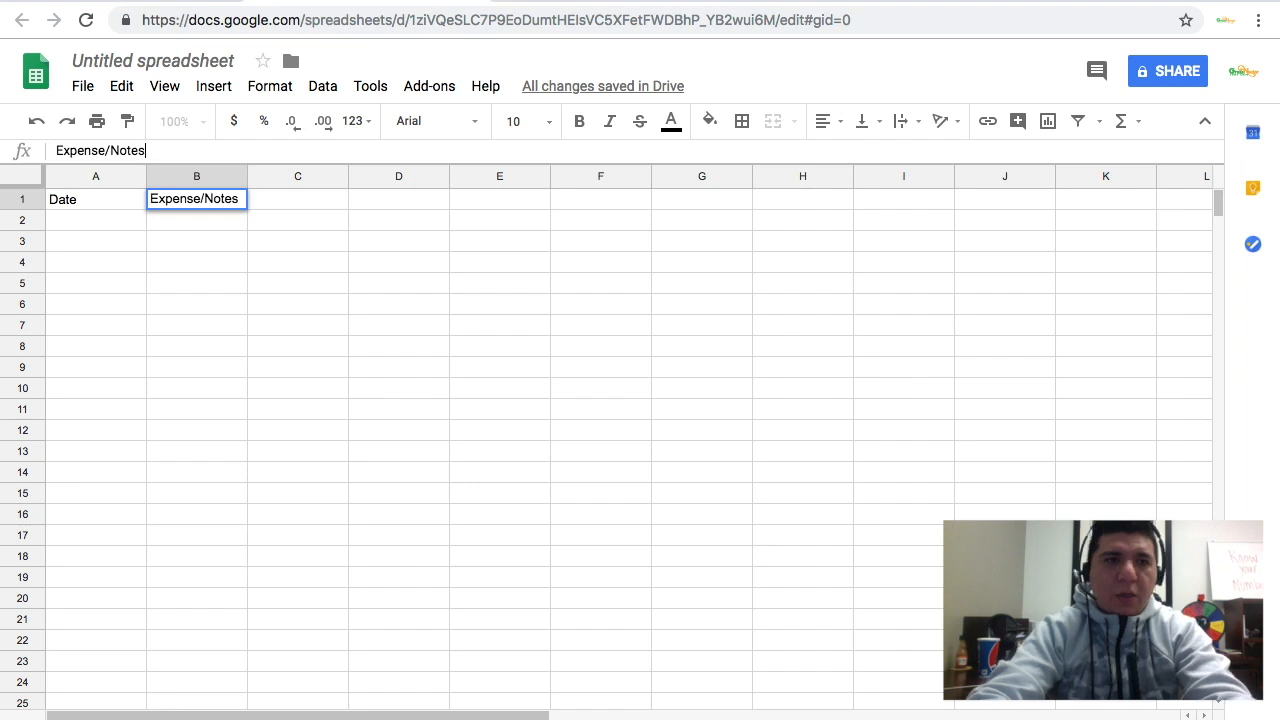
pyautogui.press('Tab')
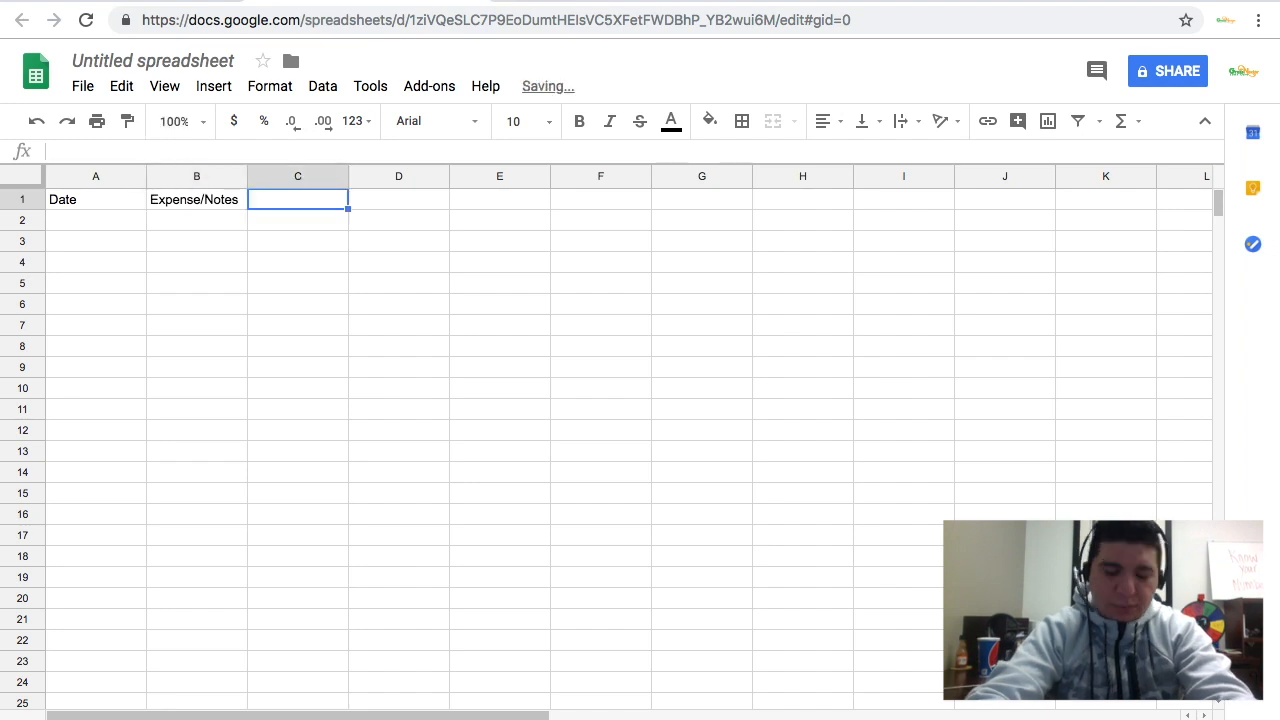
# Step: Enter the headers Income in C1, Amount in D1 and Category in E1
pyautogui.write('Income')
pyautogui.press('Tab')
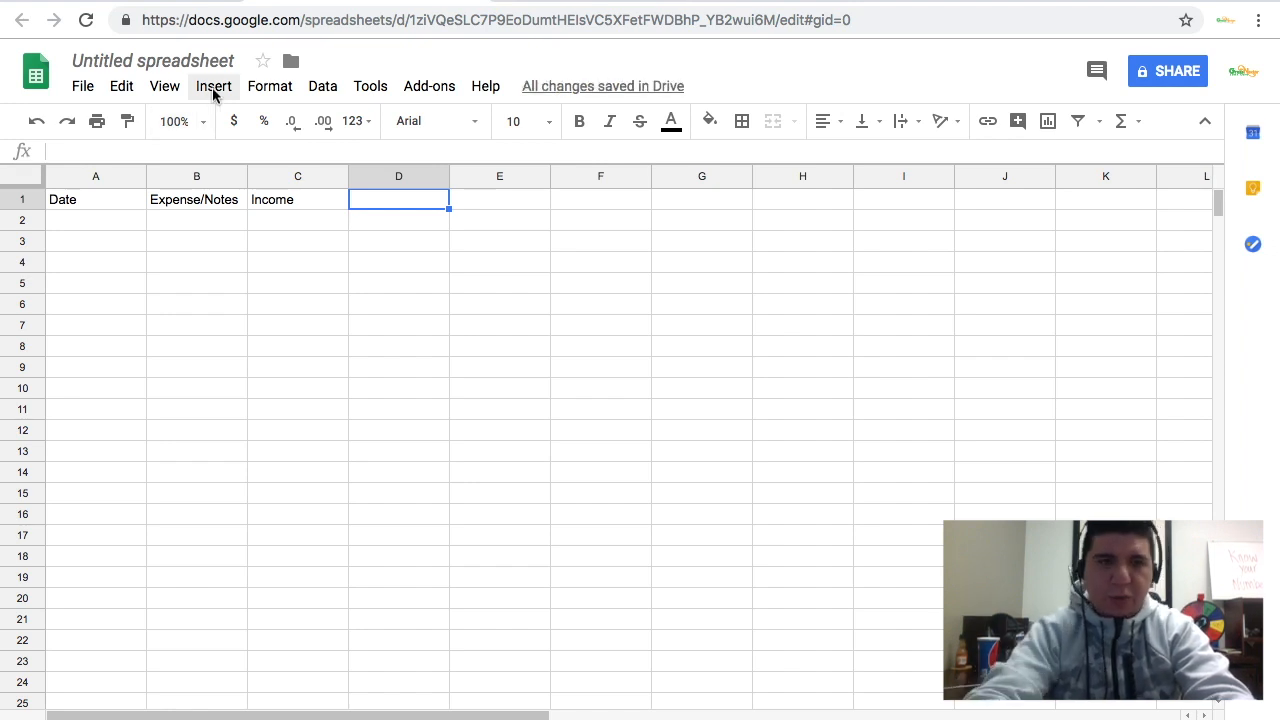
pyautogui.write('Amo')
pyautogui.press('BackSpace')
pyautogui.press('BackSpace')
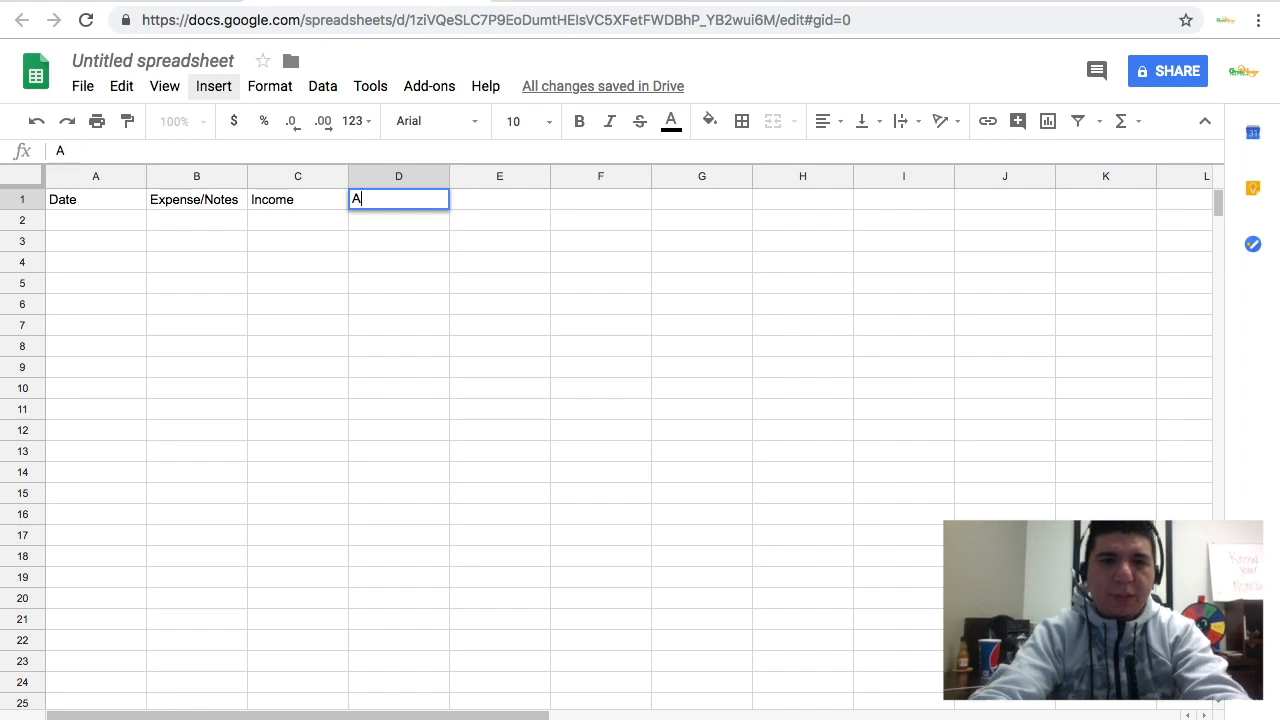
pyautogui.write('mount')
pyautogui.press('Tab')
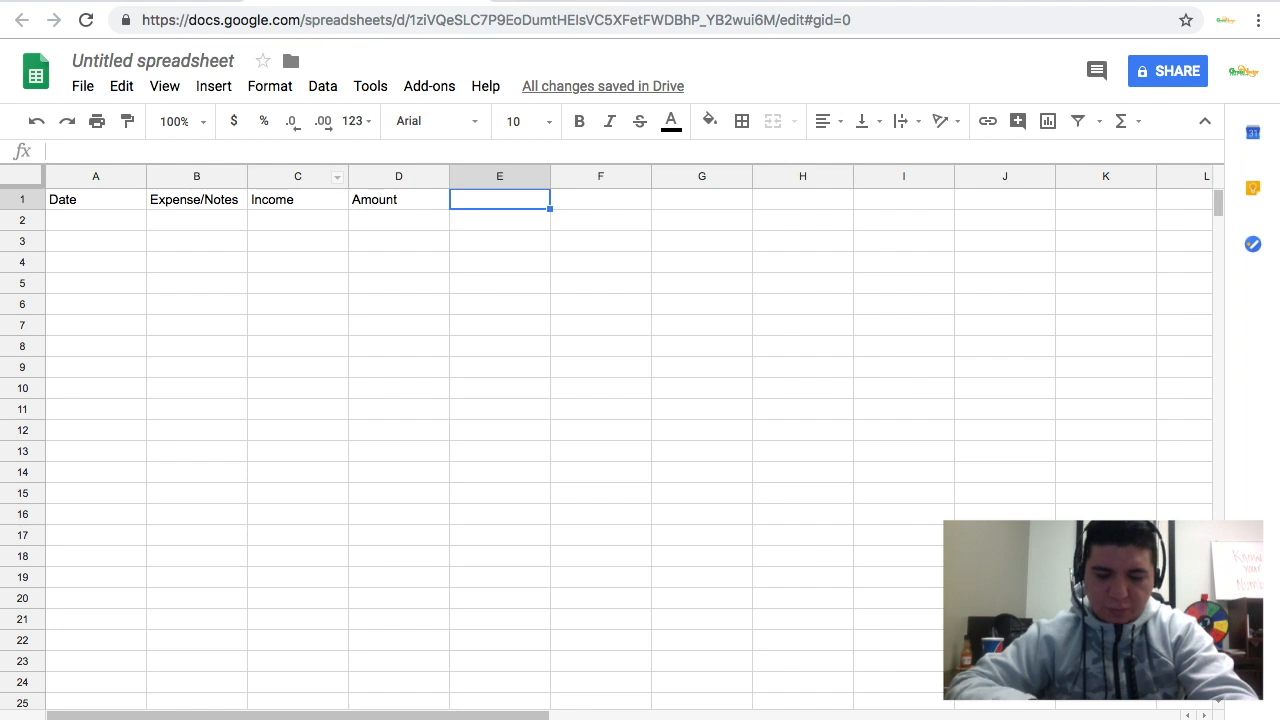
pyautogui.write('Category')
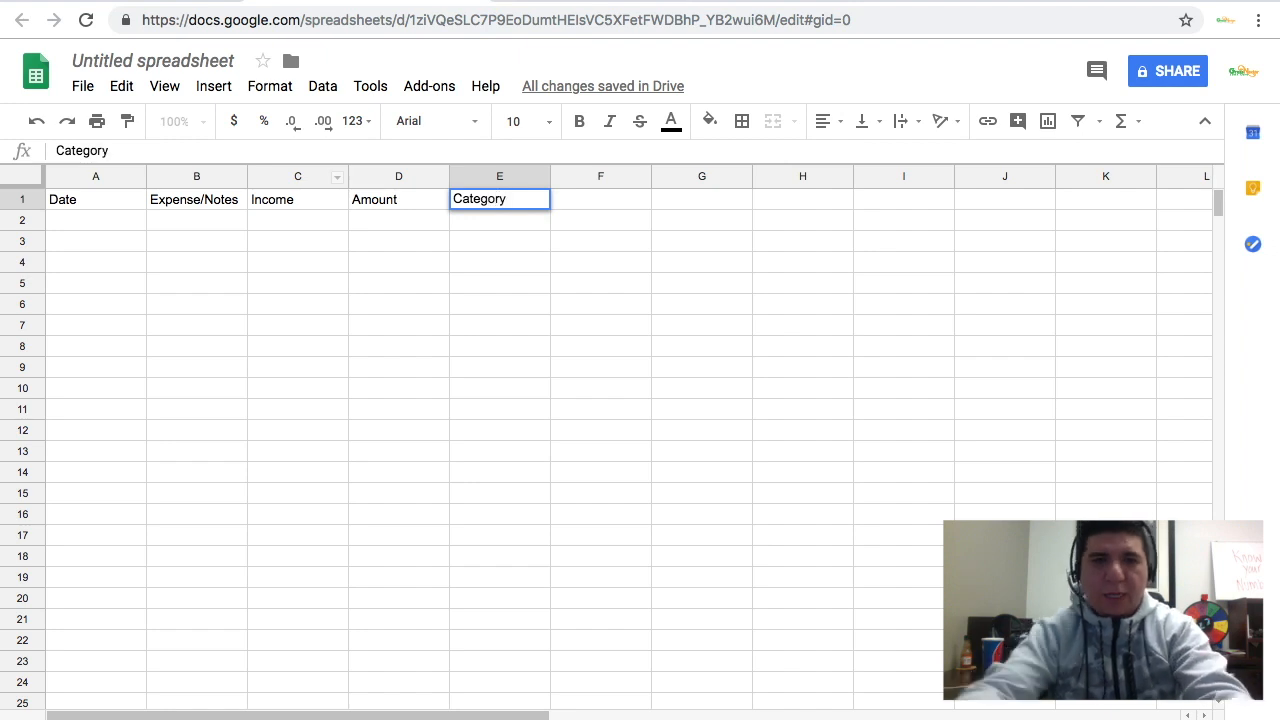
pyautogui.press('Tab')
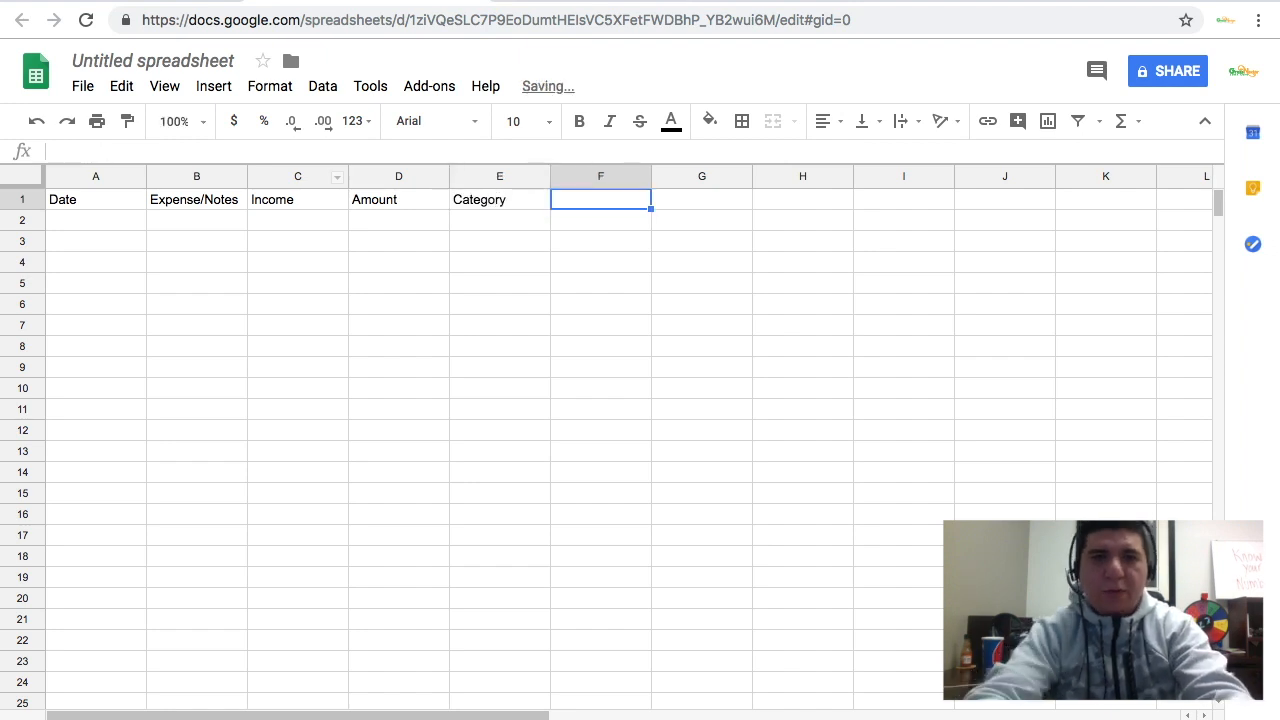
# Step: Leave F1 empty and enter the summary table headers Category in G1 and Total in H1
pyautogui.press('Tab')
pyautogui.write('C')
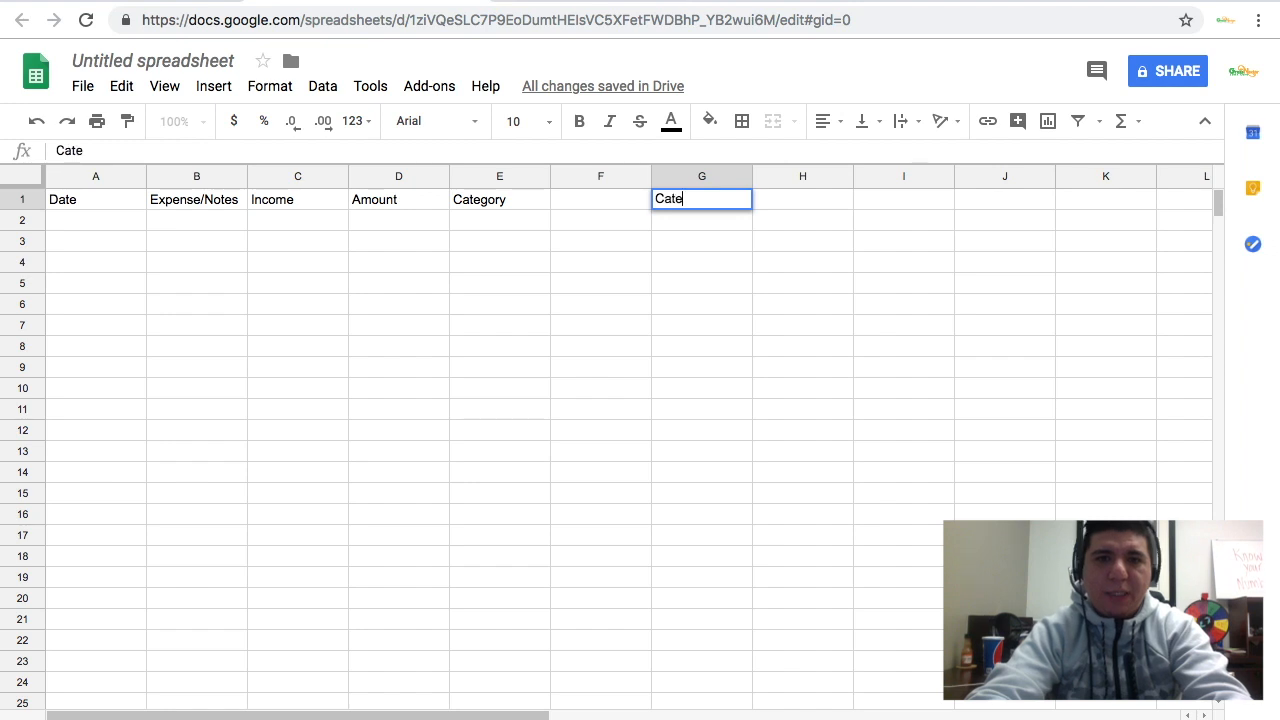
pyautogui.press('Tab')
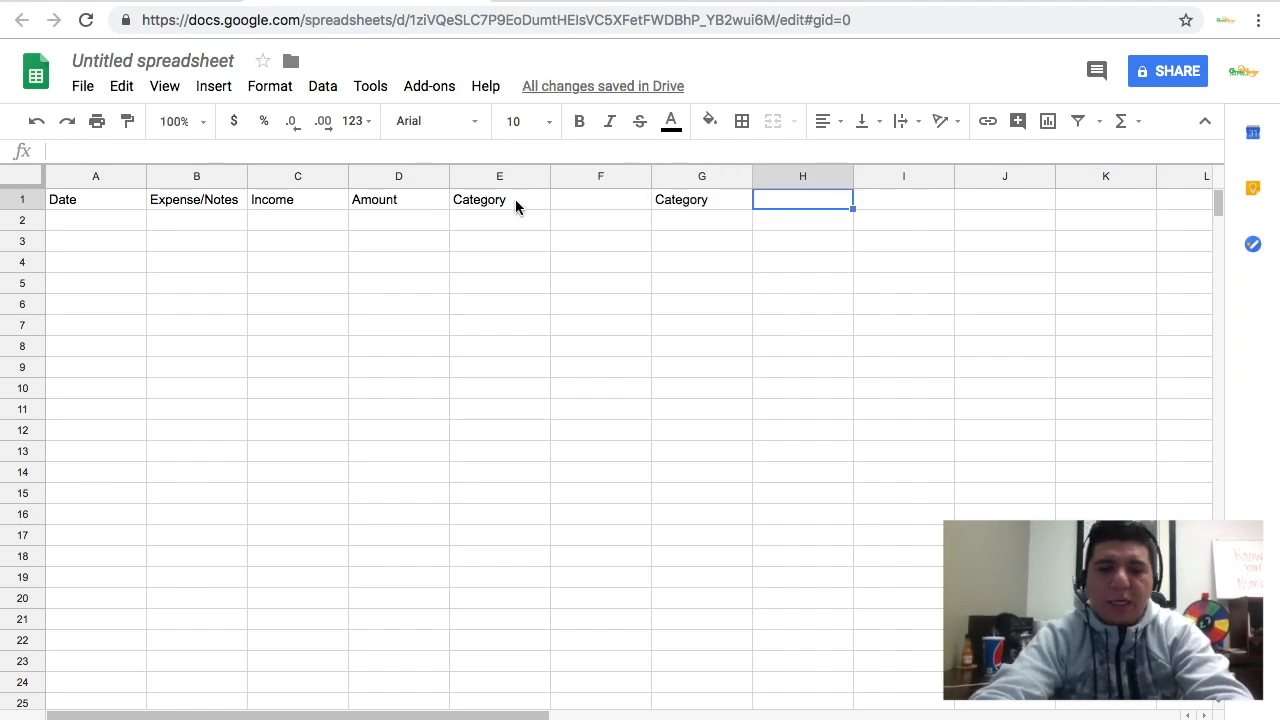
pyautogui.write('Total')
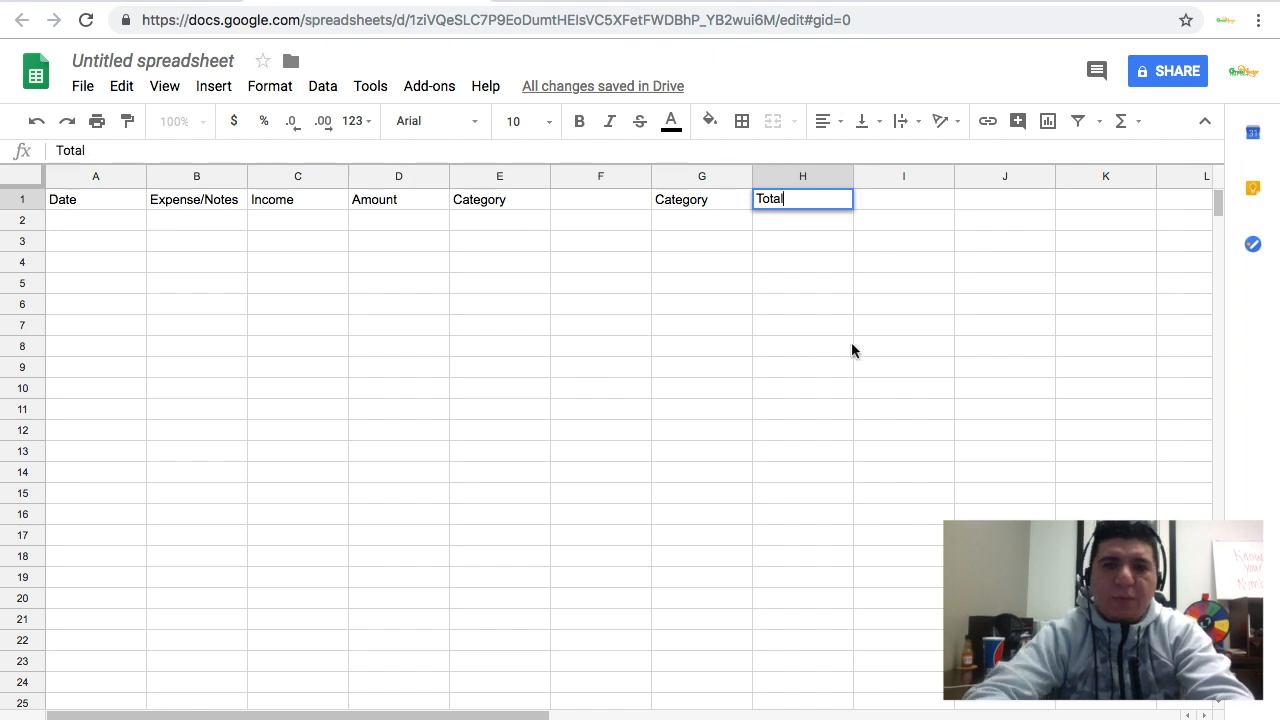
pyautogui.click(851, 344)
# Step: Fill the header cells A1:E1 from Date to Category with orange
pyautogui.click(102, 202)
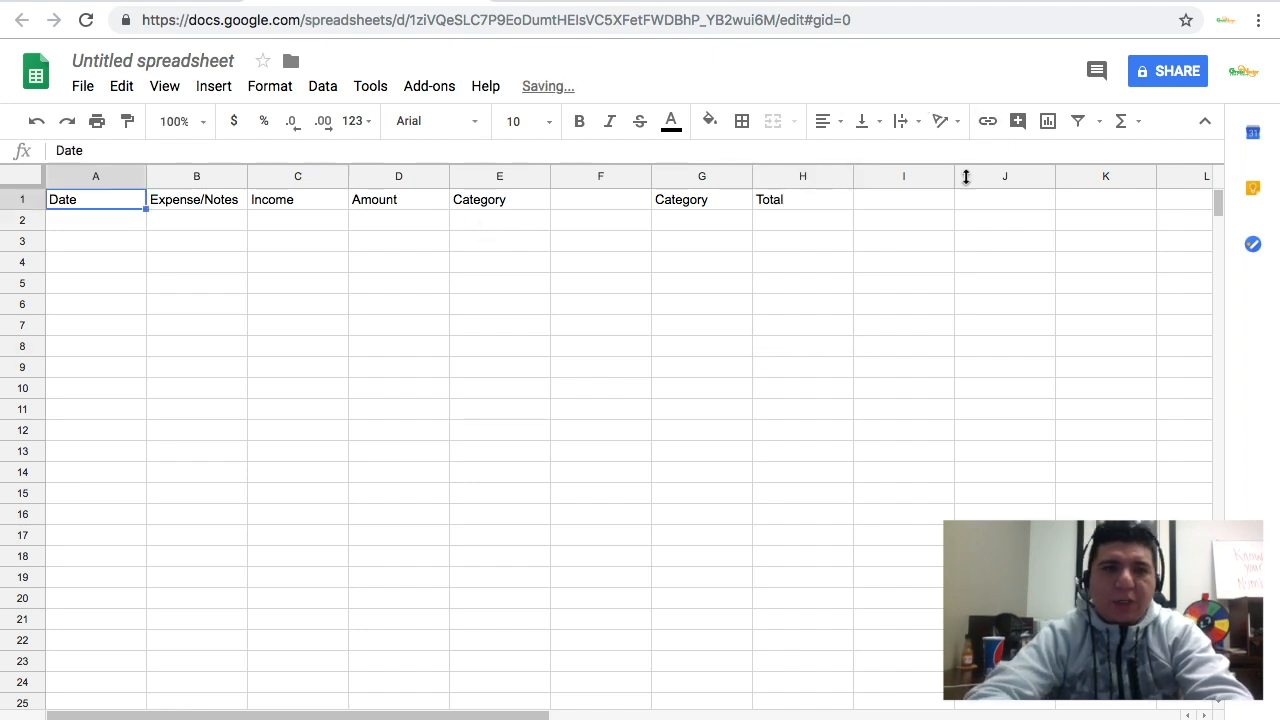
pyautogui.keyDown('shift'); pyautogui.click(815, 210); pyautogui.keyUp('shift')
pyautogui.click(537, 203)
pyautogui.keyDown('shift'); pyautogui.click(112, 192); pyautogui.keyUp('shift')
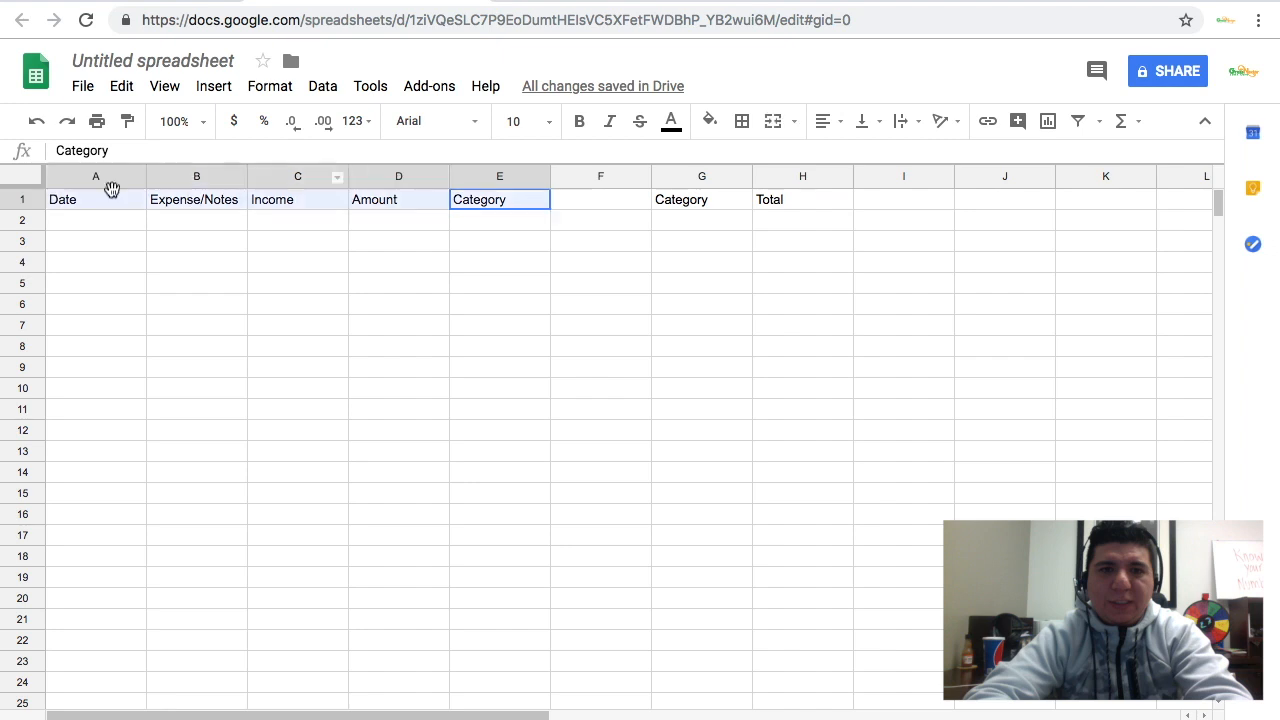
pyautogui.click(709, 121)
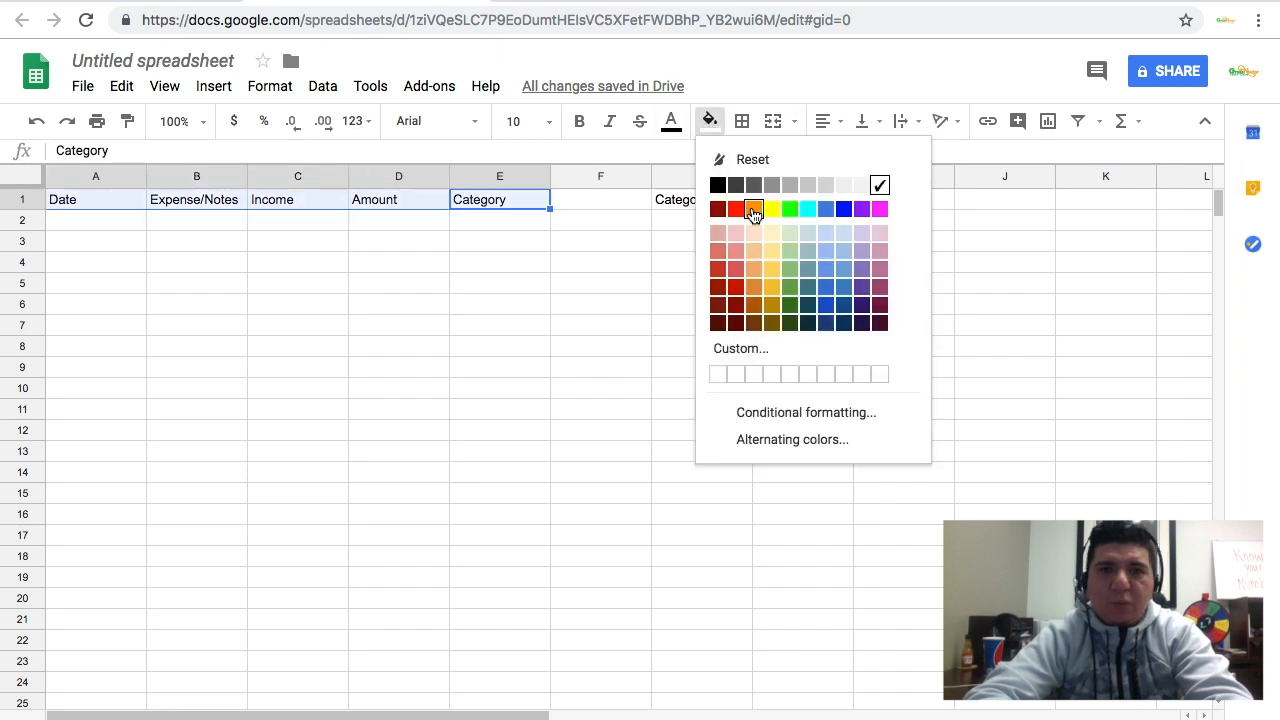
pyautogui.click(755, 211)
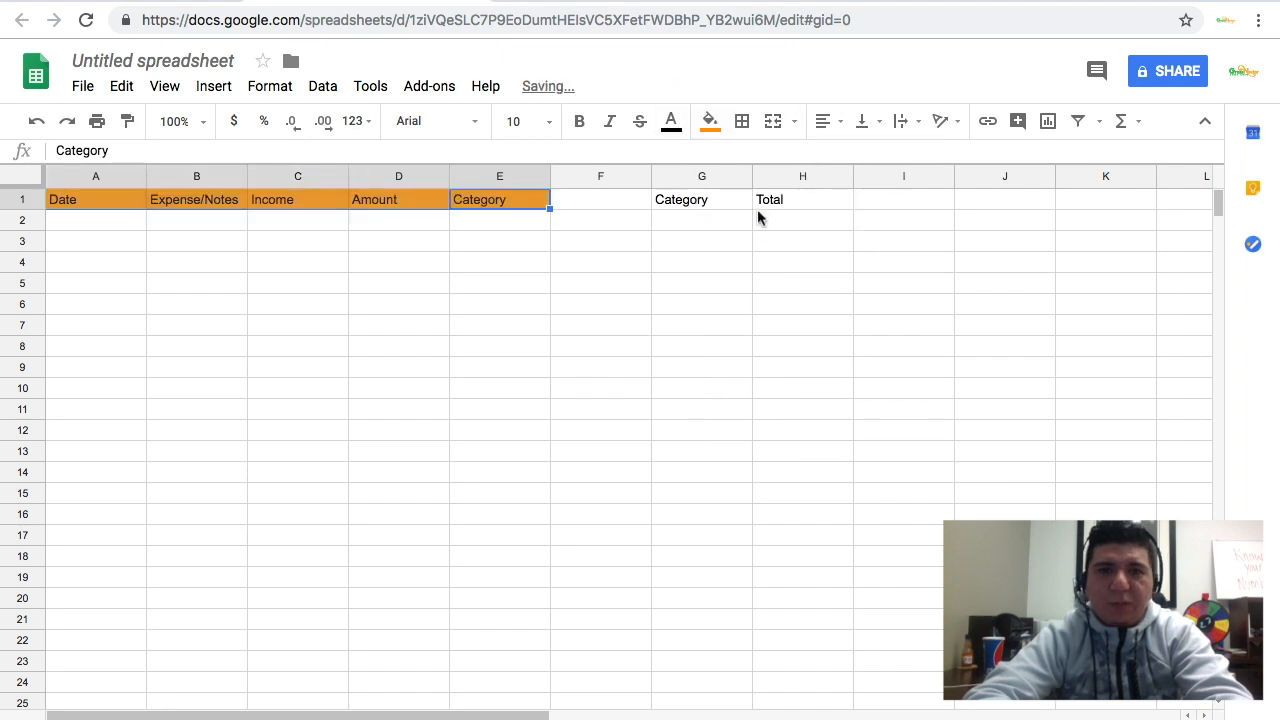
# Step: Apply all borders to the header cells A1:E1 using the thickest solid line style
pyautogui.click(742, 122)
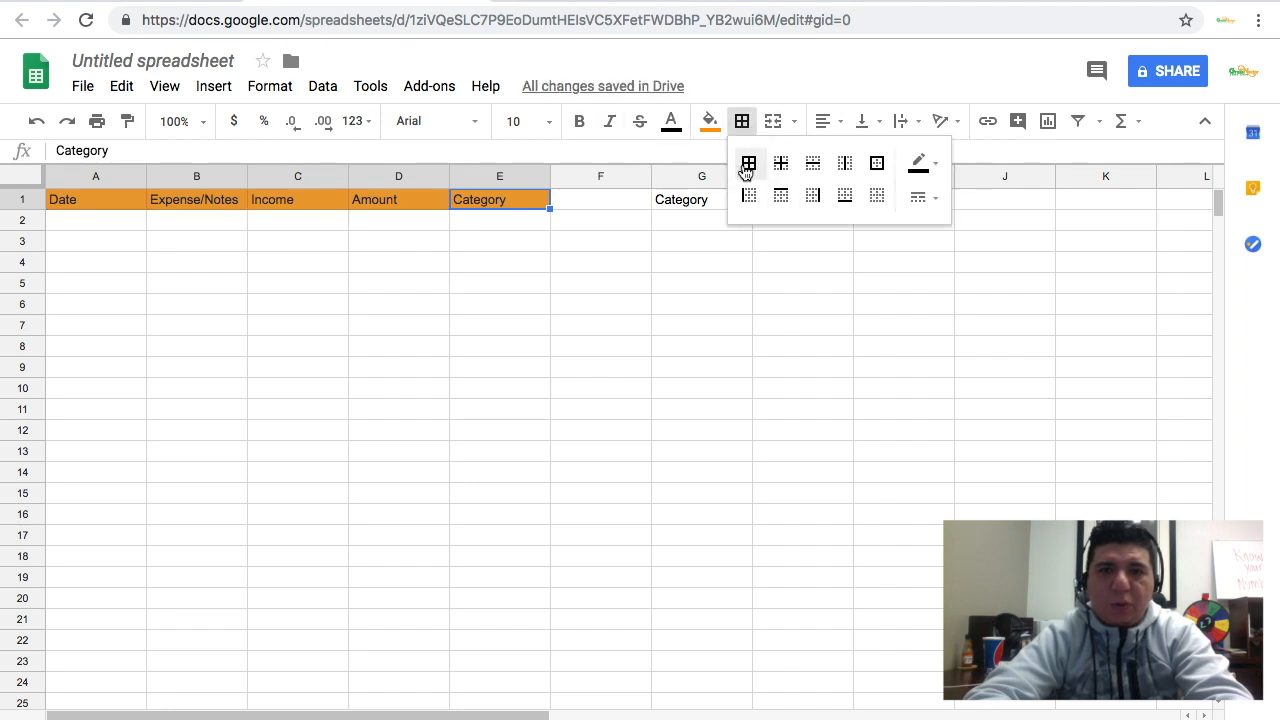
pyautogui.click(748, 166)
pyautogui.click(920, 198)
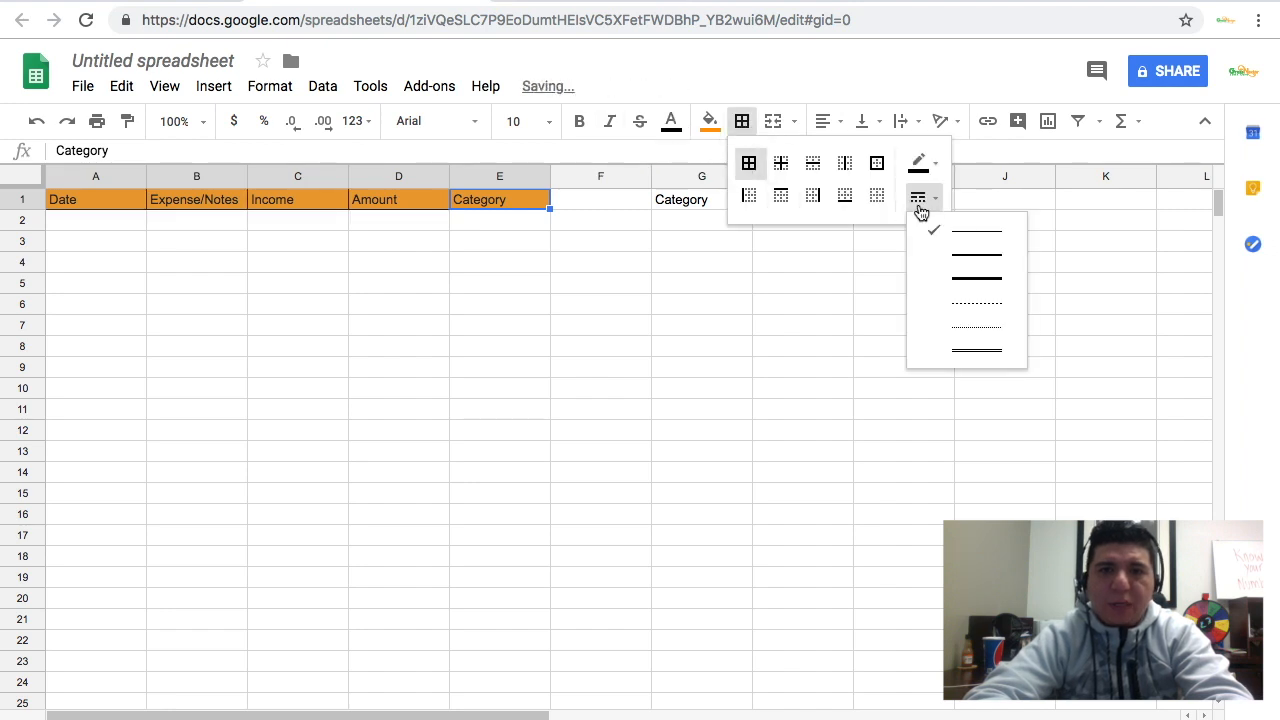
pyautogui.click(961, 280)
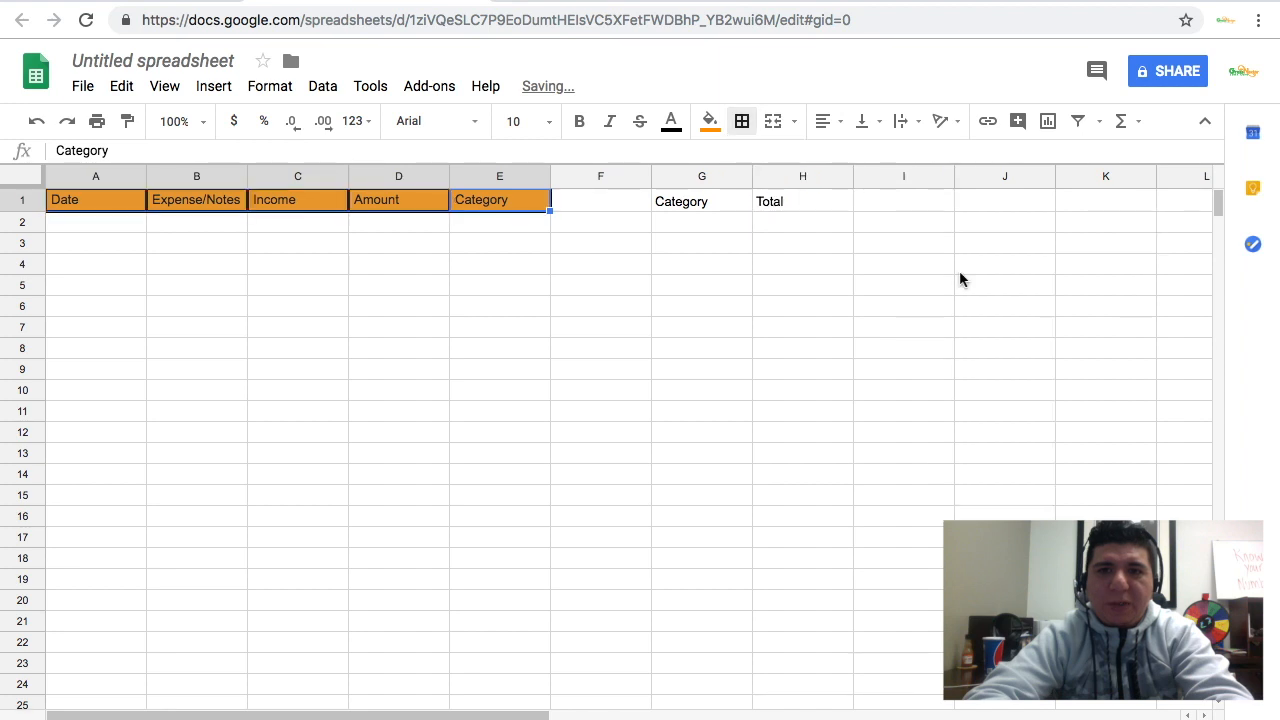
# Step: Center the header text in A1:E1 horizontally and make it bold
pyautogui.click(836, 123)
pyautogui.click(856, 158)
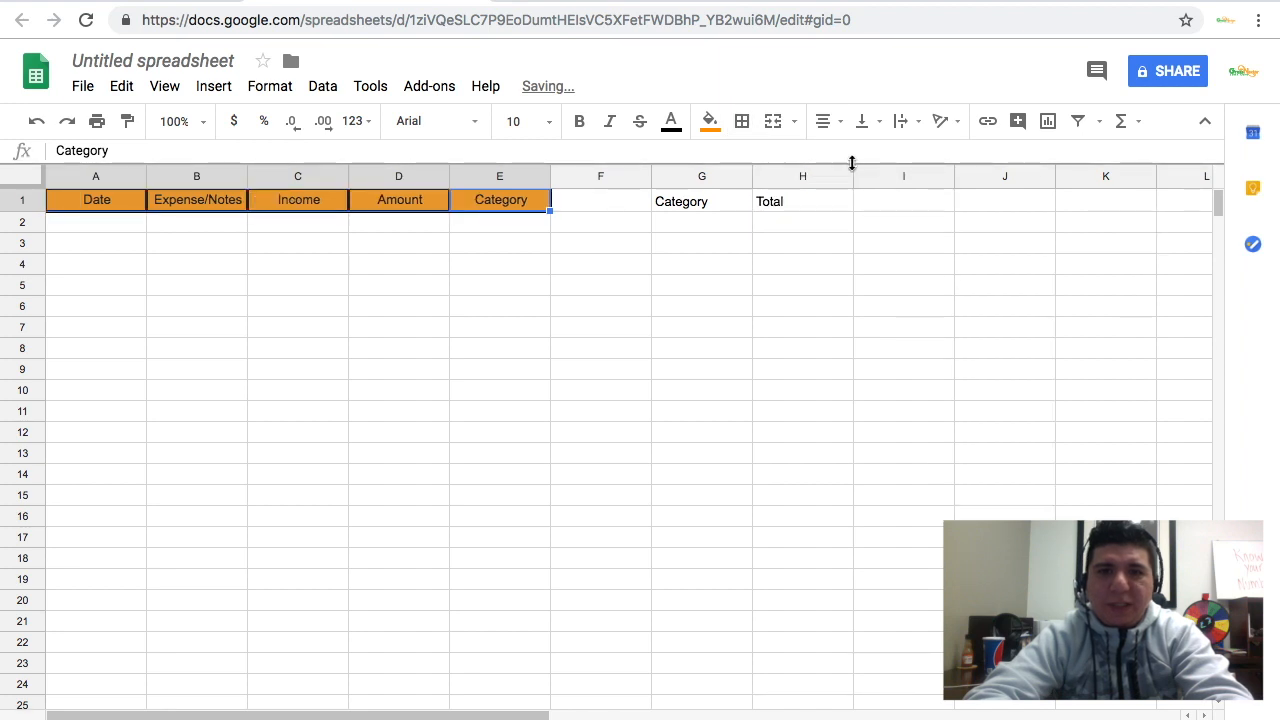
pyautogui.click(580, 122)
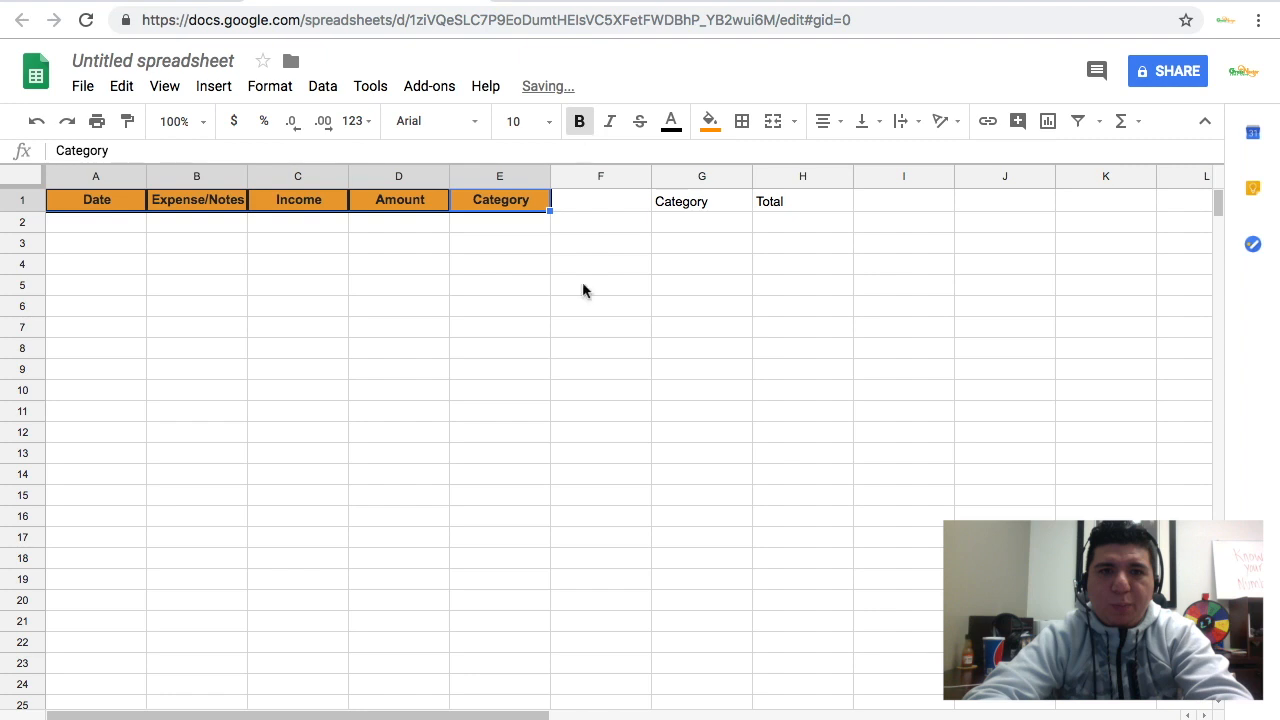
# Step: Fill the summary headers G1:H1 with a soft green and add an outer border around them
pyautogui.click(695, 203)
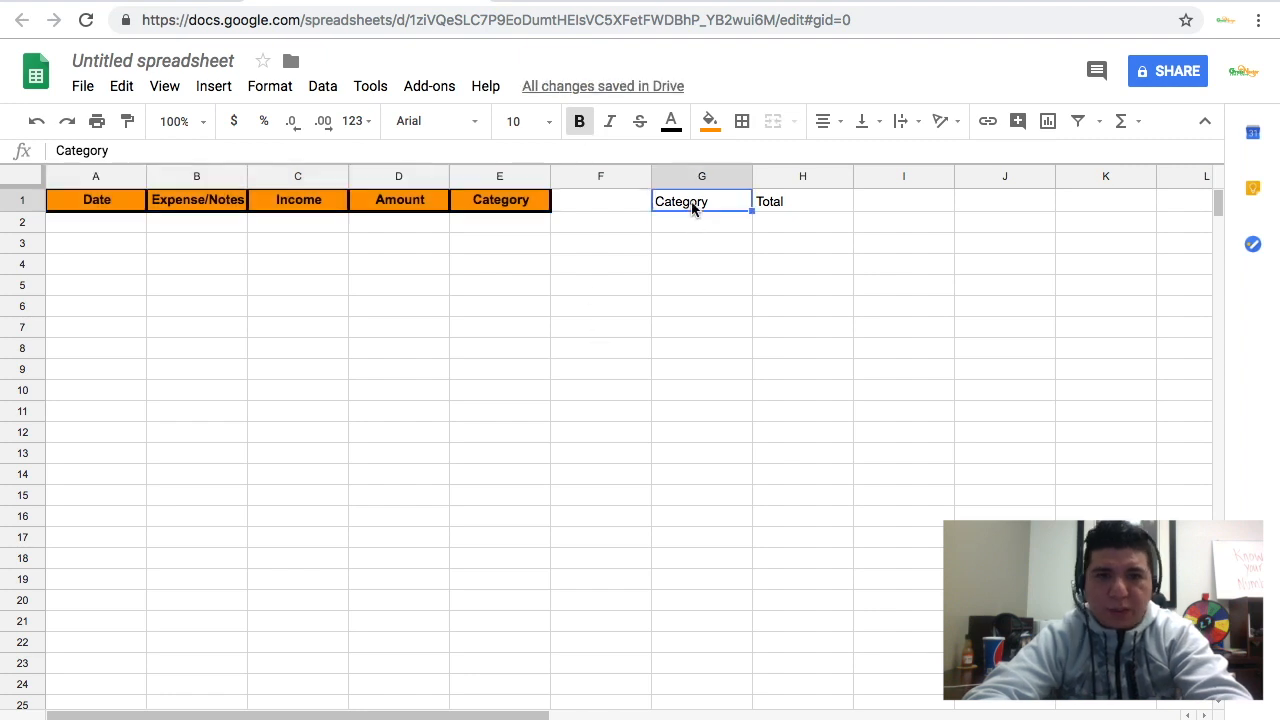
pyautogui.keyDown('shift'); pyautogui.click(773, 218); pyautogui.keyUp('shift')
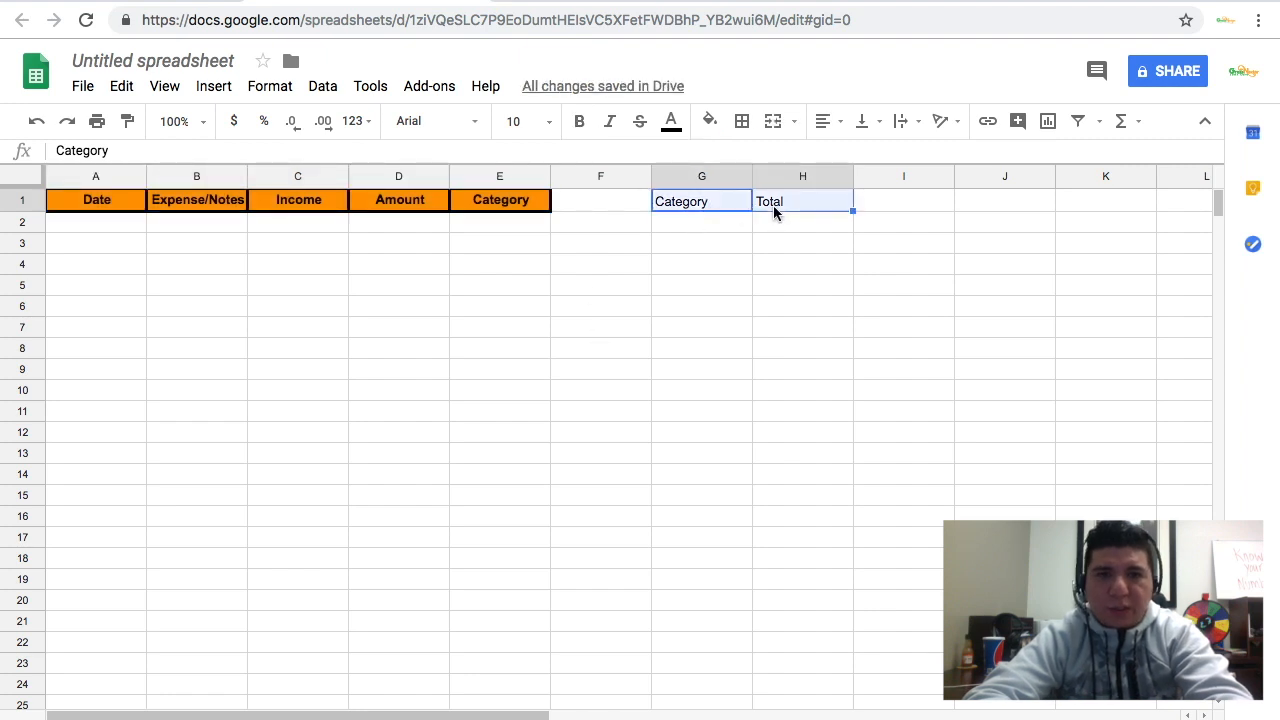
pyautogui.click(710, 118)
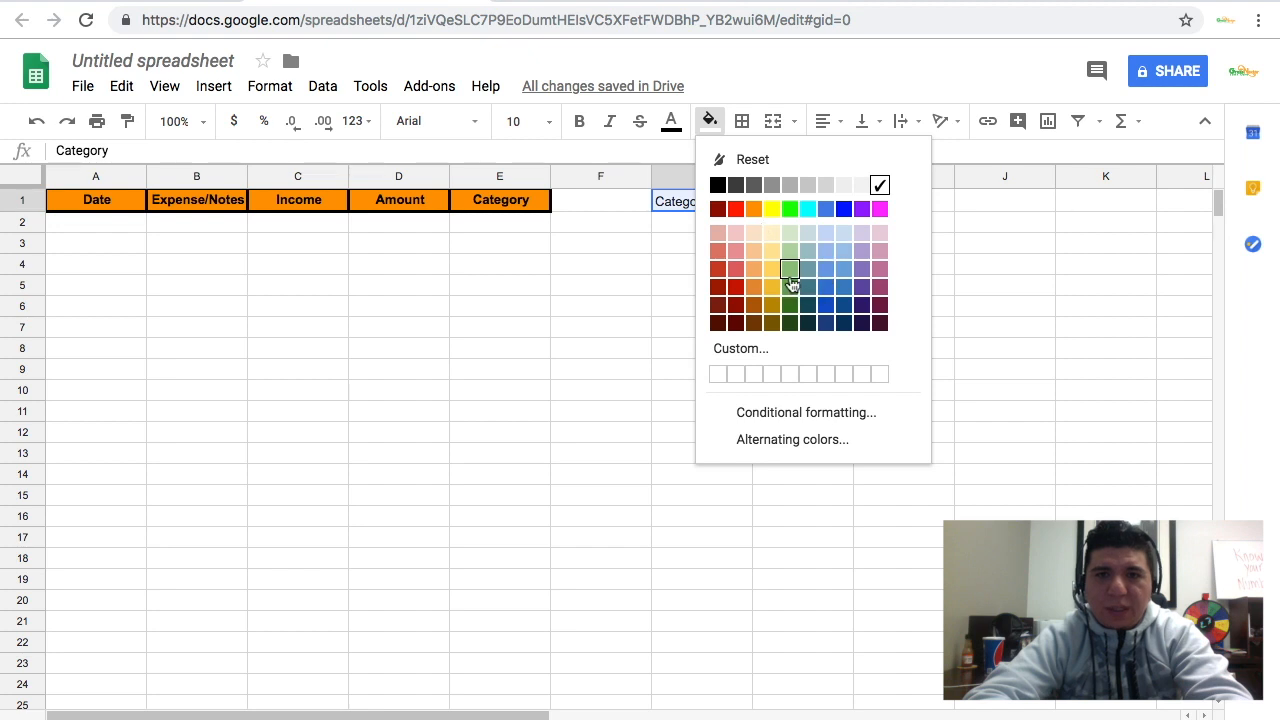
pyautogui.click(790, 272)
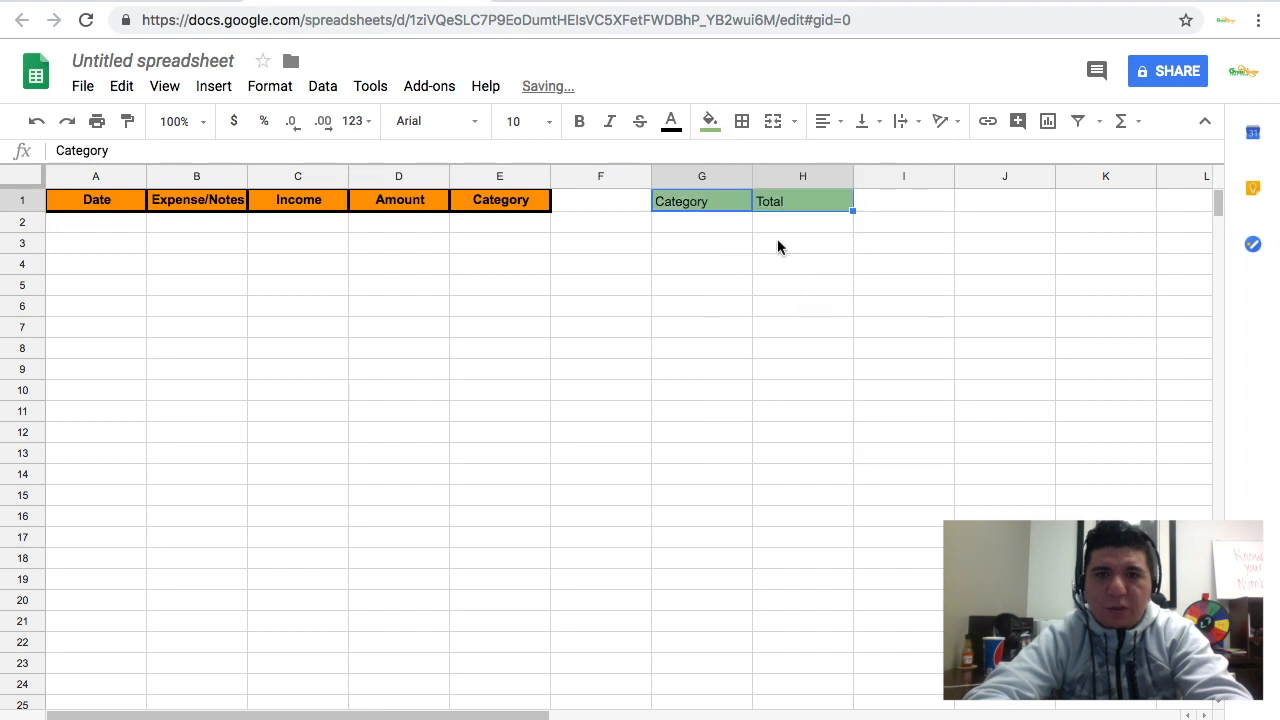
pyautogui.click(746, 126)
pyautogui.click(877, 163)
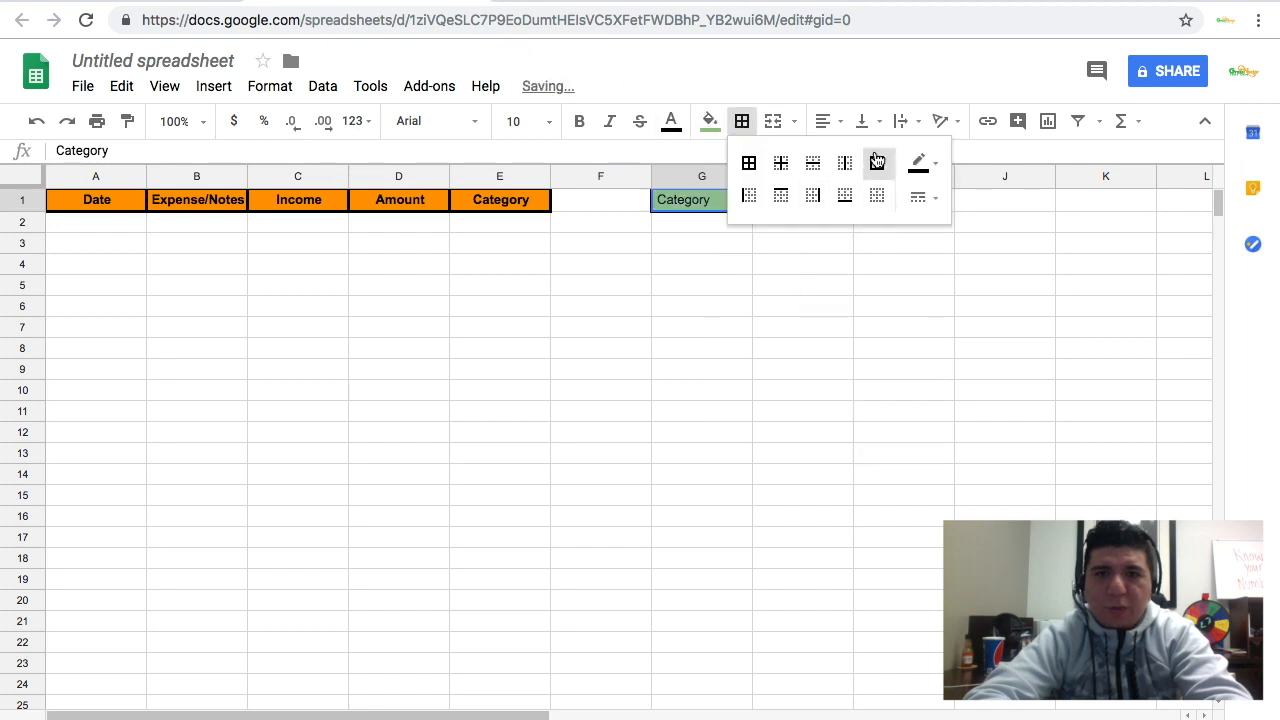
# Step: Apply all borders to the summary headers G1:H1 and make their text centered and bold
pyautogui.click(750, 164)
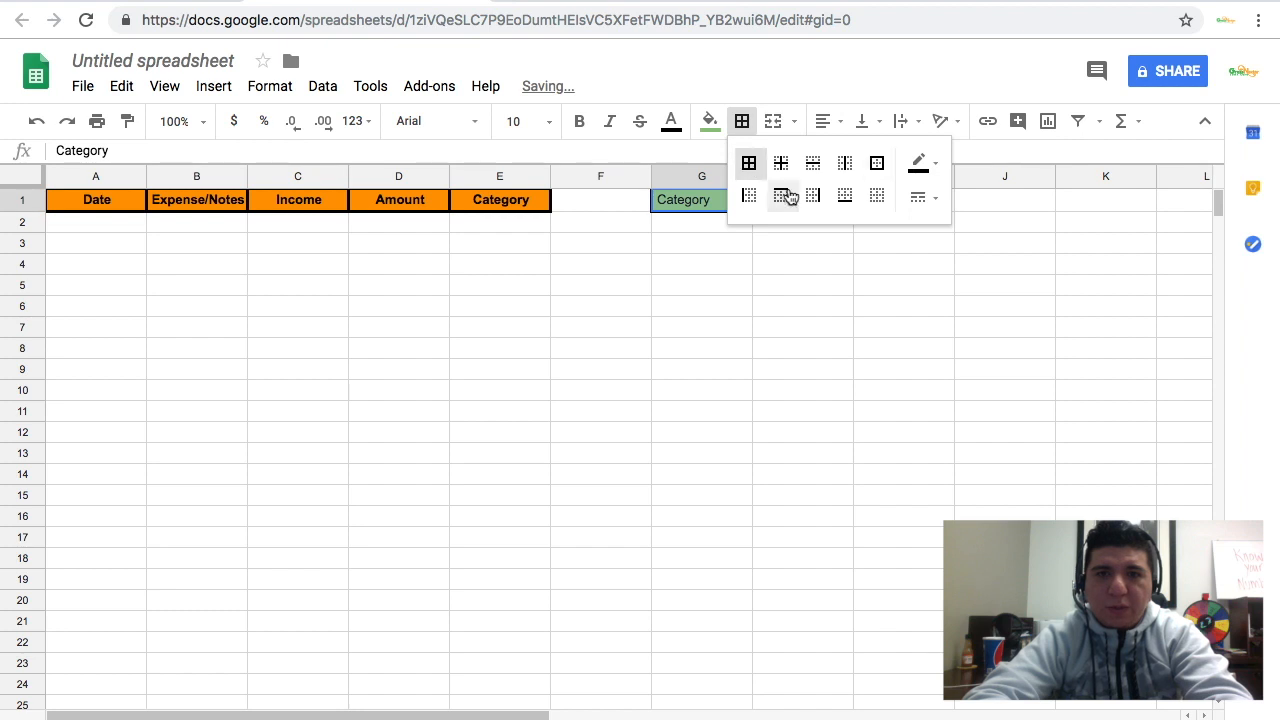
pyautogui.click(832, 280)
pyautogui.moveTo(736, 203); pyautogui.dragTo(783, 204)
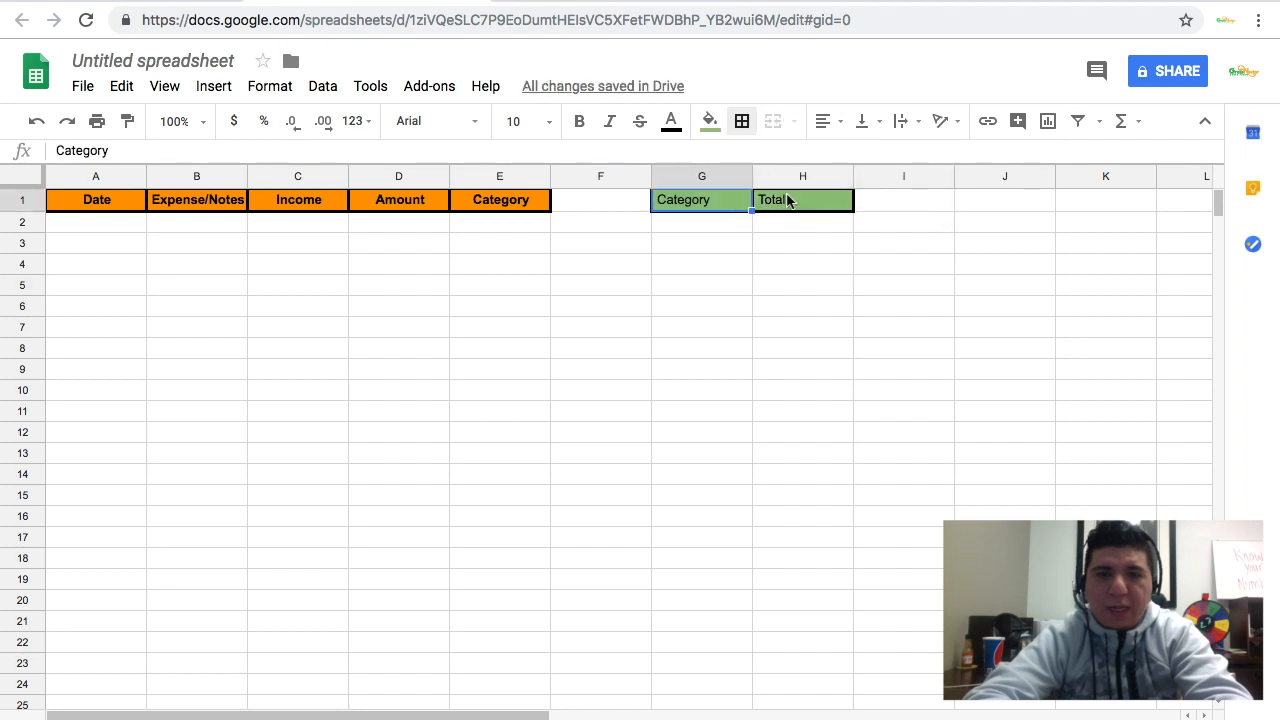
pyautogui.click(823, 121)
pyautogui.click(856, 157)
pyautogui.click(579, 121)
pyautogui.click(899, 441)
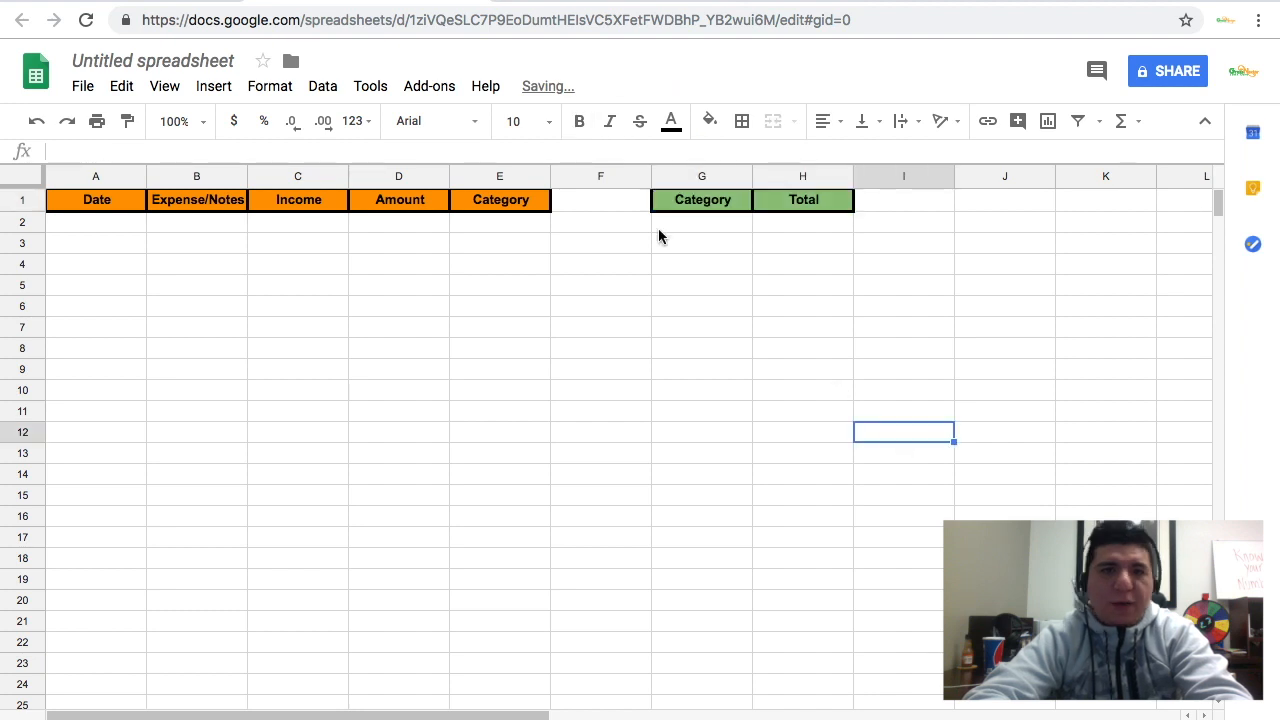
# Step: Widen the Expense/Notes column B to roughly three times its width and narrow the Date column A
pyautogui.moveTo(109, 229); pyautogui.dragTo(101, 494)
pyautogui.moveTo(247, 177); pyautogui.dragTo(472, 187)
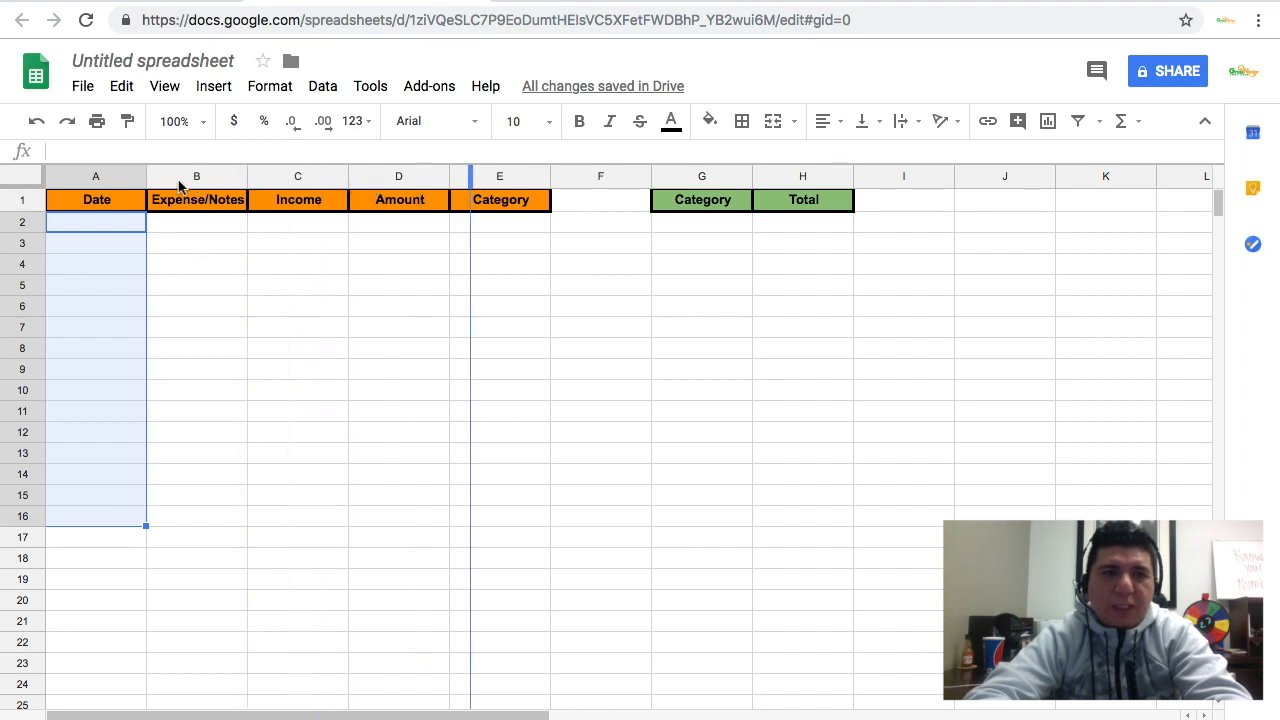
pyautogui.moveTo(147, 185); pyautogui.dragTo(108, 178)
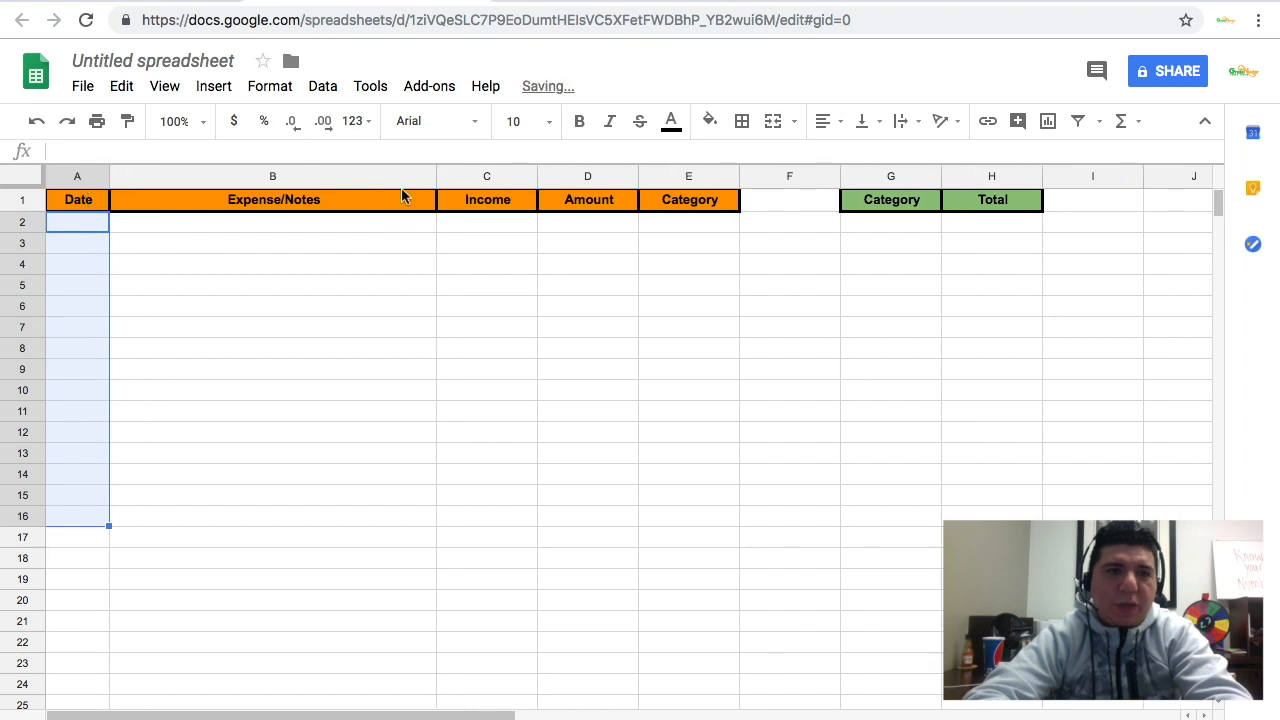
# Step: Fill the Income header in C1 with soft green and the Amount header in D1 with red
pyautogui.click(495, 227)
pyautogui.click(500, 205)
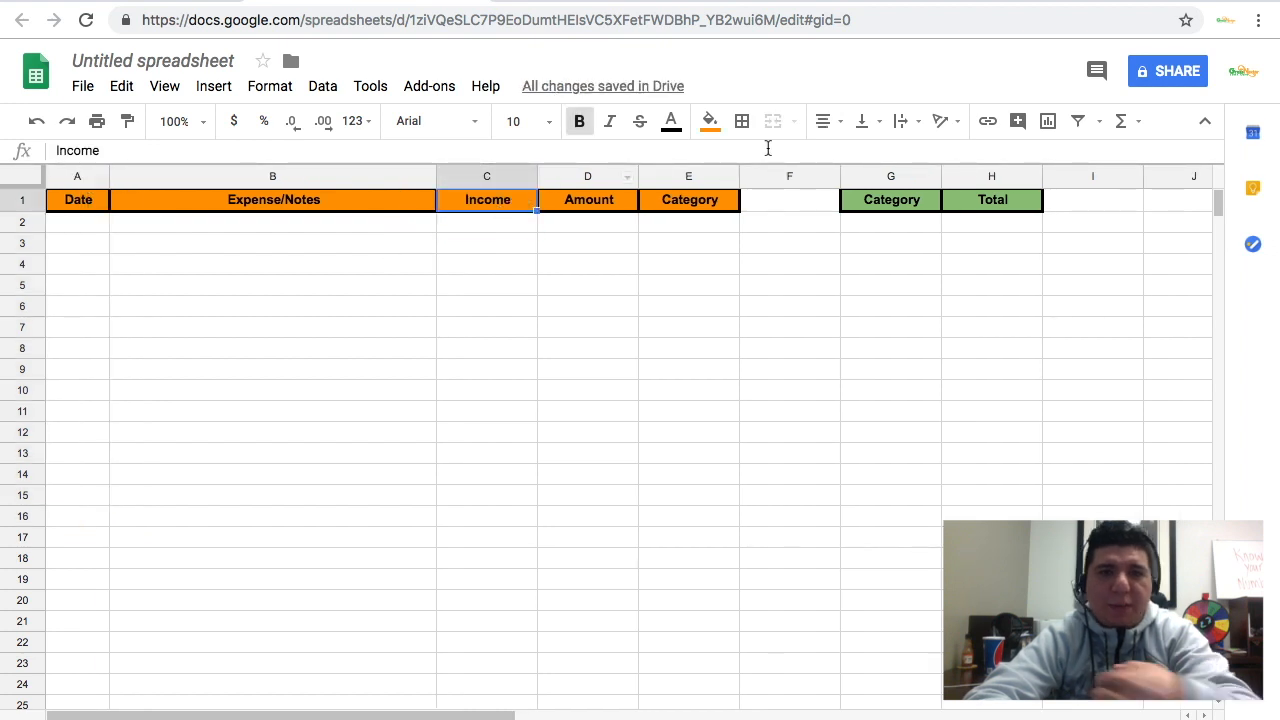
pyautogui.click(709, 121)
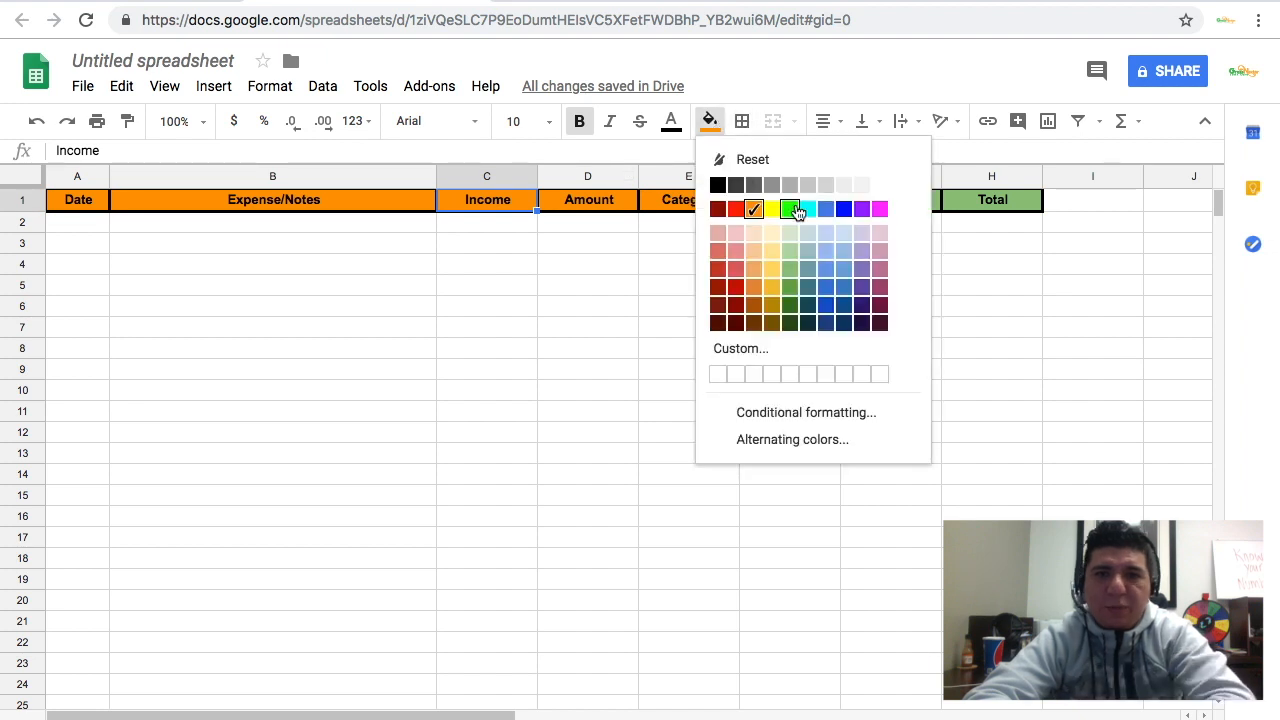
pyautogui.click(790, 269)
pyautogui.click(608, 208)
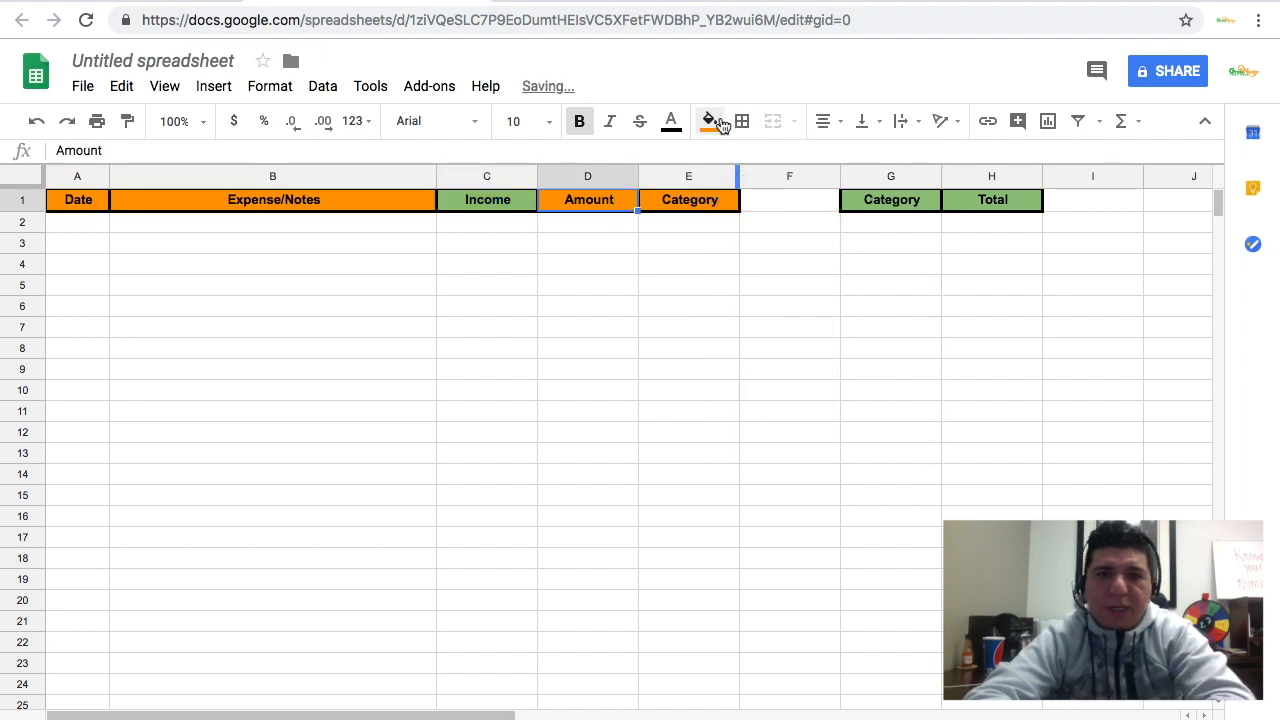
pyautogui.click(709, 121)
pyautogui.click(736, 208)
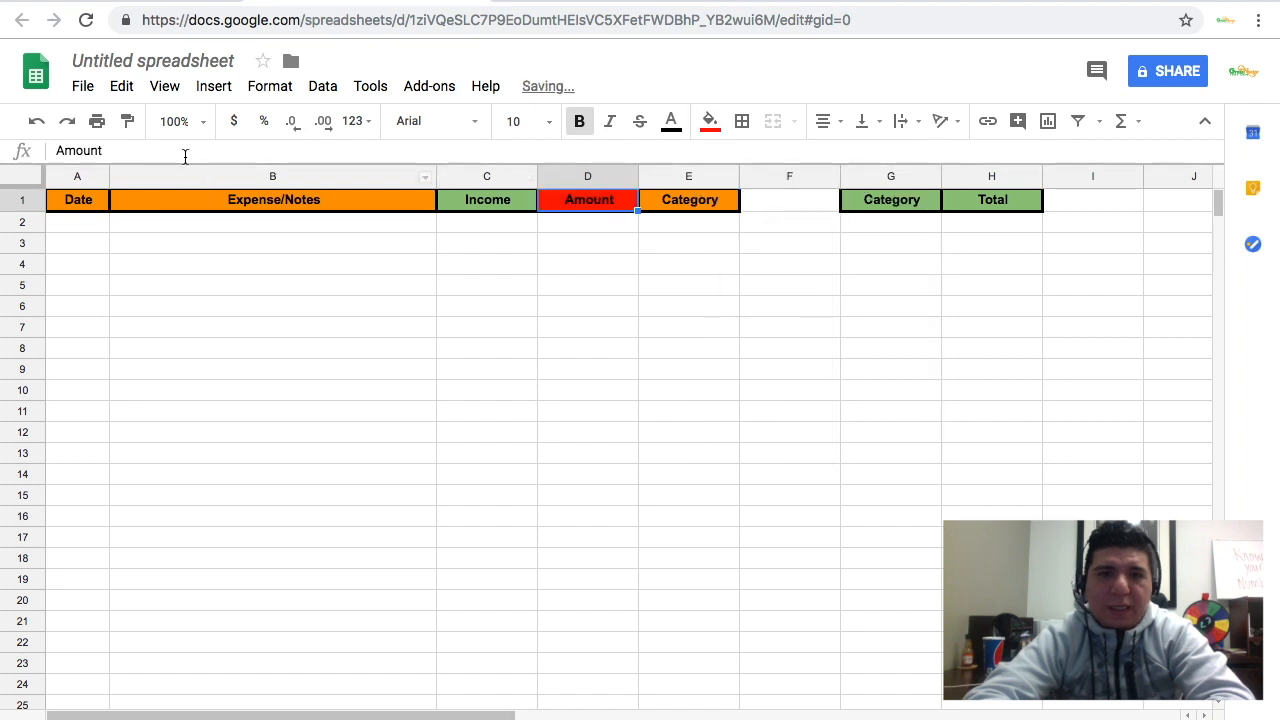
# Step: Replace the header text in D1 with Expense
pyautogui.moveTo(183, 152); pyautogui.dragTo(14, 150)
pyautogui.write('E')
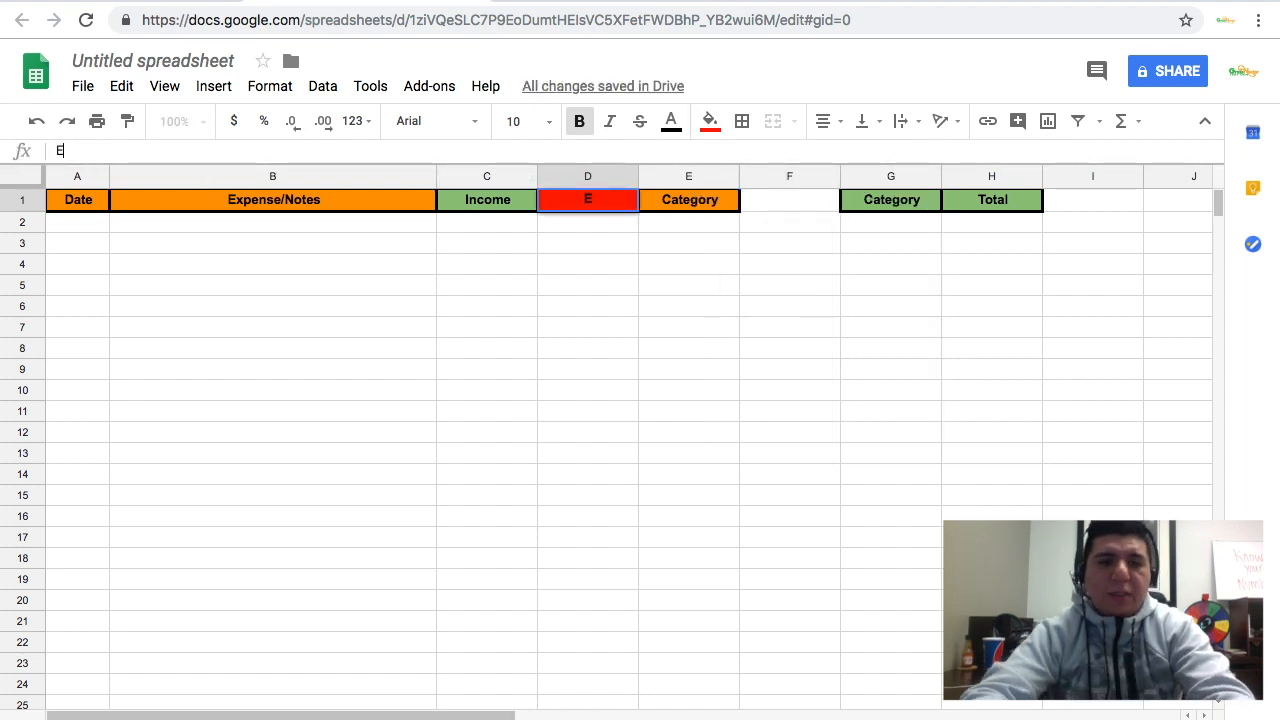
pyautogui.write('xpense')
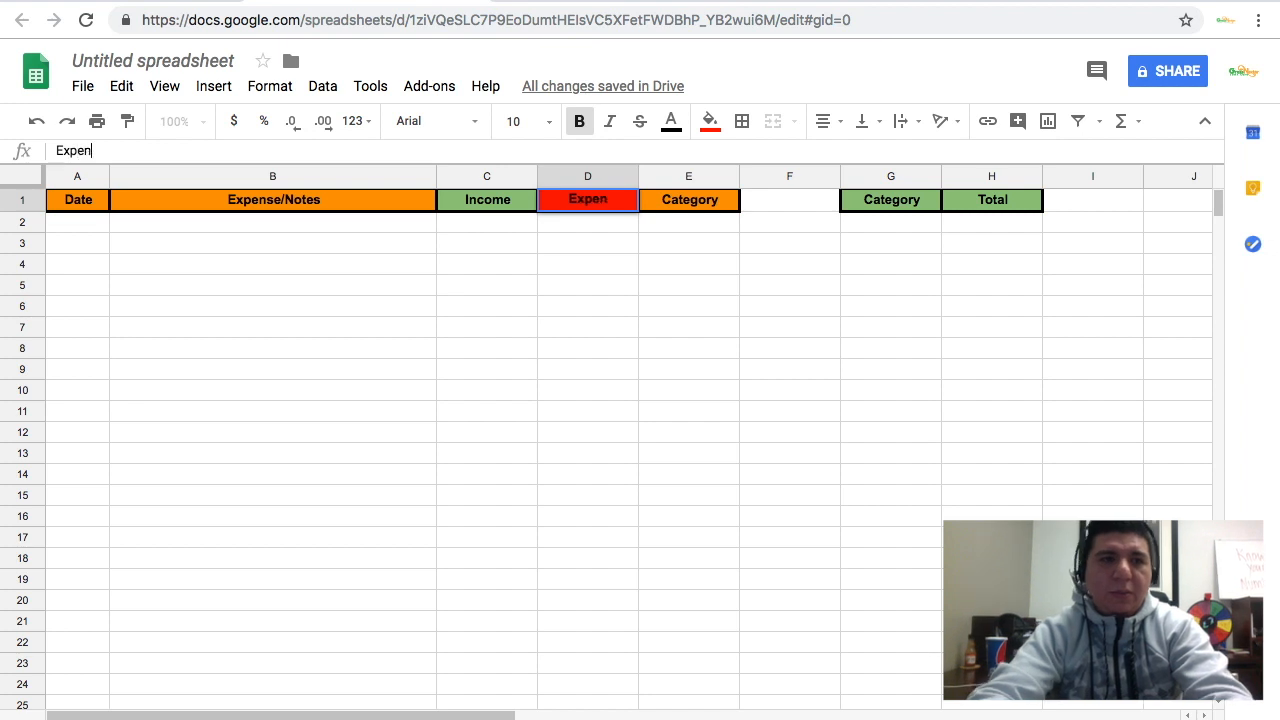
pyautogui.click(755, 225)
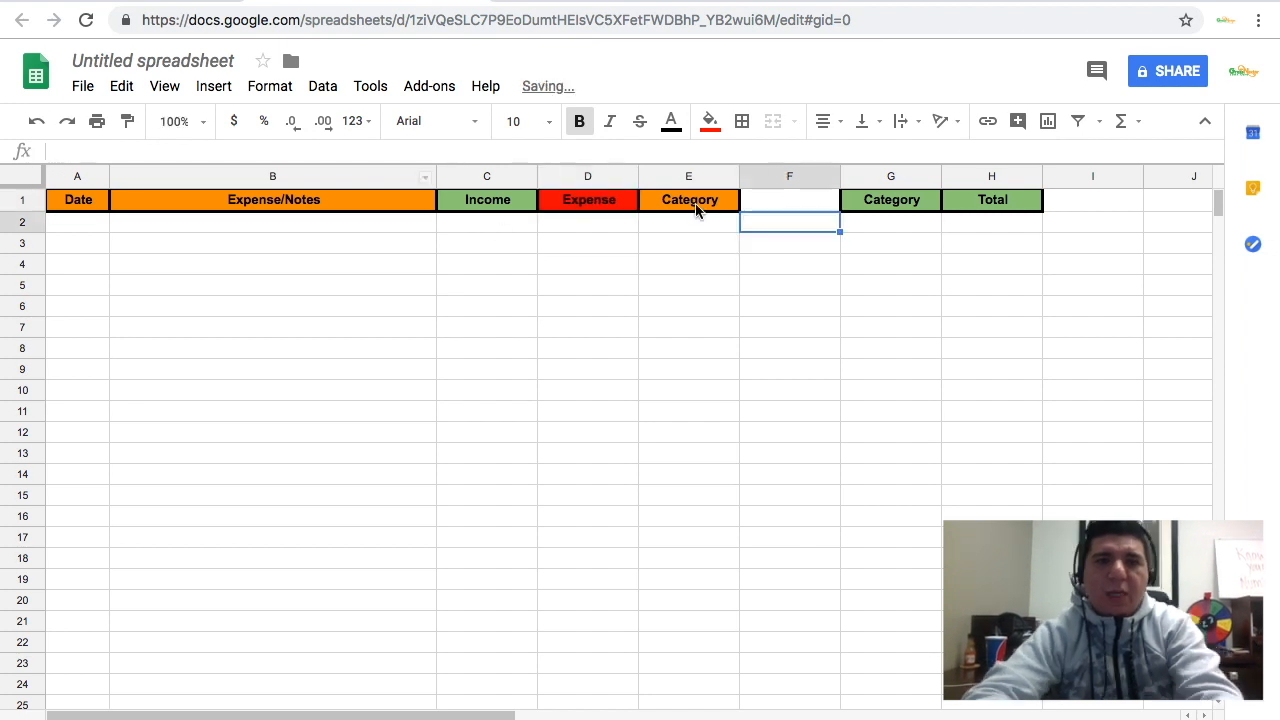
# Step: Widen the Category column E and shrink the empty column F to a narrow gap
pyautogui.click(895, 200)
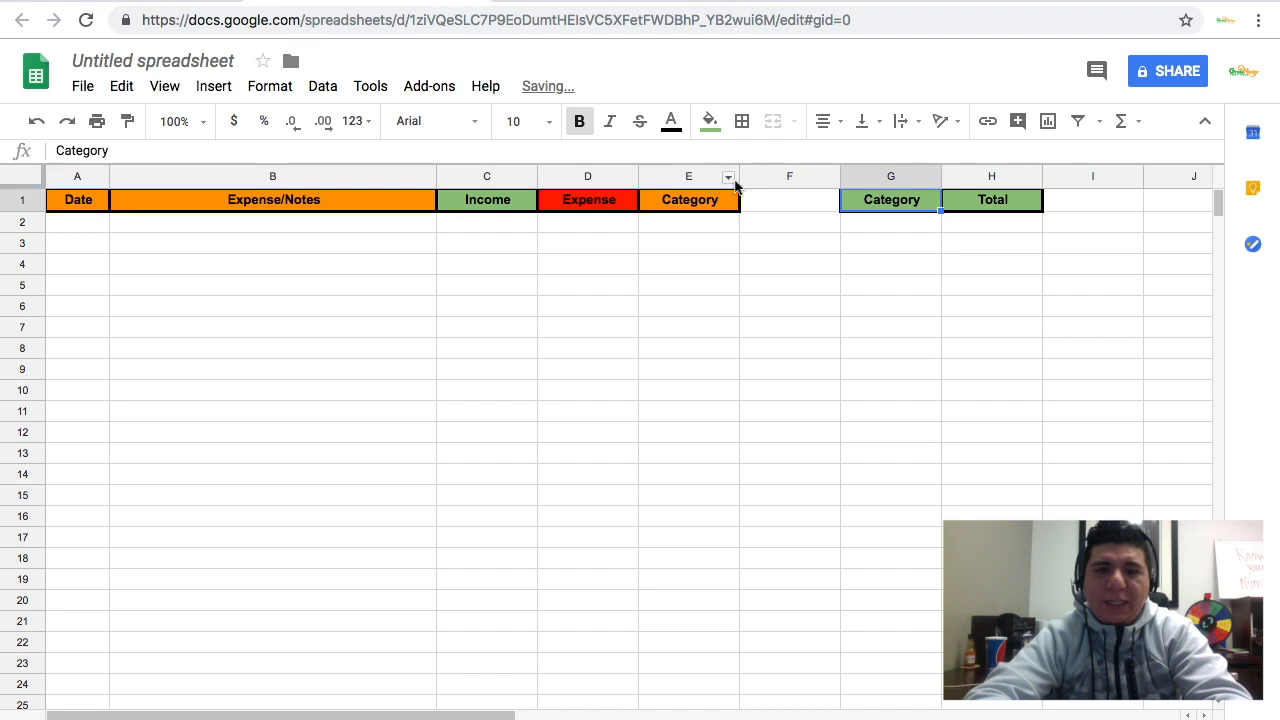
pyautogui.moveTo(740, 177); pyautogui.dragTo(880, 177)
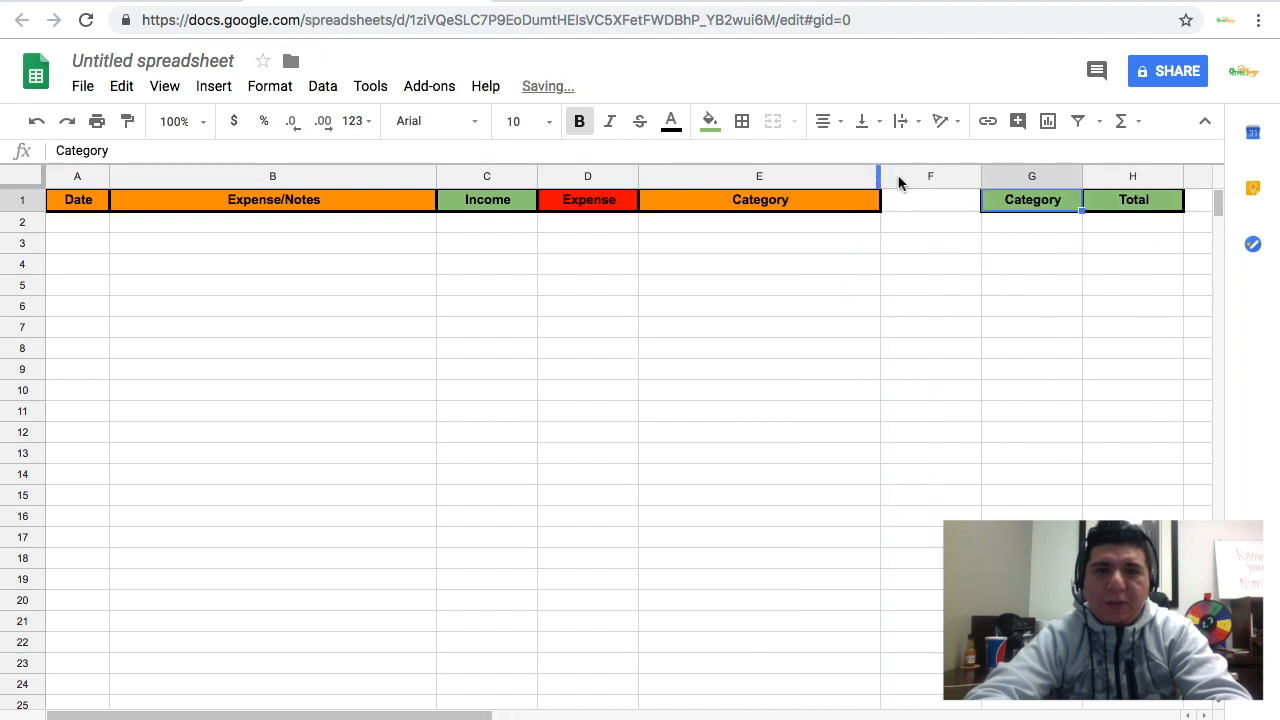
pyautogui.moveTo(982, 176); pyautogui.dragTo(903, 176)
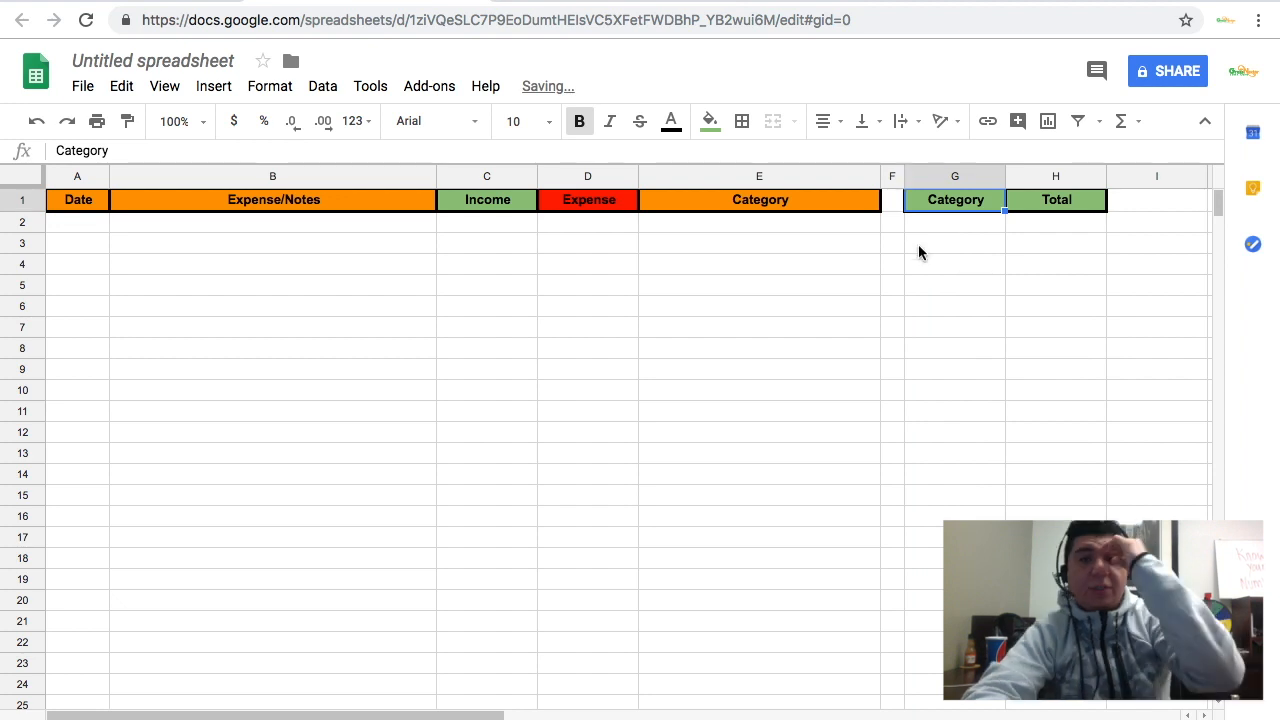
# Step: Enter the date 1-10-19 in A2 and autofill the date series down to A10
pyautogui.click(55, 221)
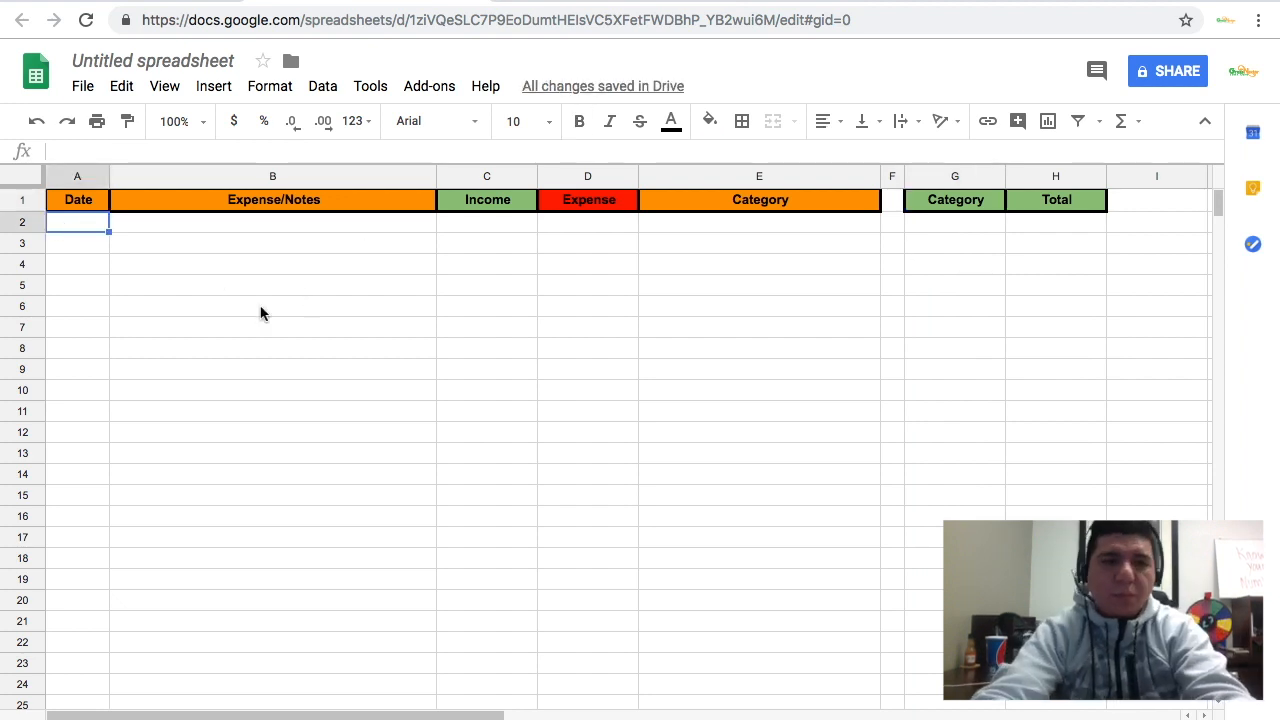
pyautogui.write('1-')
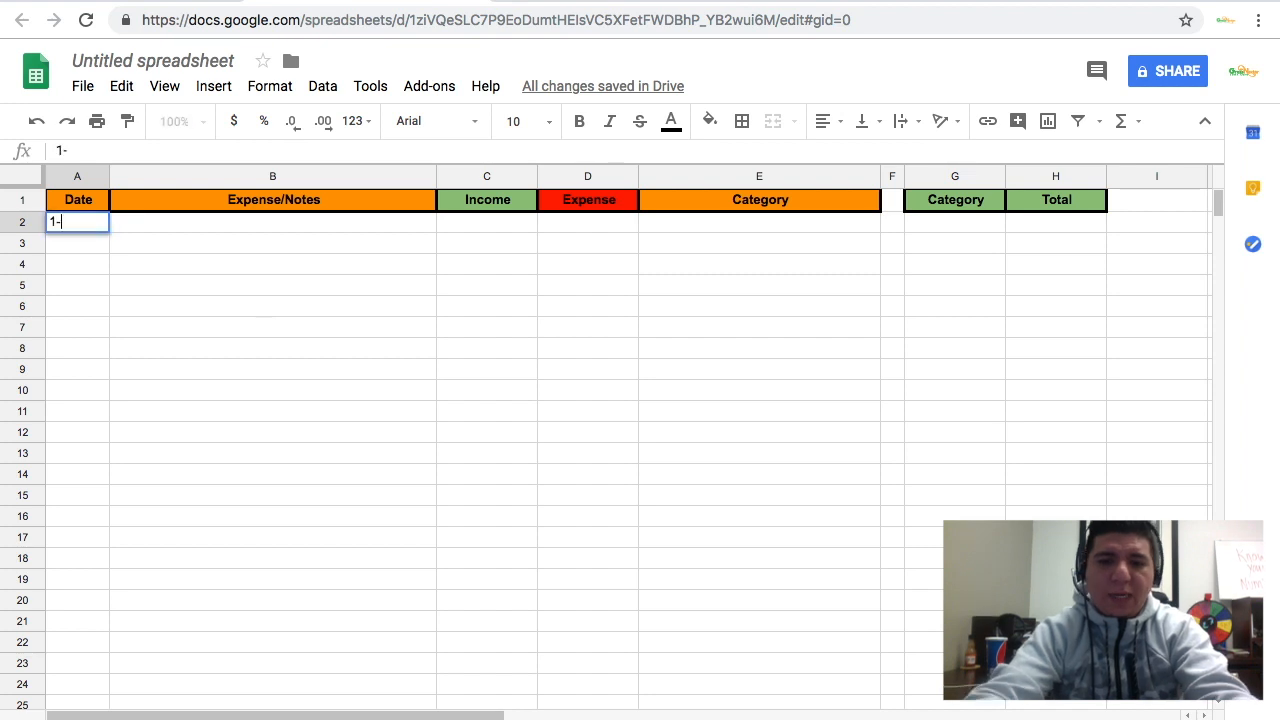
pyautogui.write('10-19')
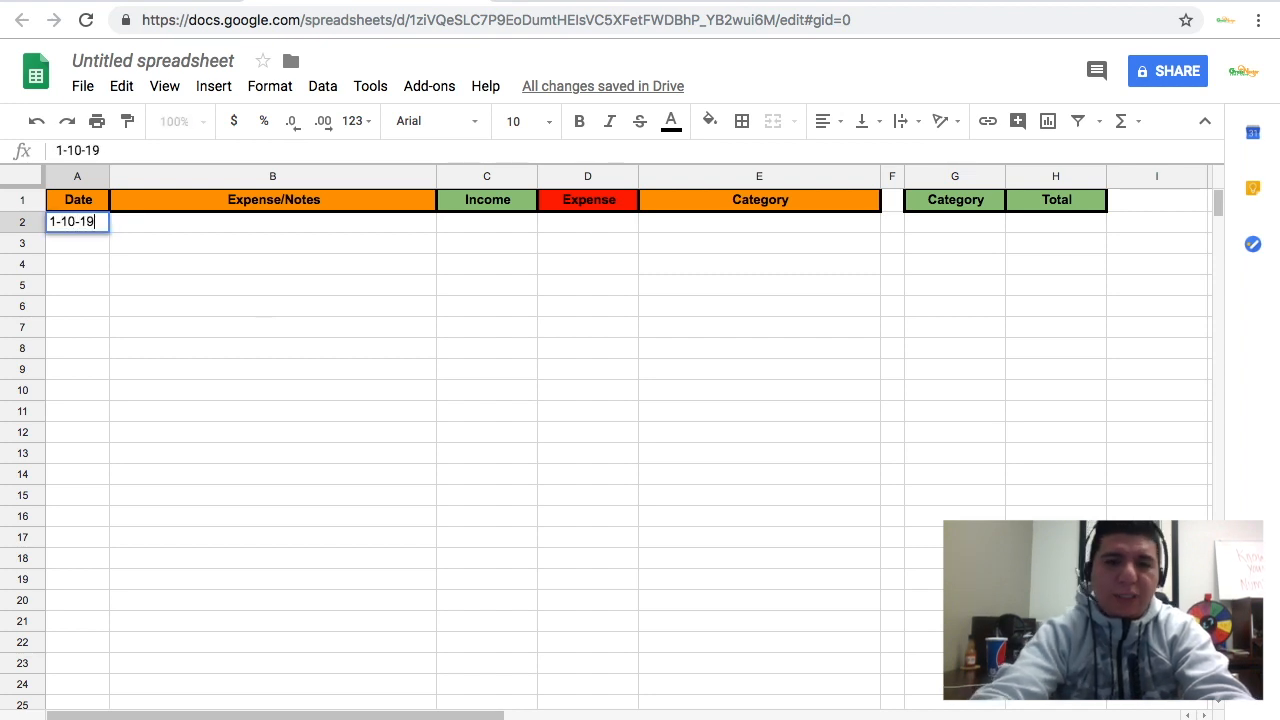
pyautogui.click(327, 430)
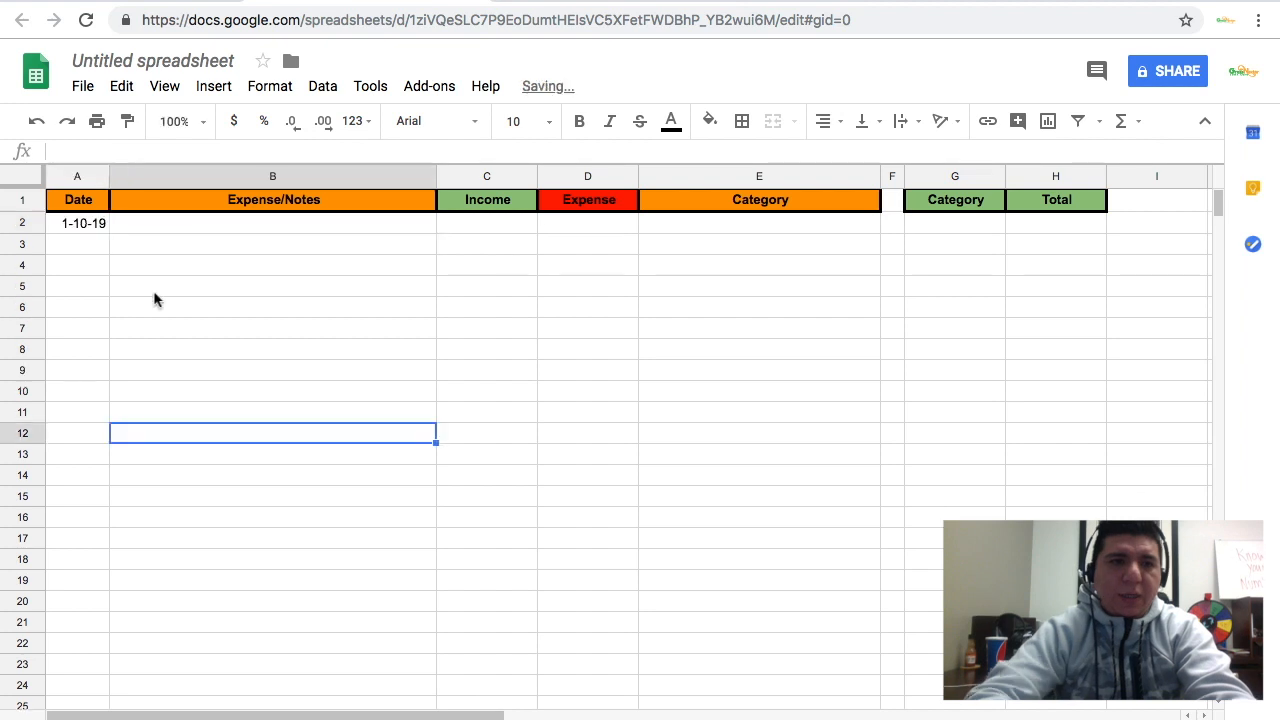
pyautogui.click(107, 229)
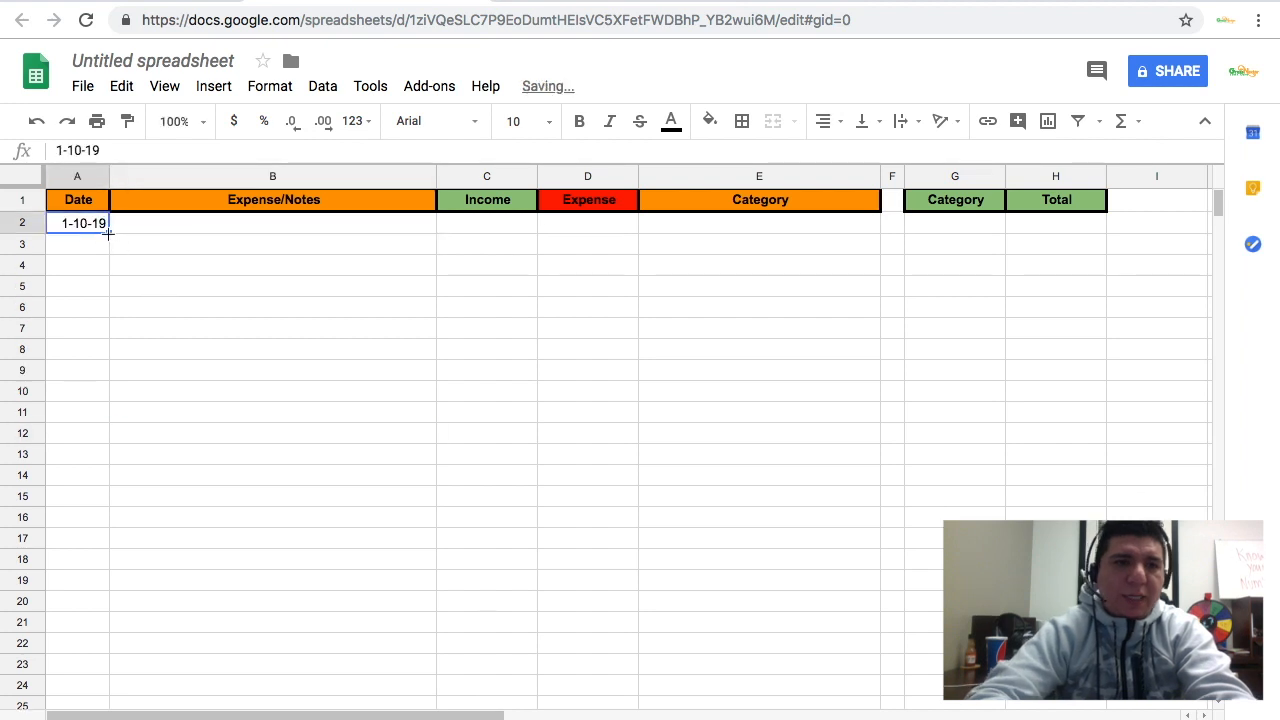
pyautogui.moveTo(108, 231); pyautogui.dragTo(106, 394)
# Step: Insert a row above the 1-11-19 entry and enter 1-10-19 as the date in the new cell A3
pyautogui.click(95, 250)
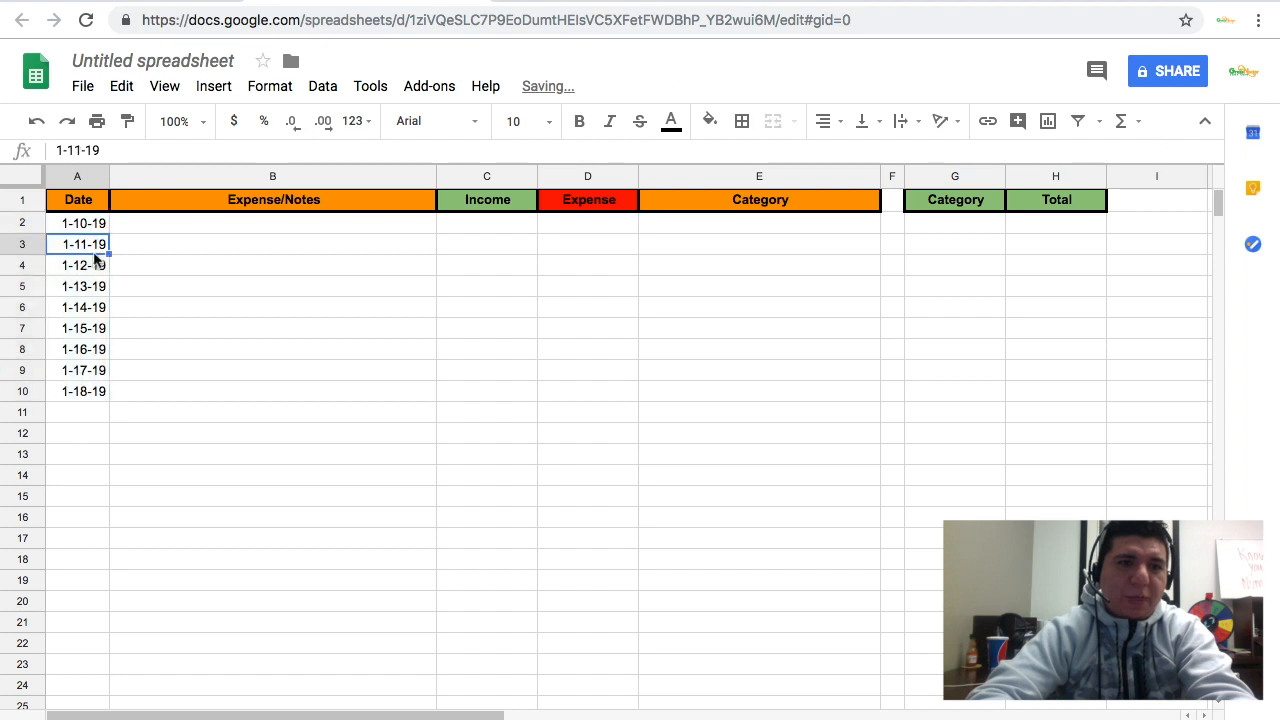
pyautogui.rightClick(97, 257)
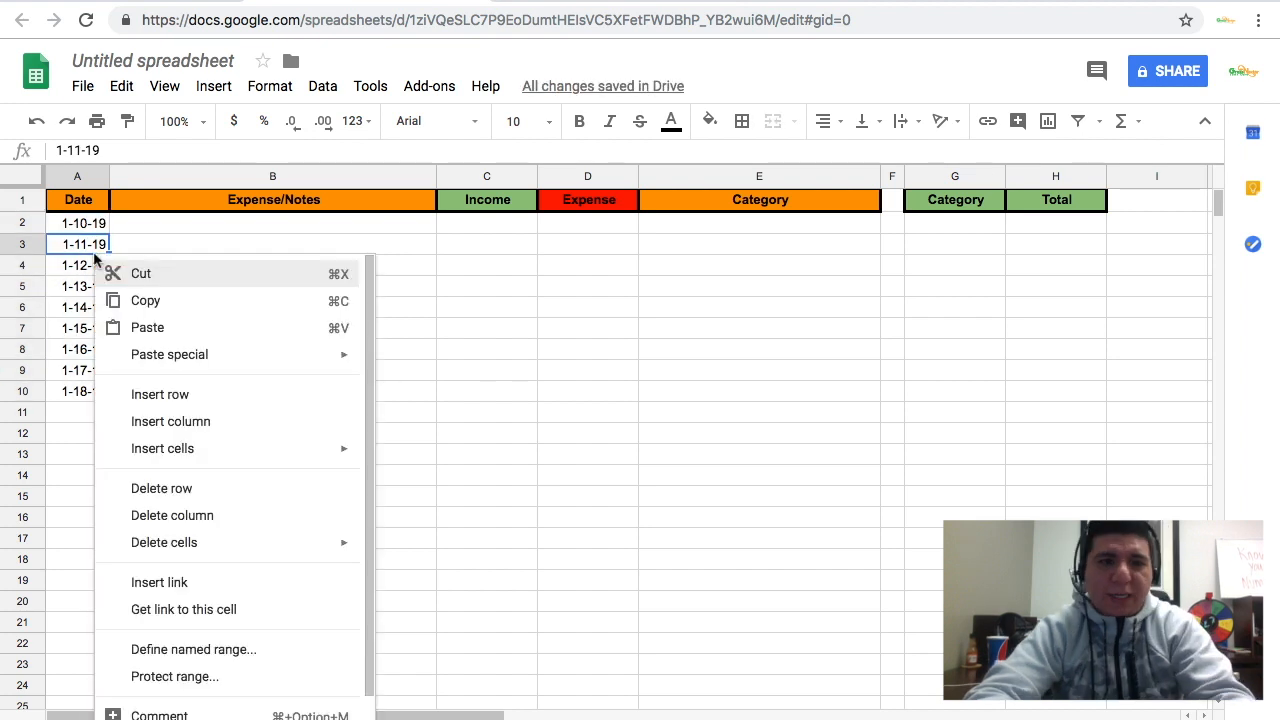
pyautogui.click(182, 394)
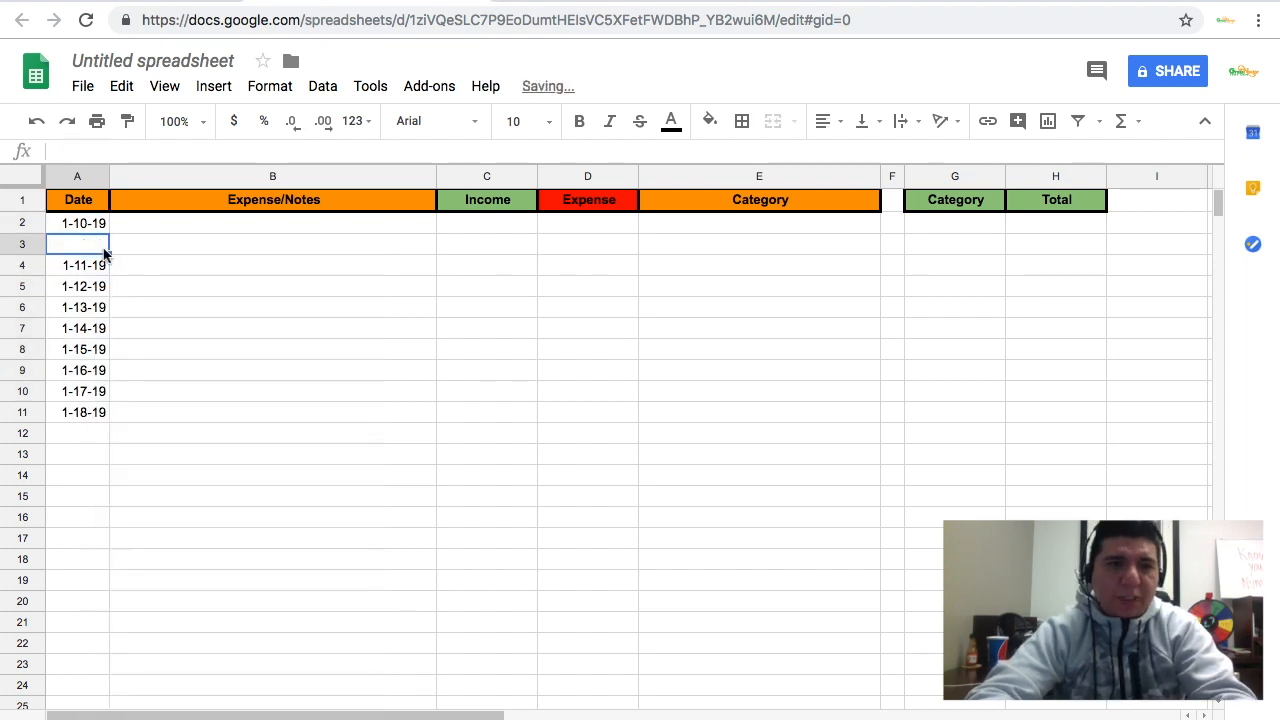
pyautogui.write('1-10-19')
pyautogui.click(197, 250)
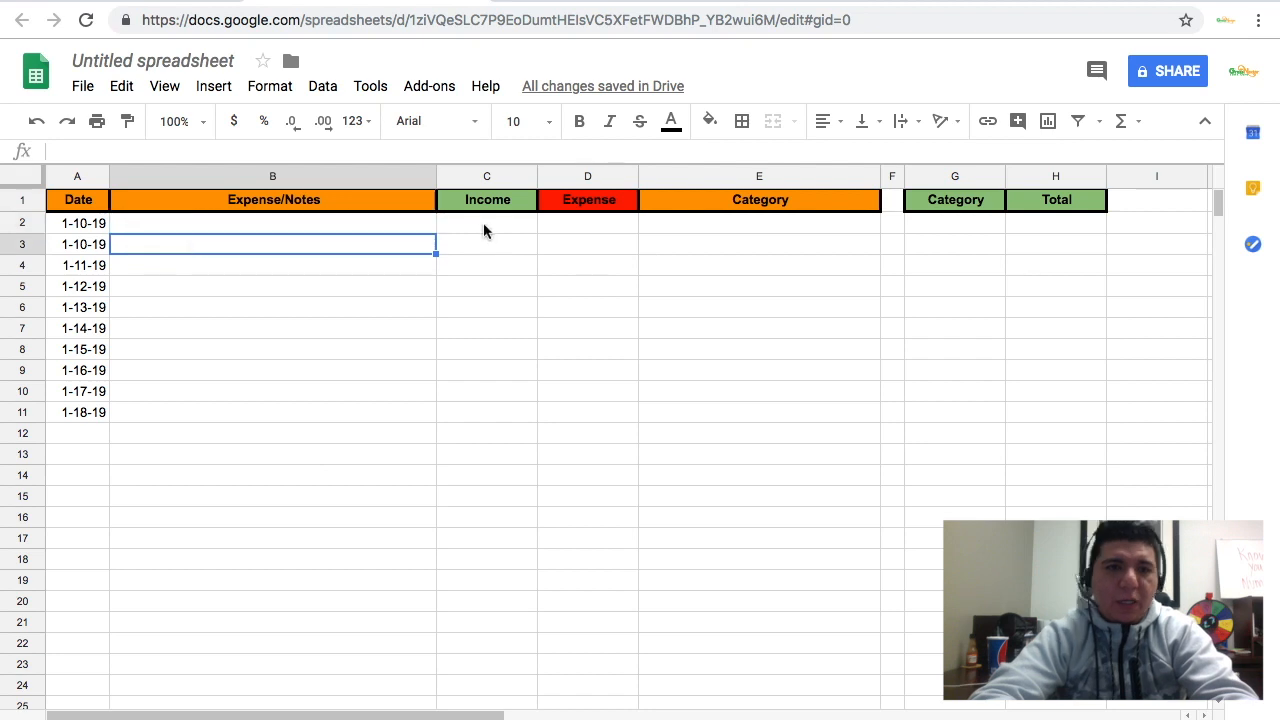
# Step: Widen the summary Category column G and enter Gas as the category in E2
pyautogui.click(797, 225)
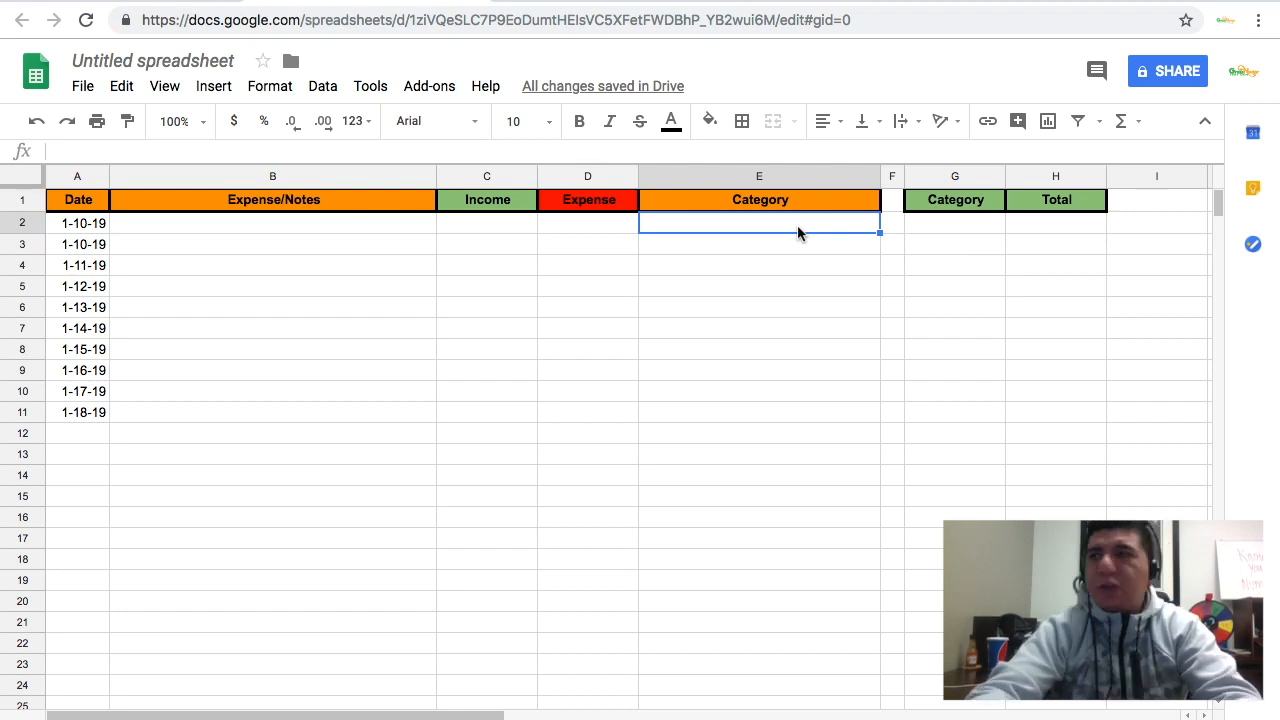
pyautogui.moveTo(1005, 175); pyautogui.dragTo(1053, 178)
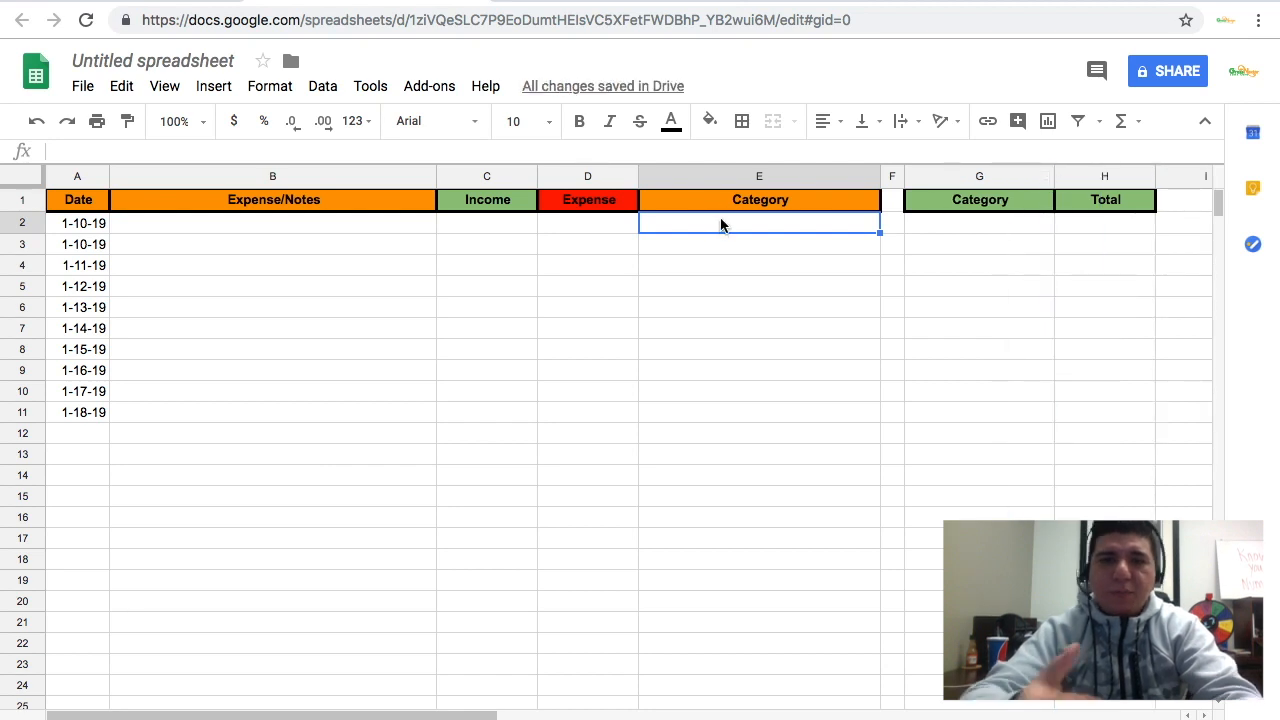
pyautogui.write('Gas')
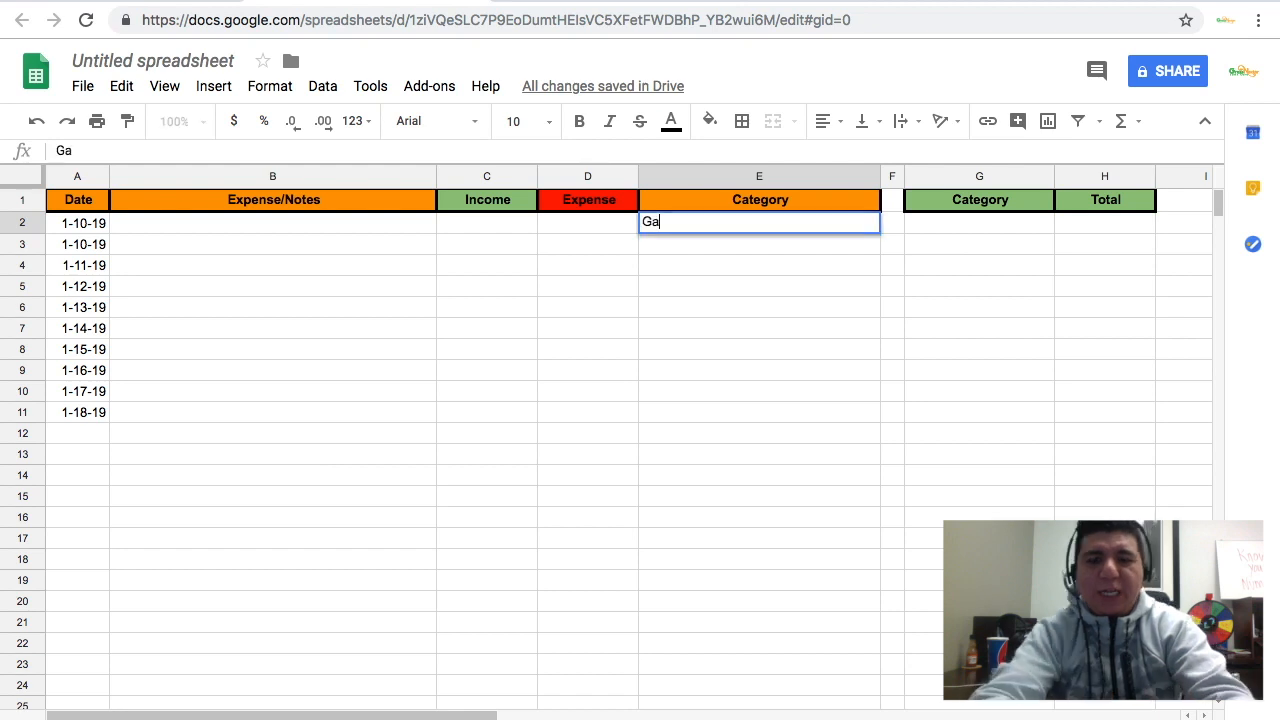
# Step: Enter the note Fill up mowers in B2 and an expense of 45 in D2
pyautogui.click(274, 236)
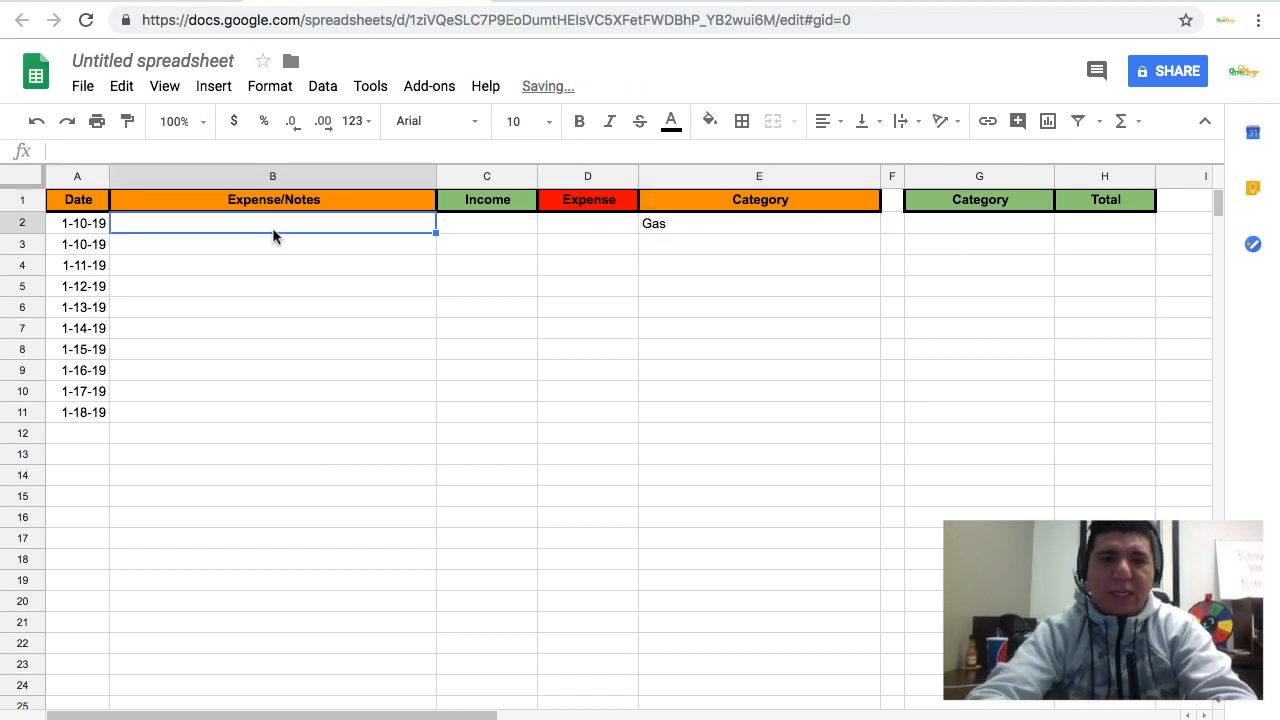
pyautogui.write('Fill')
pyautogui.write(' upd')
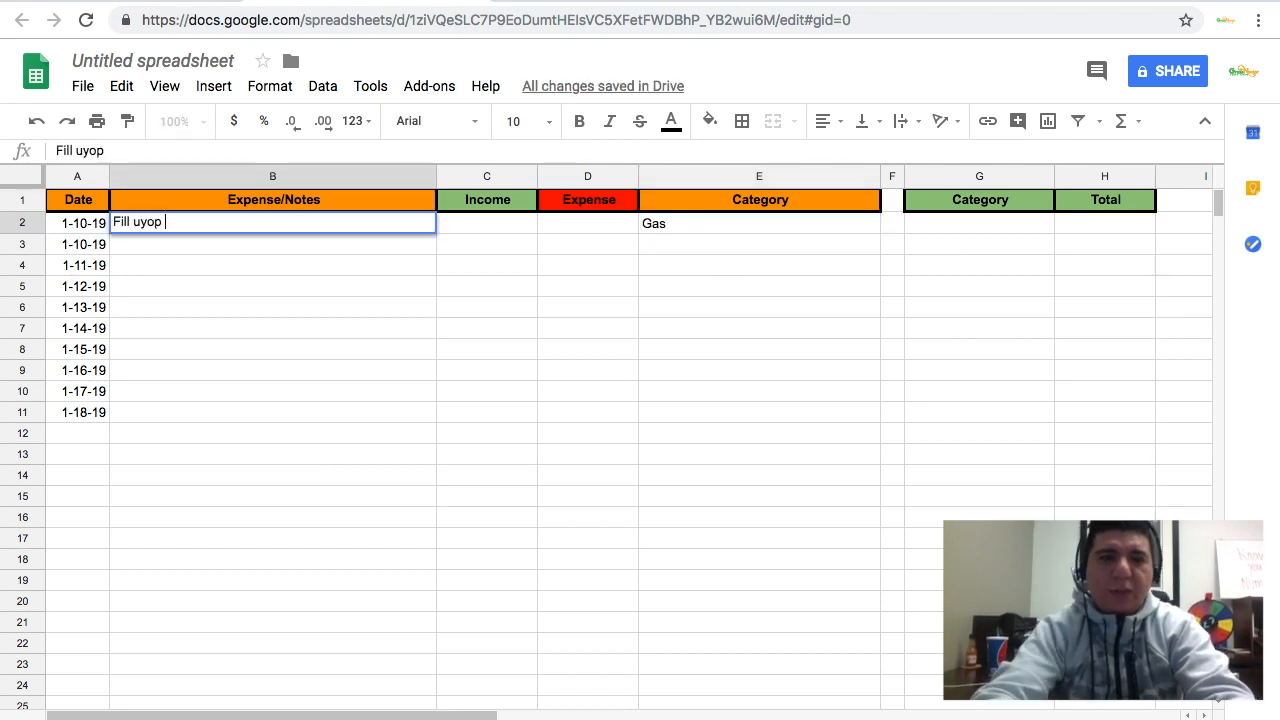
pyautogui.press('BackSpace')
pyautogui.write('mowers')
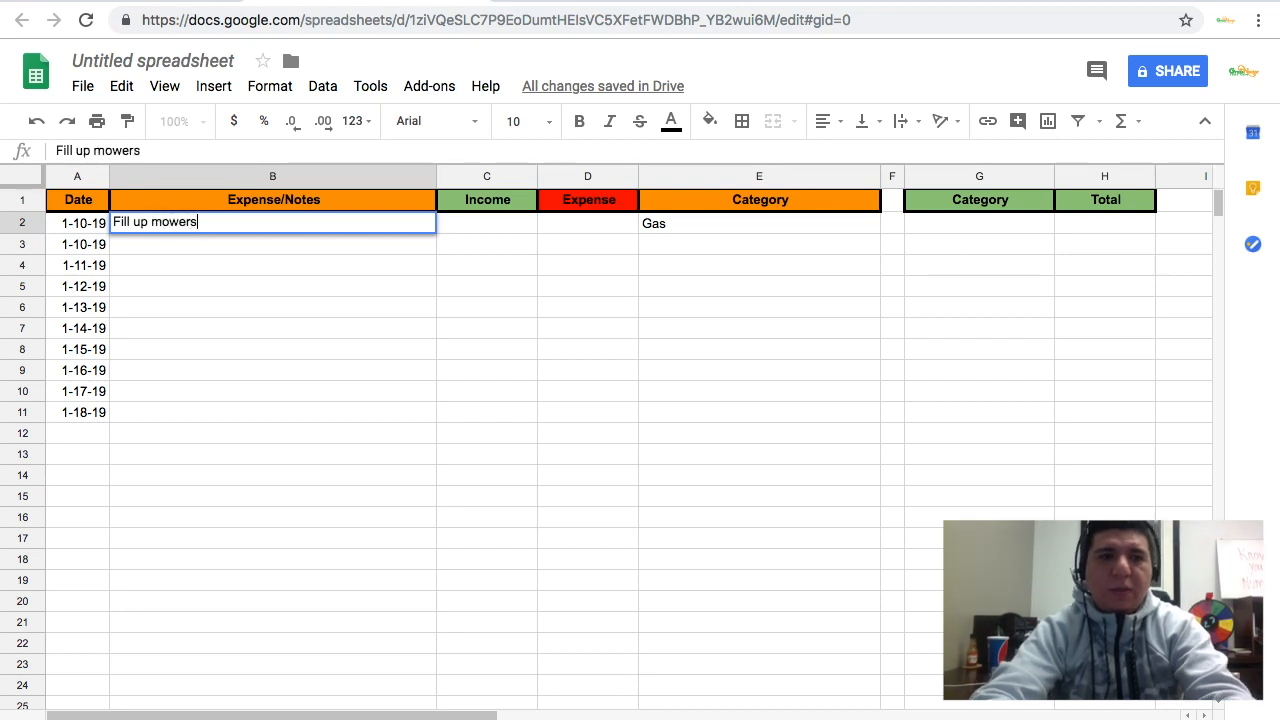
pyautogui.press('Tab')
pyautogui.press('Tab')
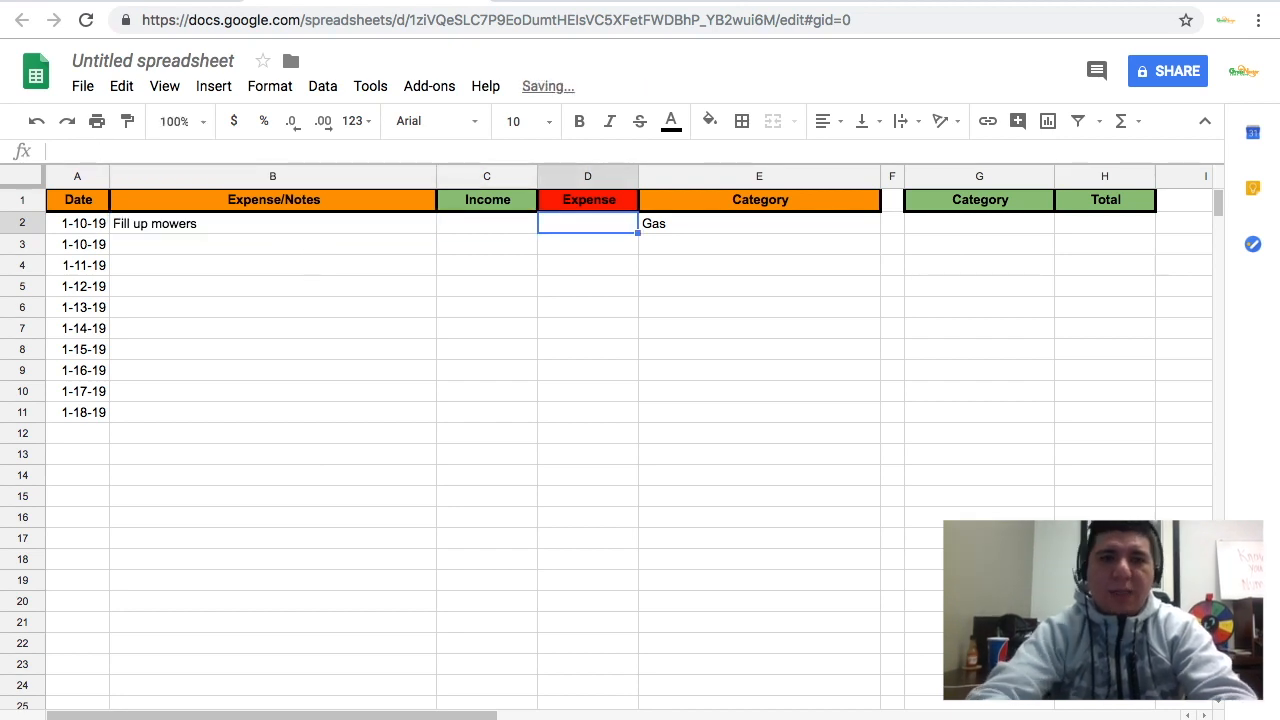
pyautogui.write('45')
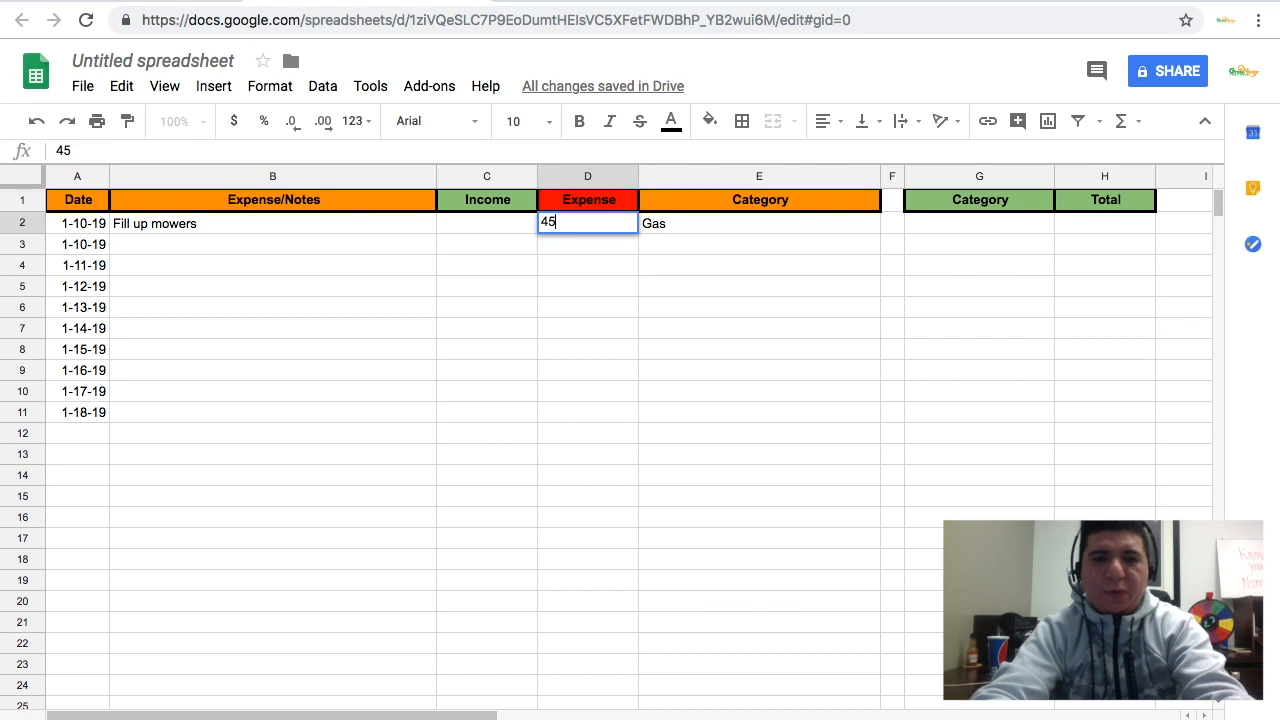
pyautogui.press('Tab')
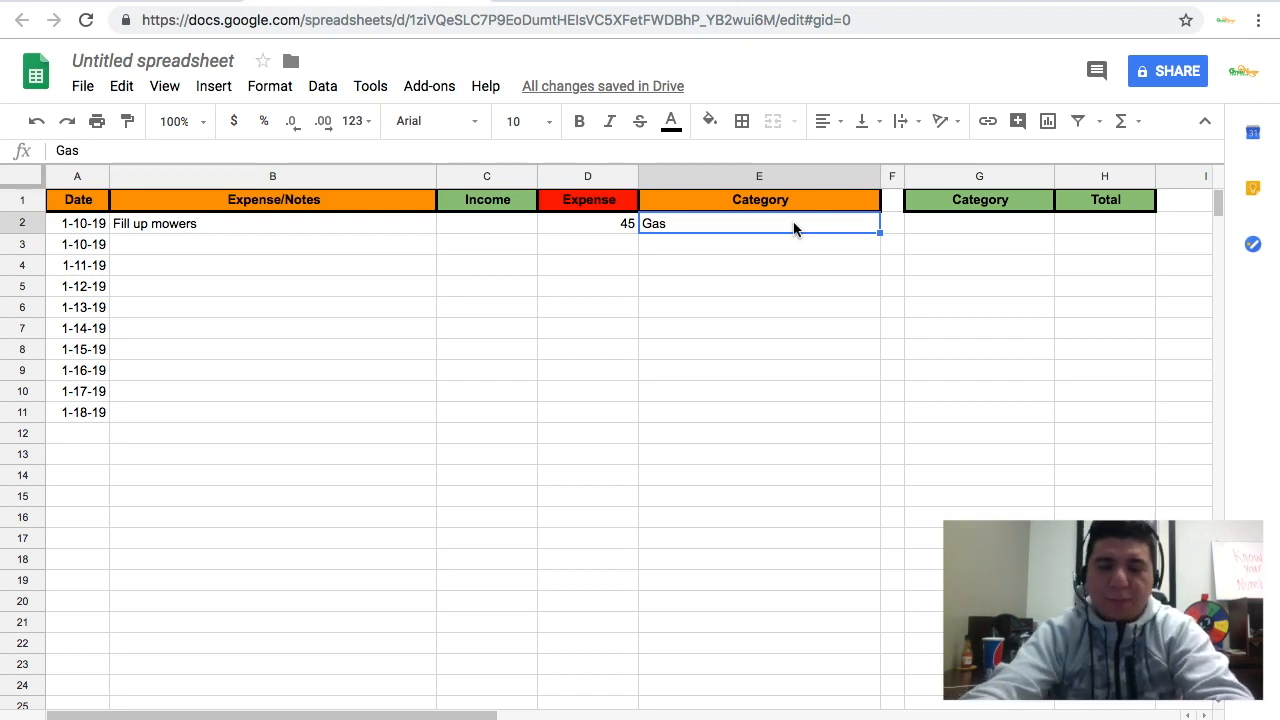
# Step: Clear the category in E2 and start a data validation rule on E2:E23 with List of items as the criteria
pyautogui.press('Delete')
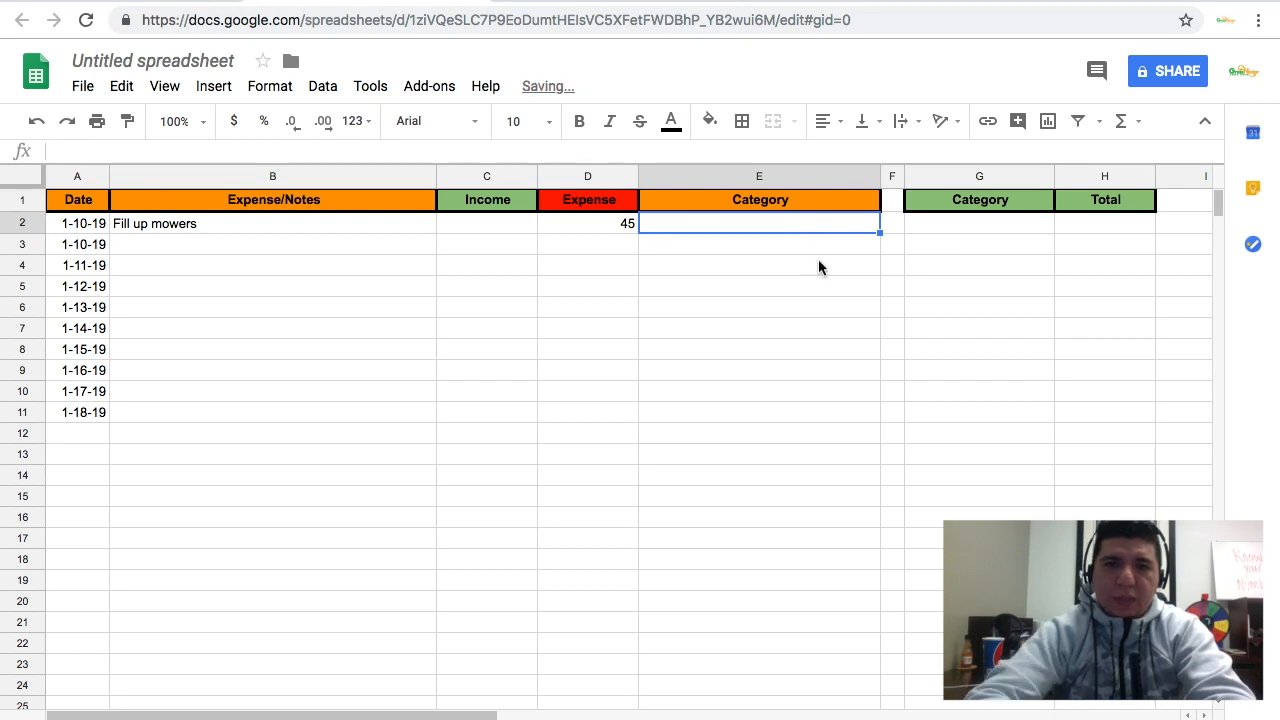
pyautogui.moveTo(880, 232); pyautogui.dragTo(866, 665)
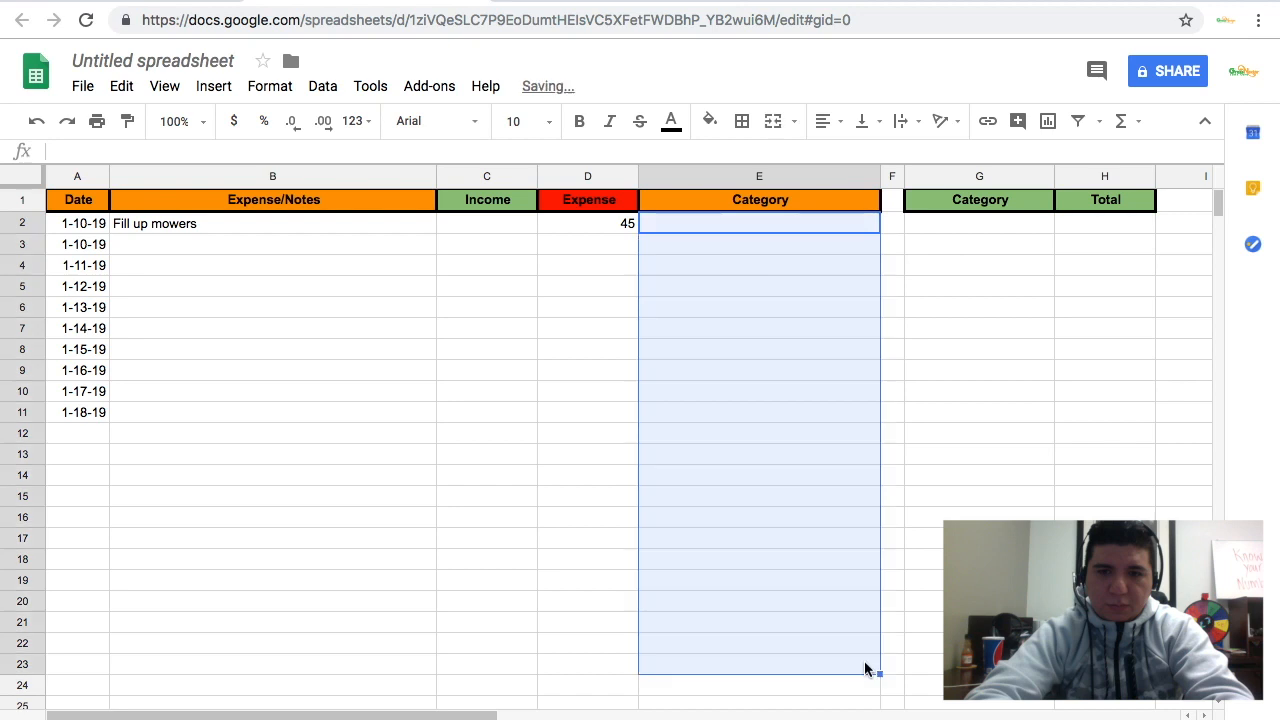
pyautogui.click(324, 88)
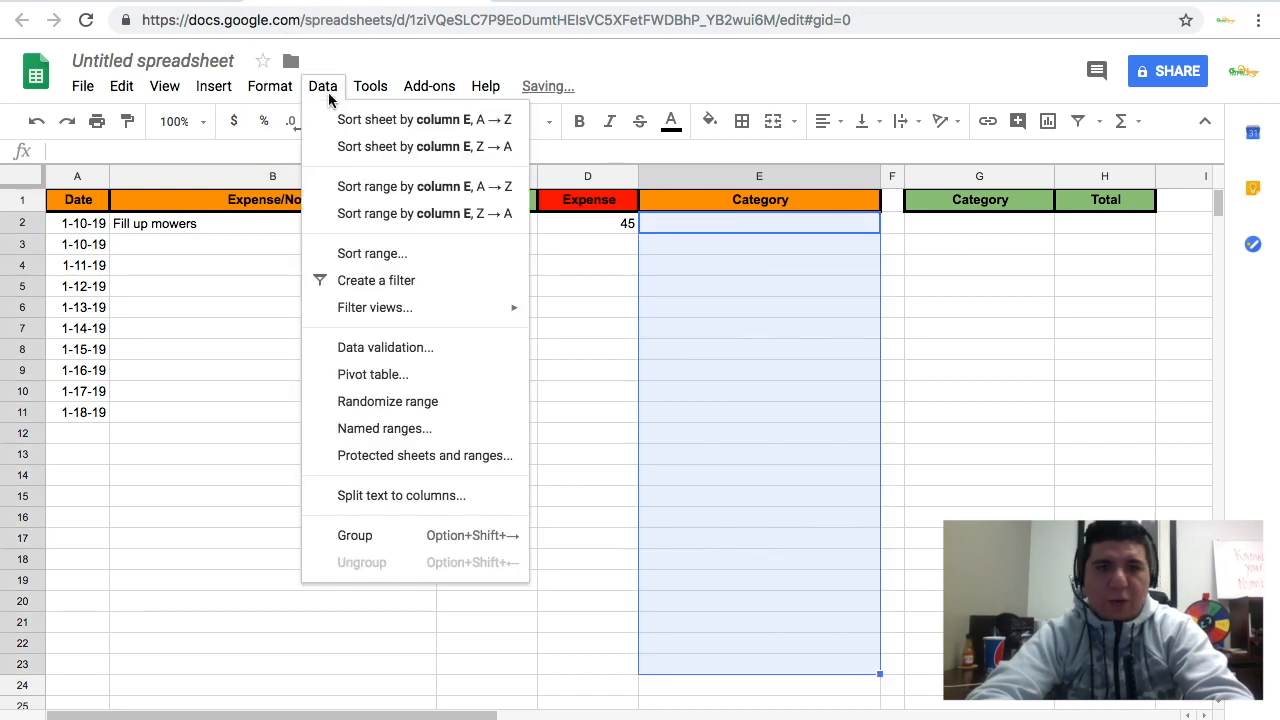
pyautogui.click(425, 350)
pyautogui.click(572, 364)
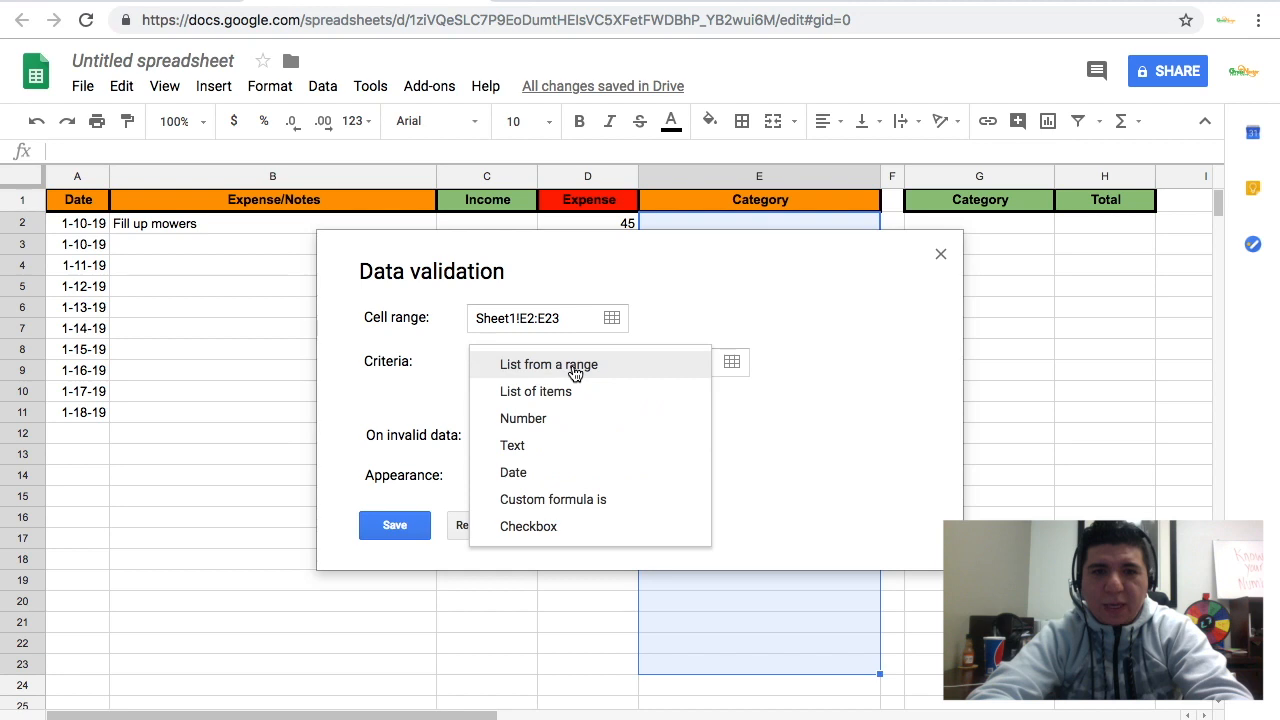
pyautogui.click(571, 393)
pyautogui.click(640, 365)
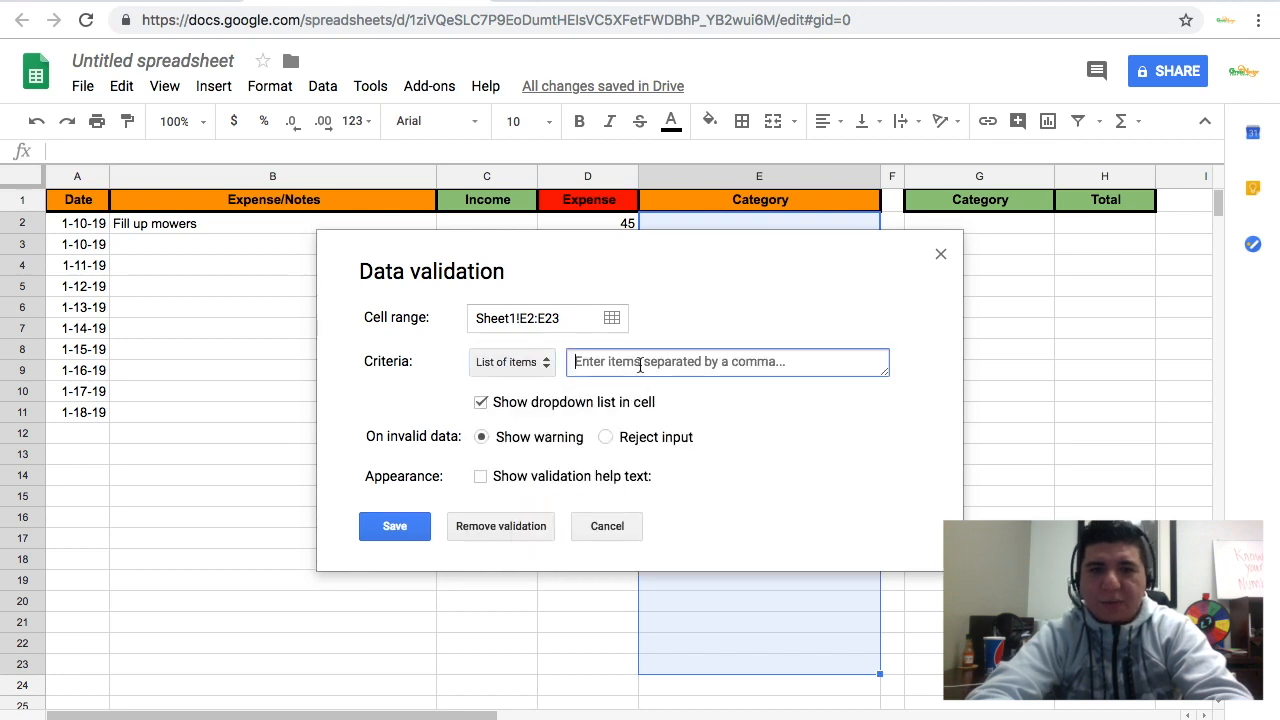
# Step: Enter Income, Gas, Repair and Labor as comma-separated items in the validation list
pyautogui.write('Inco')
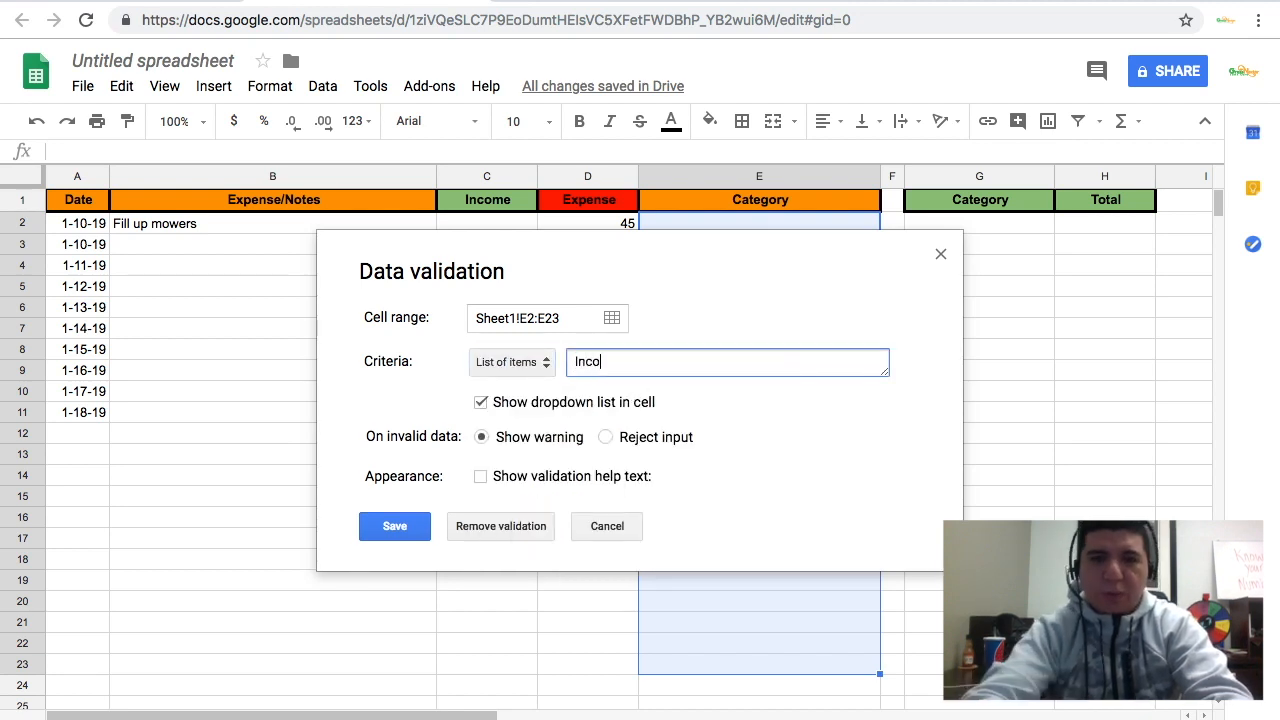
pyautogui.write('me,')
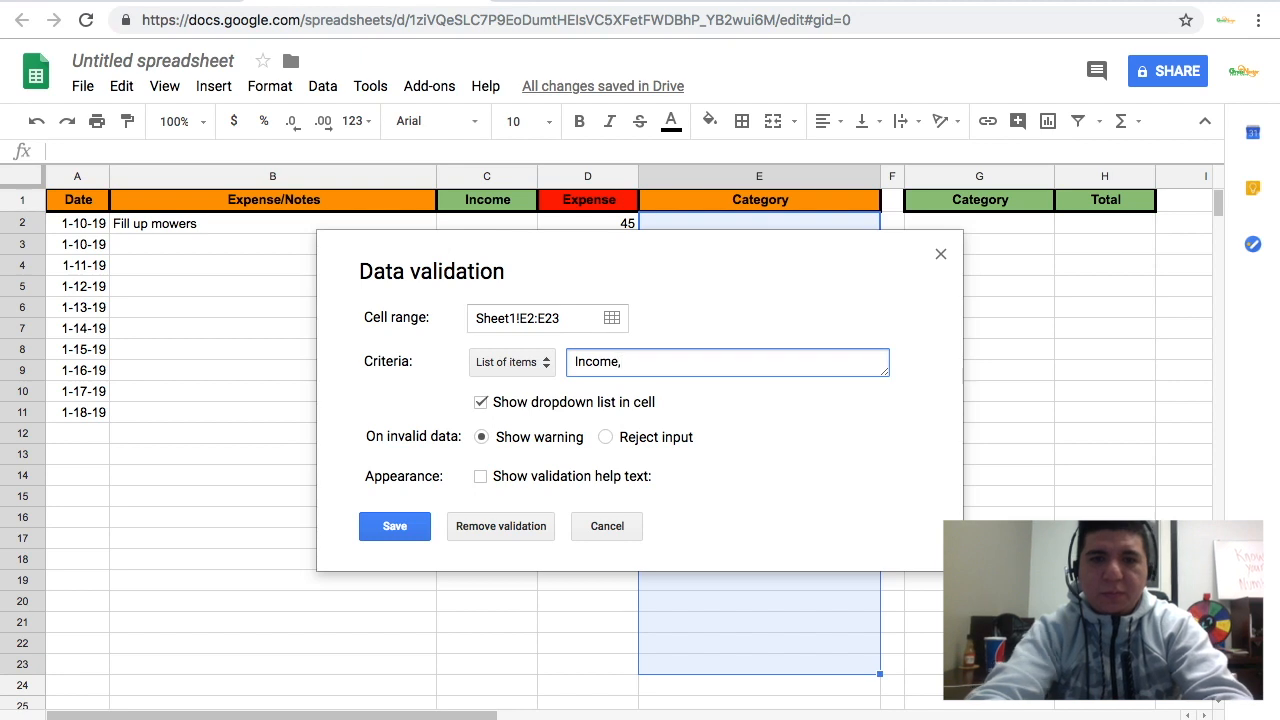
pyautogui.write(' Gas')
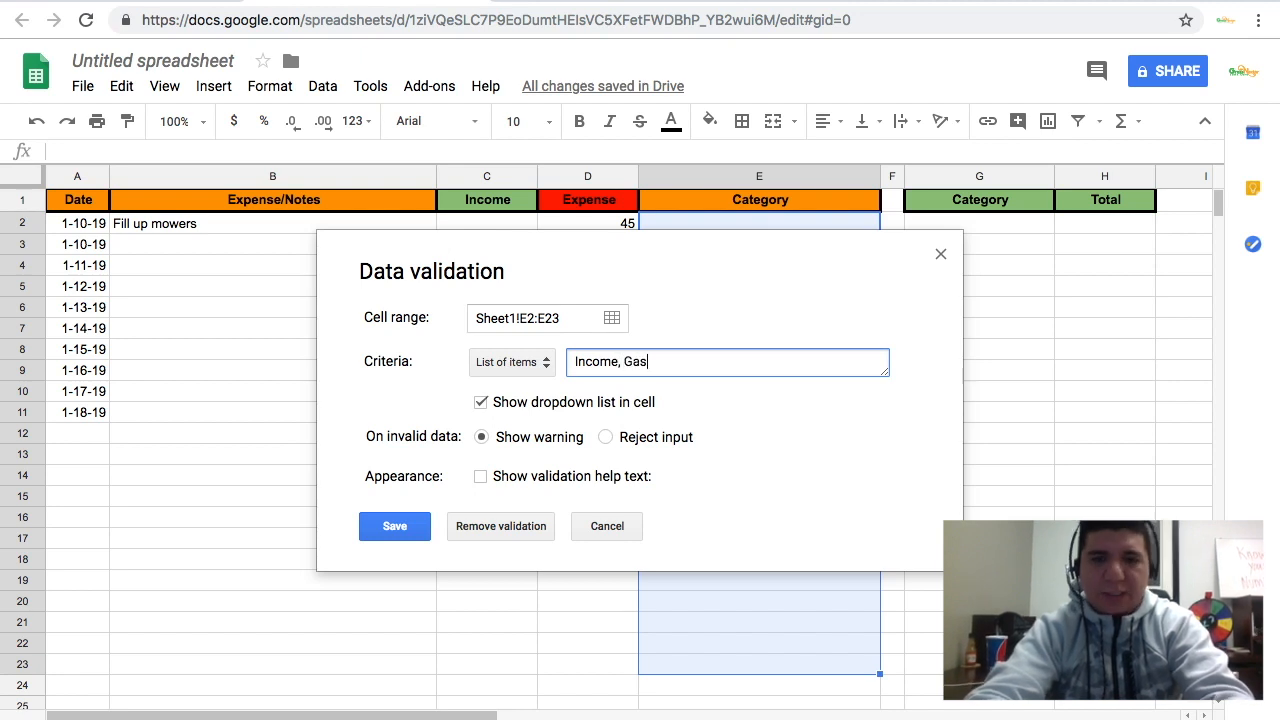
pyautogui.write(', Re')
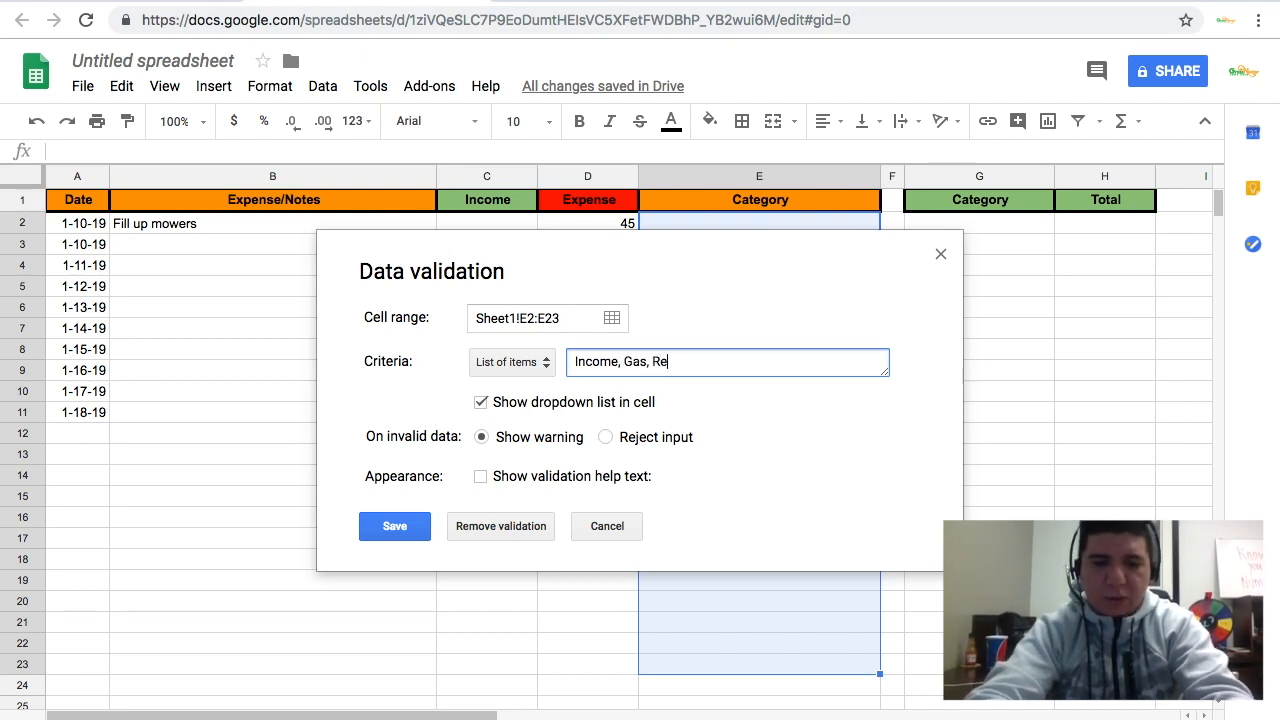
pyautogui.write('pair, ')
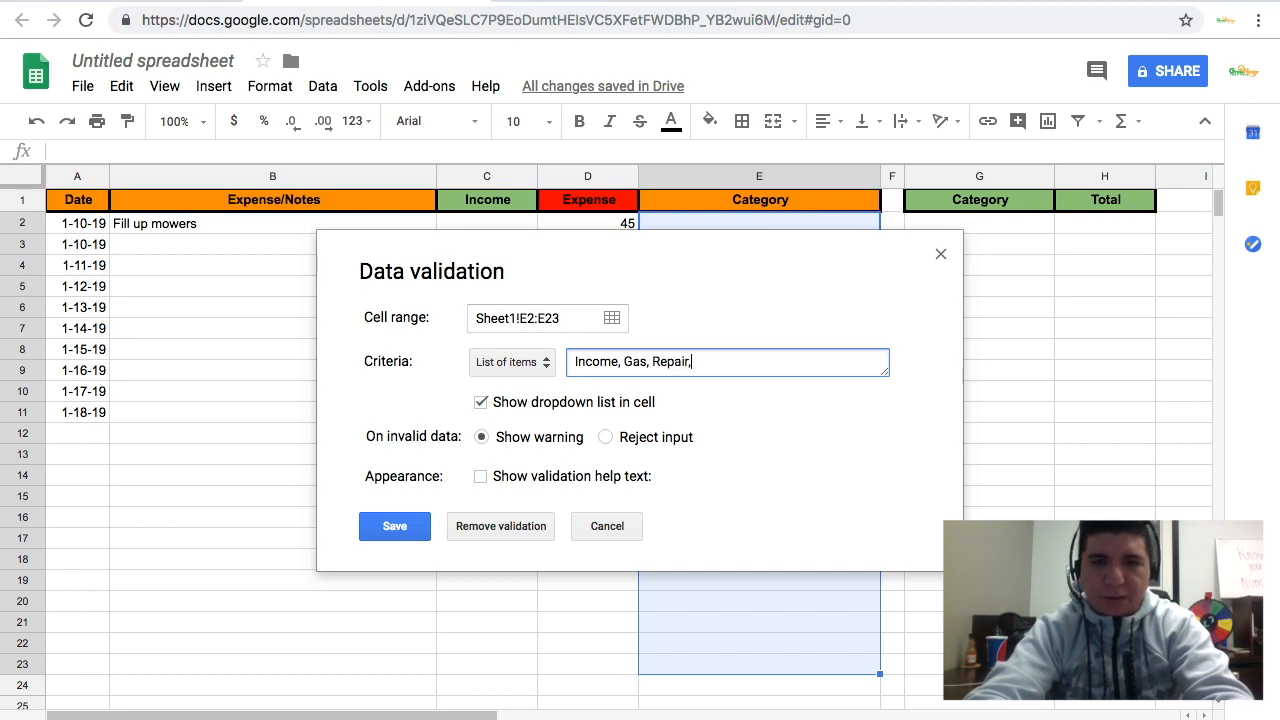
pyautogui.write('L')
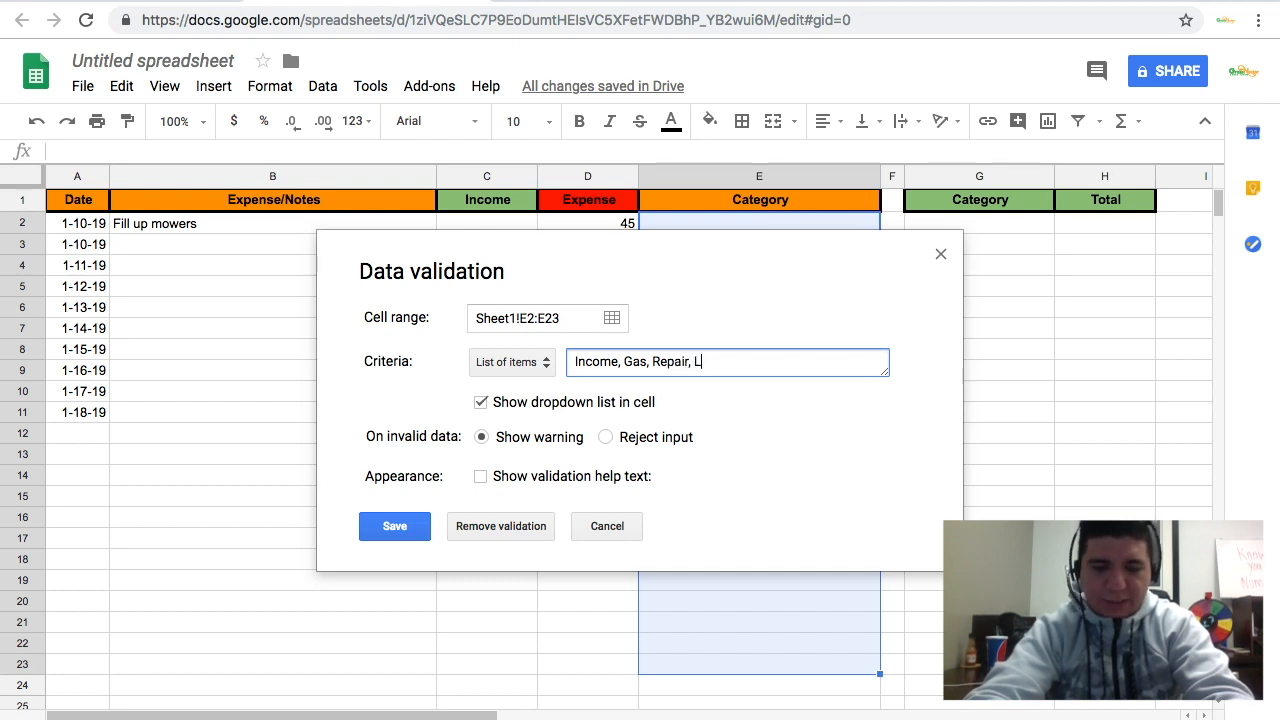
pyautogui.write('abor')
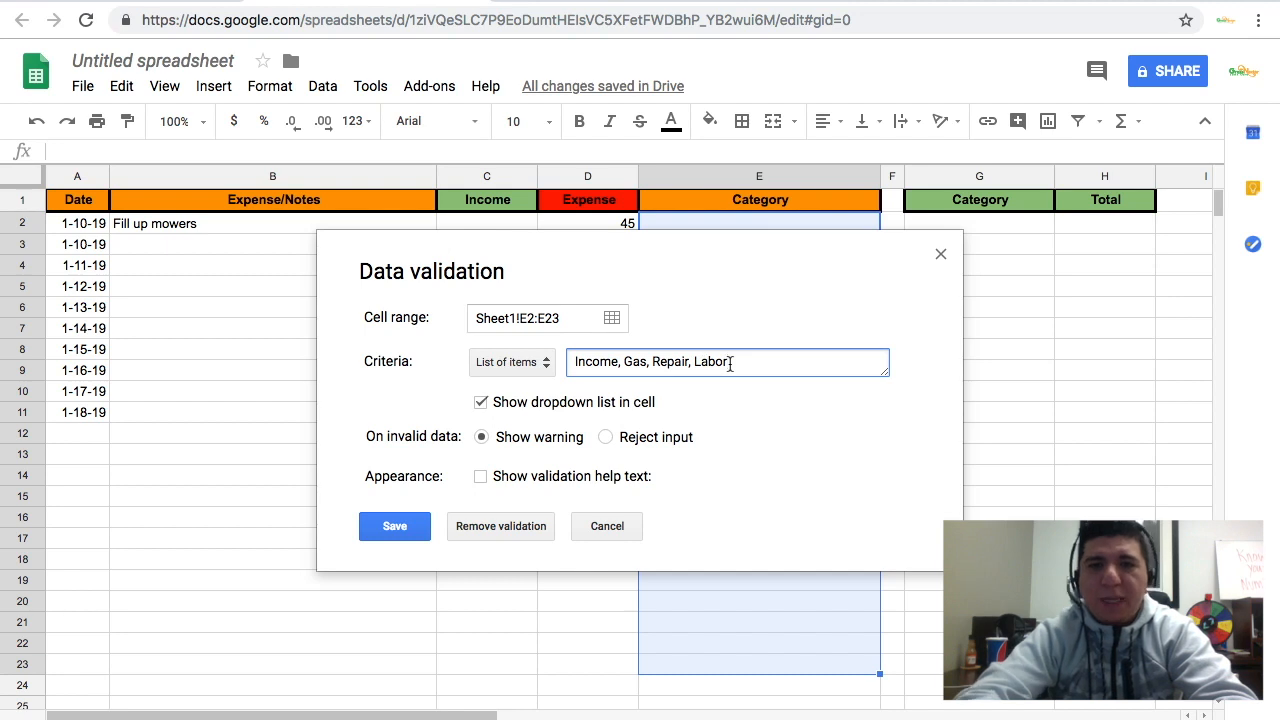
# Step: Add Material and Equipment to the validation list items, correcting the spelling of Equipment
pyautogui.write(',')
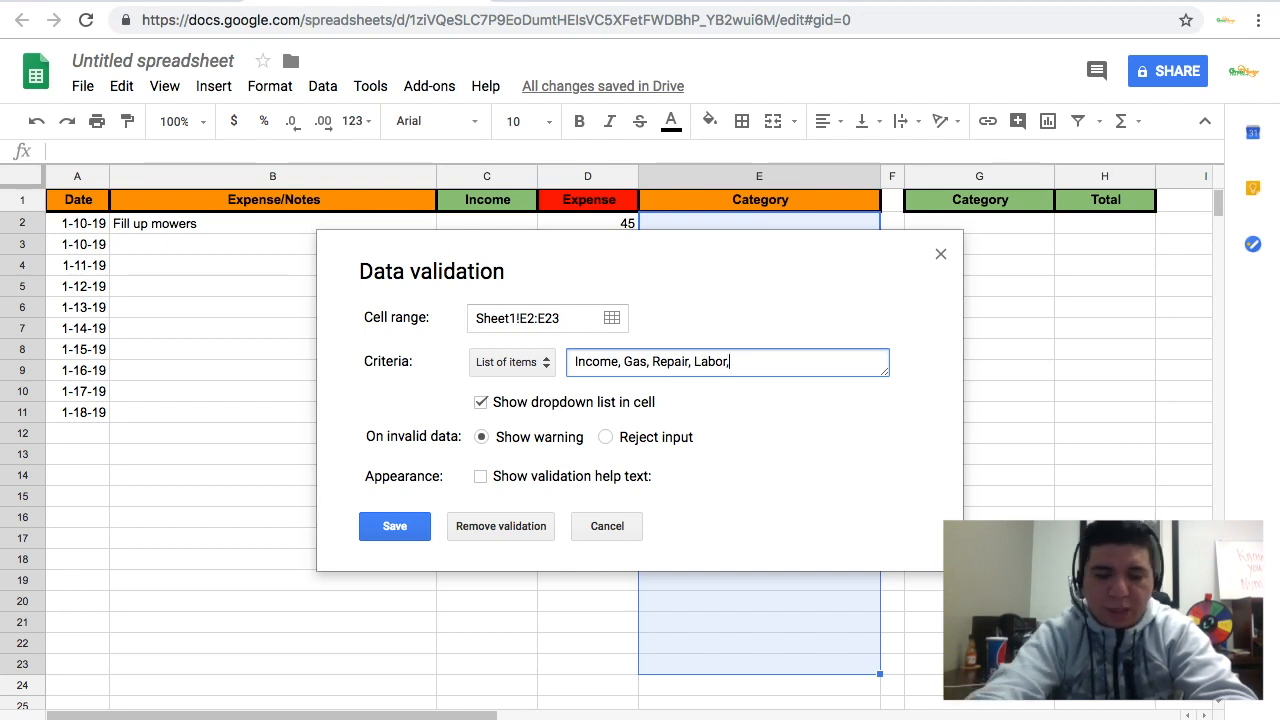
pyautogui.write(' Material')
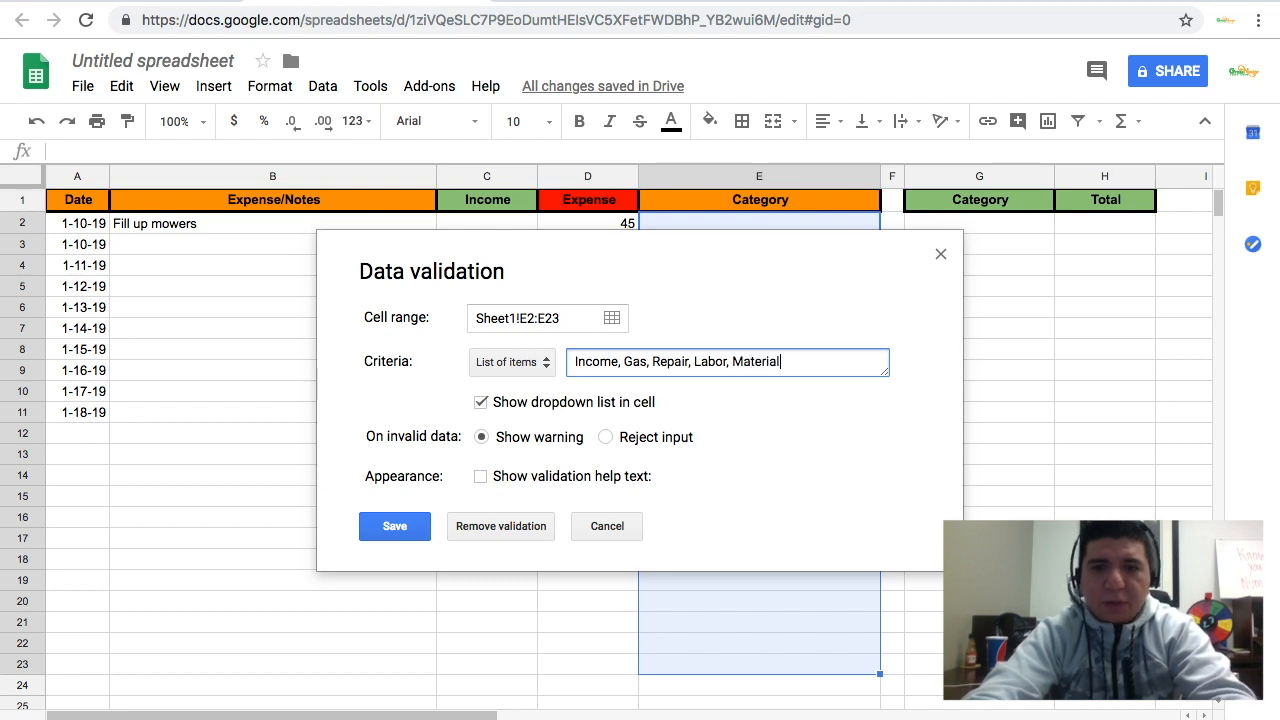
pyautogui.write(',')
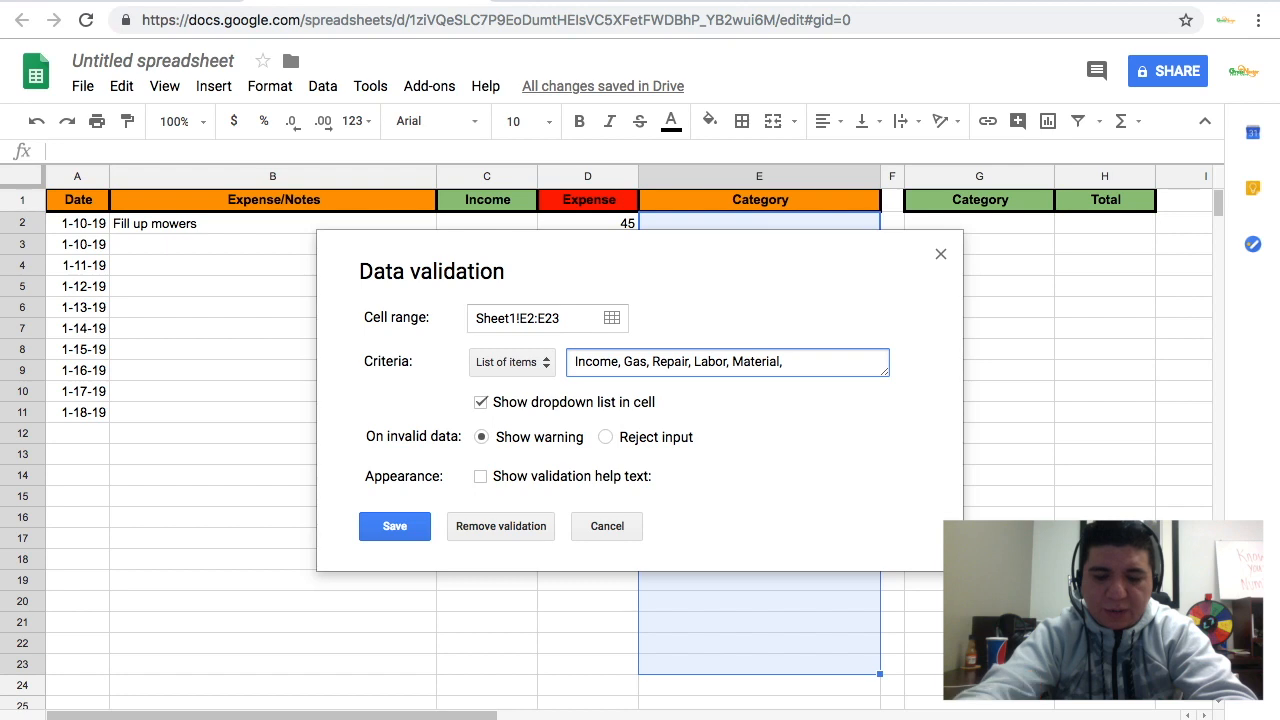
pyautogui.write(' Eq')
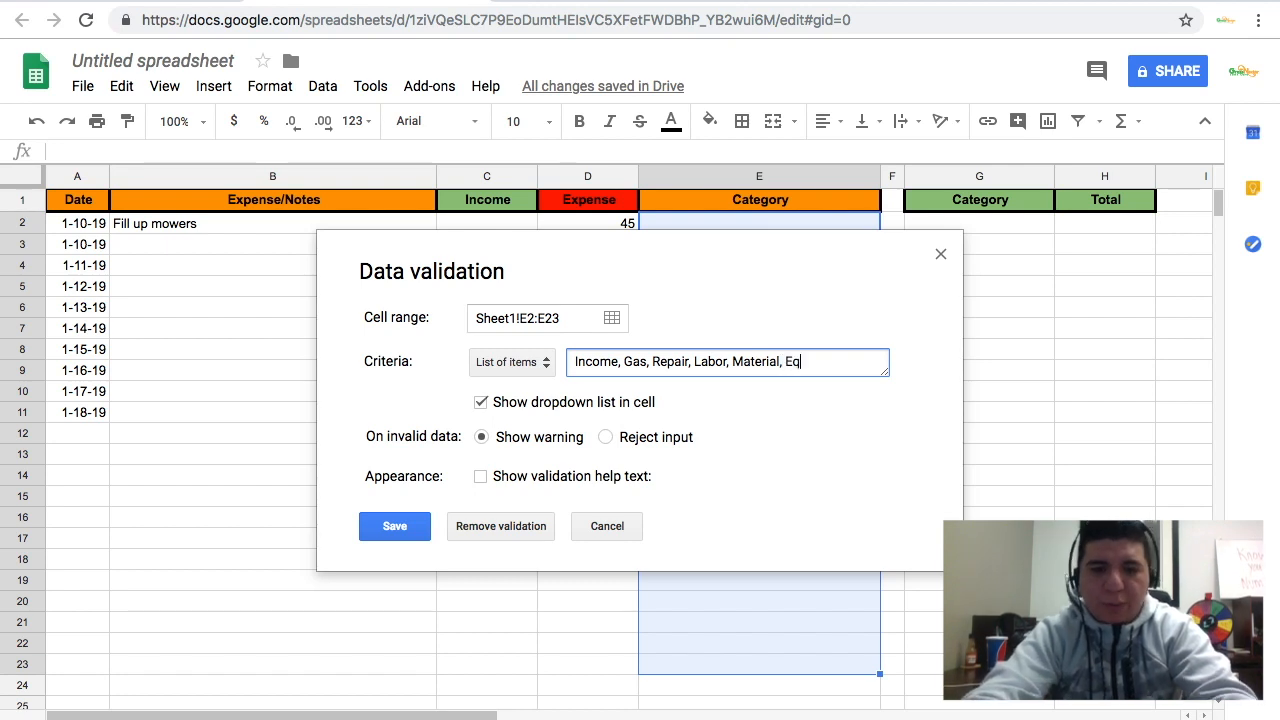
pyautogui.write('uiptment,')
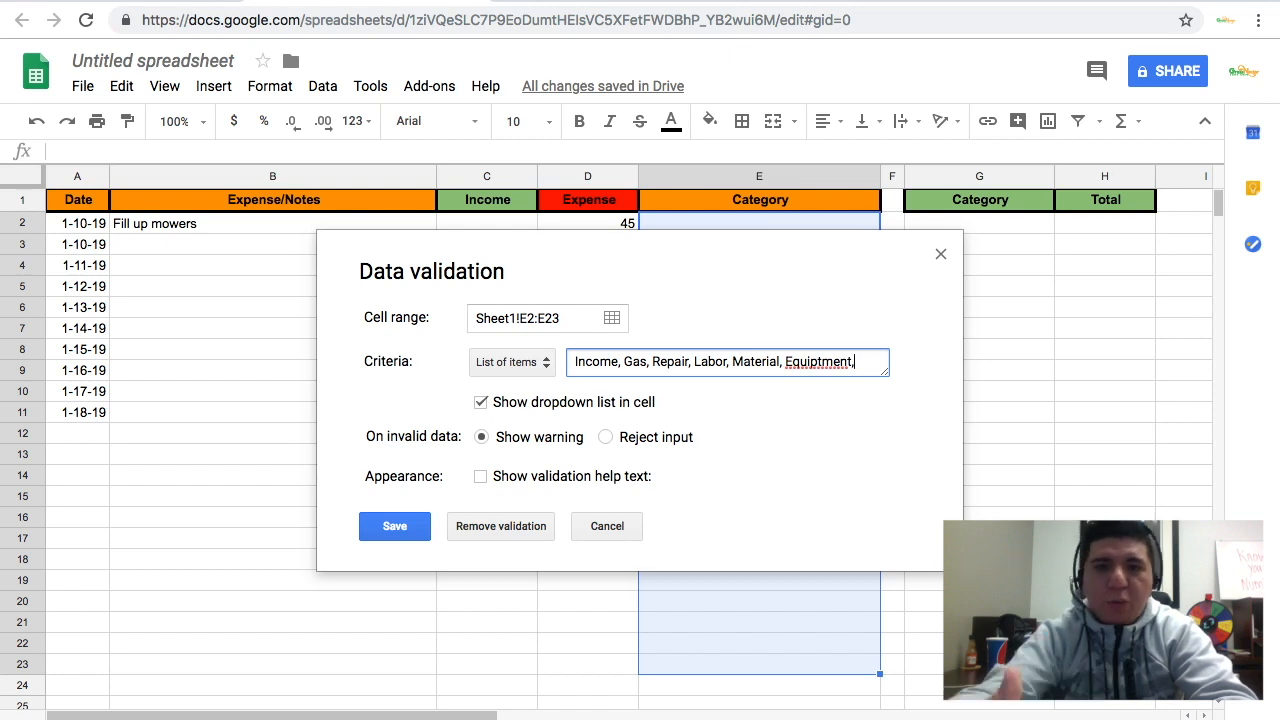
pyautogui.press('BackSpace')
pyautogui.click(858, 366)
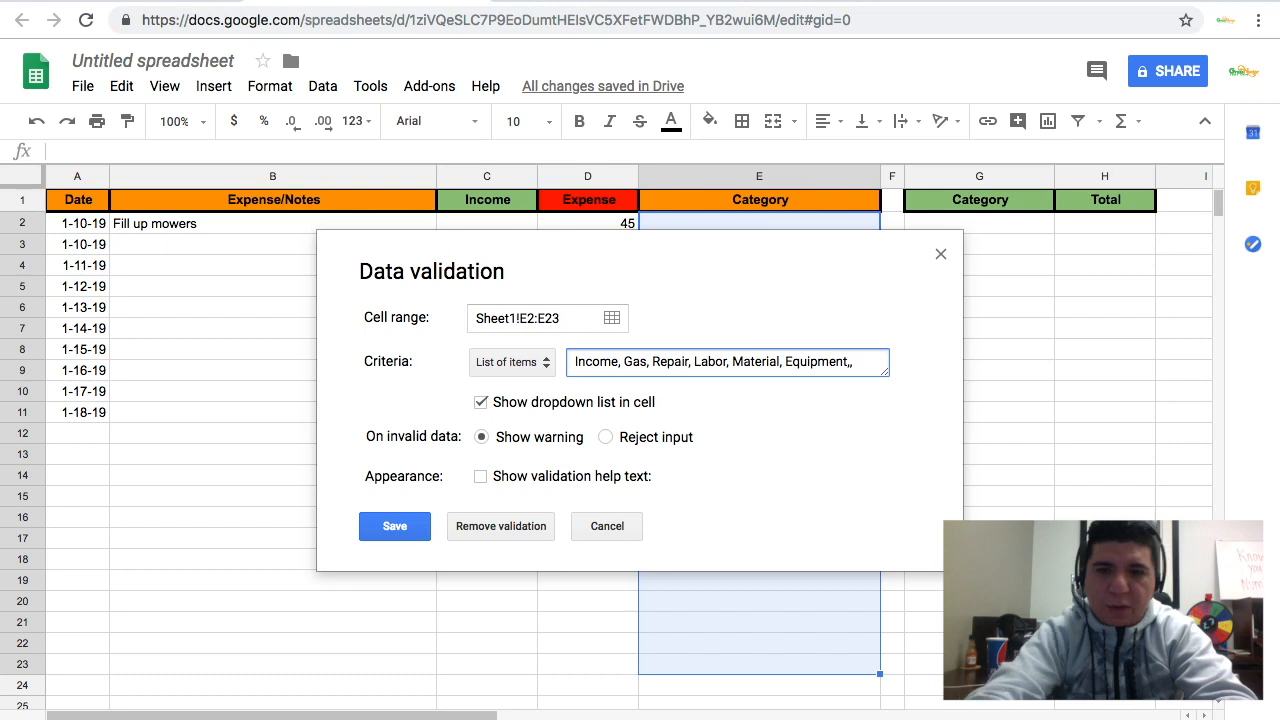
# Step: Add Owner Draw and Owner Contribution to the validation list and save the rule
pyautogui.write('Owner')
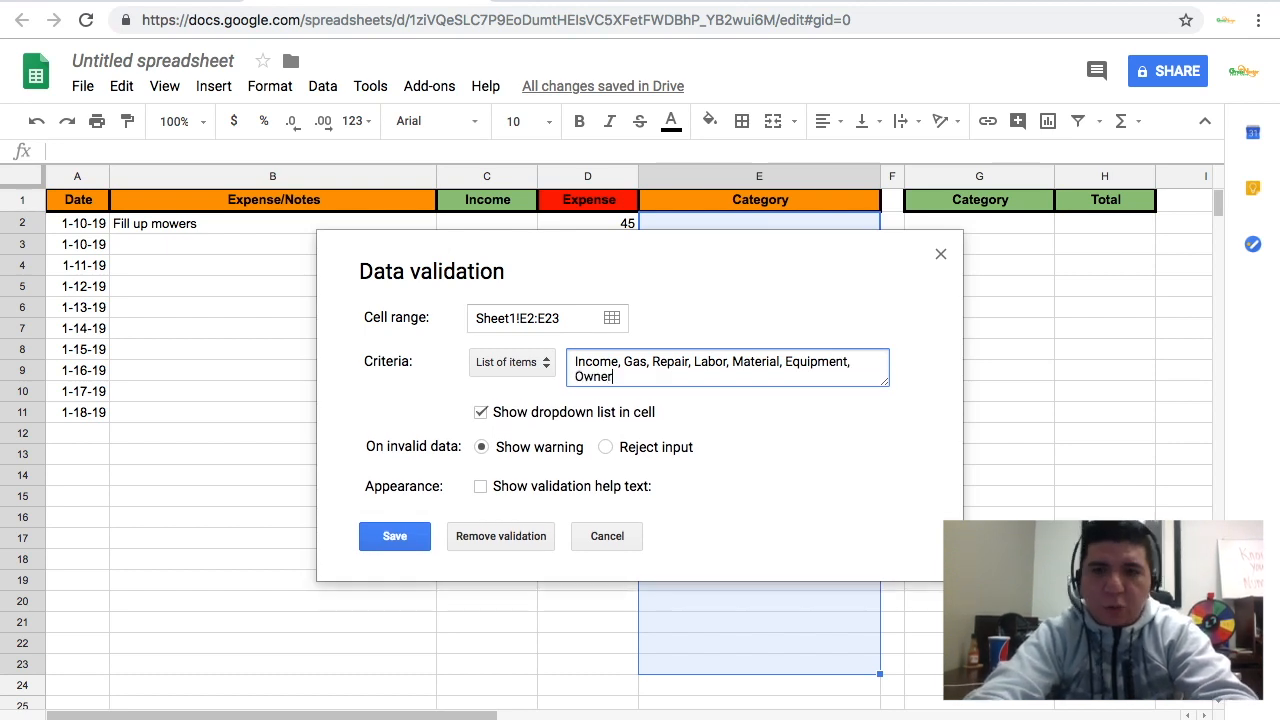
pyautogui.write(' Draw')
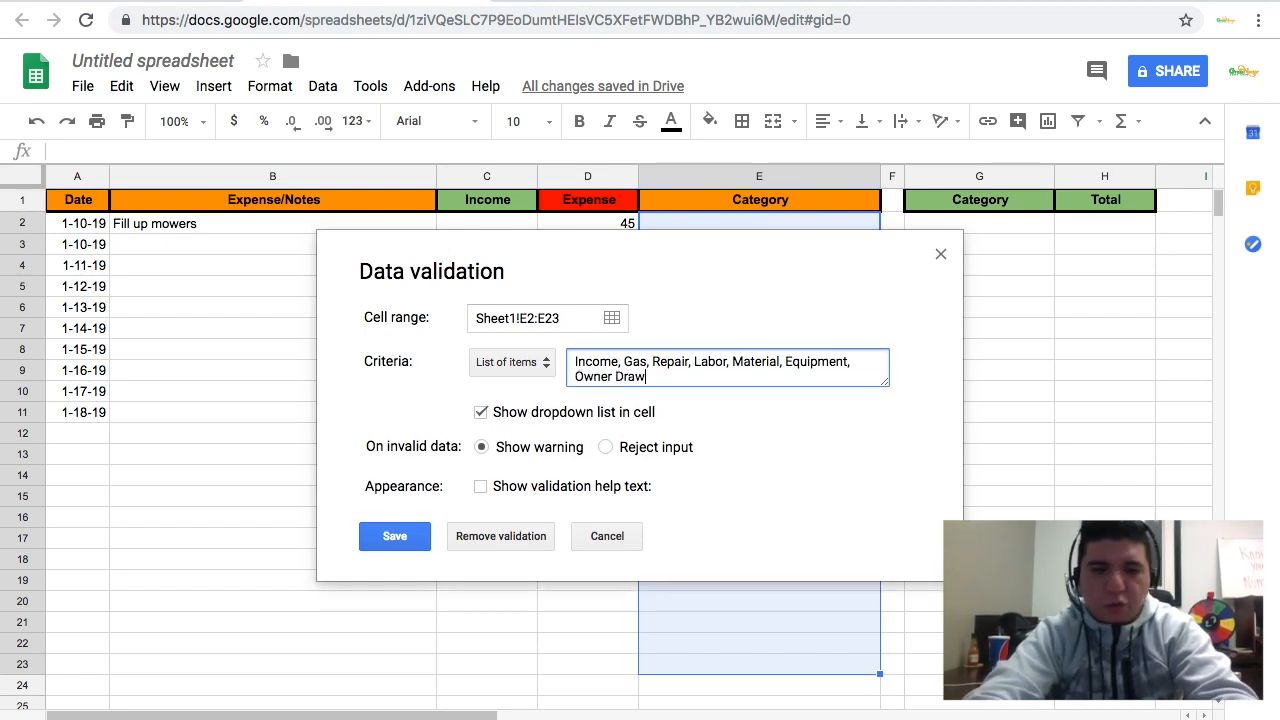
pyautogui.write(', Owne')
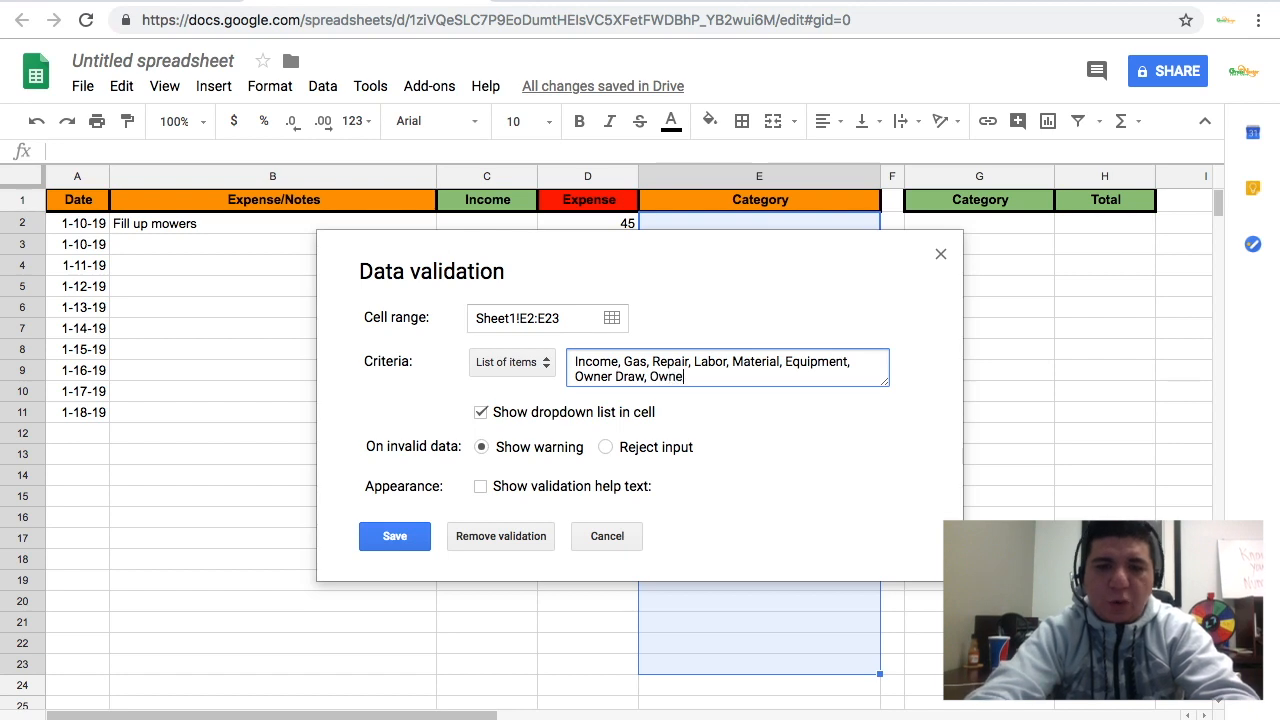
pyautogui.write('r Cont')
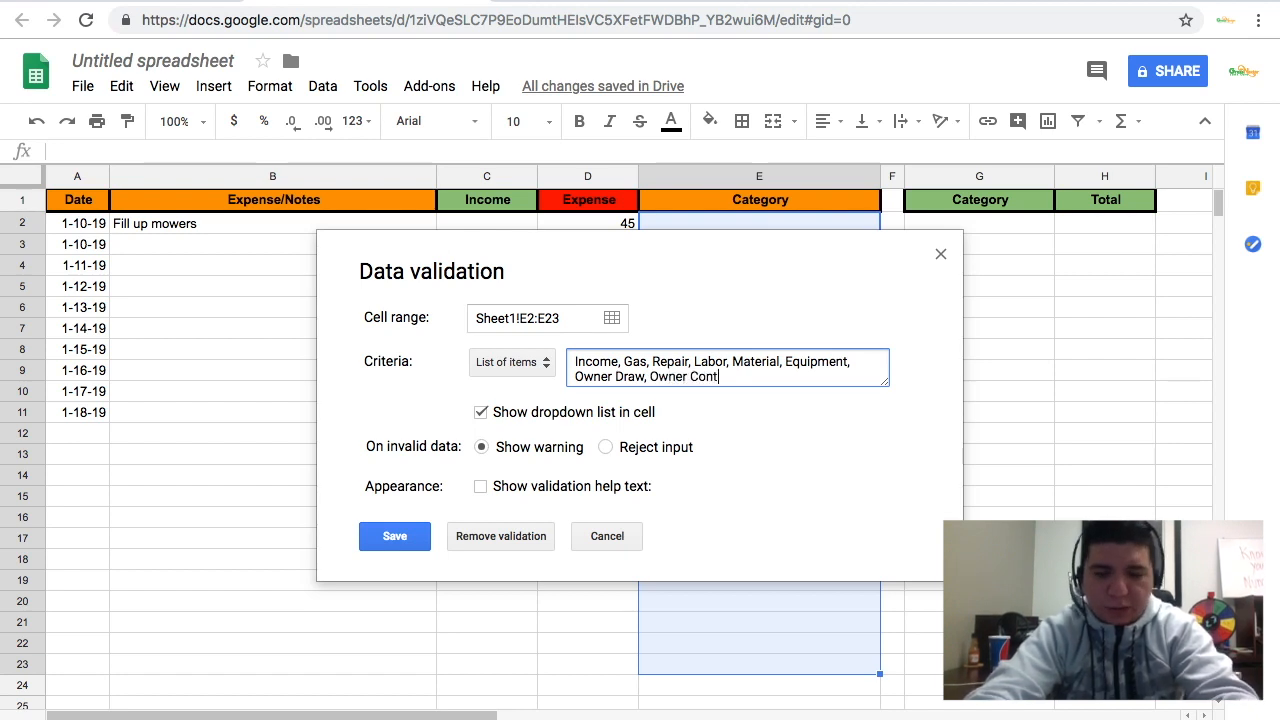
pyautogui.write('ribution')
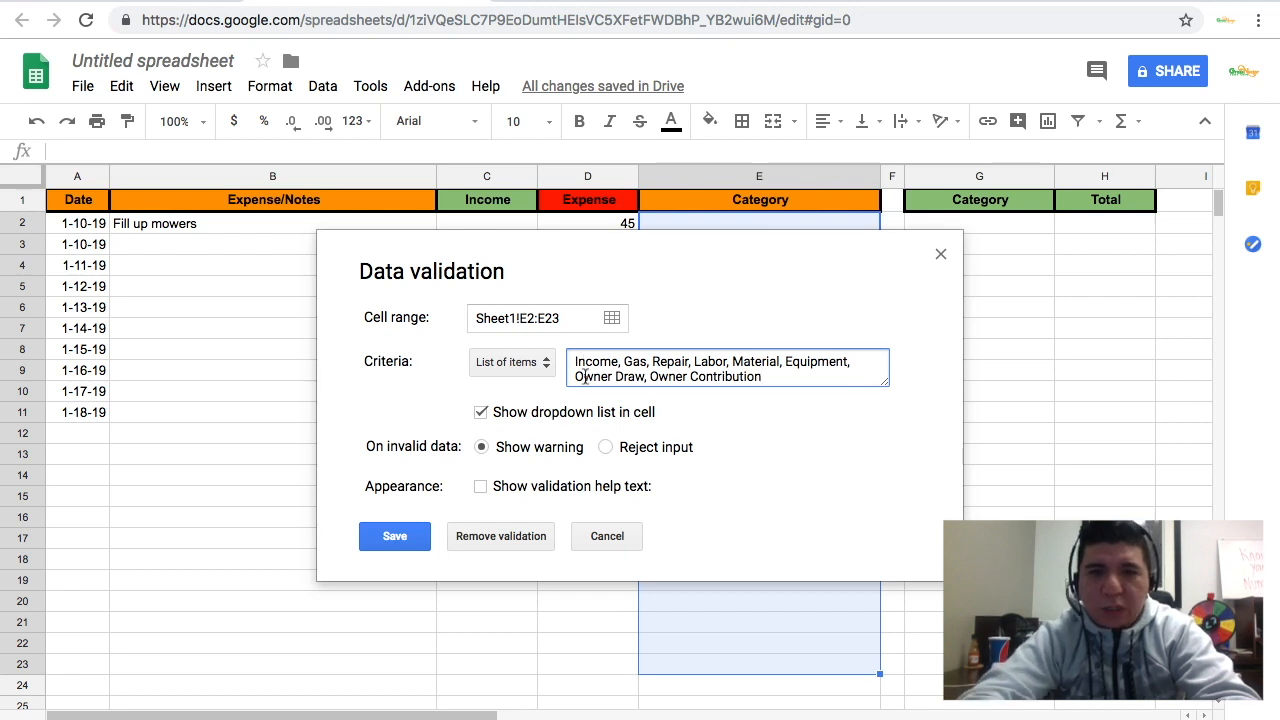
pyautogui.moveTo(583, 377); pyautogui.dragTo(645, 380)
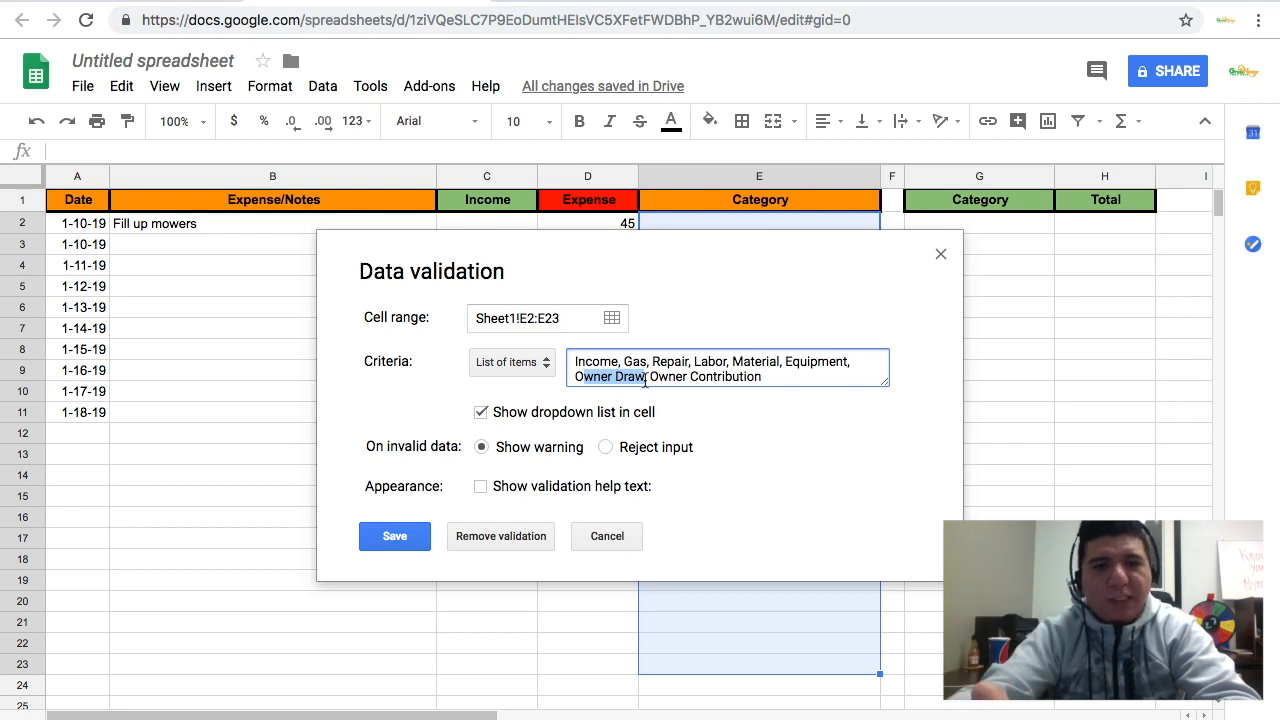
pyautogui.moveTo(645, 380); pyautogui.dragTo(788, 383)
pyautogui.click(788, 383)
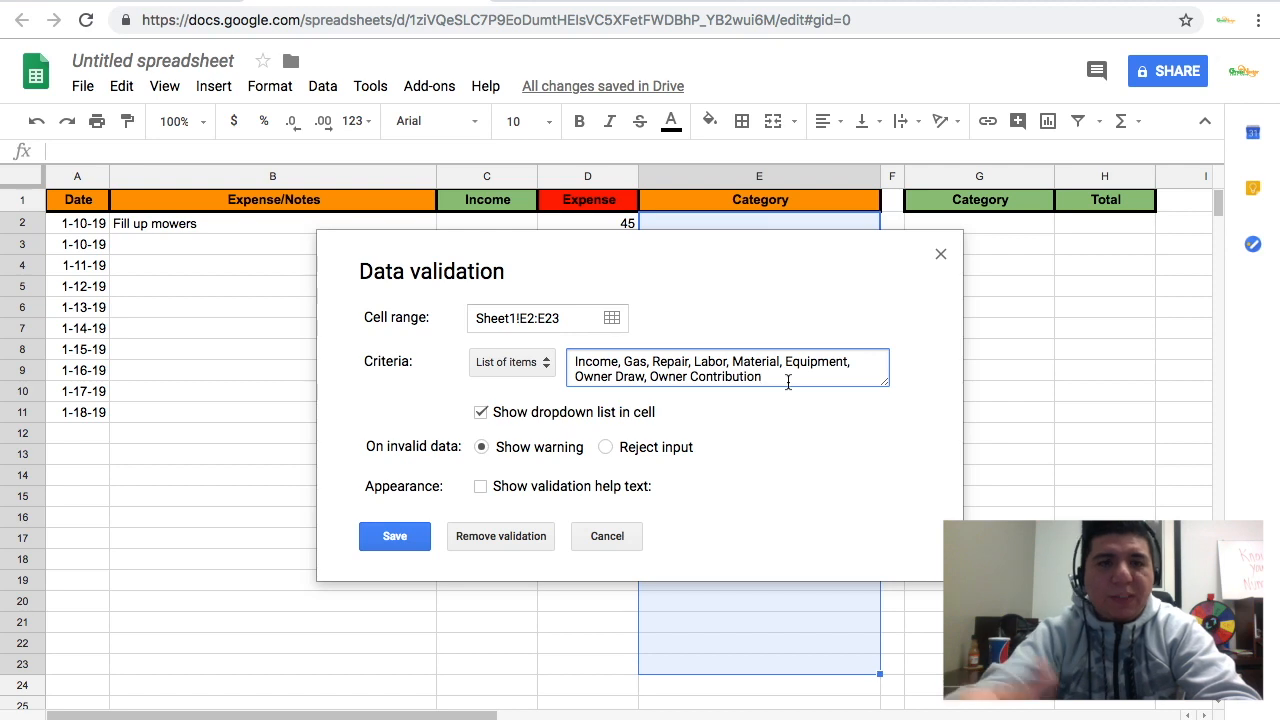
pyautogui.click(394, 524)
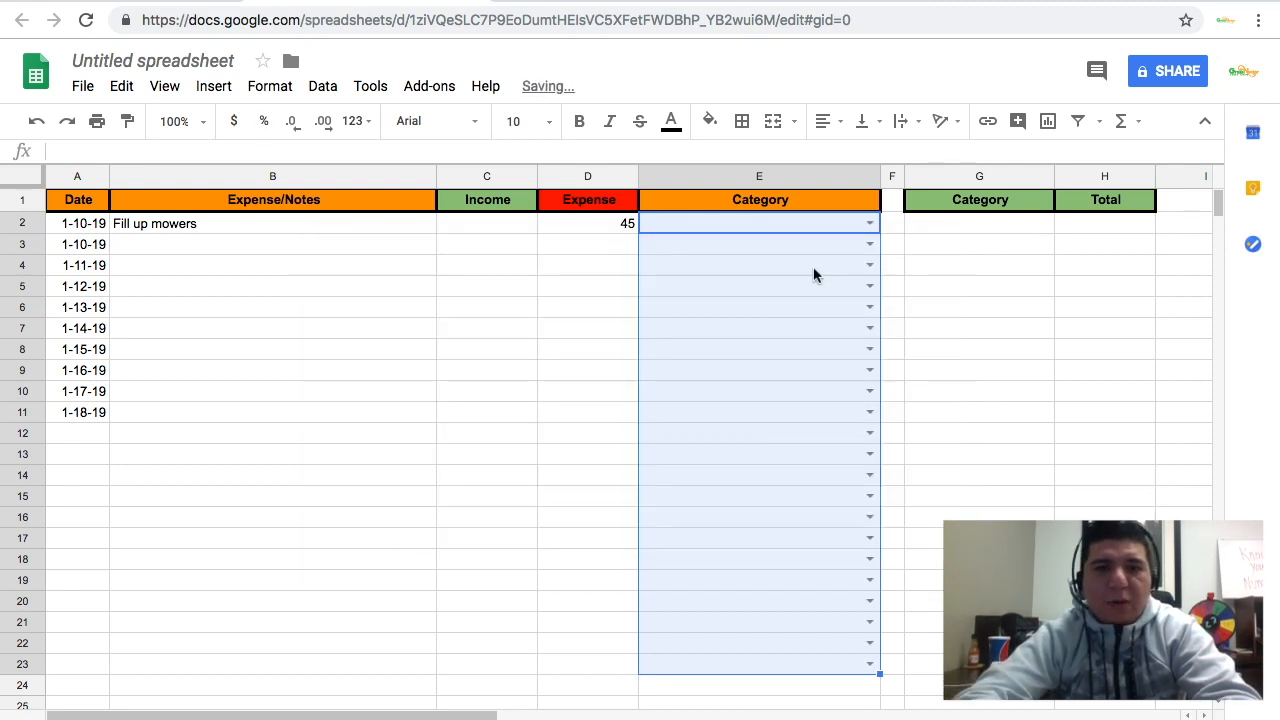
# Step: Choose Gas from the dropdown in E2 as the category for the Fill up mowers entry
pyautogui.click(391, 243)
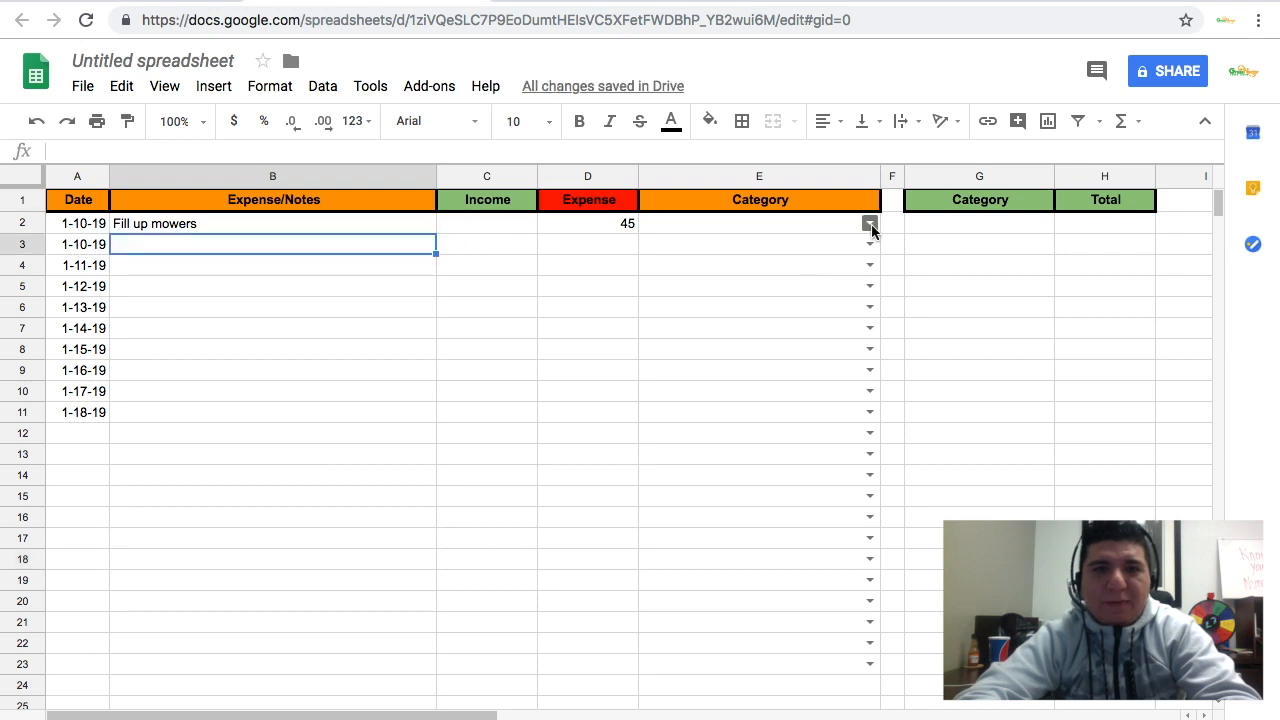
pyautogui.click(870, 224)
pyautogui.click(813, 272)
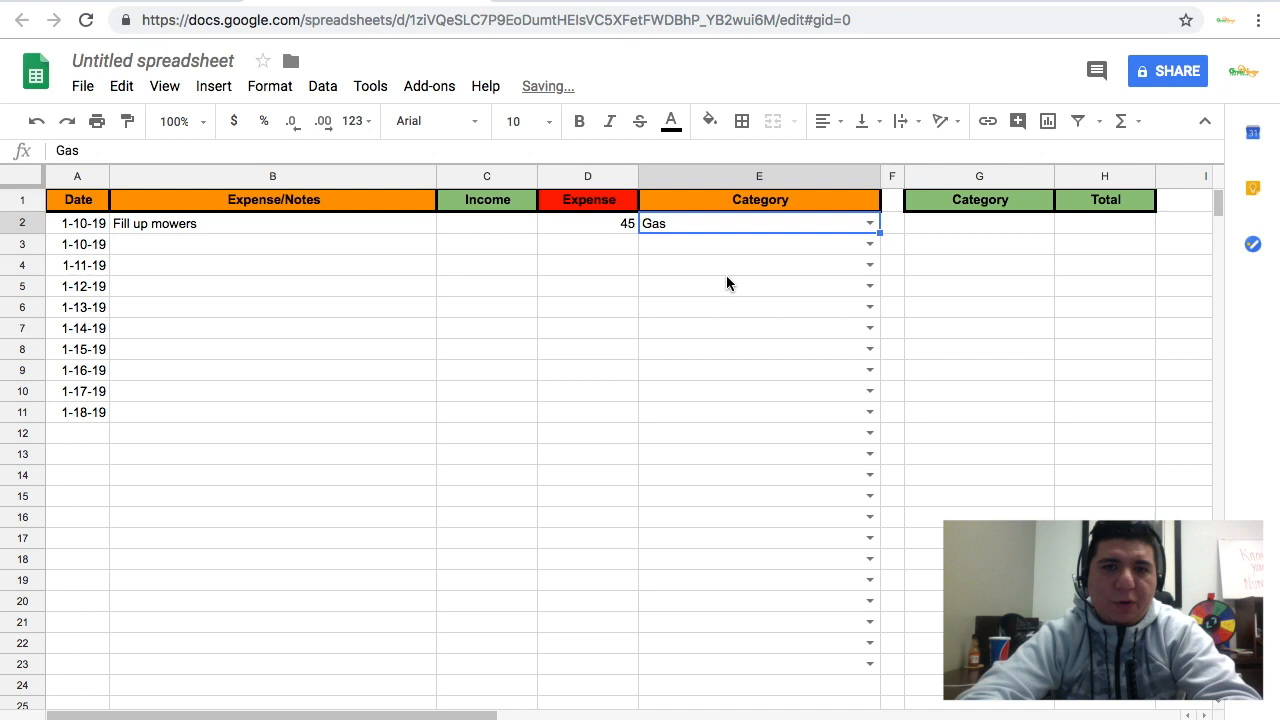
# Step: Copy the empty dropdown cell E3 to G2 and fill it down the summary Category column to G11
pyautogui.click(786, 247)
pyautogui.hotkey('ctrl', 'c')
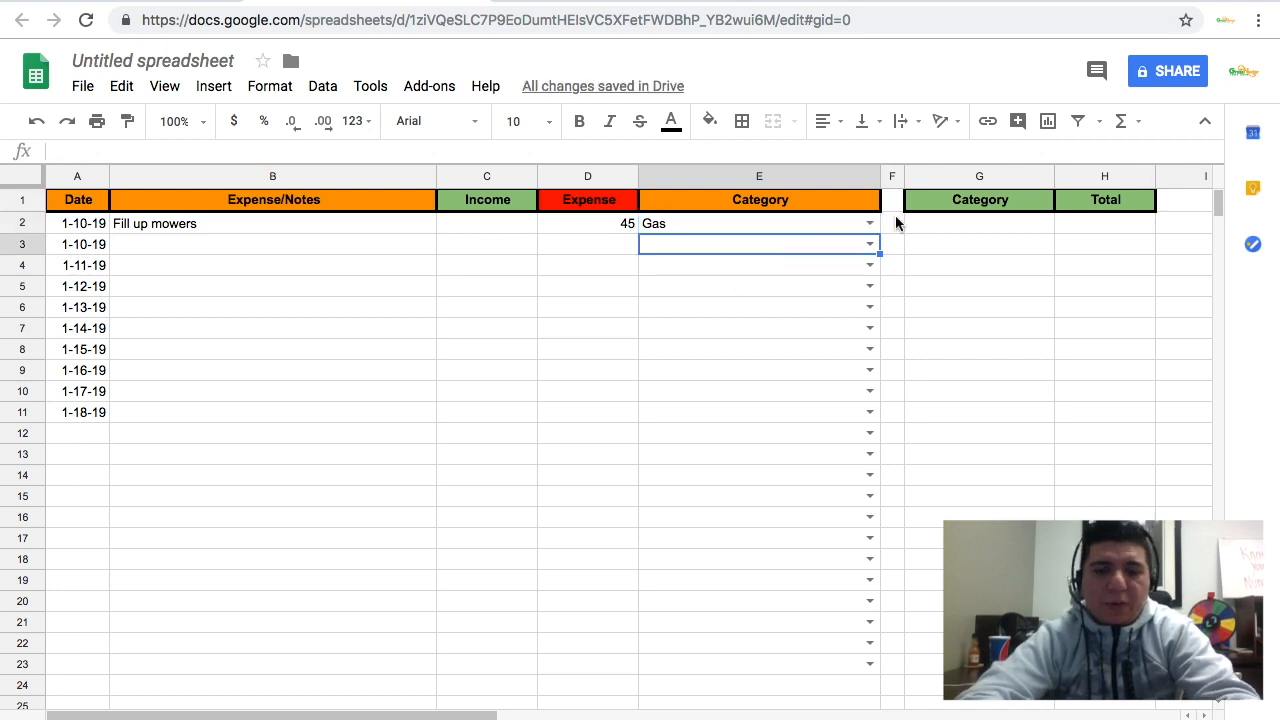
pyautogui.click(957, 228)
pyautogui.hotkey('ctrl', 'v')
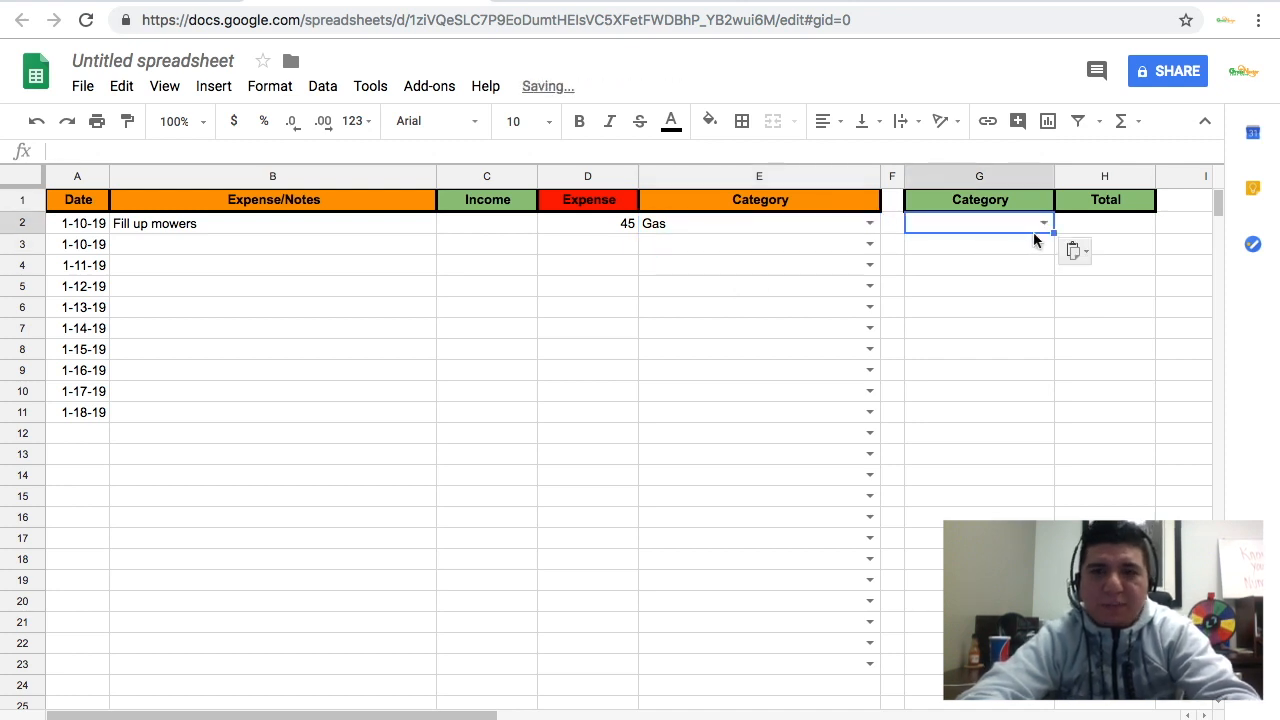
pyautogui.moveTo(1057, 232); pyautogui.dragTo(1054, 390)
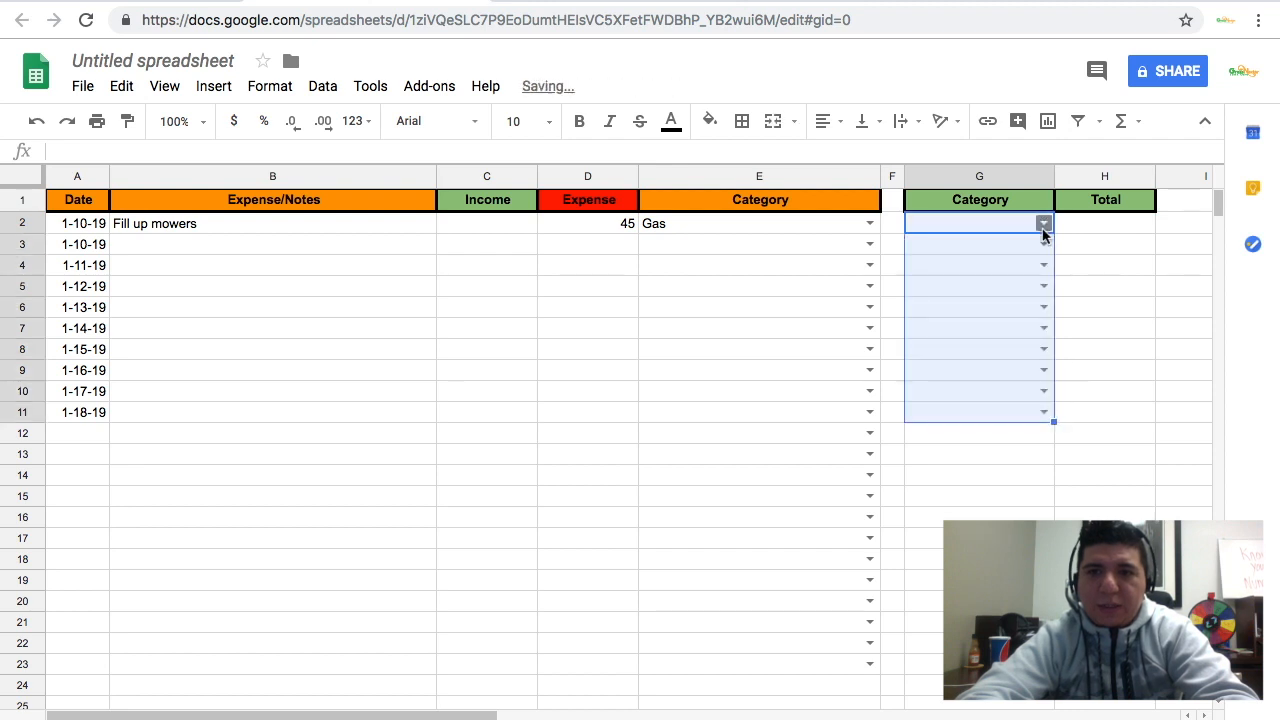
# Step: Choose Gas, Income, Repair and Labor from the dropdowns in G2 through G5 of the summary Category column
pyautogui.click(1044, 224)
pyautogui.click(1045, 270)
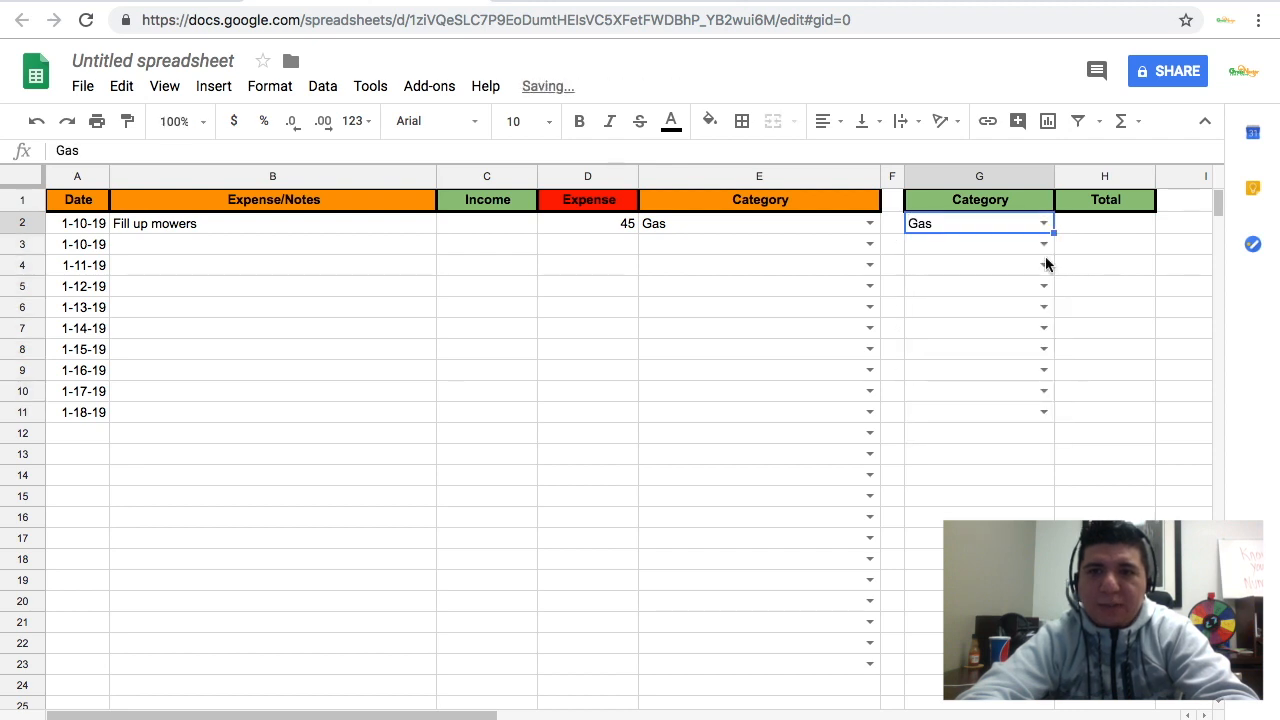
pyautogui.click(1044, 245)
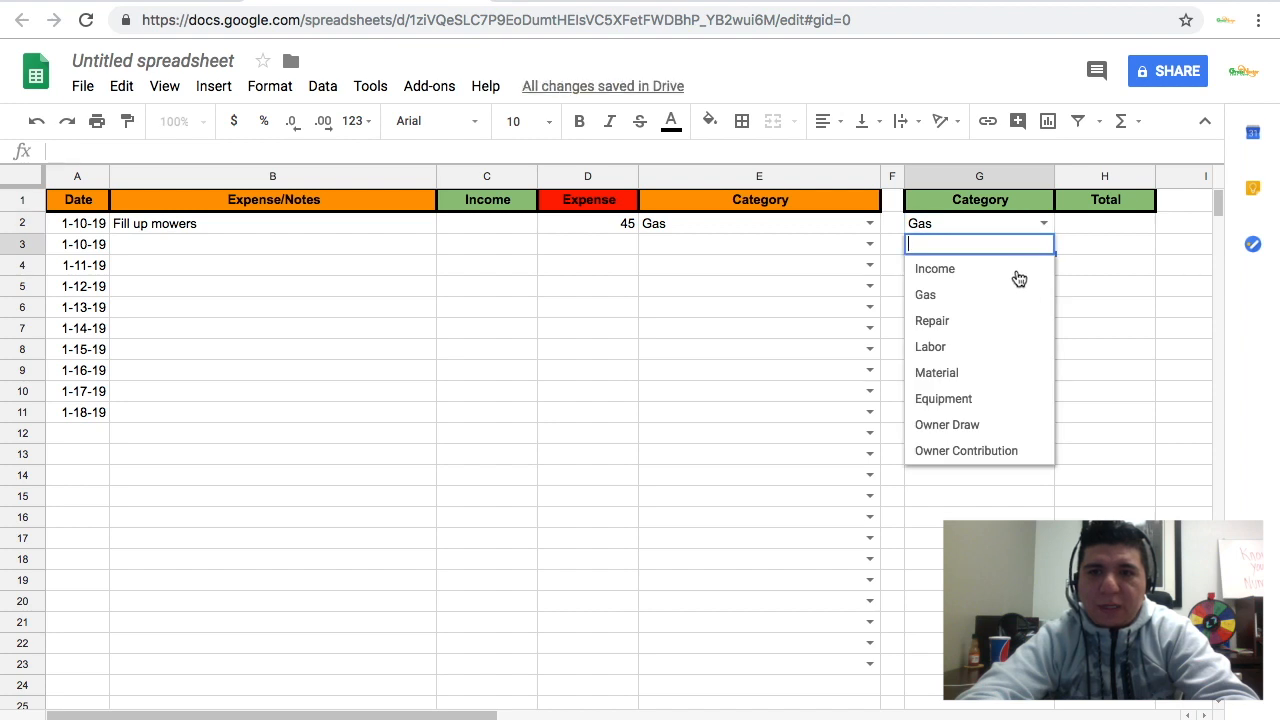
pyautogui.click(1019, 272)
pyautogui.click(1045, 266)
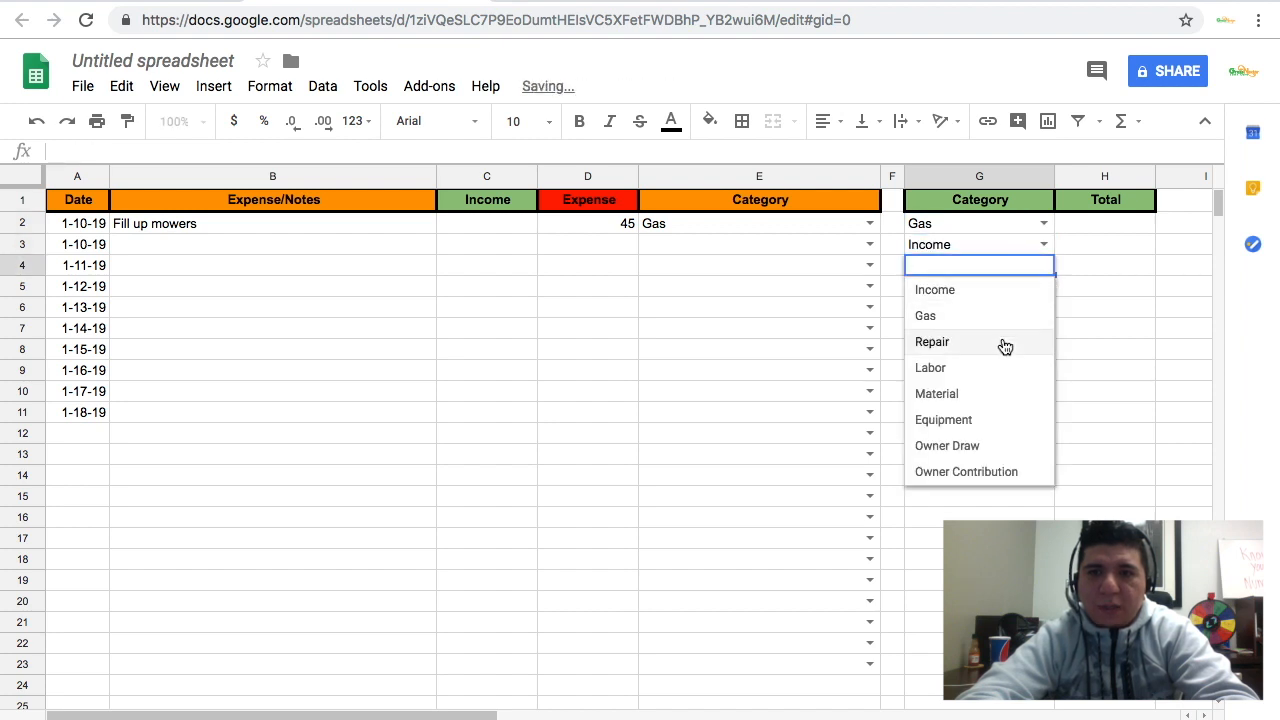
pyautogui.click(1029, 340)
pyautogui.click(1044, 287)
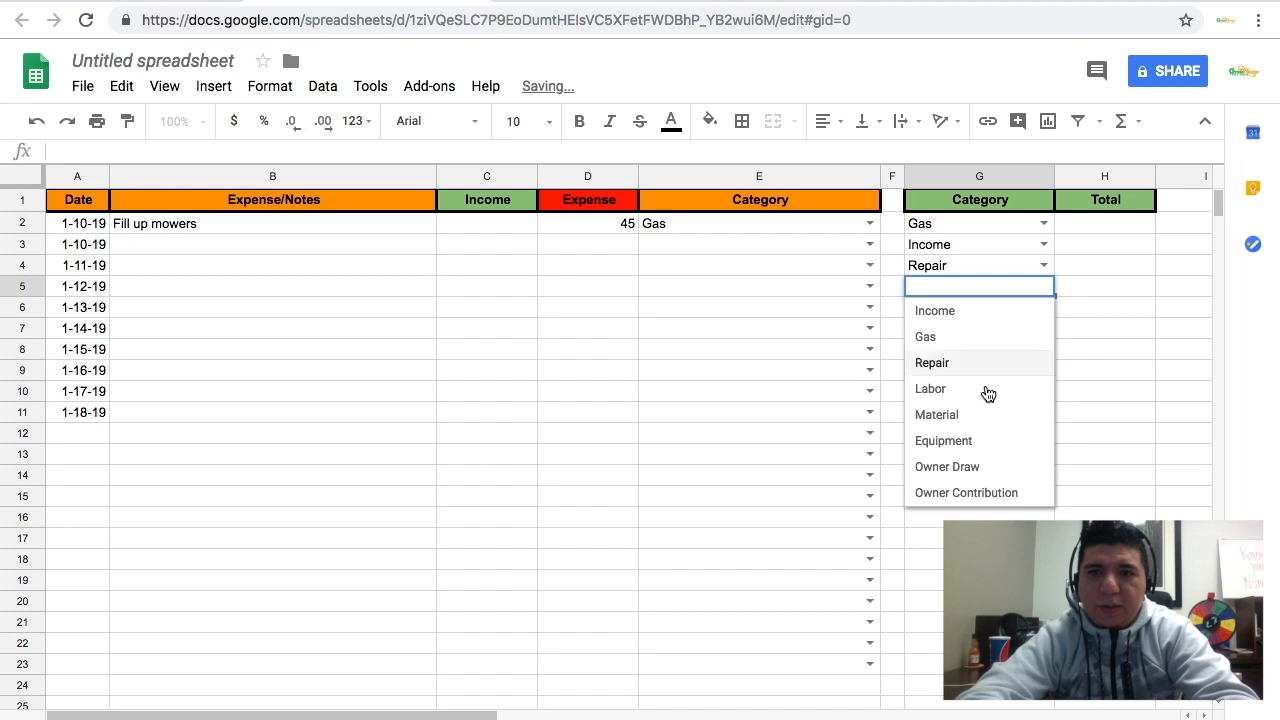
pyautogui.click(992, 392)
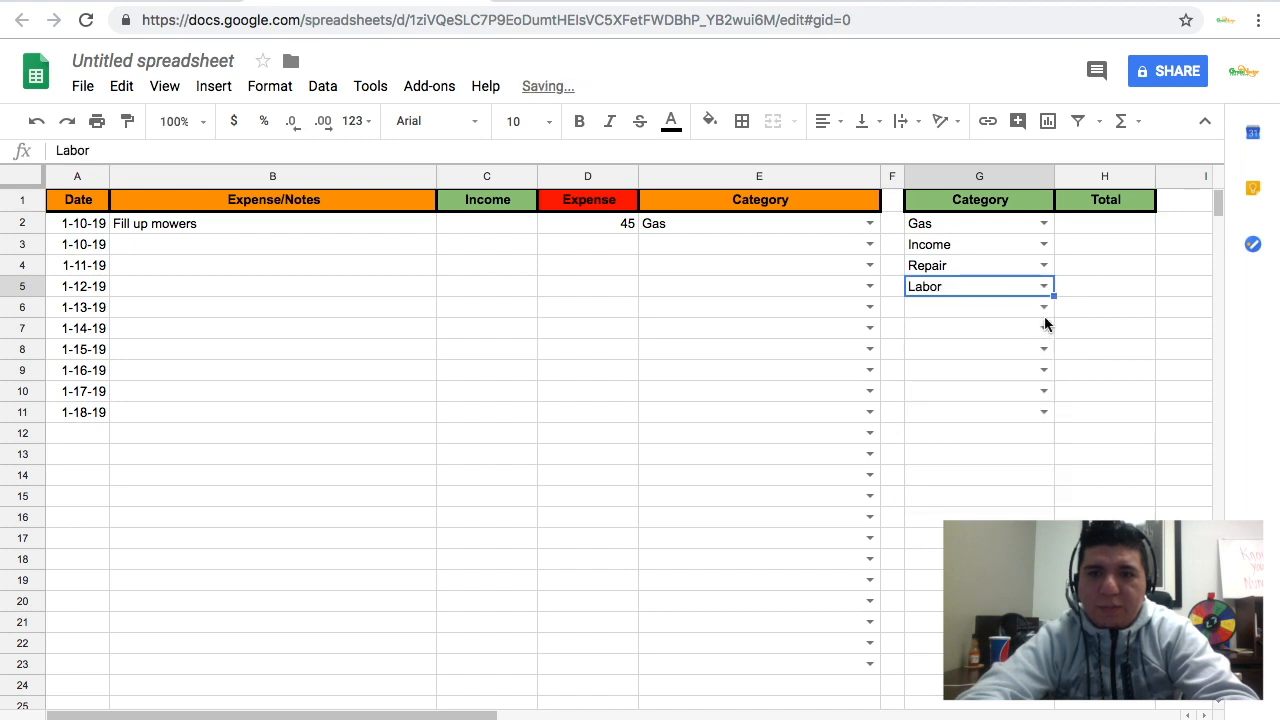
# Step: Choose Material, Equipment, Owner Draw and Owner Contribution from the dropdowns in G6 through G9 of the summary Category column
pyautogui.click(1044, 309)
pyautogui.click(1044, 309)
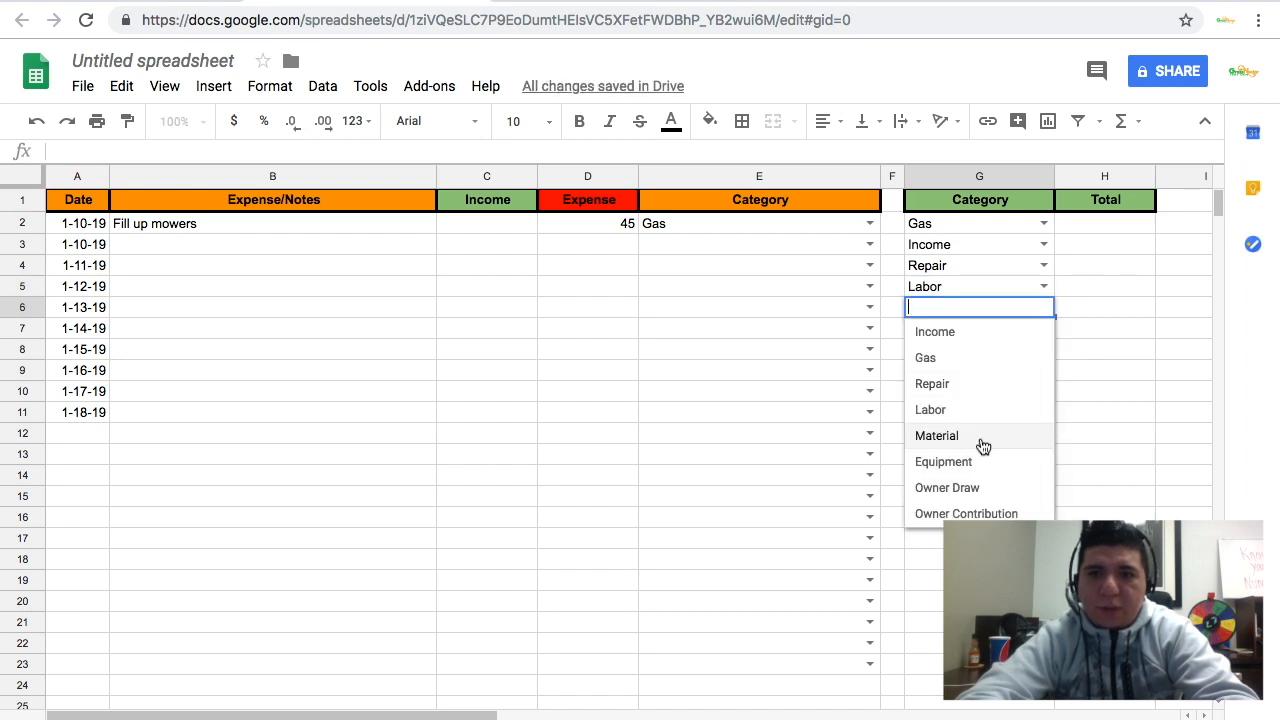
pyautogui.click(983, 440)
pyautogui.click(1044, 328)
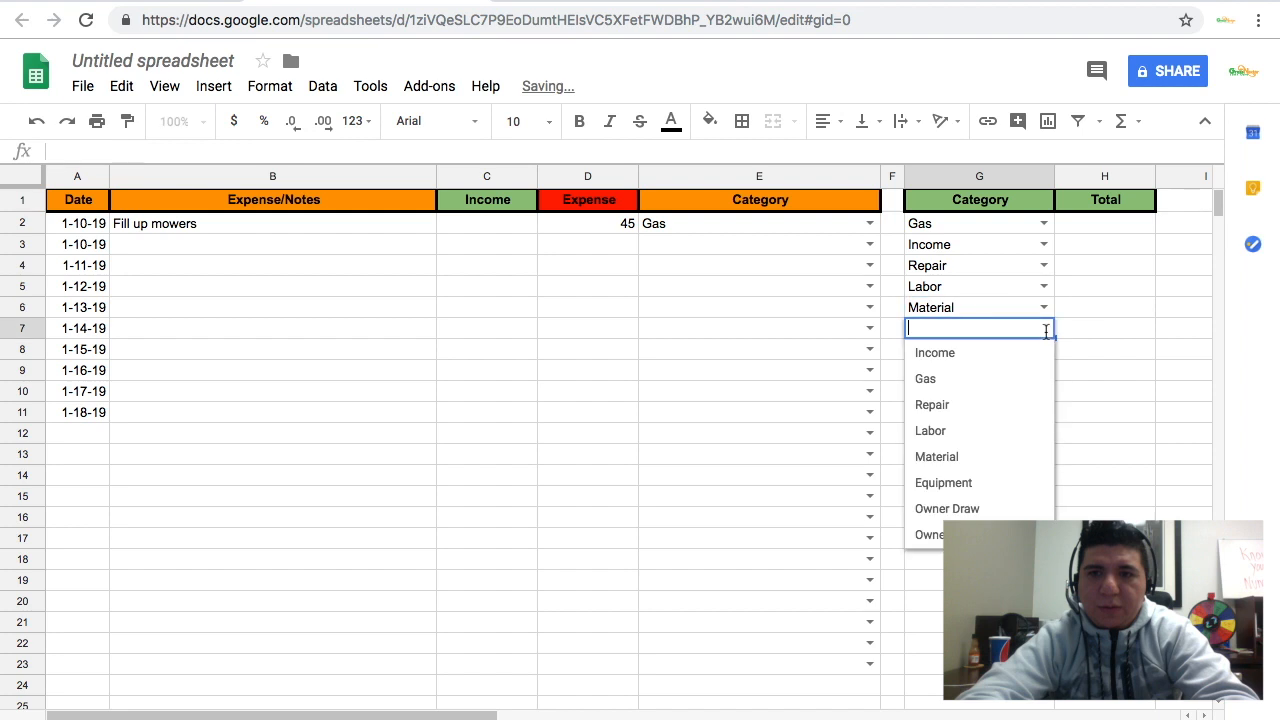
pyautogui.click(1000, 482)
pyautogui.click(1044, 349)
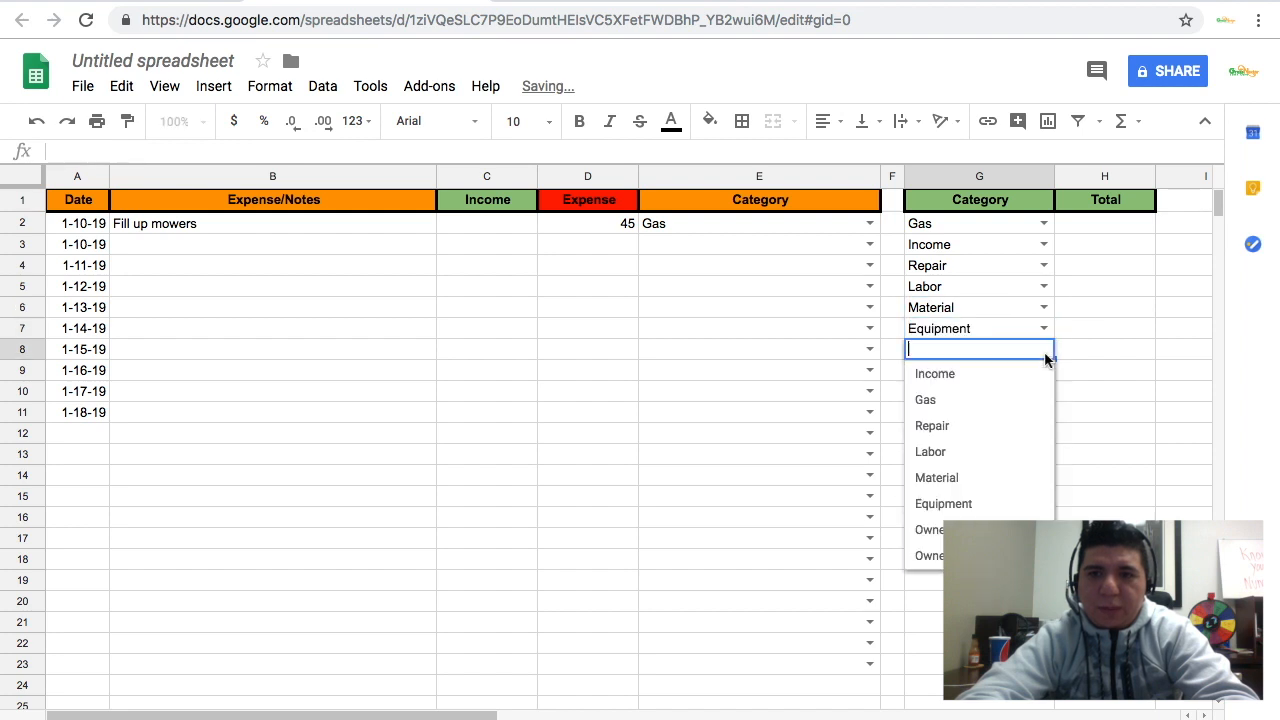
pyautogui.click(990, 529)
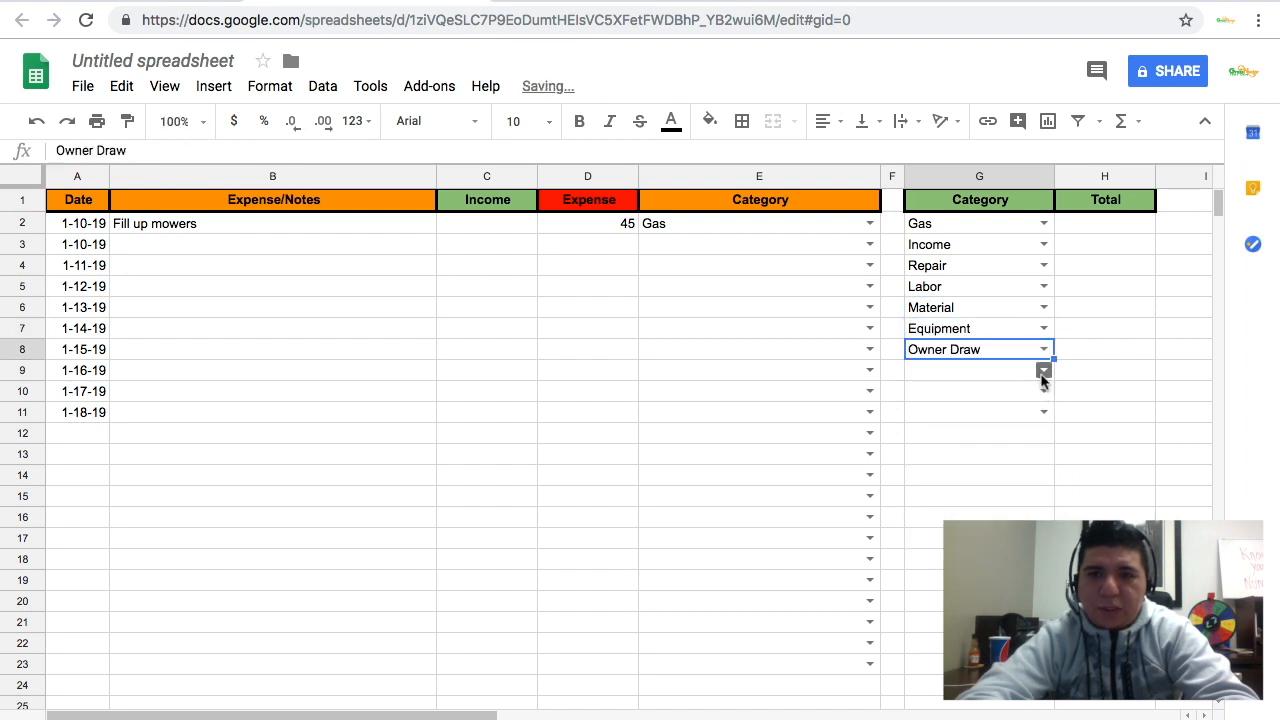
pyautogui.click(1044, 370)
pyautogui.click(990, 577)
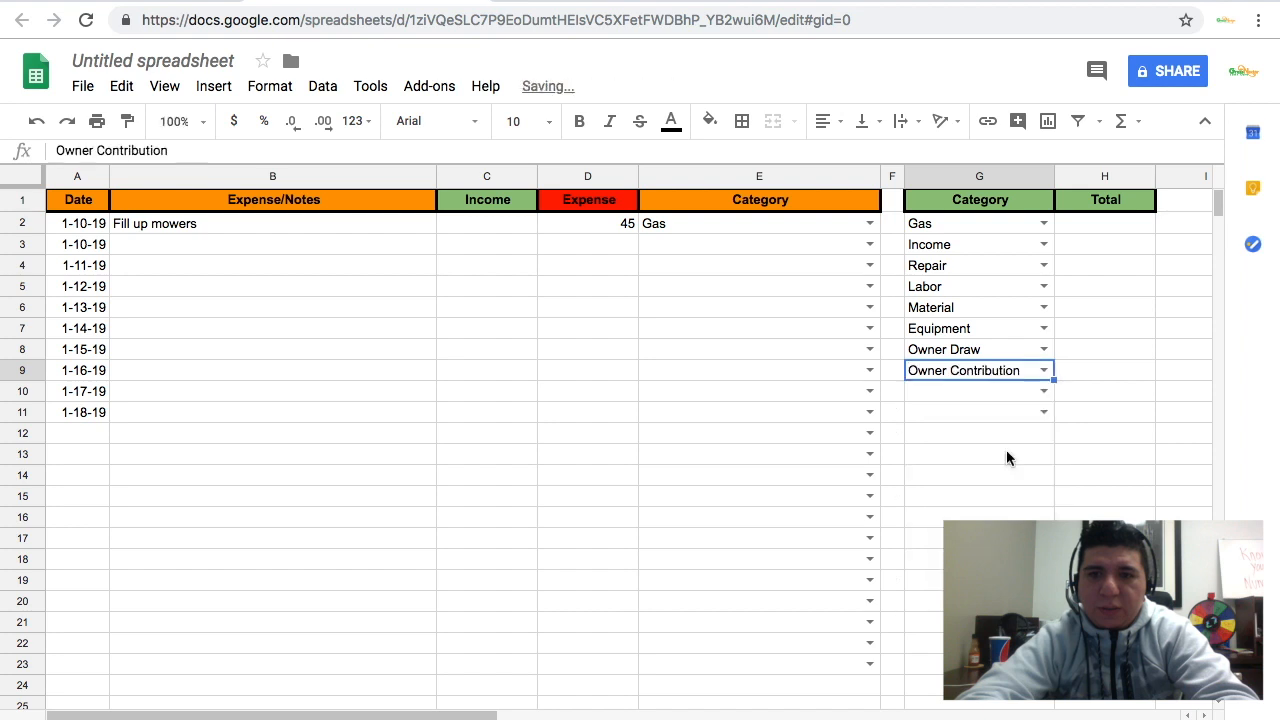
# Step: Remove the unused dropdowns in G11 and G10 by copying the blank cell G12 over them
pyautogui.click(1019, 437)
pyautogui.hotkey('ctrl', 'c')
pyautogui.press('Up')
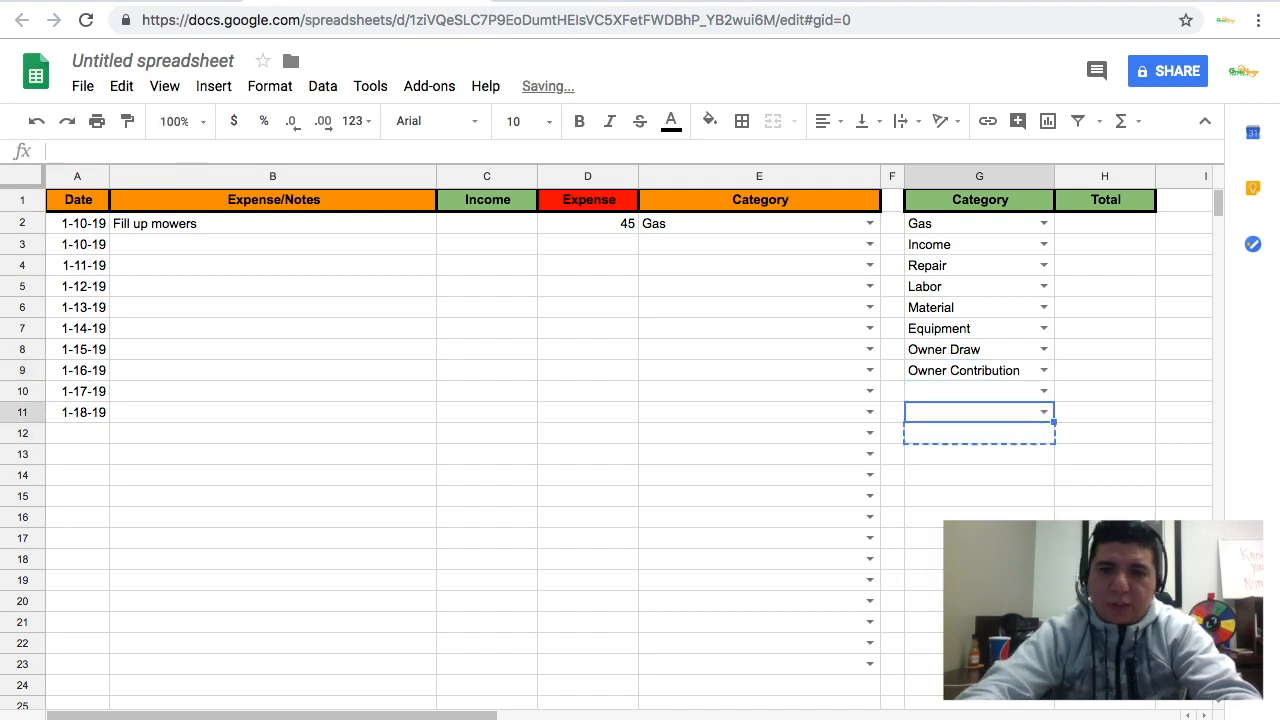
pyautogui.hotkey('ctrl', 'v')
pyautogui.press('Up')
pyautogui.hotkey('ctrl', 'v')
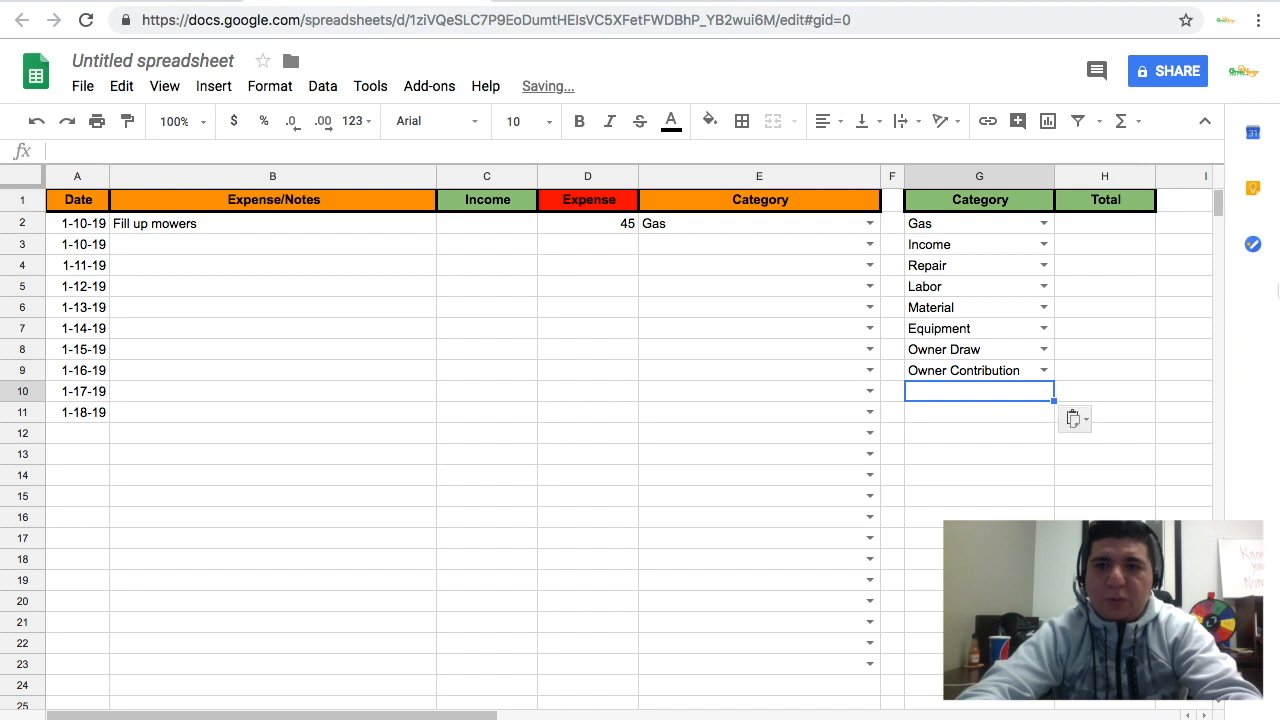
# Step: Format the Income and Expense cells C2:D24 as currency
pyautogui.click(627, 229)
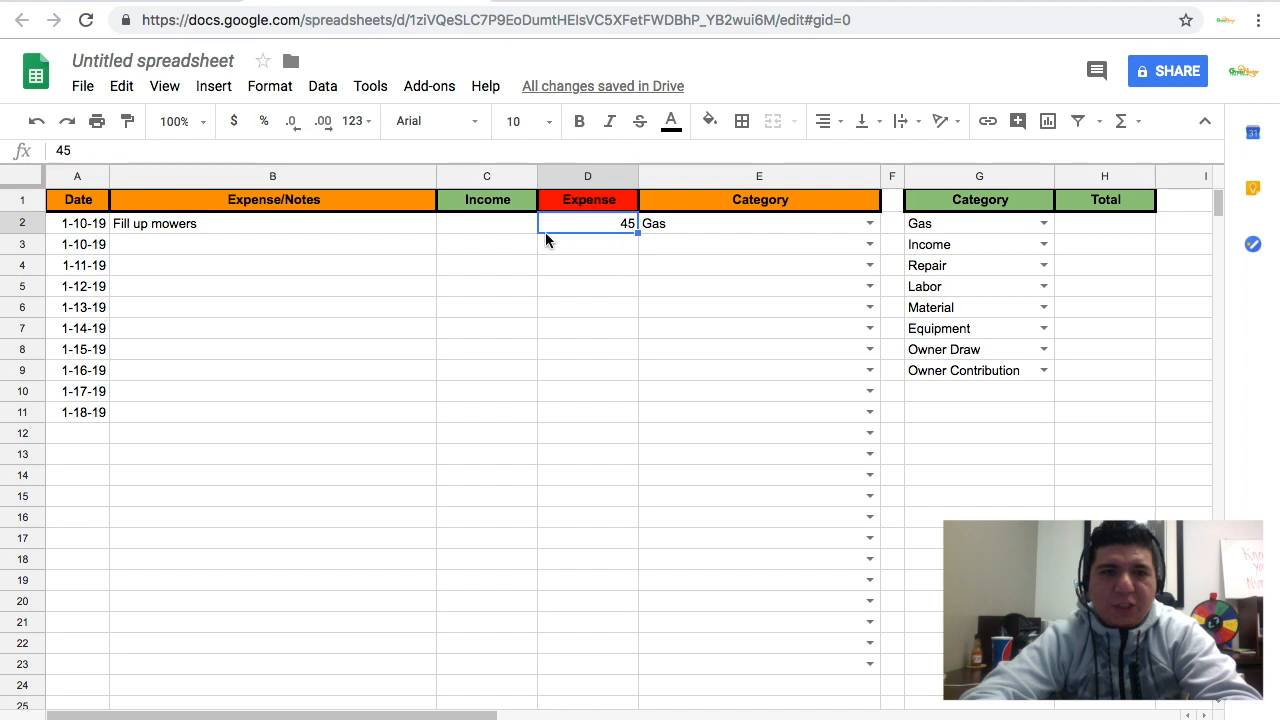
pyautogui.click(518, 229)
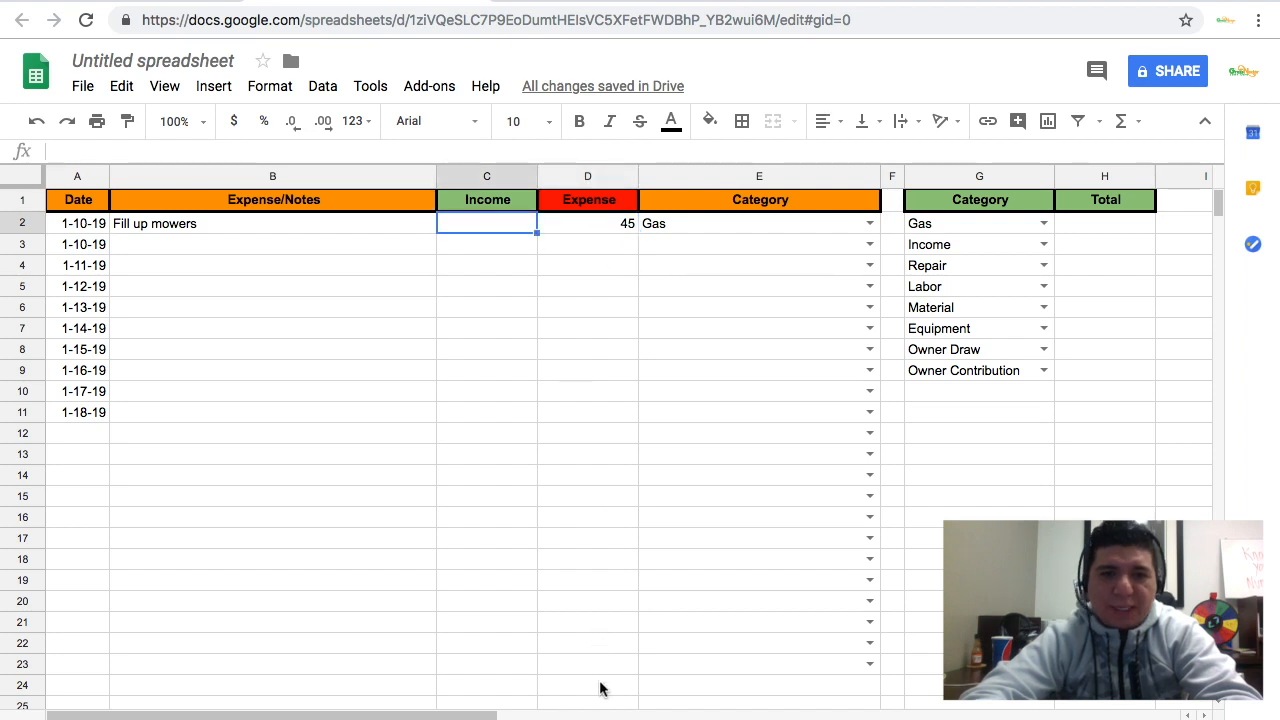
pyautogui.keyDown('shift'); pyautogui.click(600, 688); pyautogui.keyUp('shift')
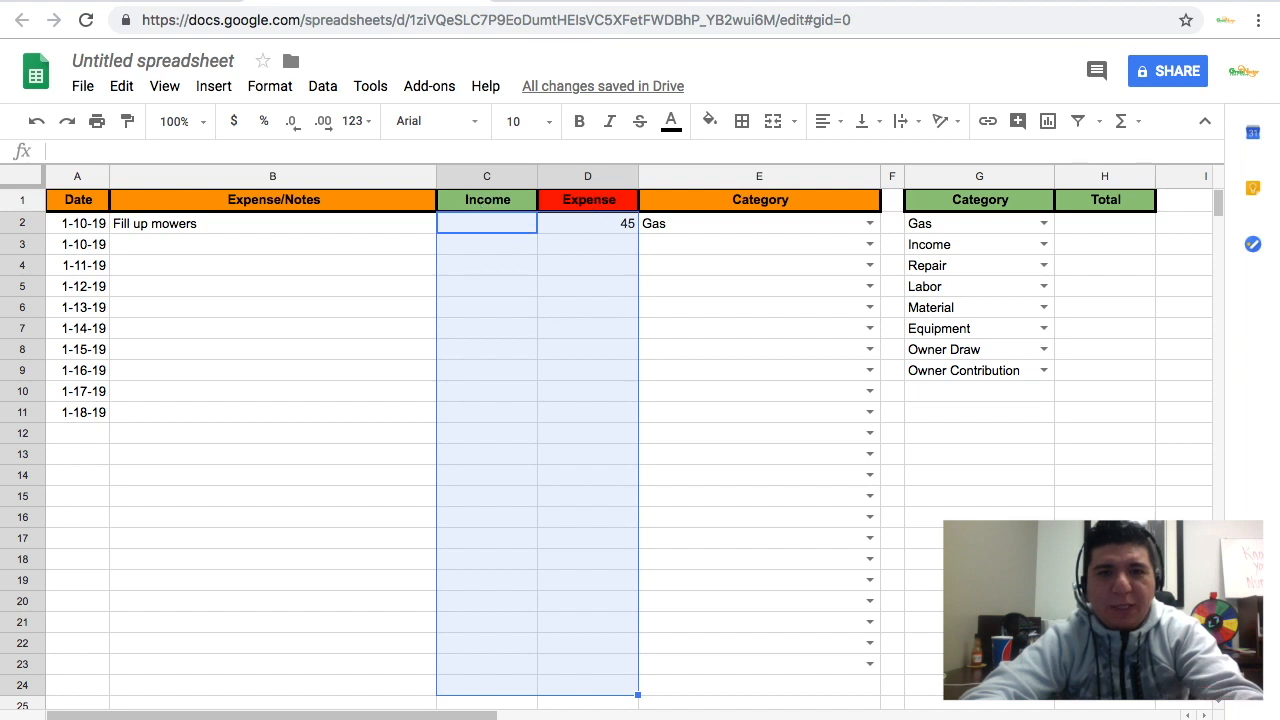
pyautogui.click(235, 123)
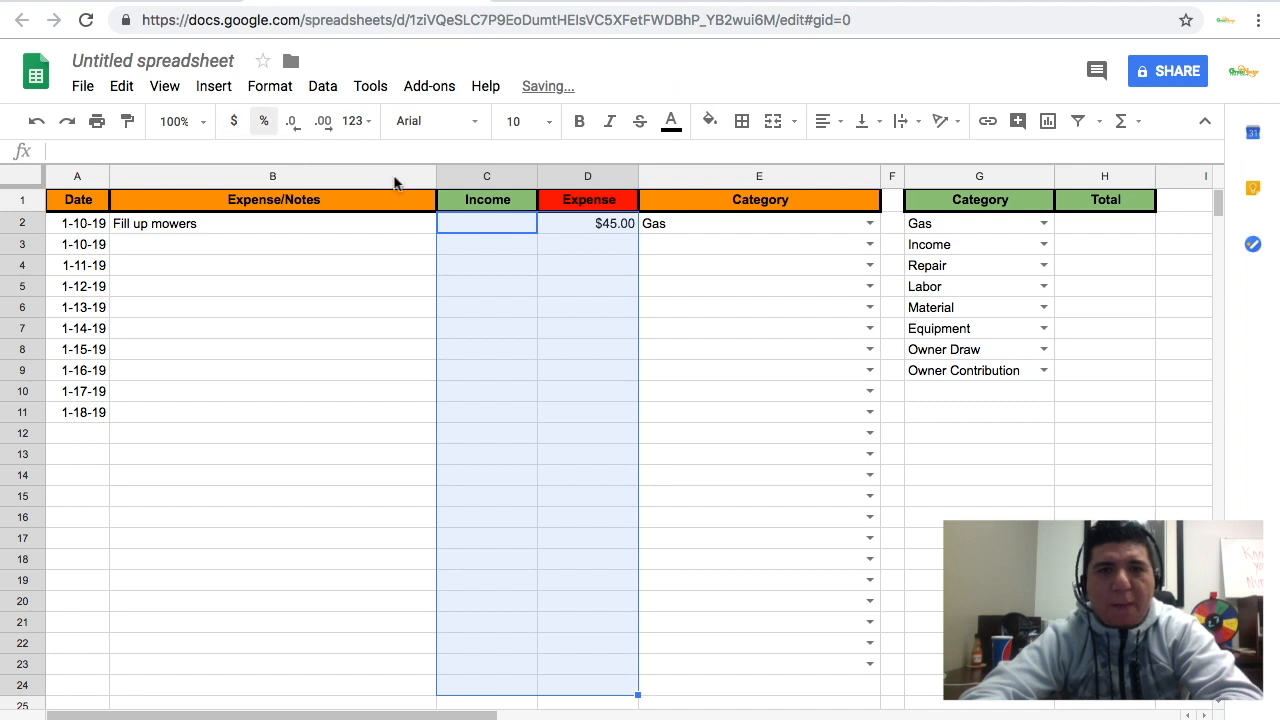
# Step: Test the Income column's currency format by entering 1 in C3, and clear the test value
pyautogui.click(472, 247)
pyautogui.write('1')
pyautogui.click(680, 289)
pyautogui.click(518, 252)
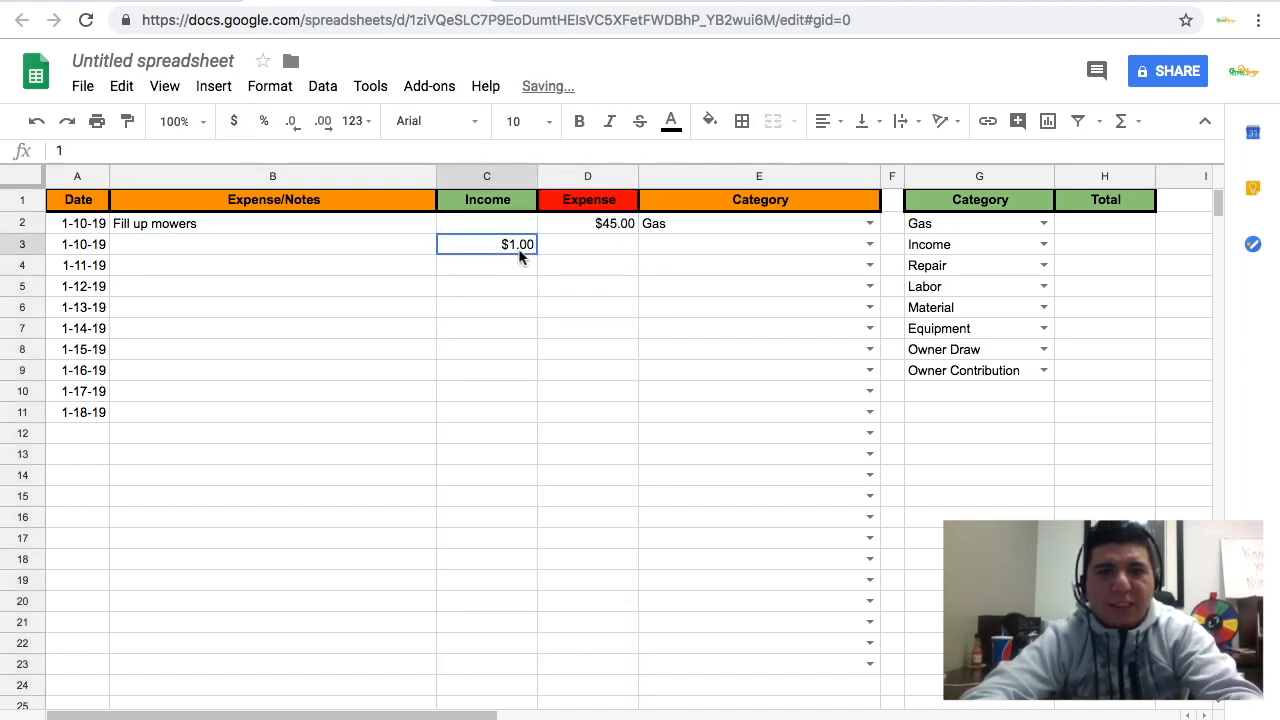
pyautogui.press('Delete')
# Step: Format the summary Total cells H2:H9 as currency
pyautogui.click(1119, 221)
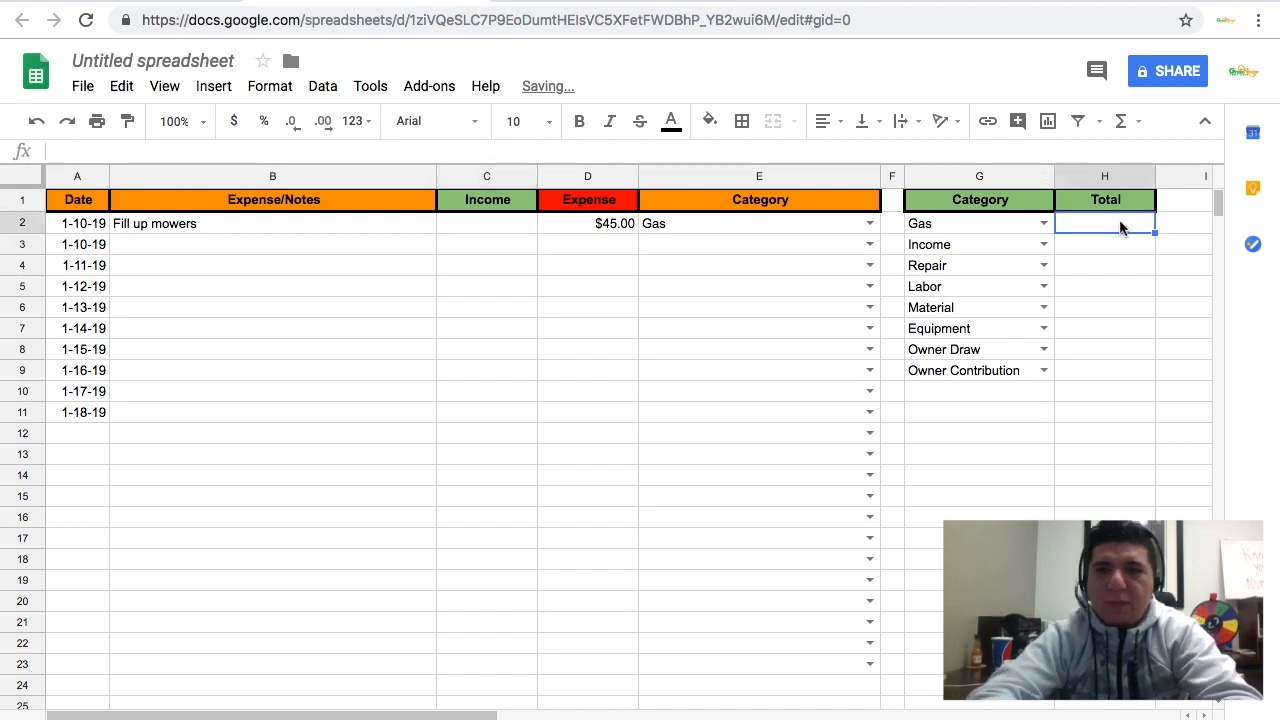
pyautogui.keyDown('shift'); pyautogui.click(1117, 371); pyautogui.keyUp('shift')
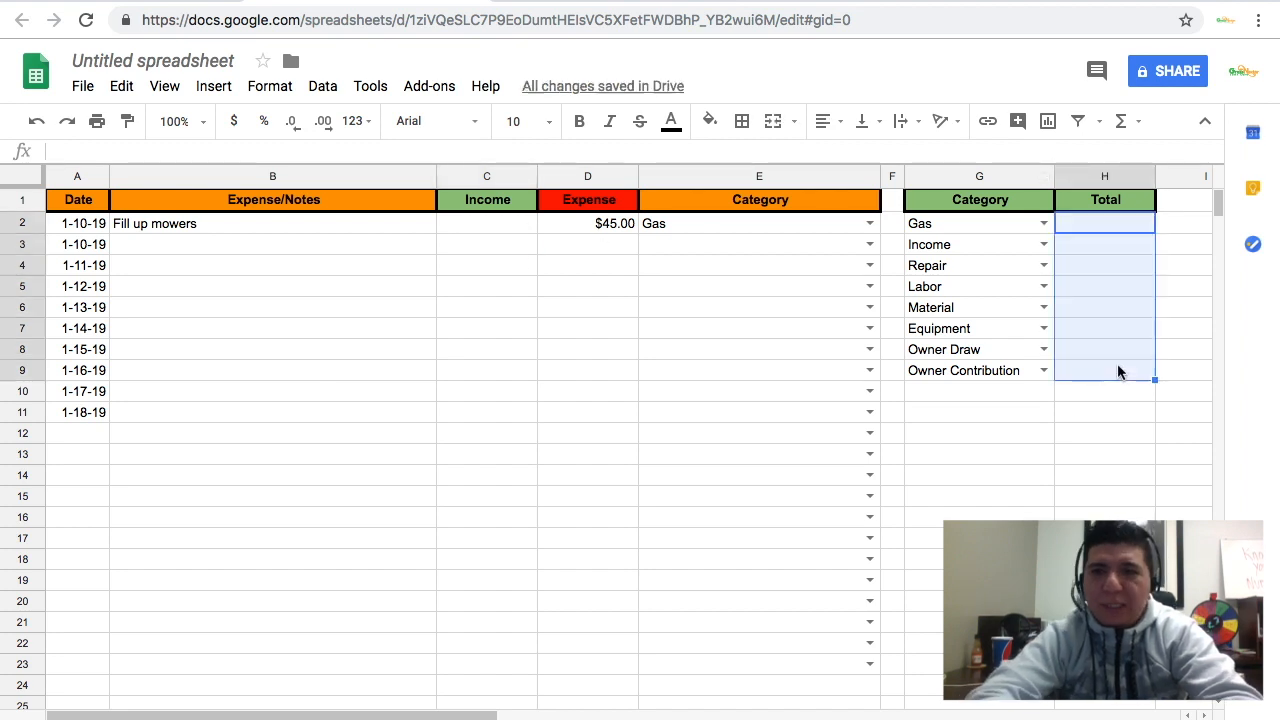
pyautogui.click(232, 121)
pyautogui.click(924, 559)
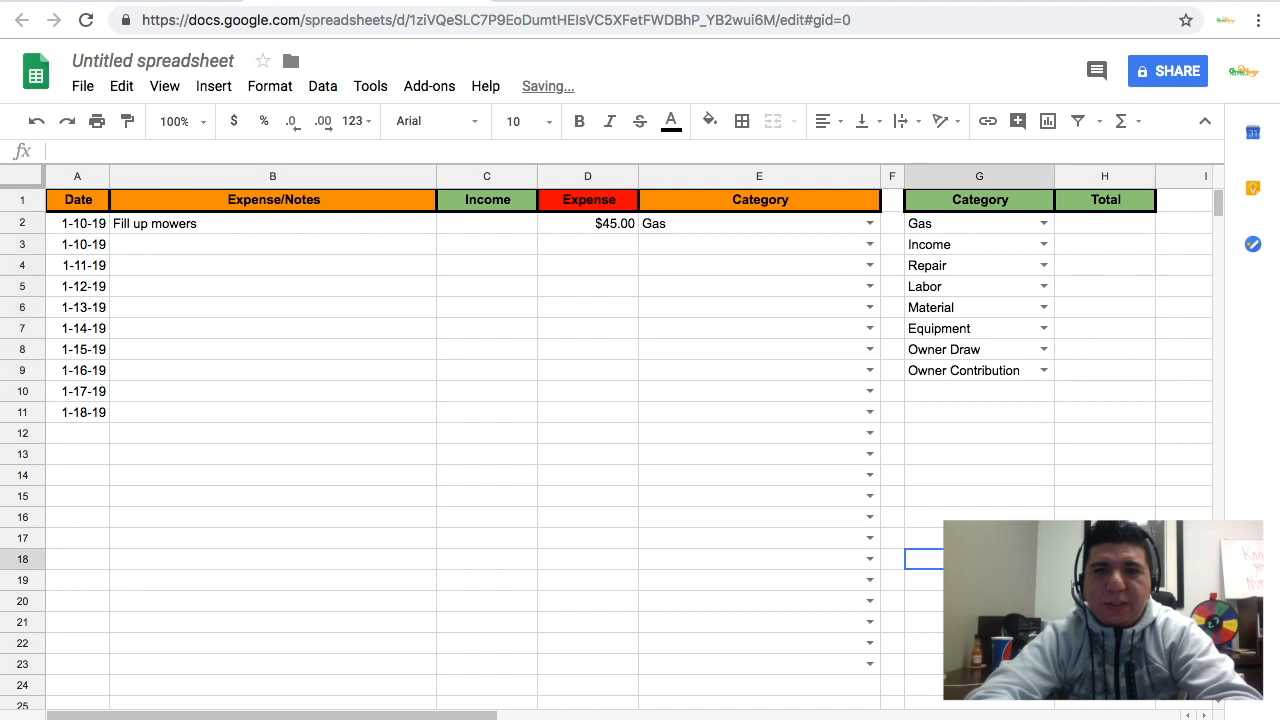
pyautogui.click(313, 229)
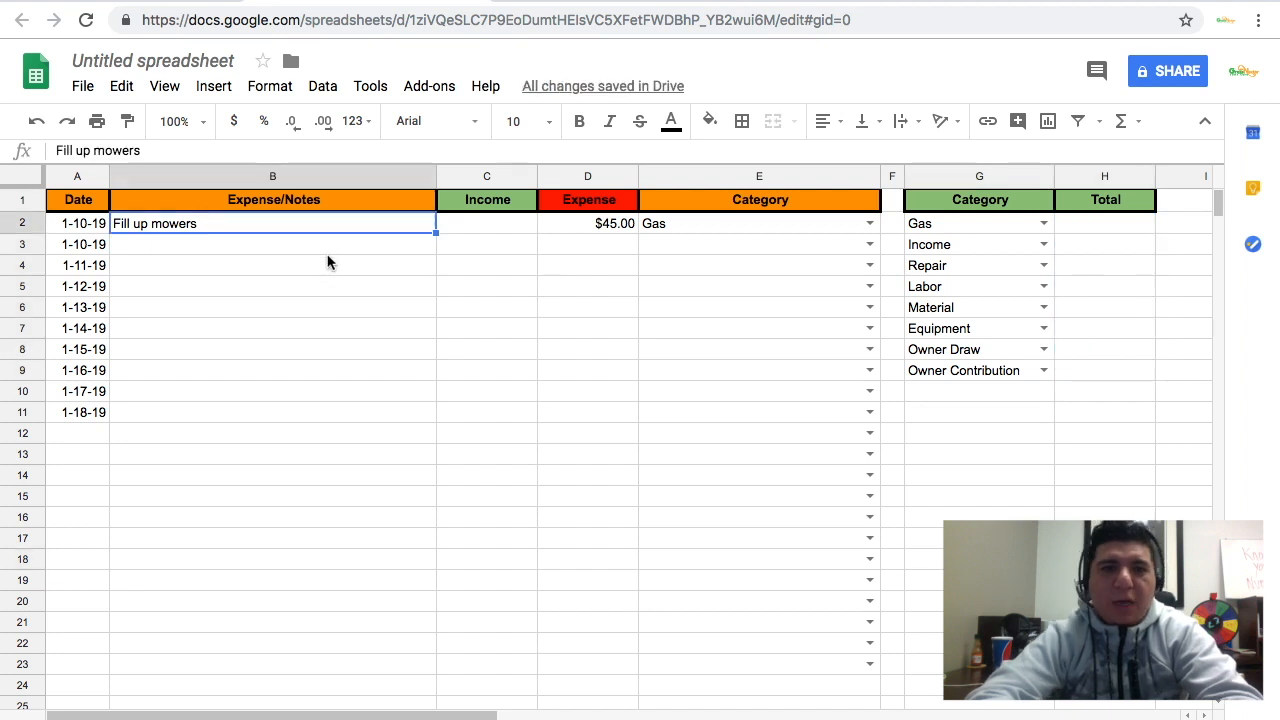
pyautogui.click(326, 253)
pyautogui.click(1123, 228)
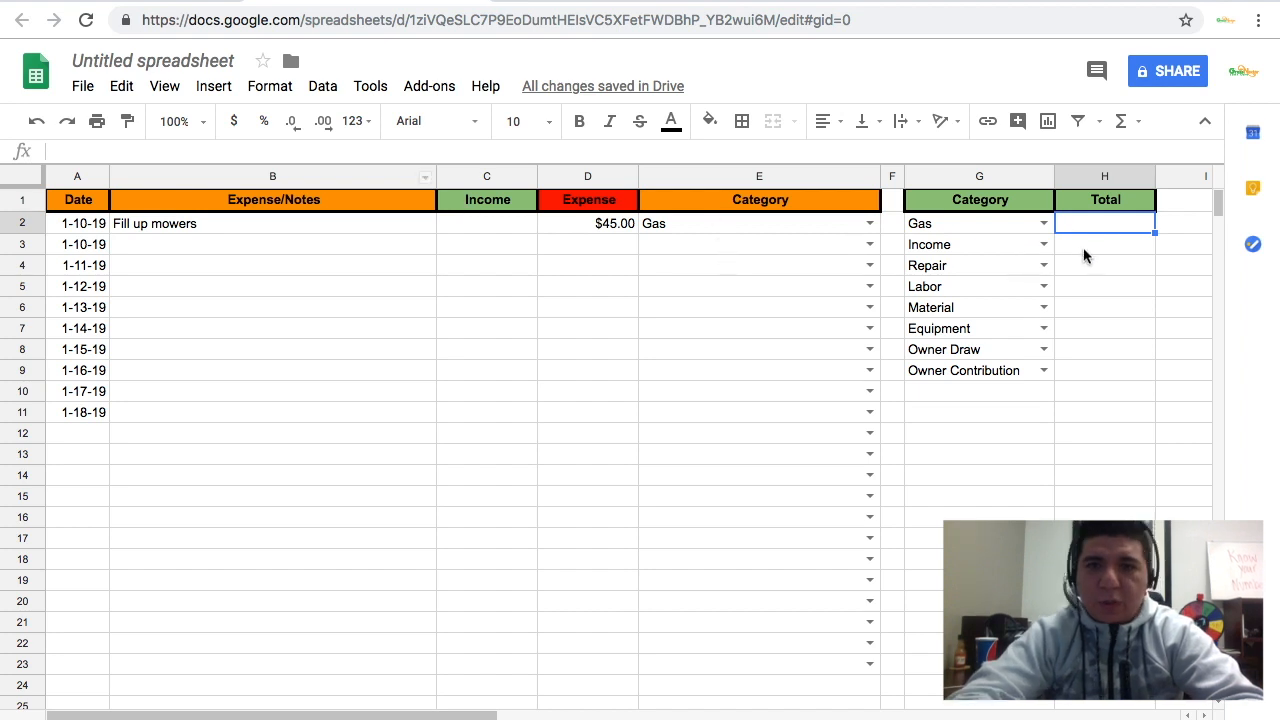
pyautogui.click(740, 222)
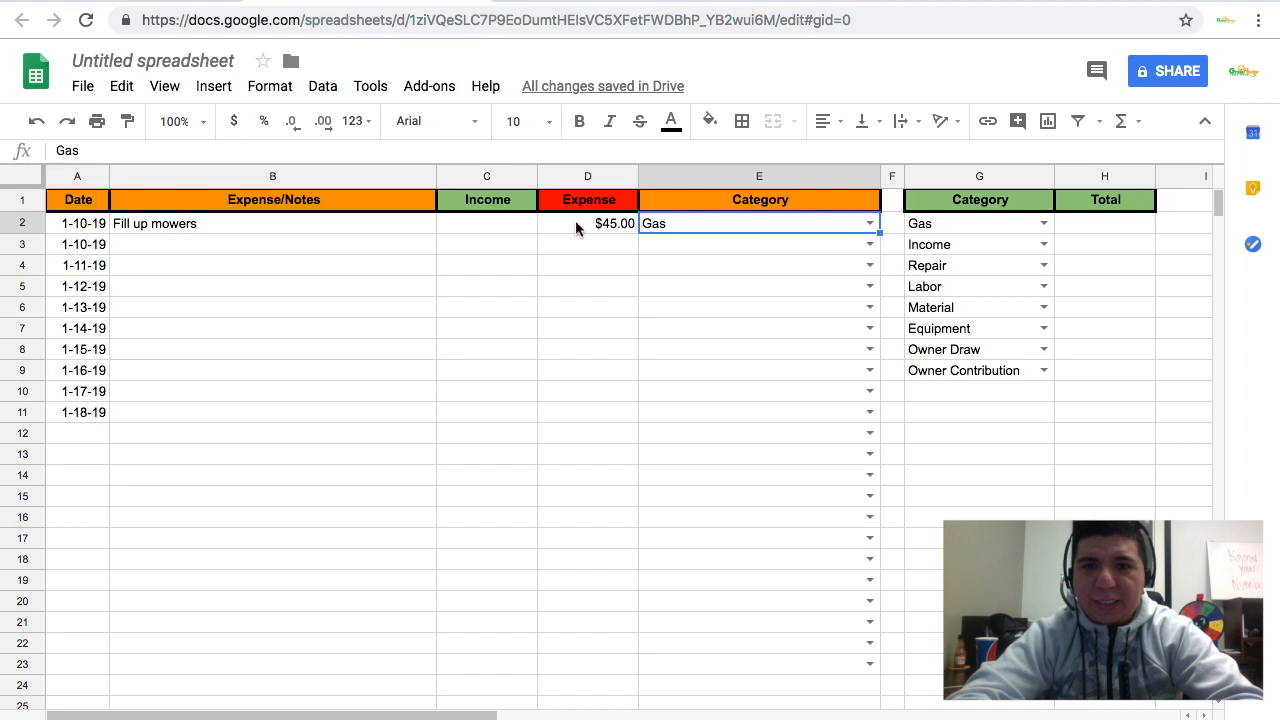
pyautogui.click(1109, 226)
# Step: Change the Fill up mowers expense in D2 to a negative amount, -45
pyautogui.click(610, 227)
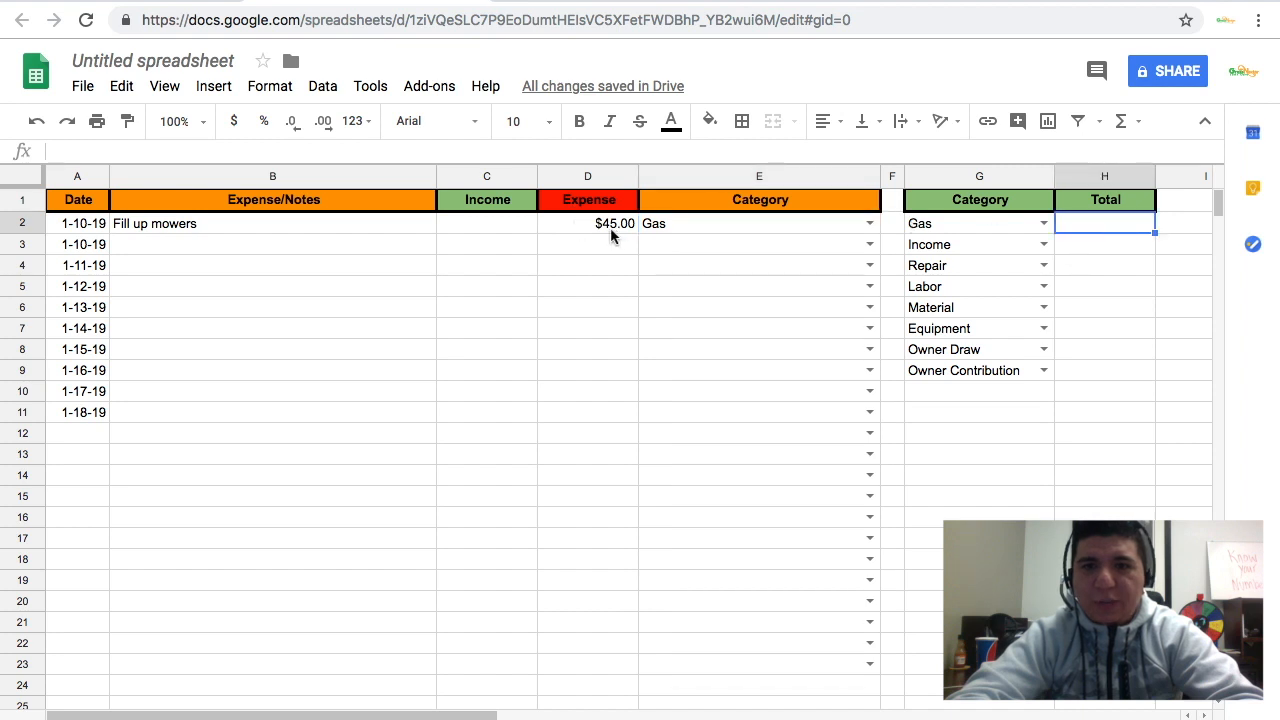
pyautogui.click(57, 151)
pyautogui.write('-45')
pyautogui.click(541, 307)
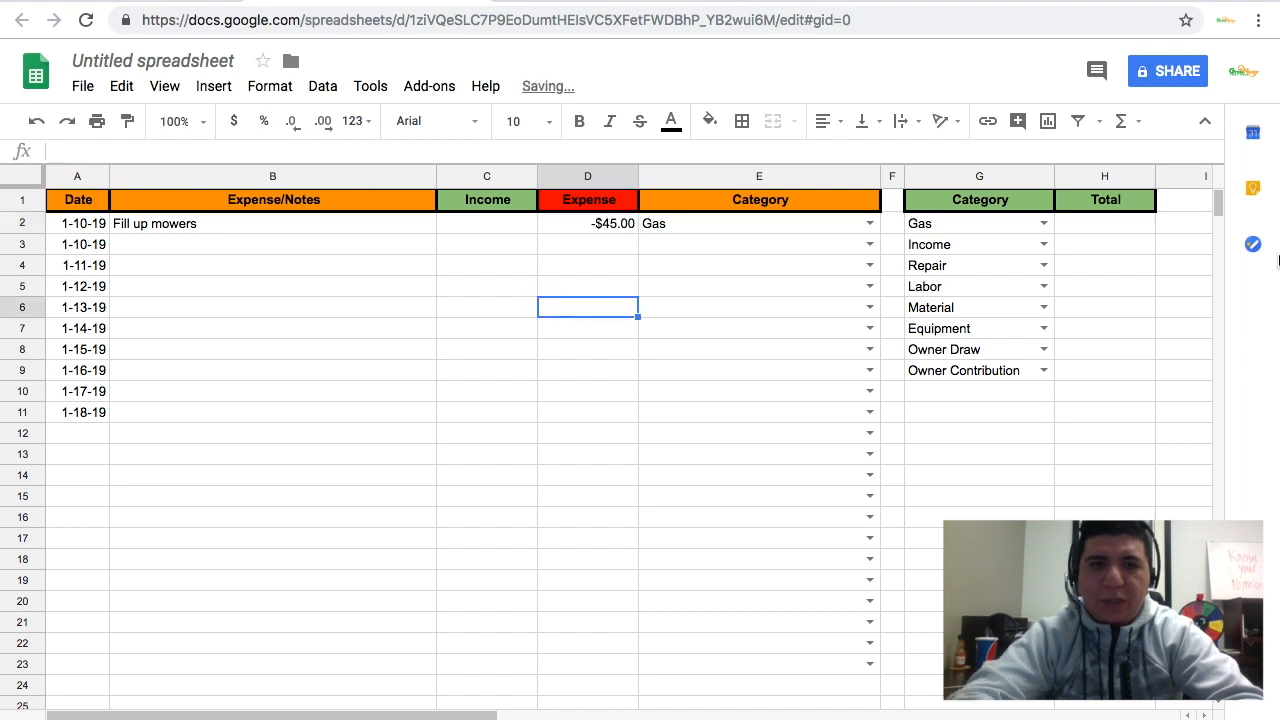
# Step: Choose Gas from the dropdown in E3 as the category of the second transaction row
pyautogui.click(1150, 225)
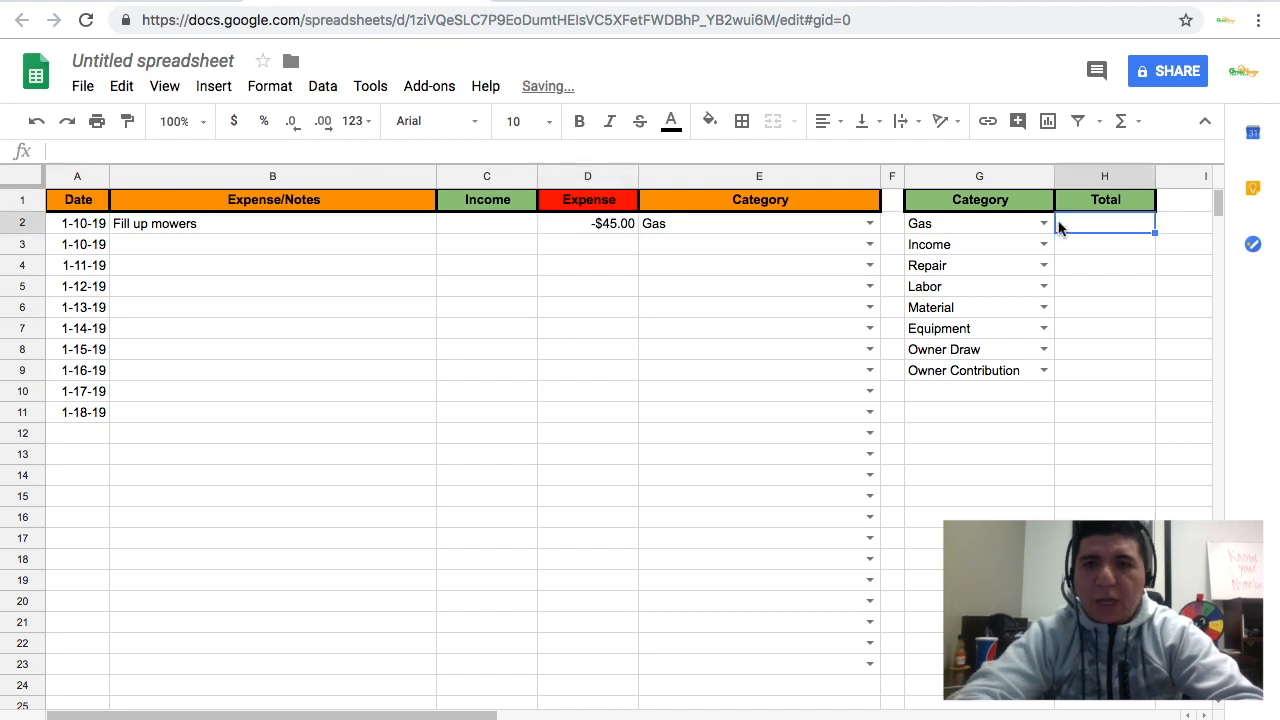
pyautogui.click(617, 228)
pyautogui.click(722, 227)
pyautogui.click(870, 244)
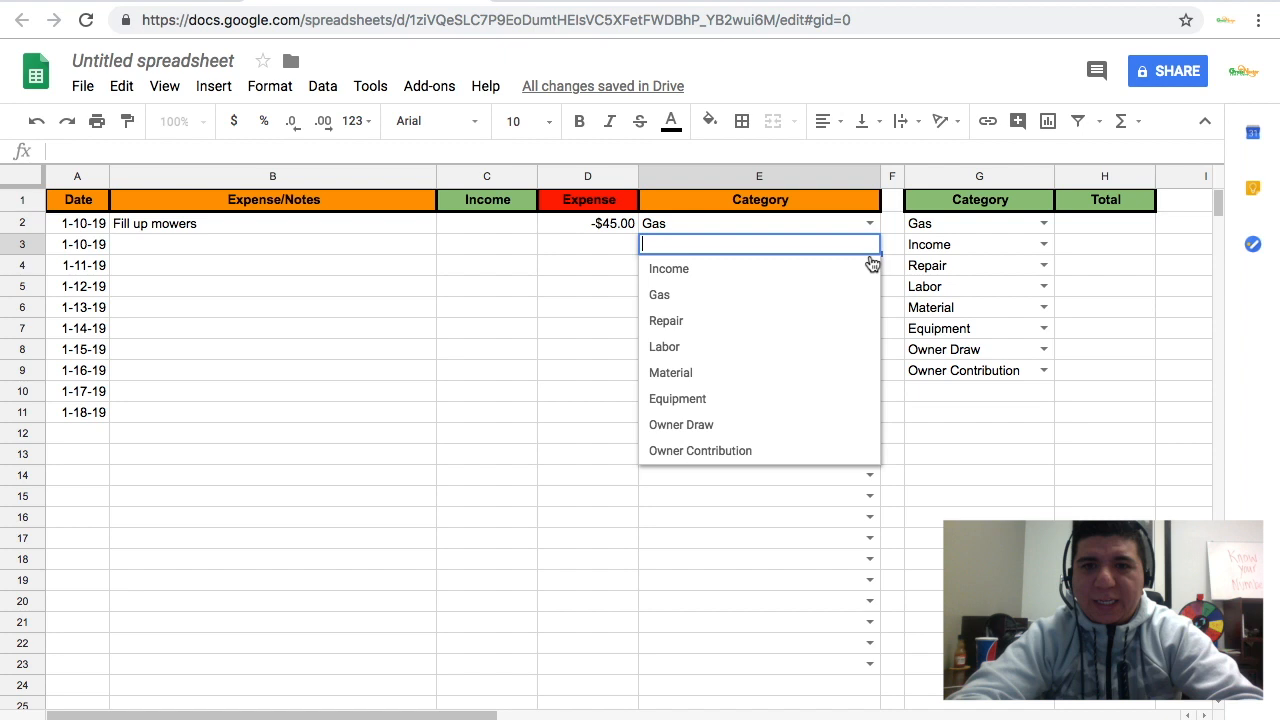
pyautogui.click(818, 296)
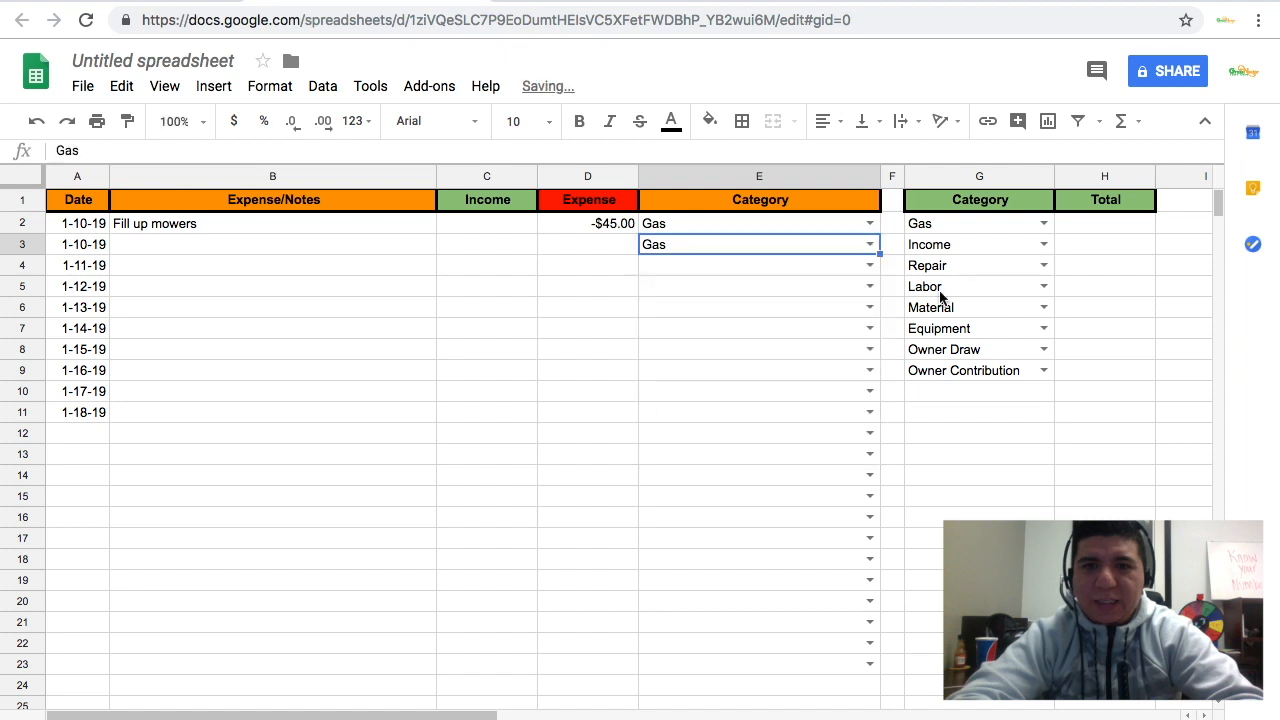
pyautogui.click(1080, 226)
pyautogui.click(583, 245)
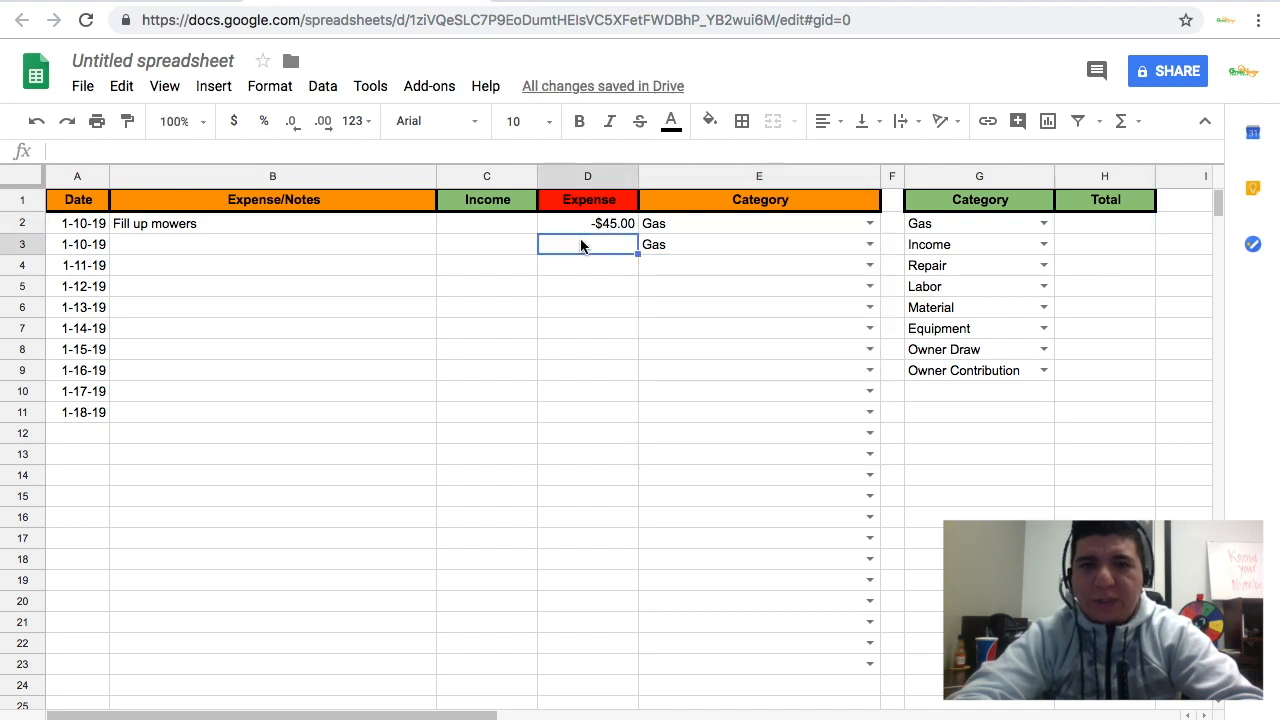
pyautogui.click(825, 244)
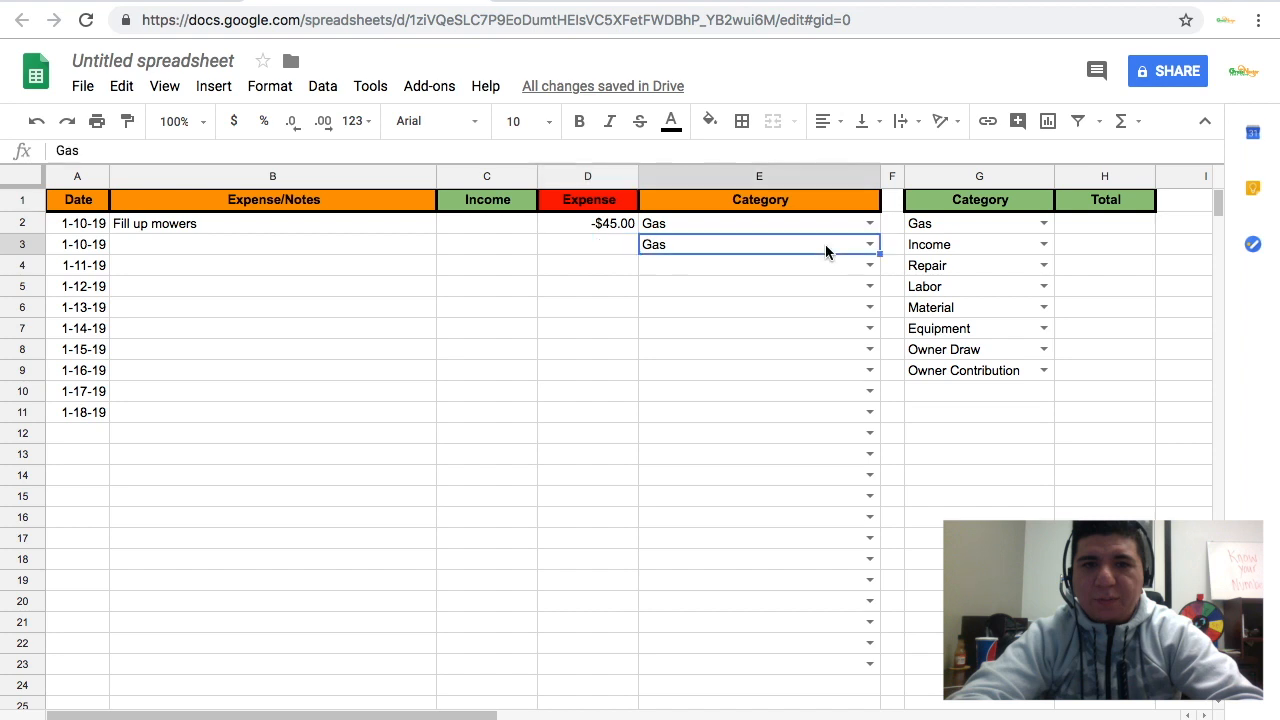
# Step: Start a SUMIF formula in H2 for the Gas category's total
pyautogui.click(1065, 233)
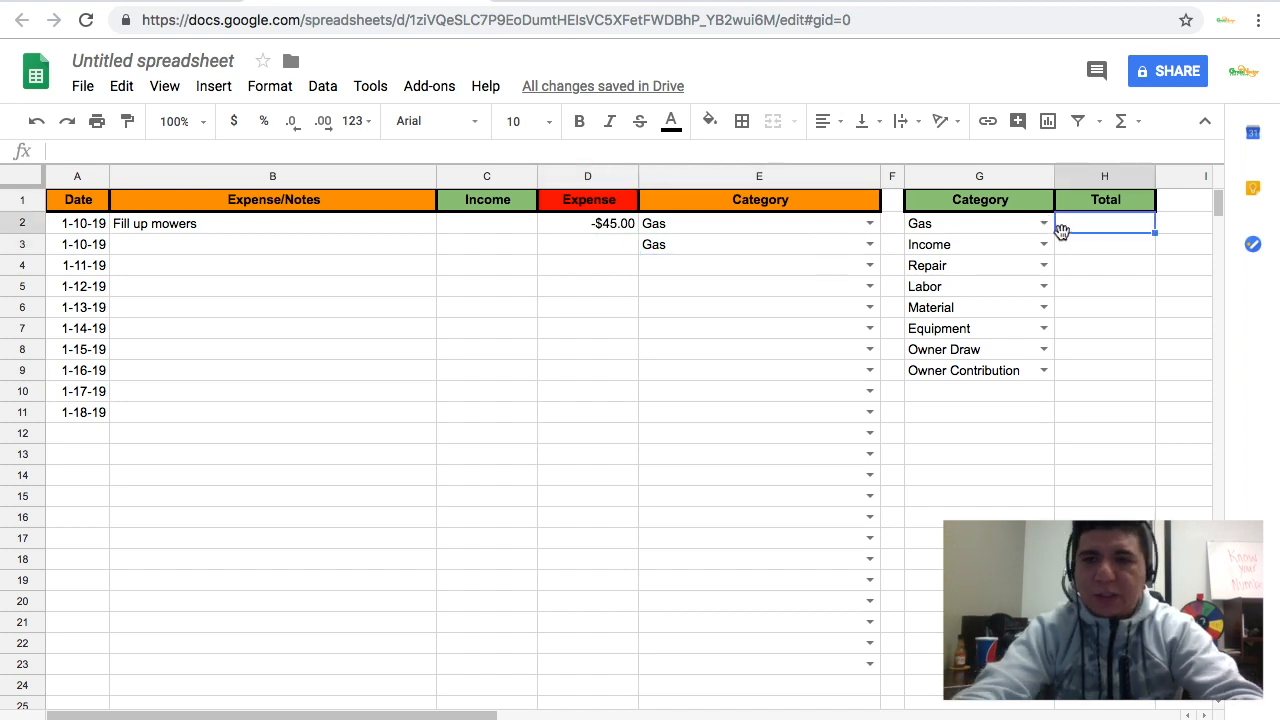
pyautogui.write('=')
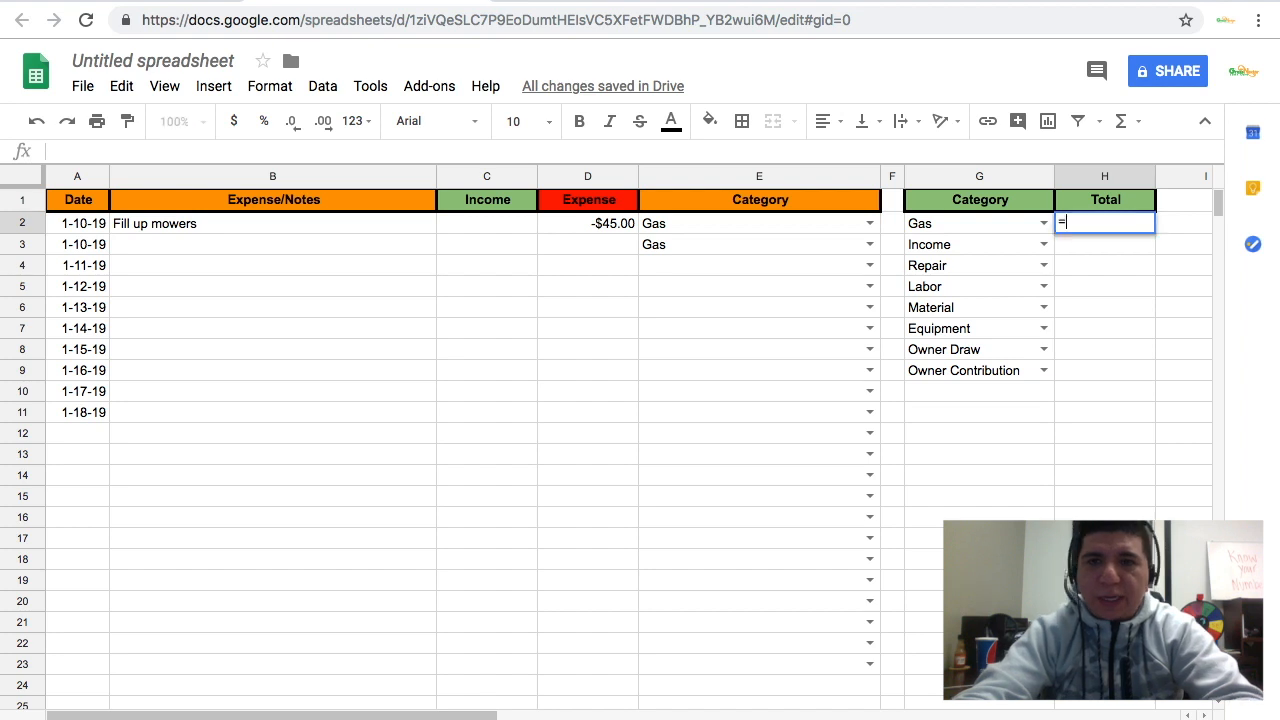
pyautogui.write('sumif')
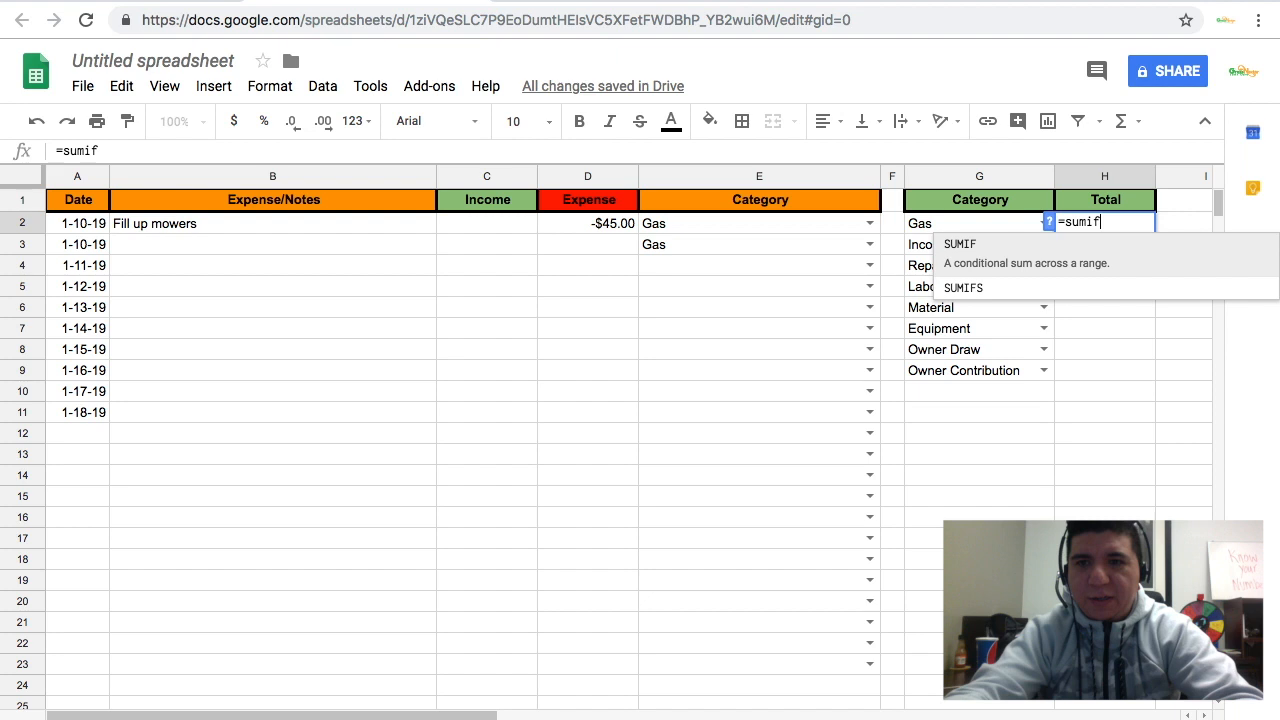
pyautogui.write('(')
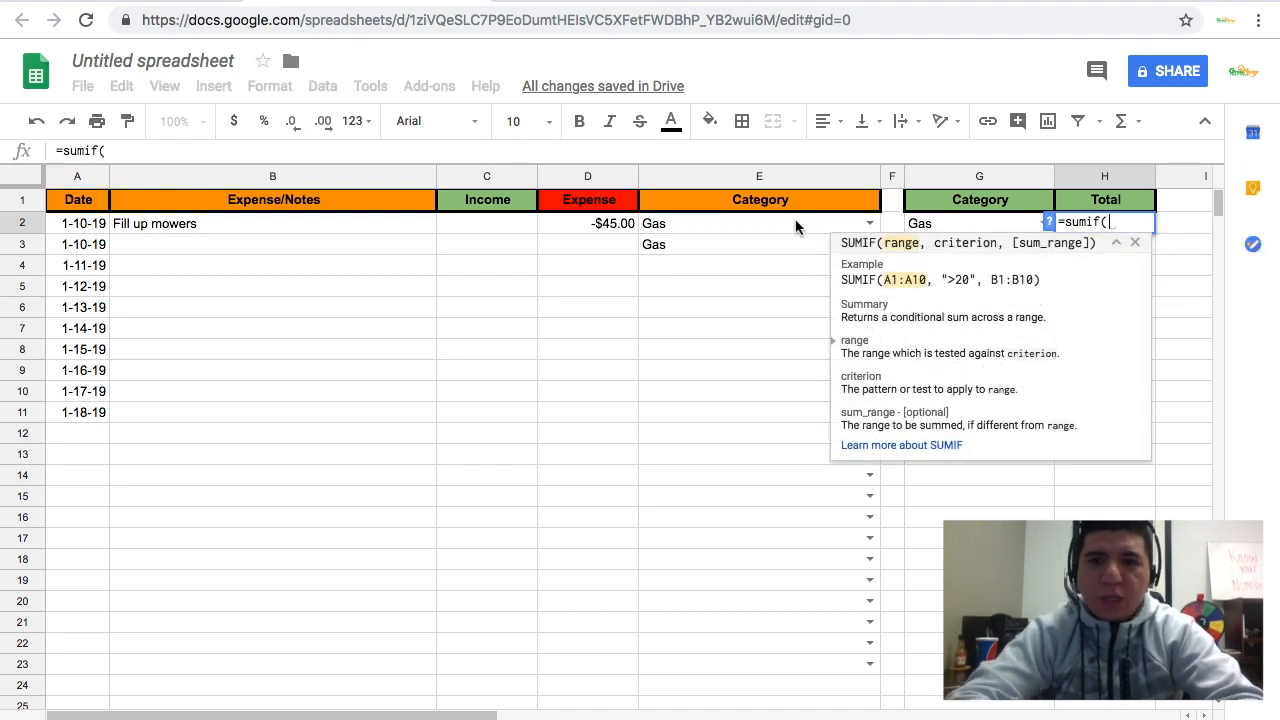
pyautogui.moveTo(794, 220); pyautogui.dragTo(784, 664)
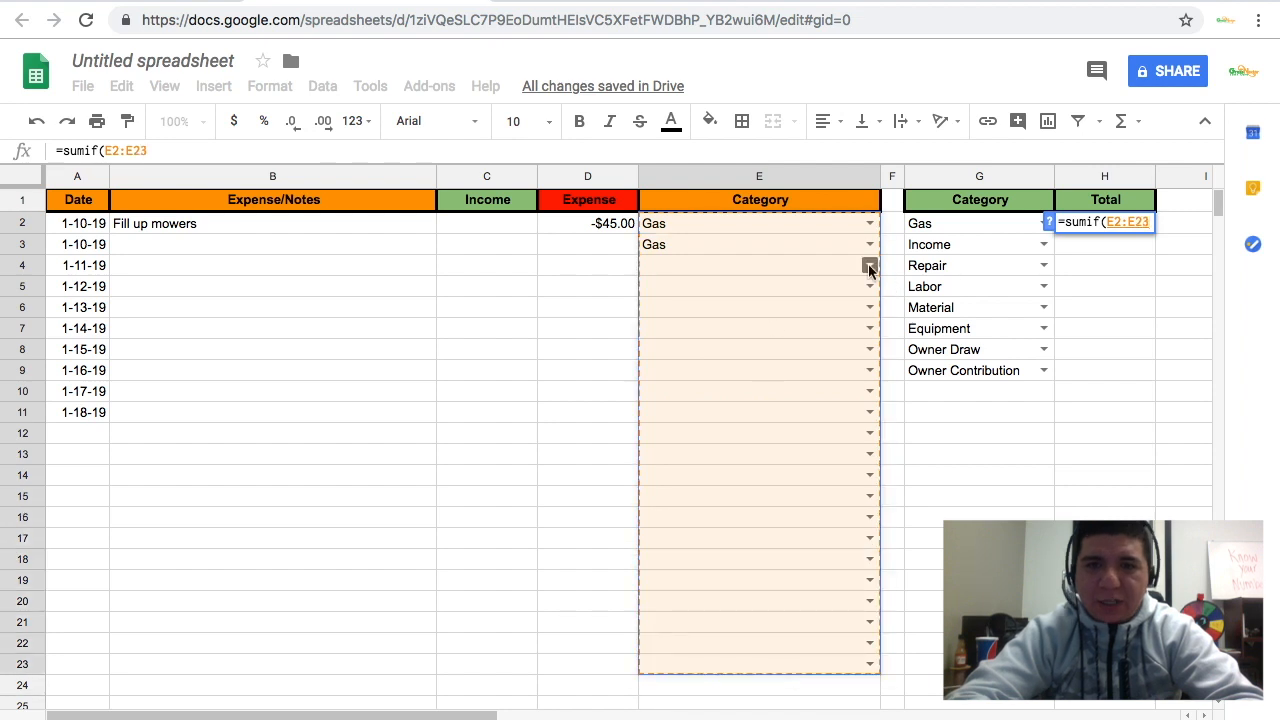
pyautogui.moveTo(1216, 210); pyautogui.dragTo(1223, 163)
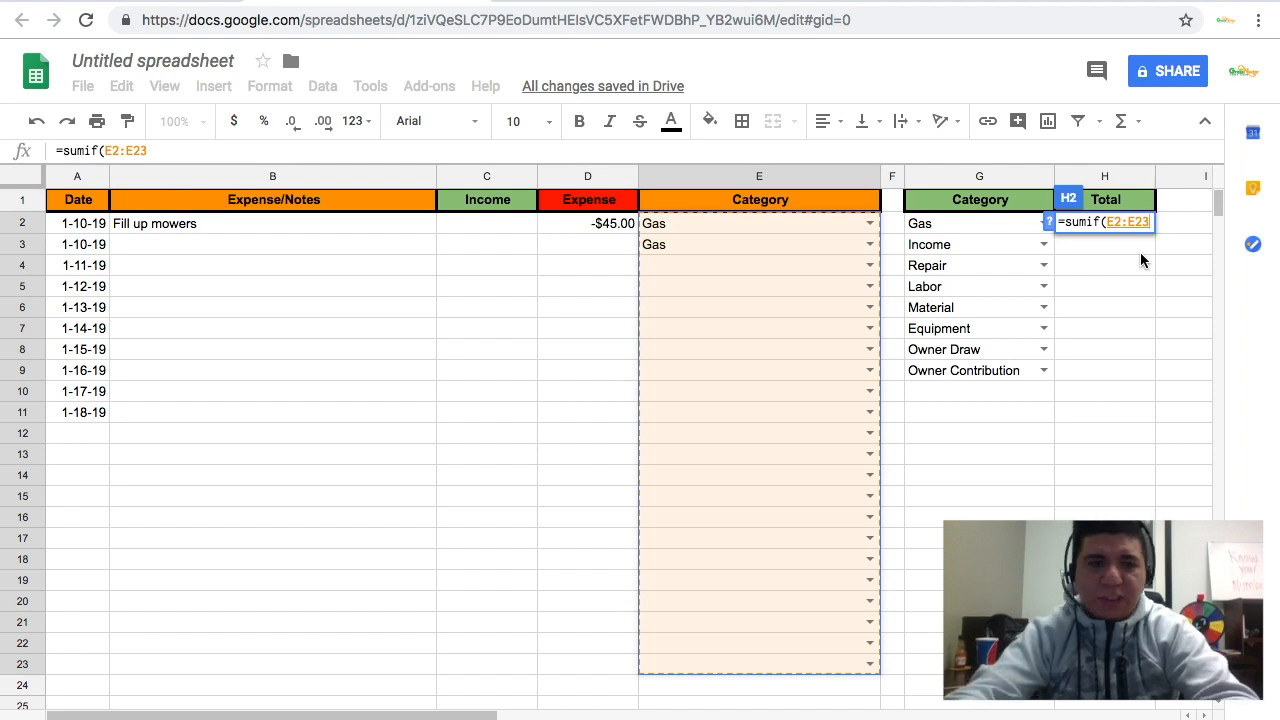
pyautogui.press('BackSpace')
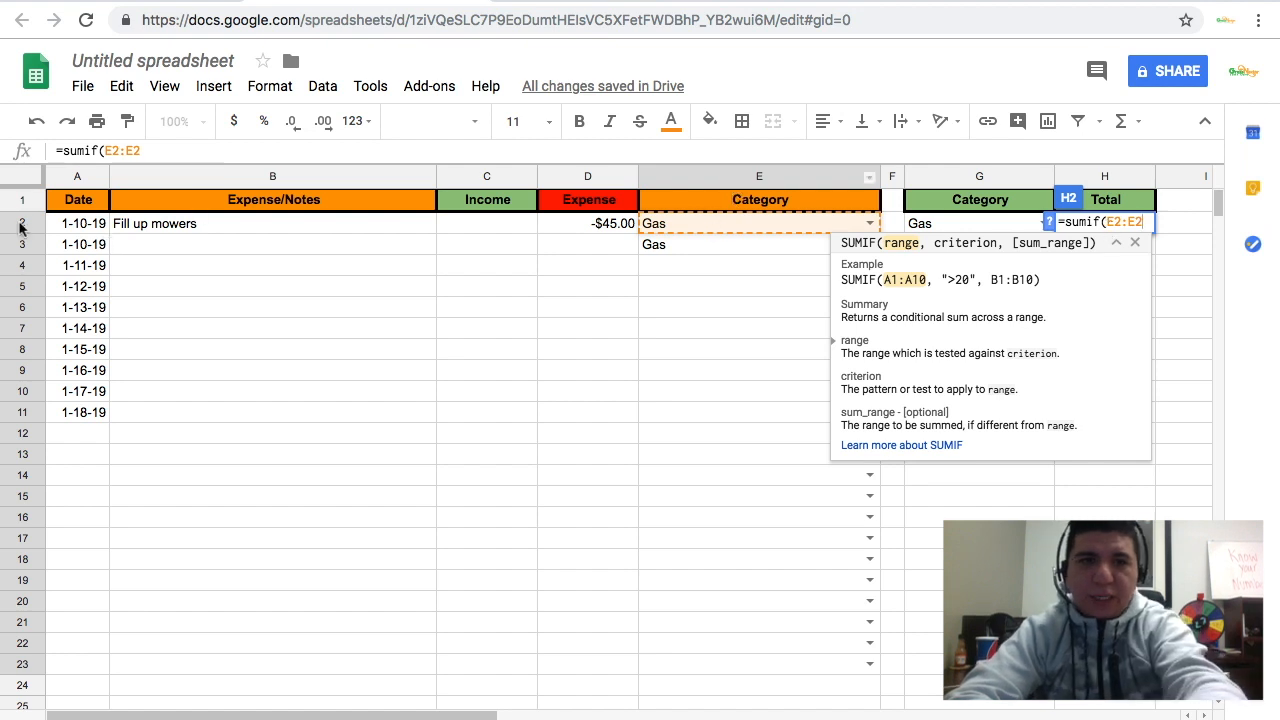
pyautogui.moveTo(1221, 203); pyautogui.dragTo(1220, 456)
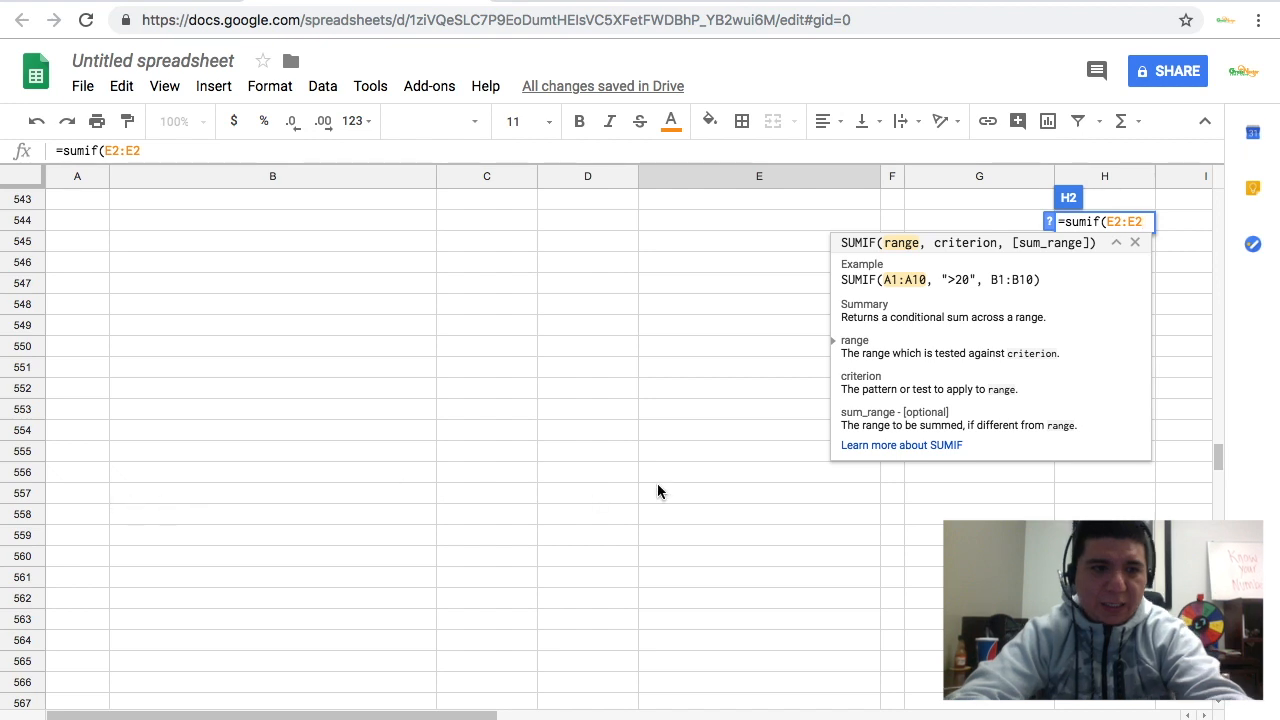
pyautogui.click(714, 493)
pyautogui.moveTo(1220, 456); pyautogui.dragTo(1219, 205)
pyautogui.click(1146, 224)
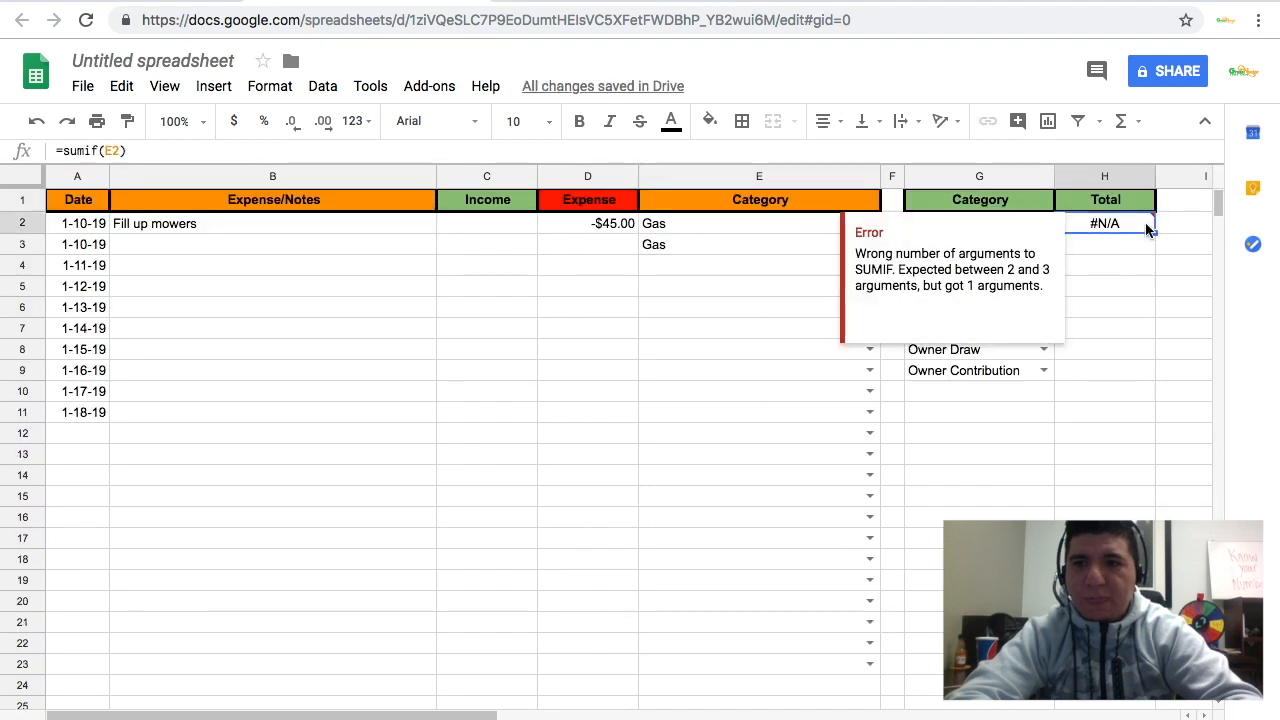
pyautogui.doubleClick(1146, 224)
pyautogui.press('BackSpace')
pyautogui.press('BackSpace')
pyautogui.press('BackSpace')
pyautogui.press('BackSpace')
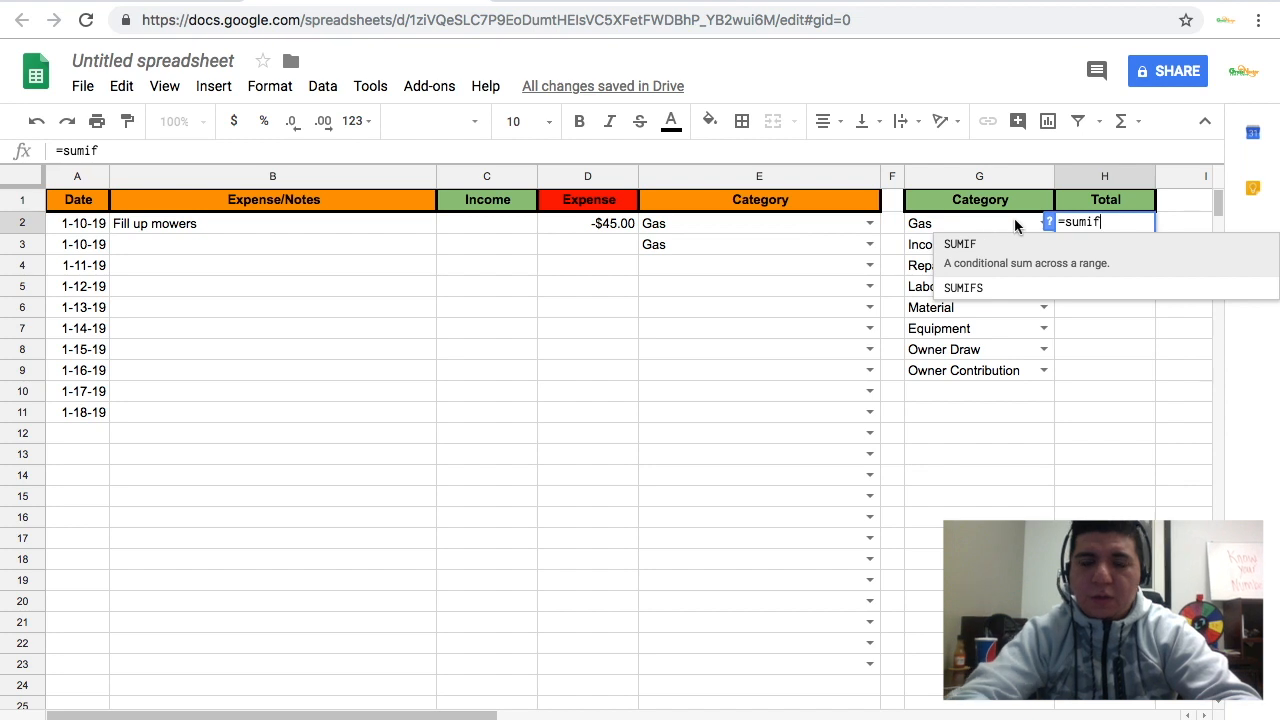
# Step: Complete H2's SUMIF formula with category range E2:E23, criterion "Gas" and sum range D2:D23
pyautogui.write('(')
pyautogui.moveTo(796, 222); pyautogui.dragTo(799, 668)
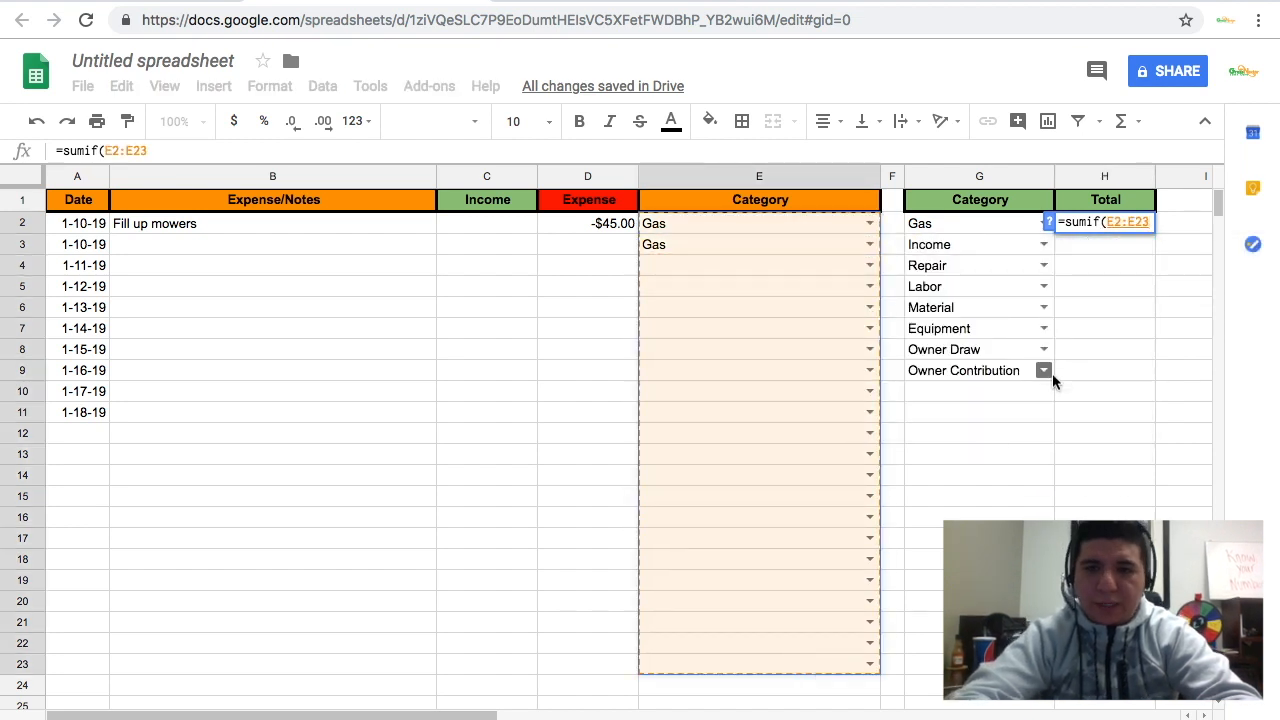
pyautogui.write(',')
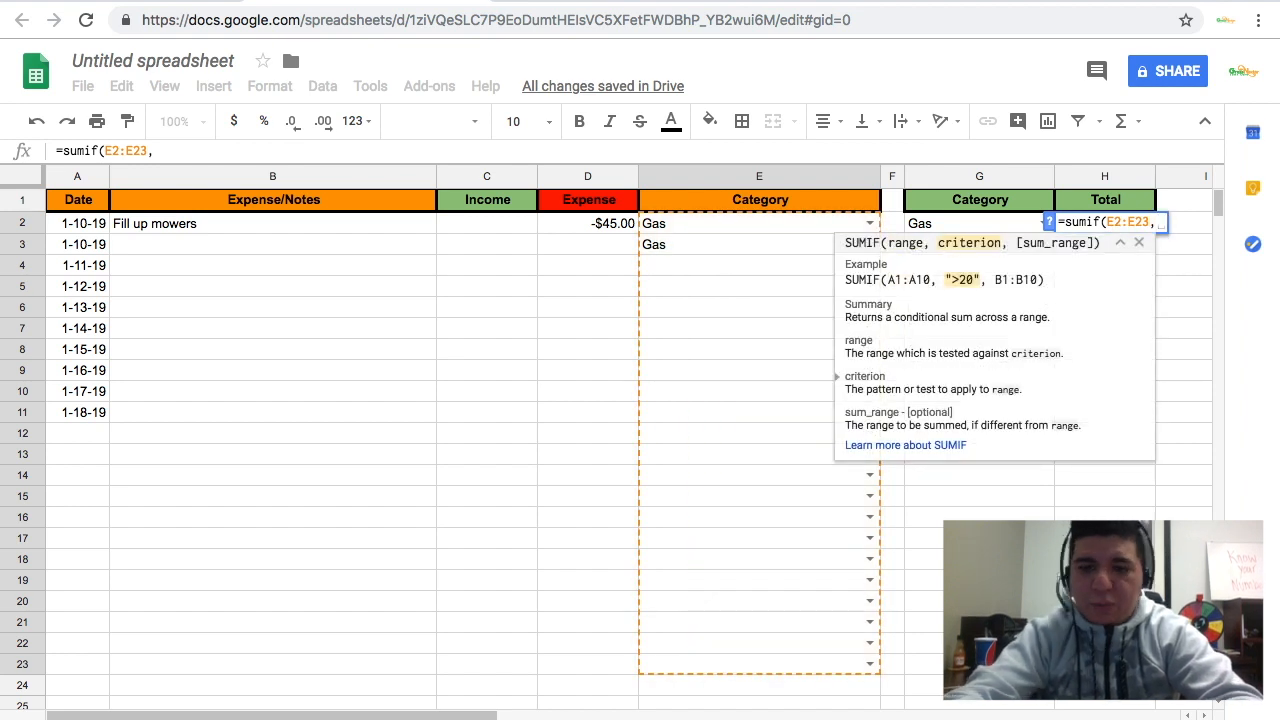
pyautogui.write('"Gas')
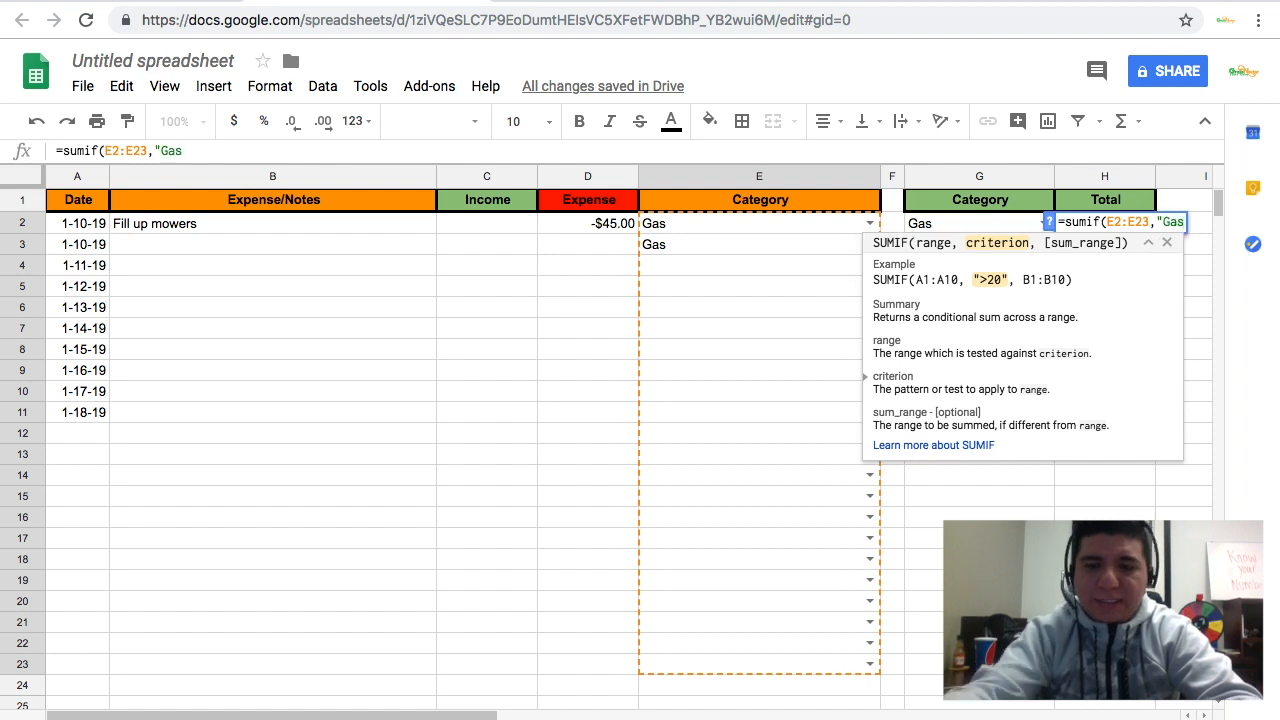
pyautogui.write('"')
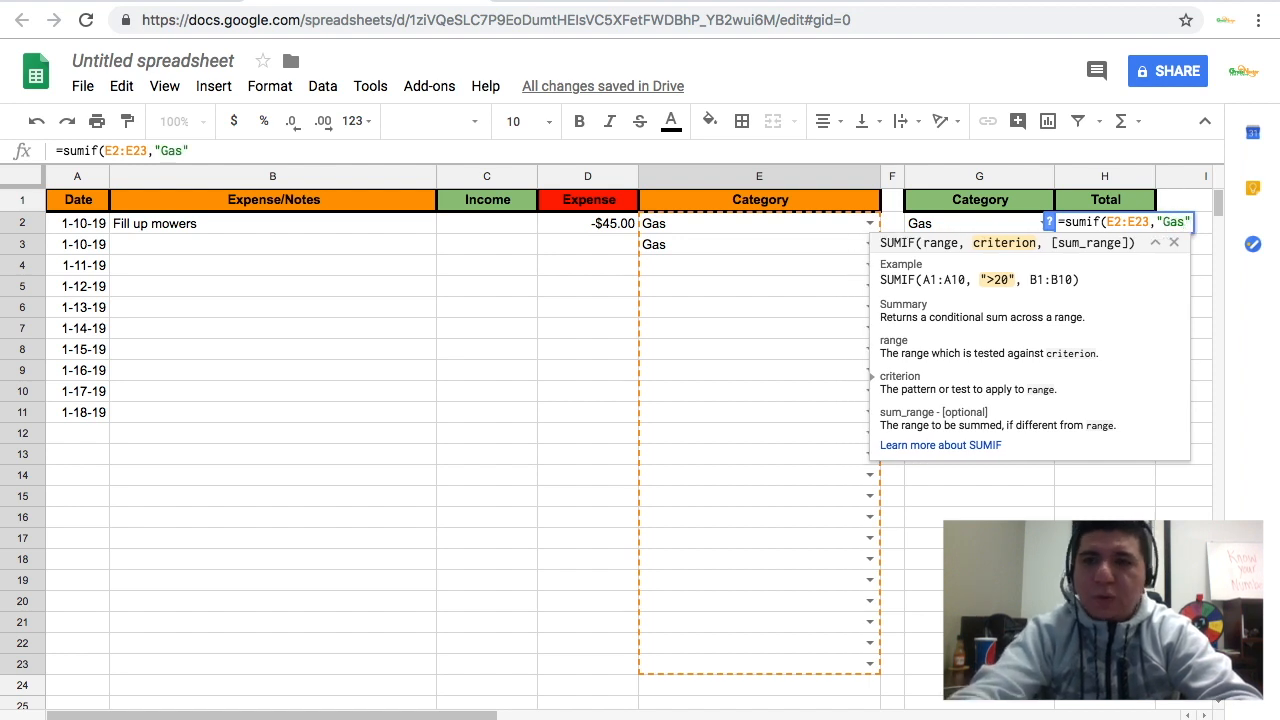
pyautogui.write(',')
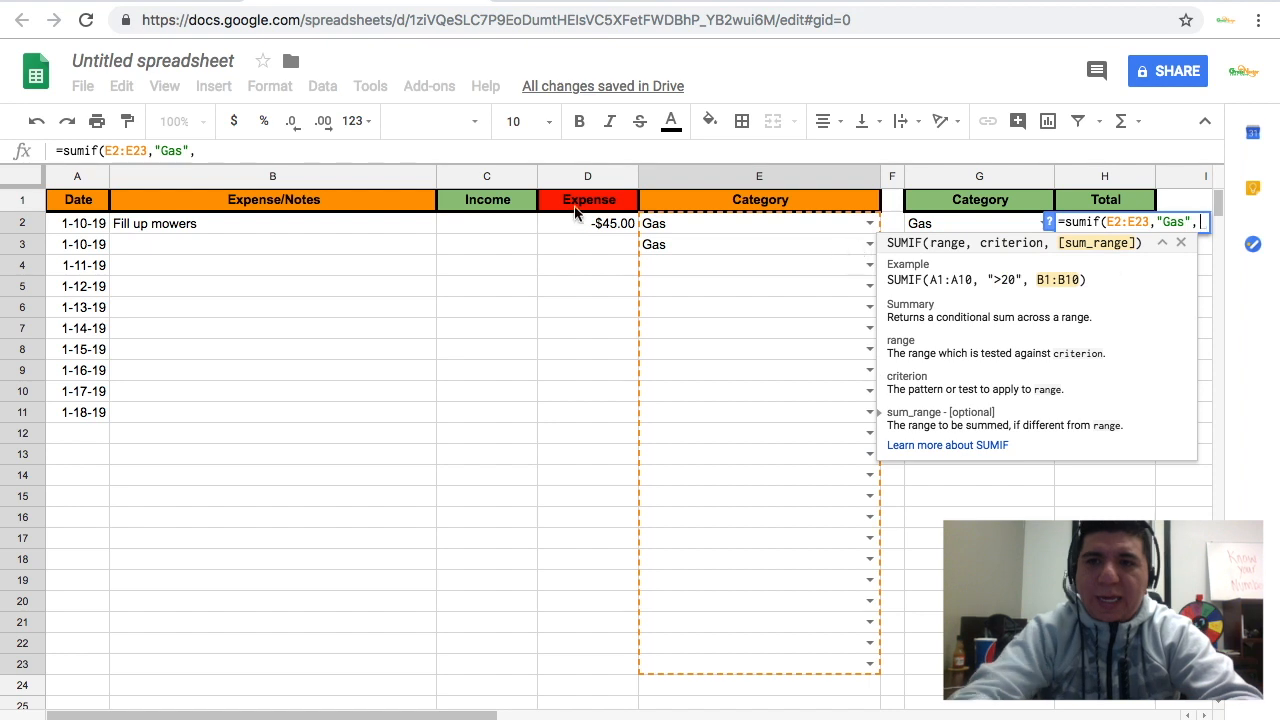
pyautogui.moveTo(578, 222); pyautogui.dragTo(561, 679)
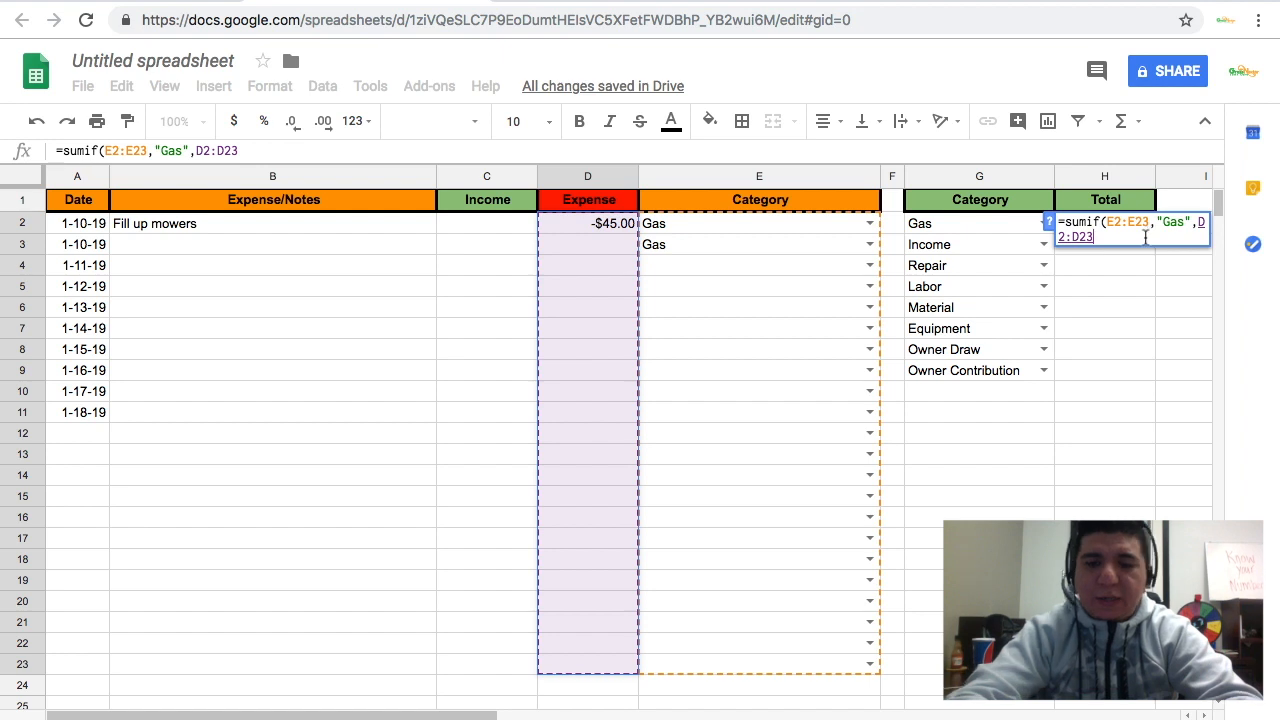
pyautogui.write(')')
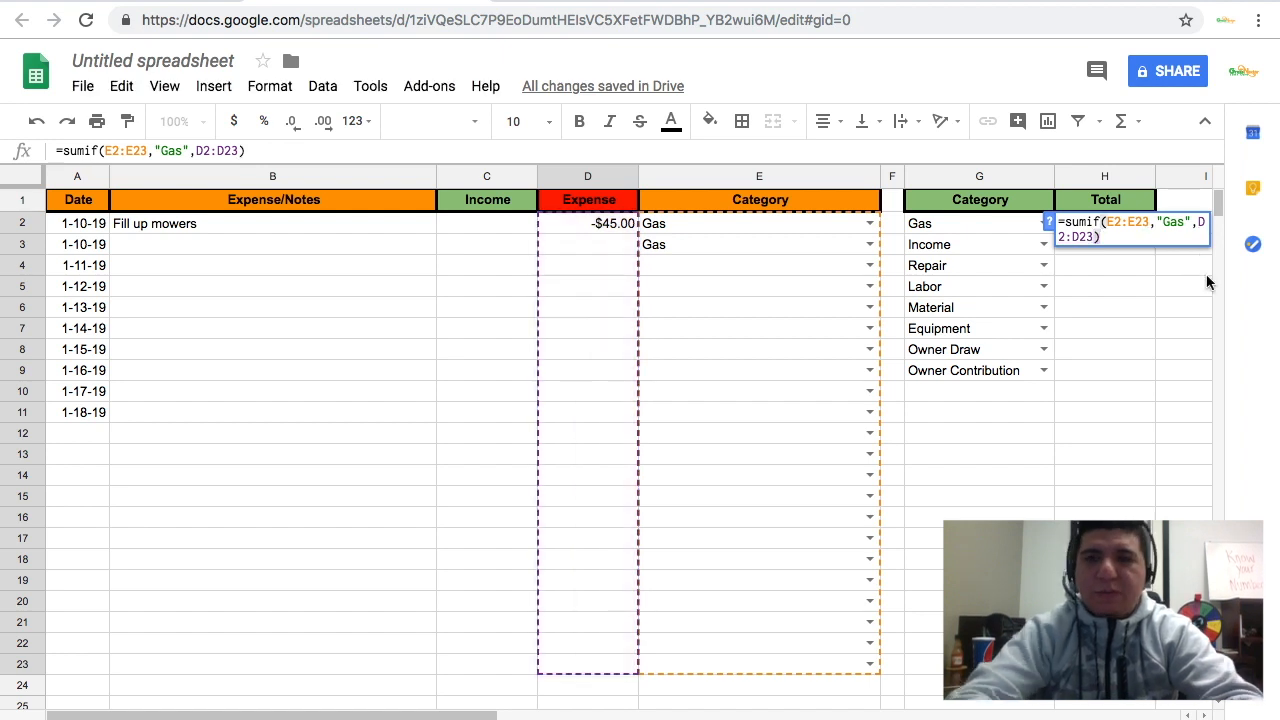
pyautogui.click(1204, 271)
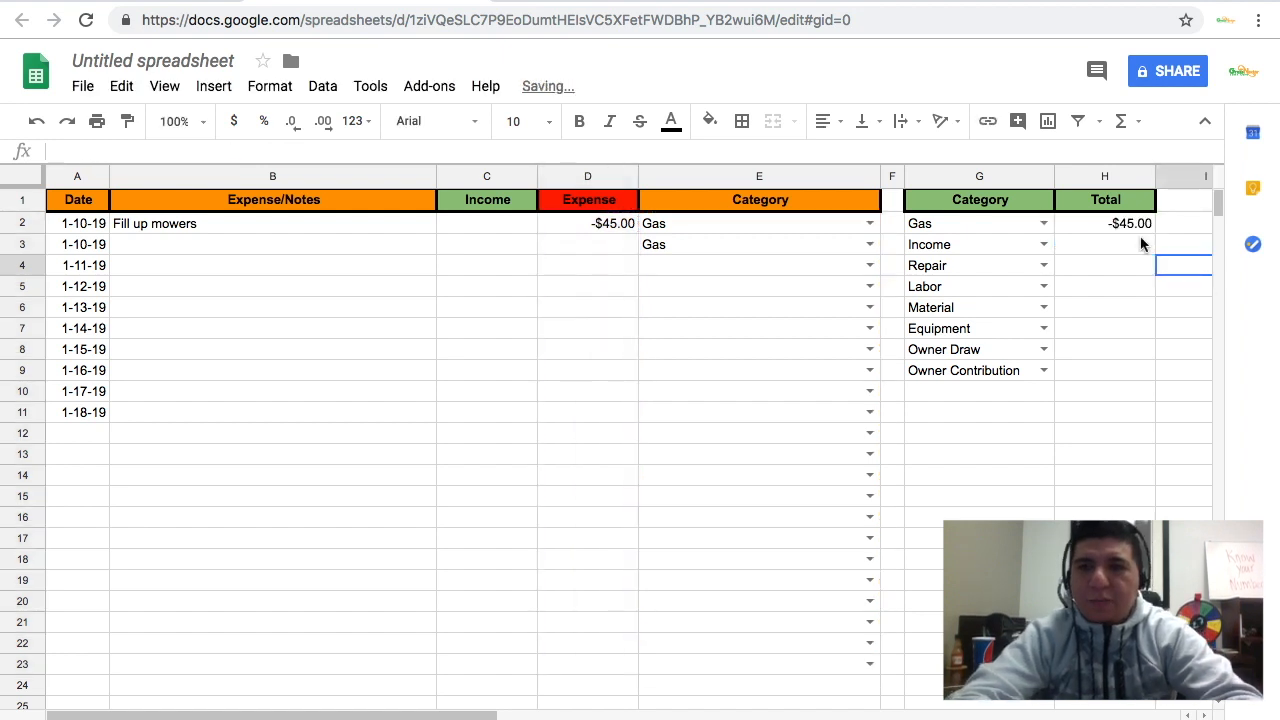
# Step: Fill in the second transaction row with the note "buy mix oil" and an expense of -2.5
pyautogui.click(604, 250)
pyautogui.click(343, 244)
pyautogui.write('buy mix')
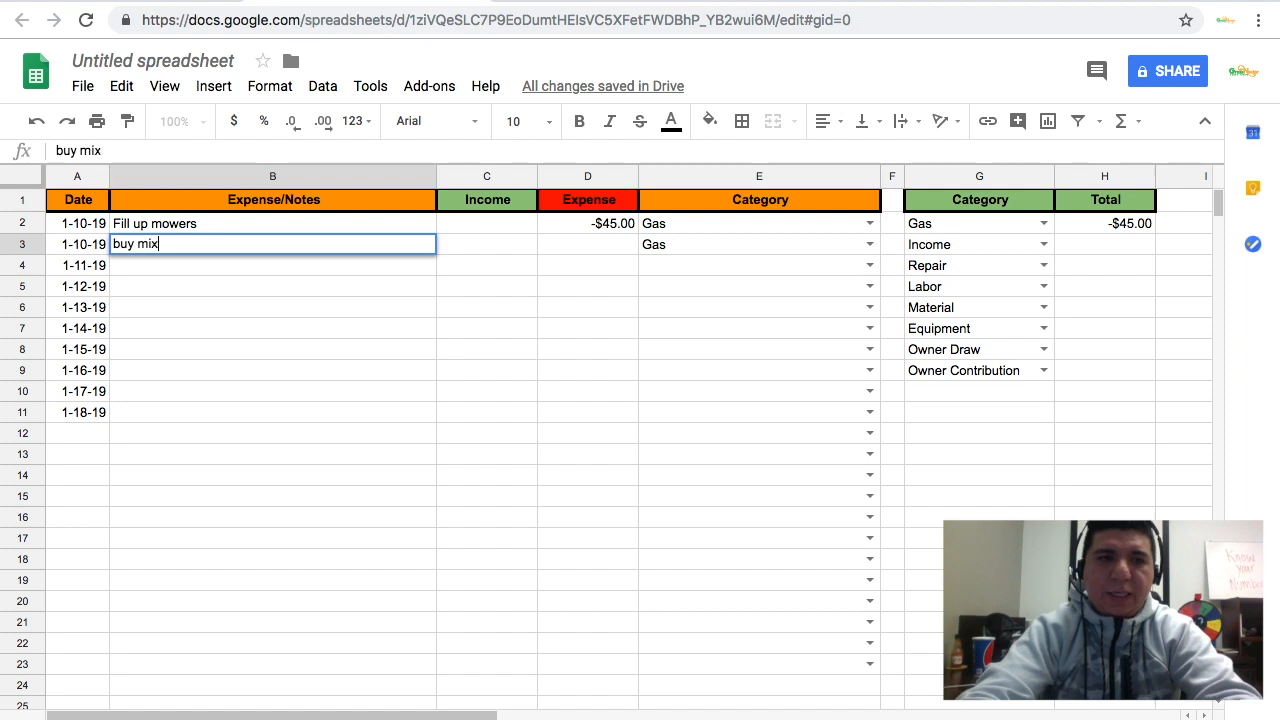
pyautogui.write(' oil')
pyautogui.press('Tab')
pyautogui.press('Tab')
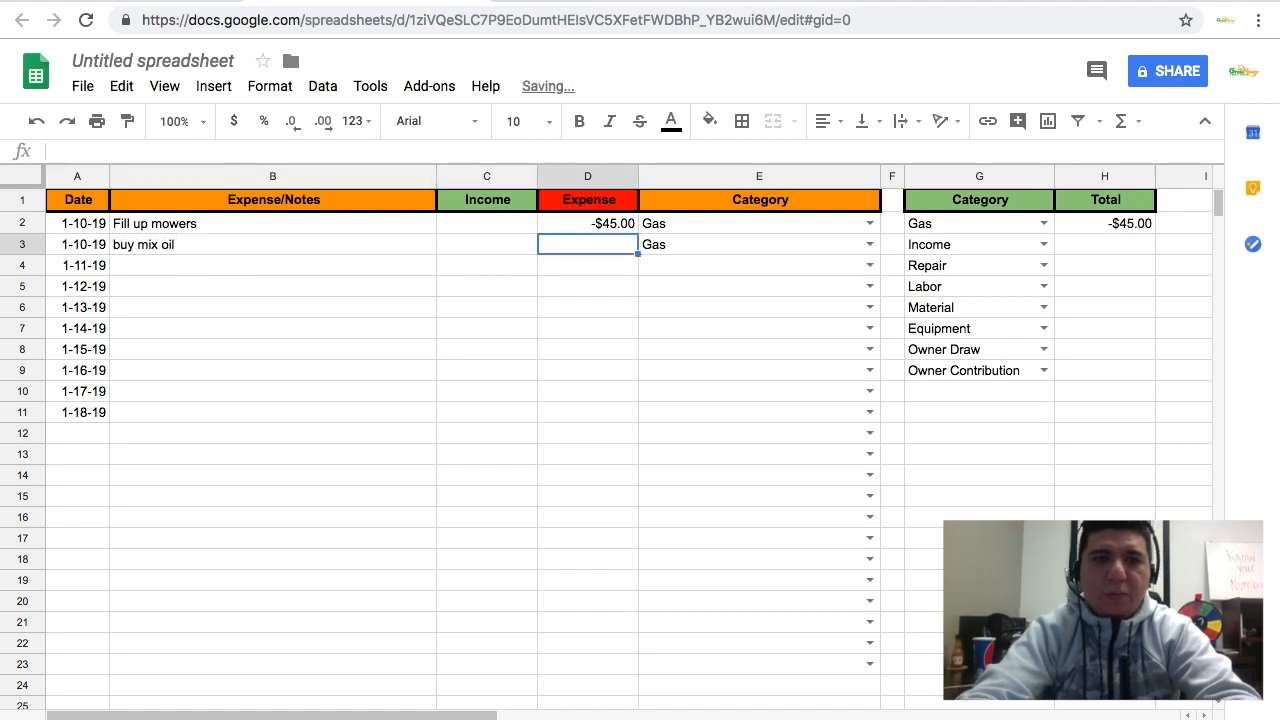
pyautogui.write('-2.5')
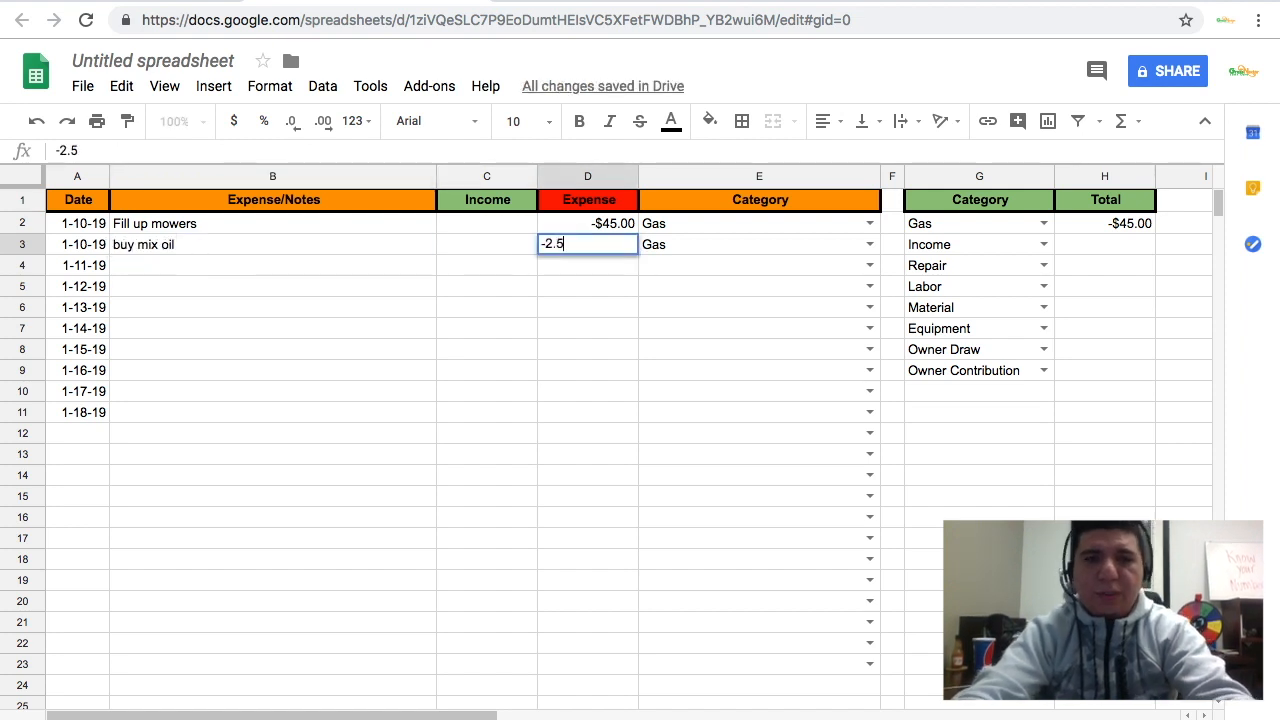
pyautogui.press('Tab')
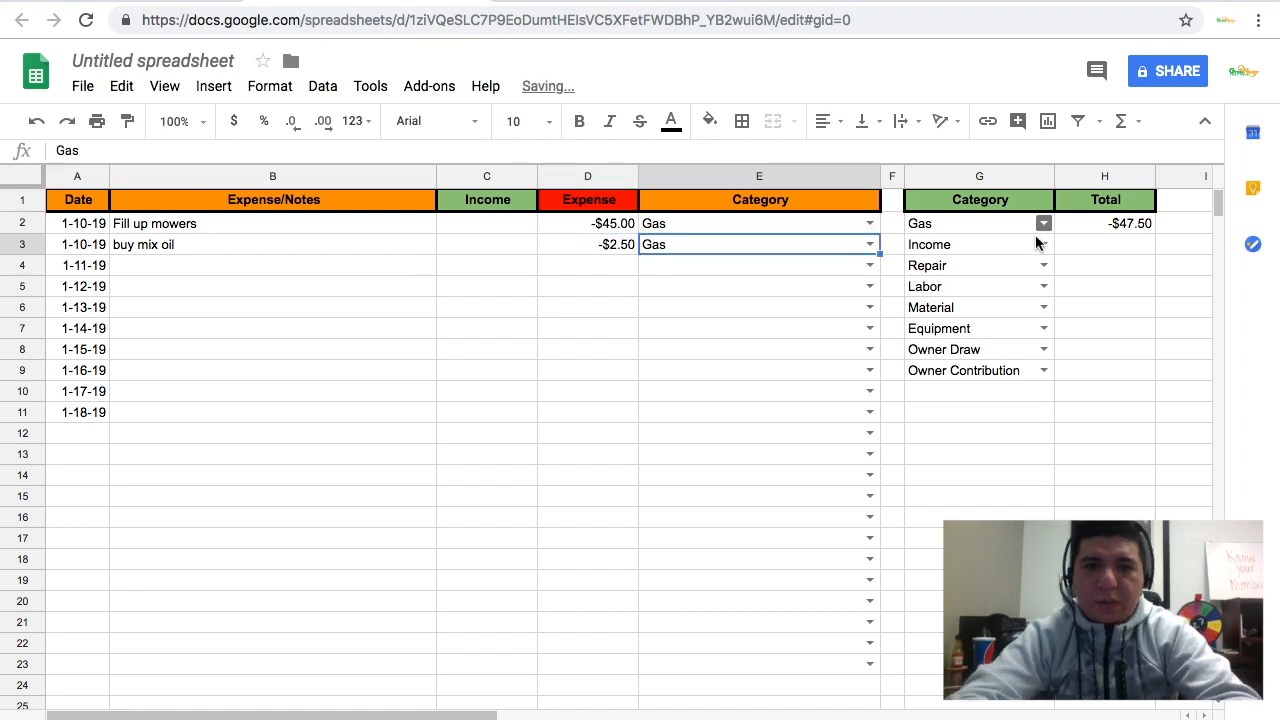
# Step: Check the Gas total and its formula in H2 against the Gas expense entries and the remaining summary rows
pyautogui.click(1128, 288)
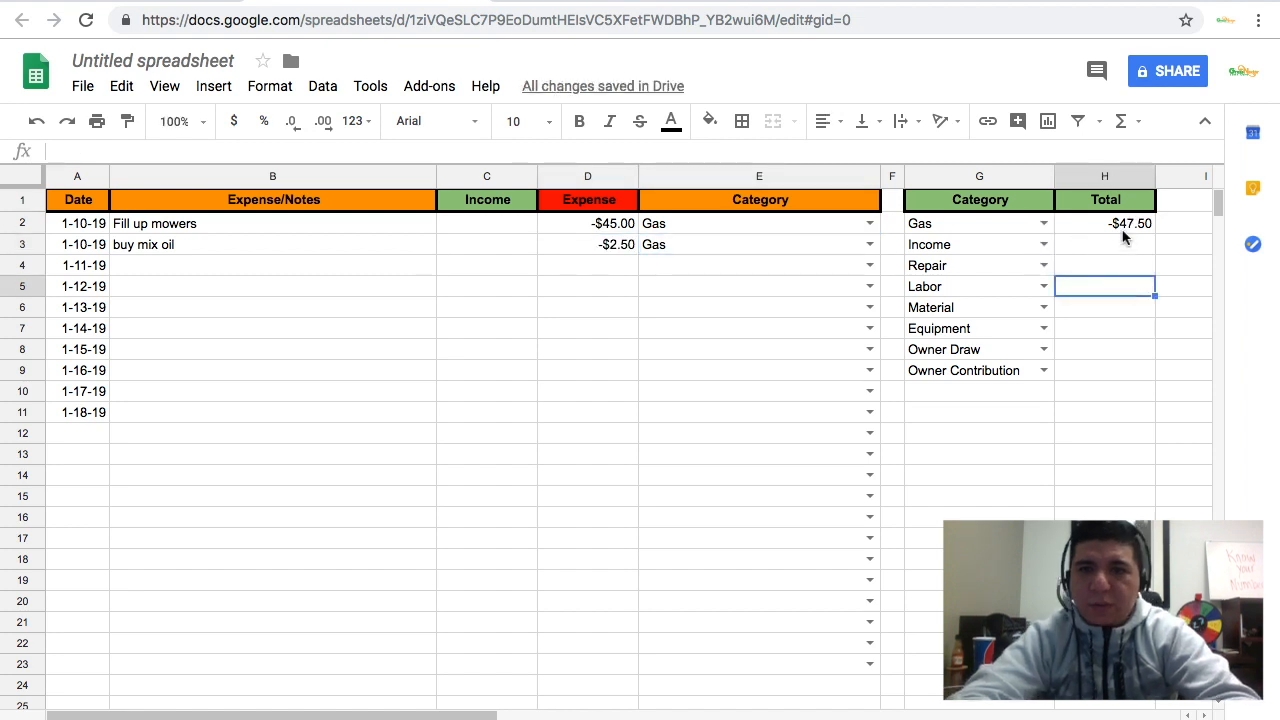
pyautogui.click(1123, 234)
pyautogui.click(760, 248)
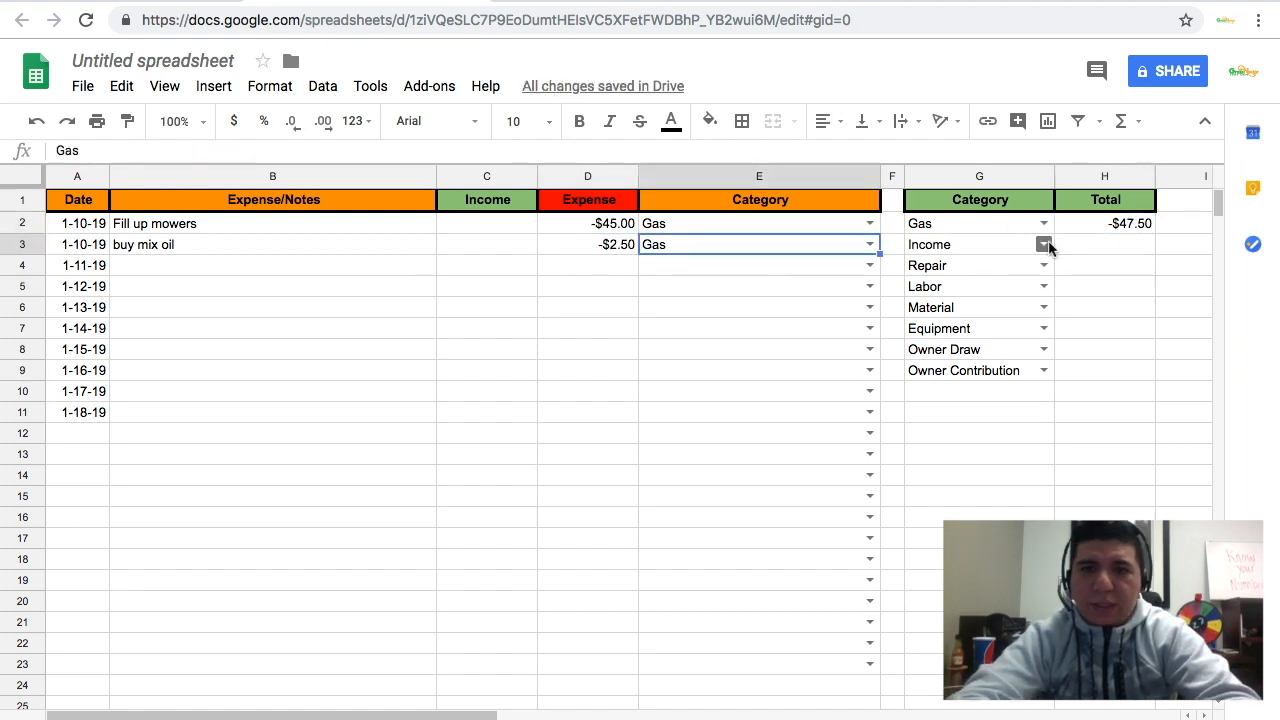
pyautogui.click(1140, 230)
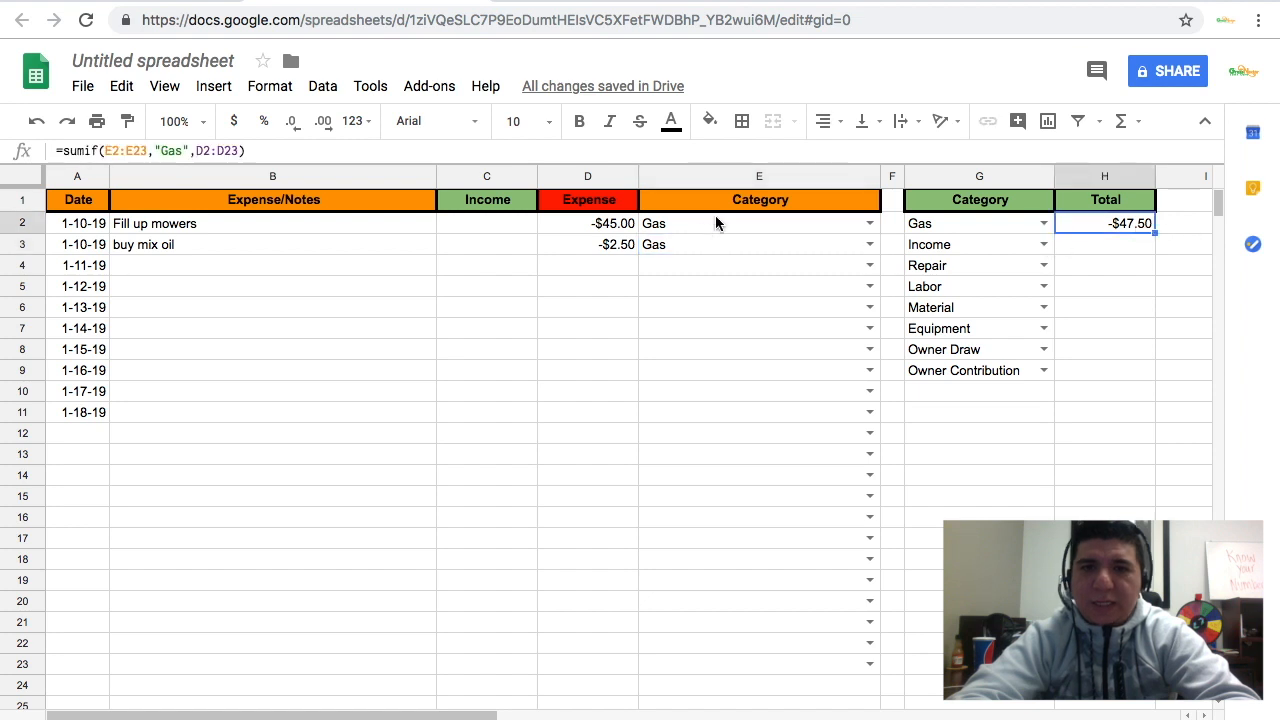
pyautogui.click(616, 223)
pyautogui.click(614, 245)
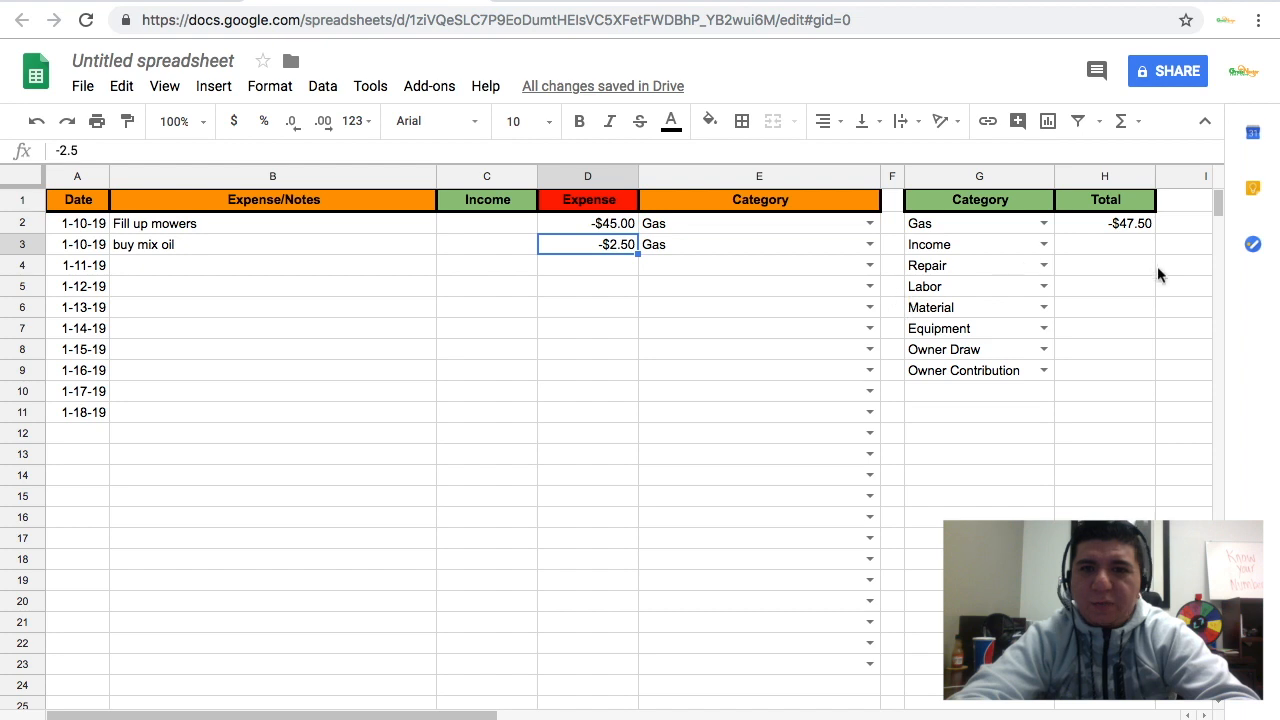
pyautogui.click(1118, 244)
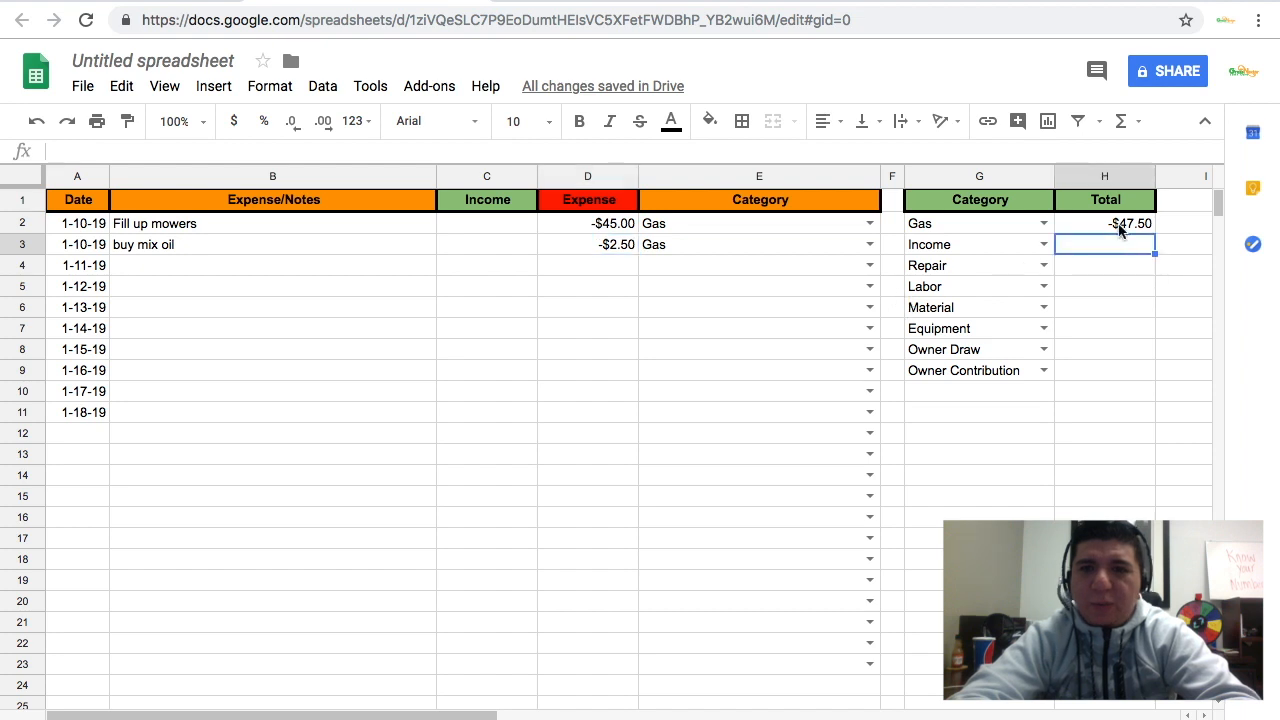
pyautogui.click(1120, 228)
pyautogui.click(1108, 246)
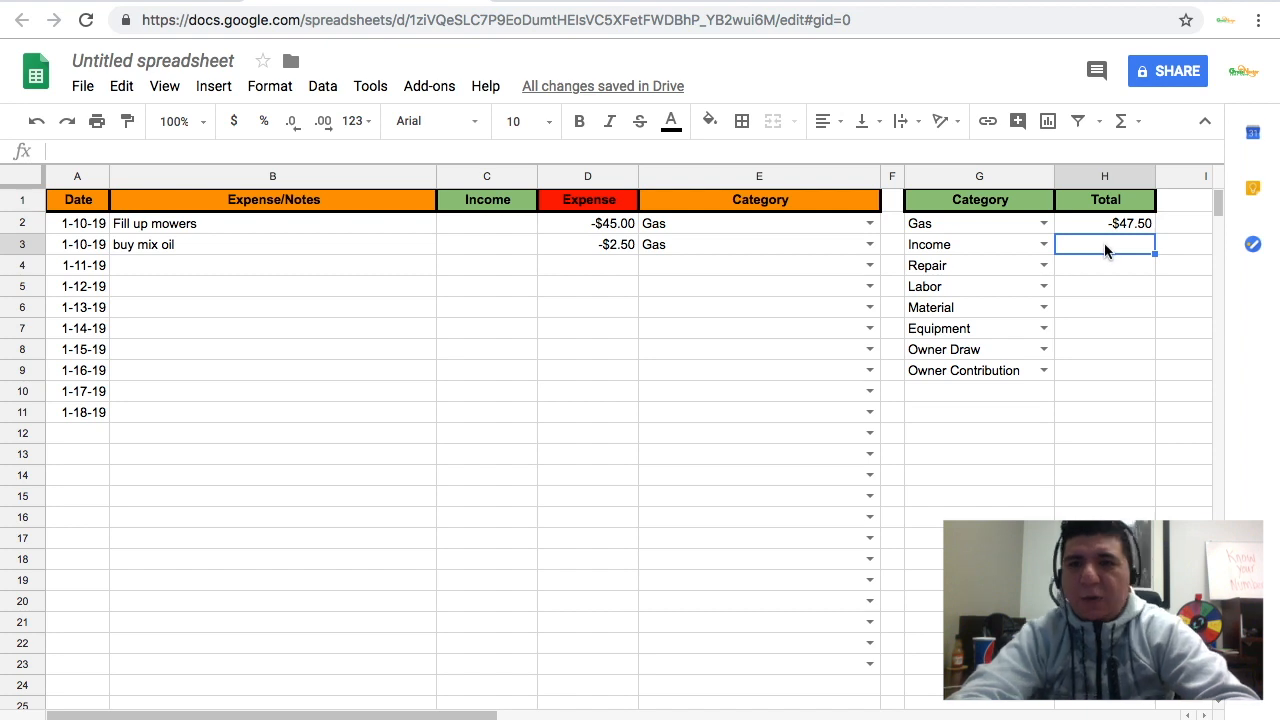
pyautogui.click(1099, 266)
pyautogui.click(1094, 370)
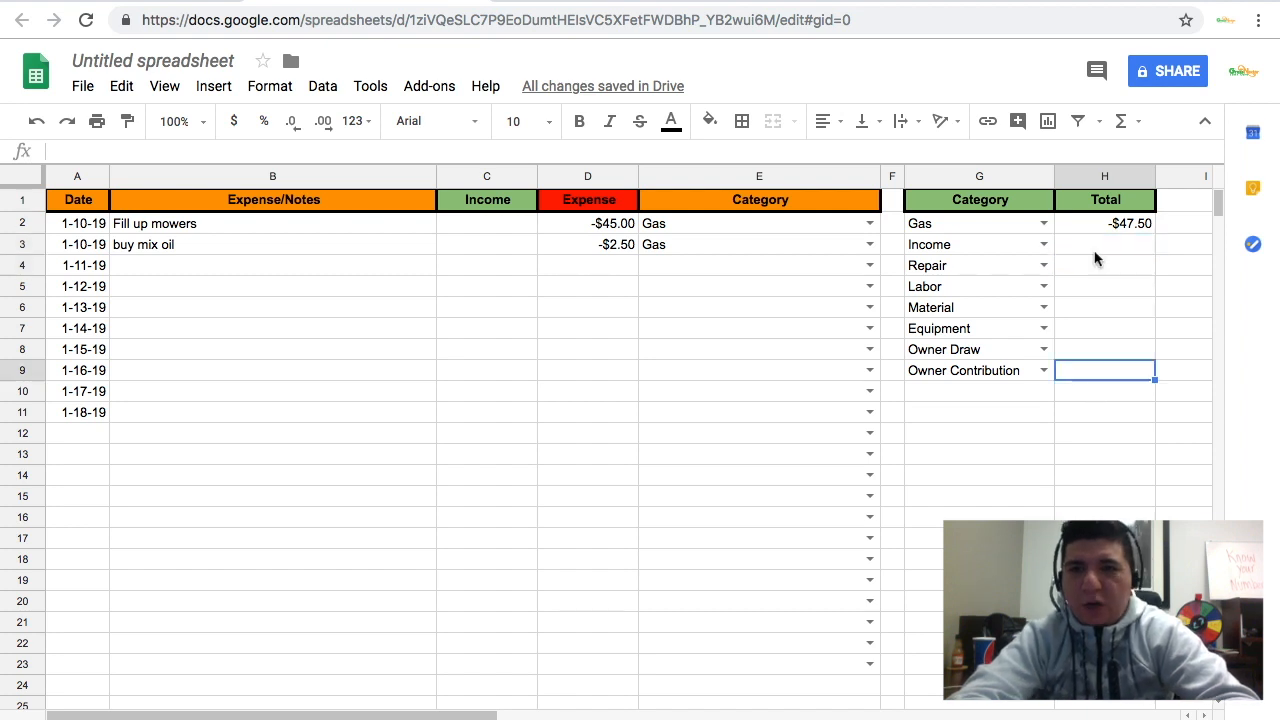
# Step: Start a SUMIF formula in H3 for the Income category's total
pyautogui.click(1094, 247)
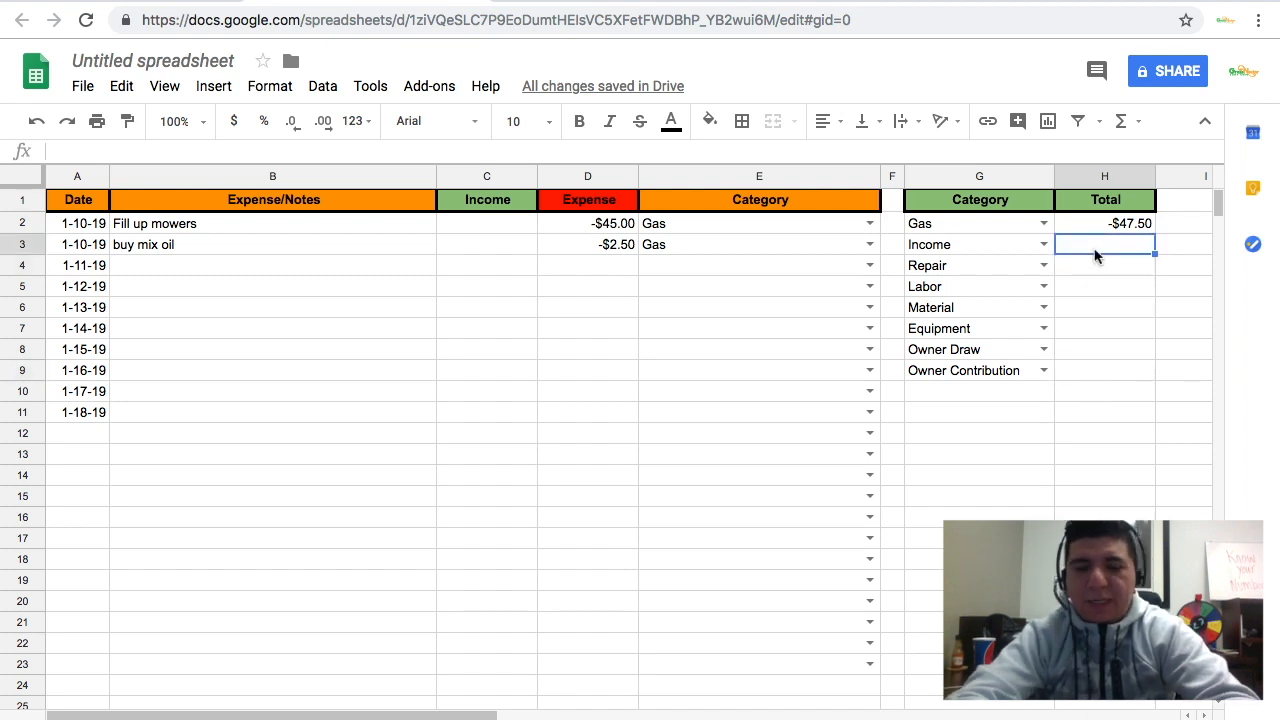
pyautogui.press('Delete')
pyautogui.write('=')
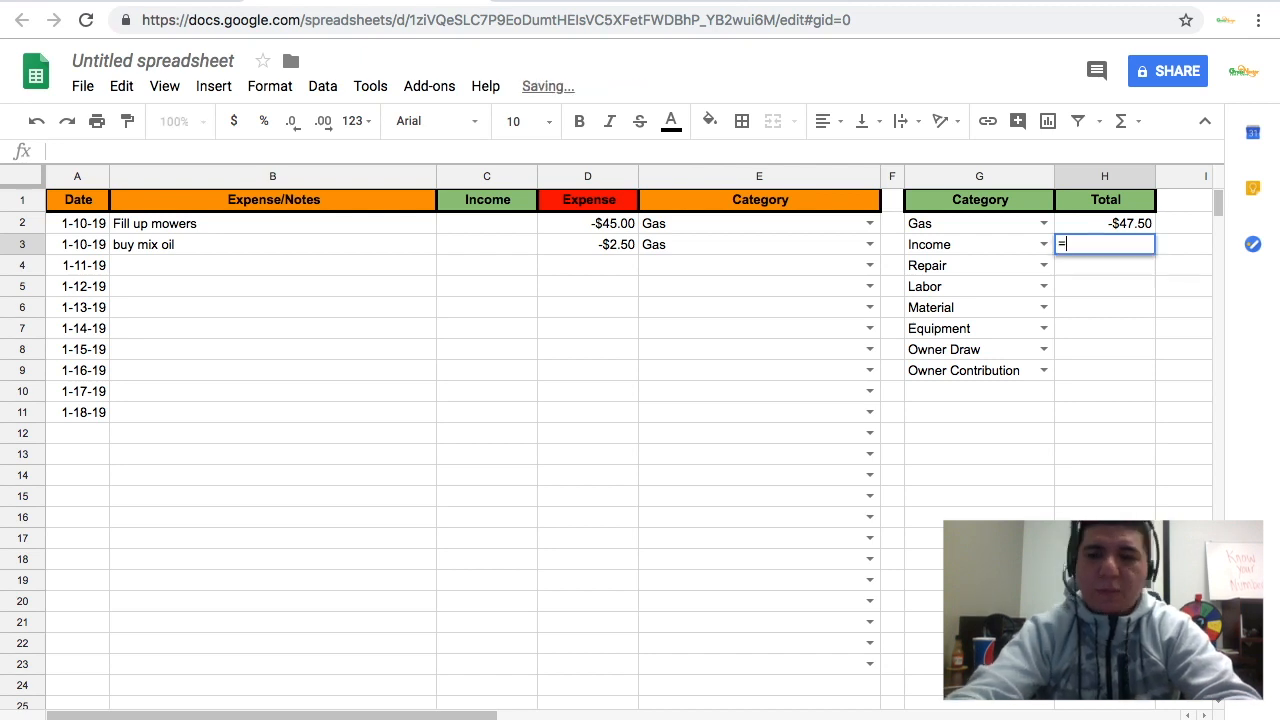
pyautogui.write('su')
pyautogui.press('BackSpace')
pyautogui.press('BackSpace')
pyautogui.write('-')
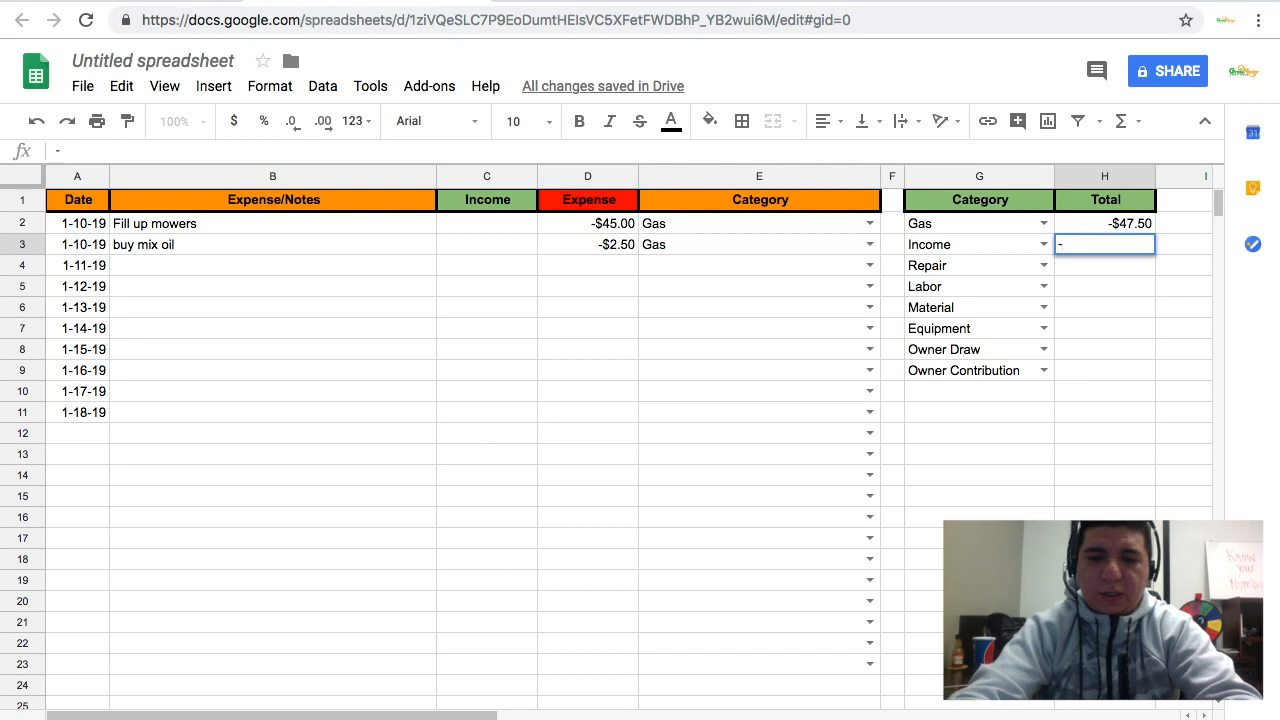
pyautogui.press('BackSpace')
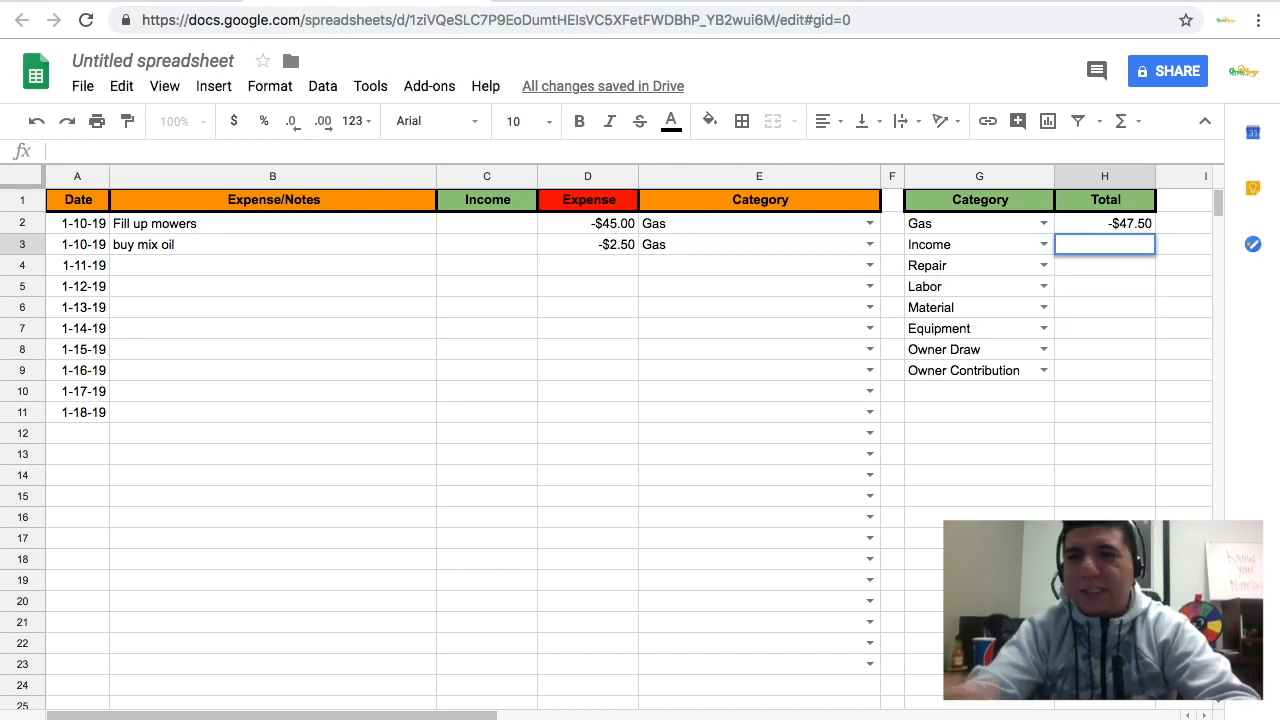
pyautogui.write('=')
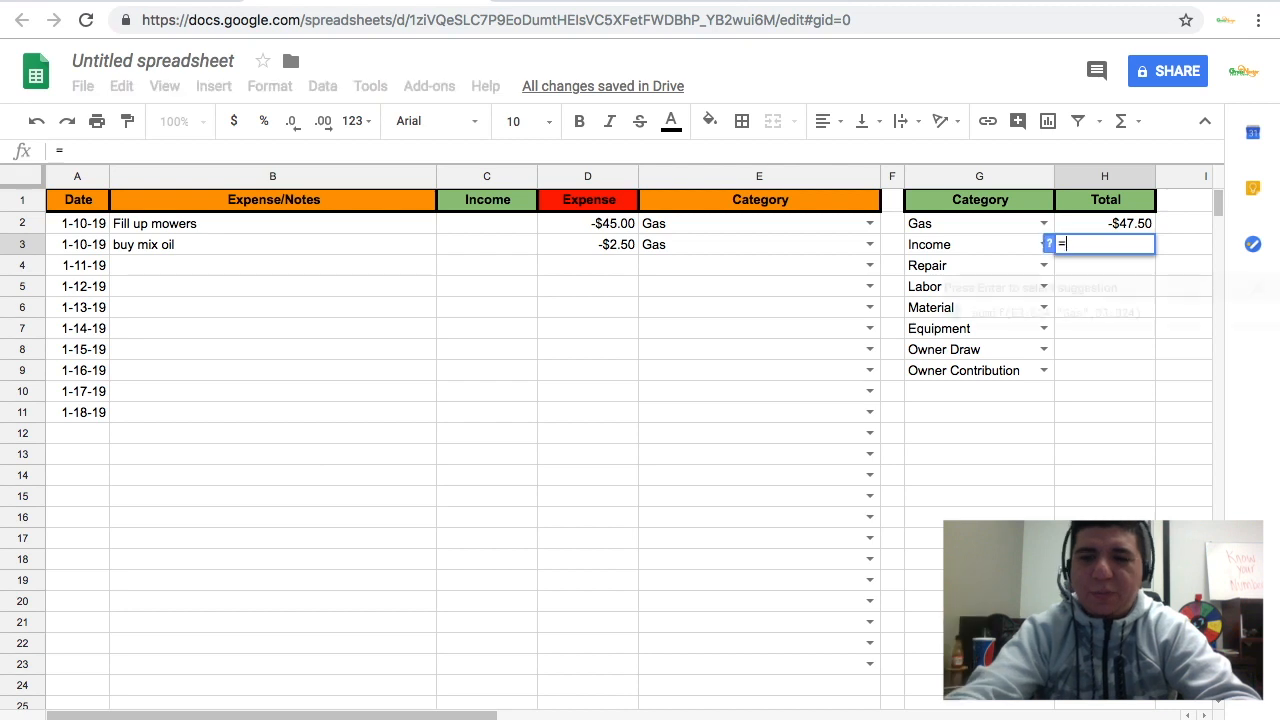
pyautogui.write('sum')
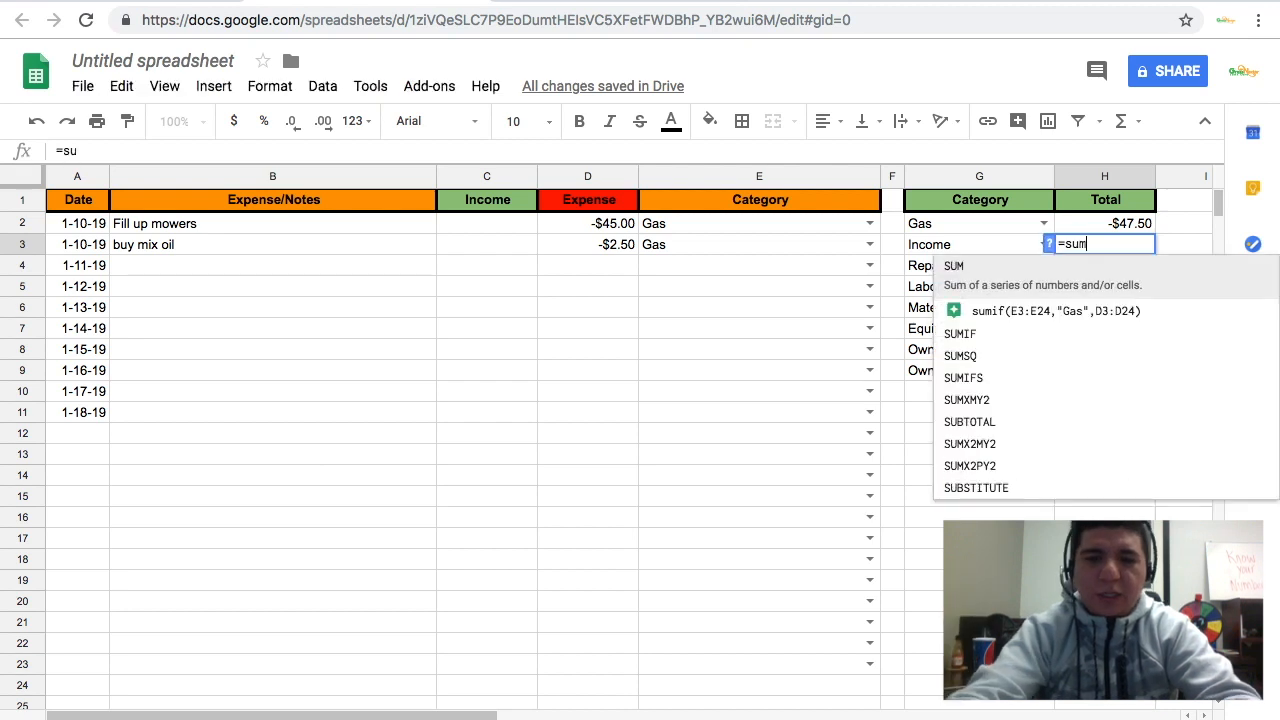
pyautogui.write('if(')
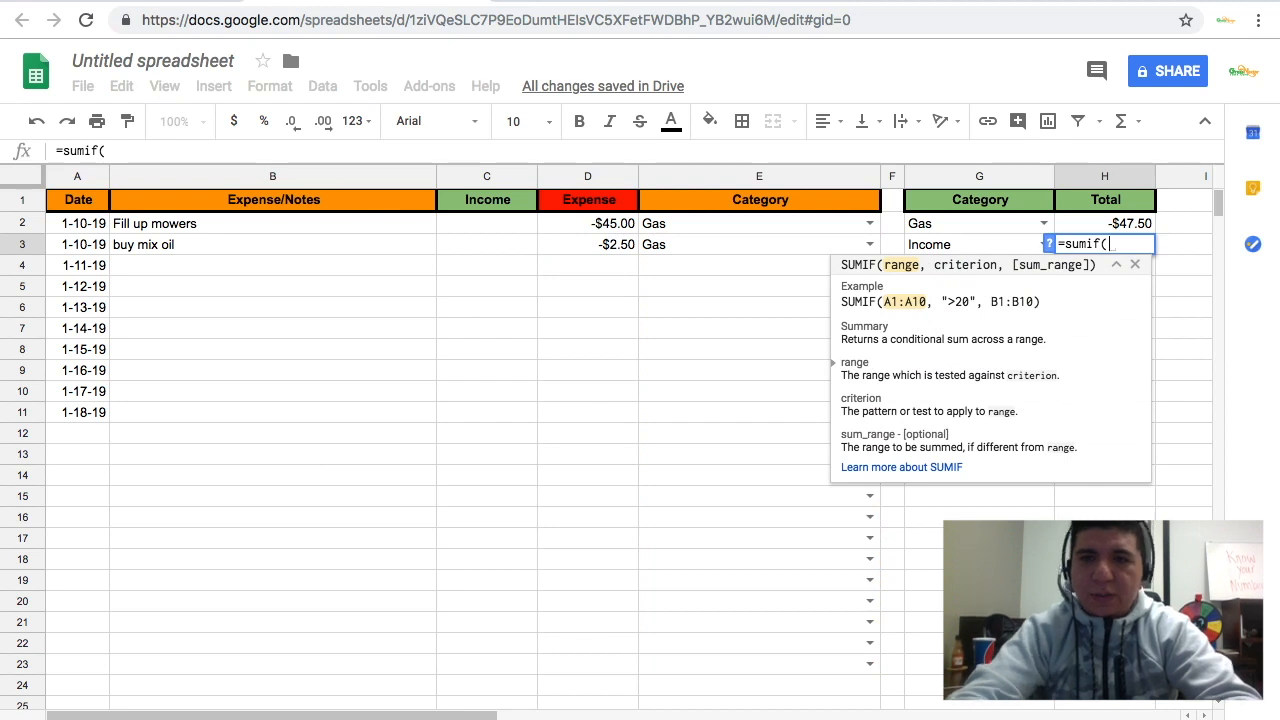
# Step: Complete H3's SUMIF formula with category range E2:E23, criterion "Income" and sum range C2:C11
pyautogui.moveTo(727, 222); pyautogui.dragTo(768, 651)
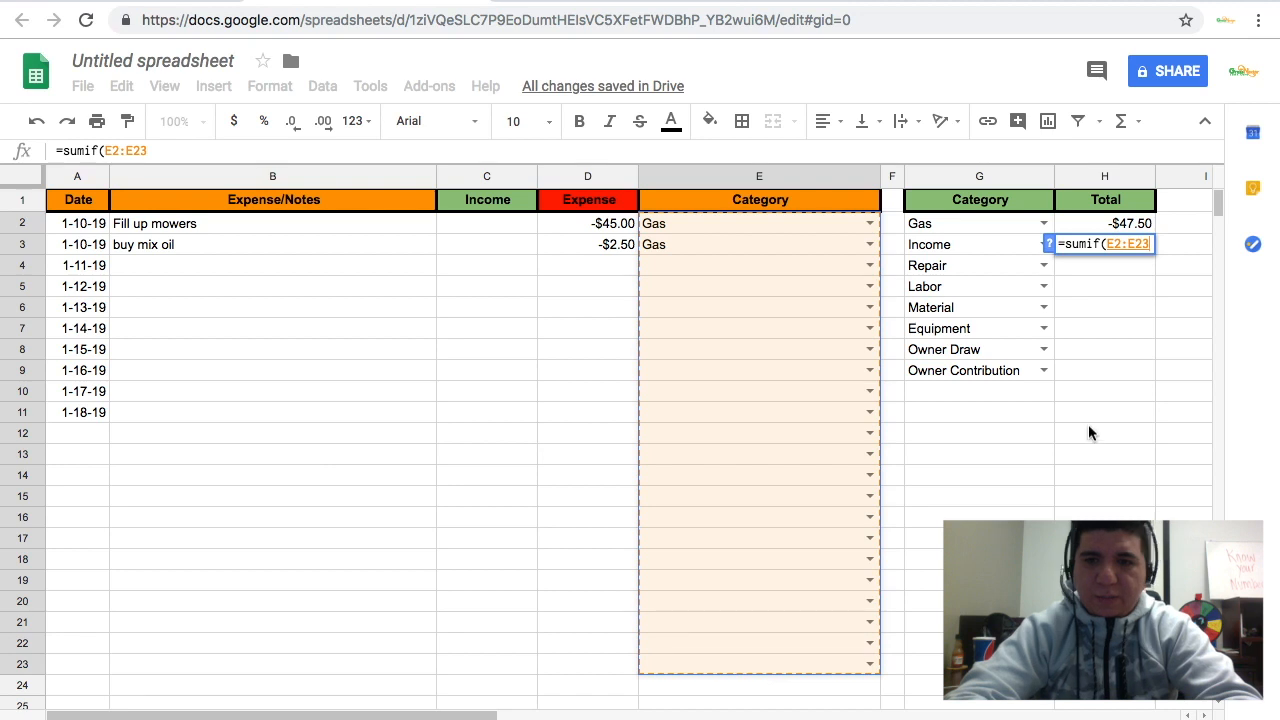
pyautogui.write(',')
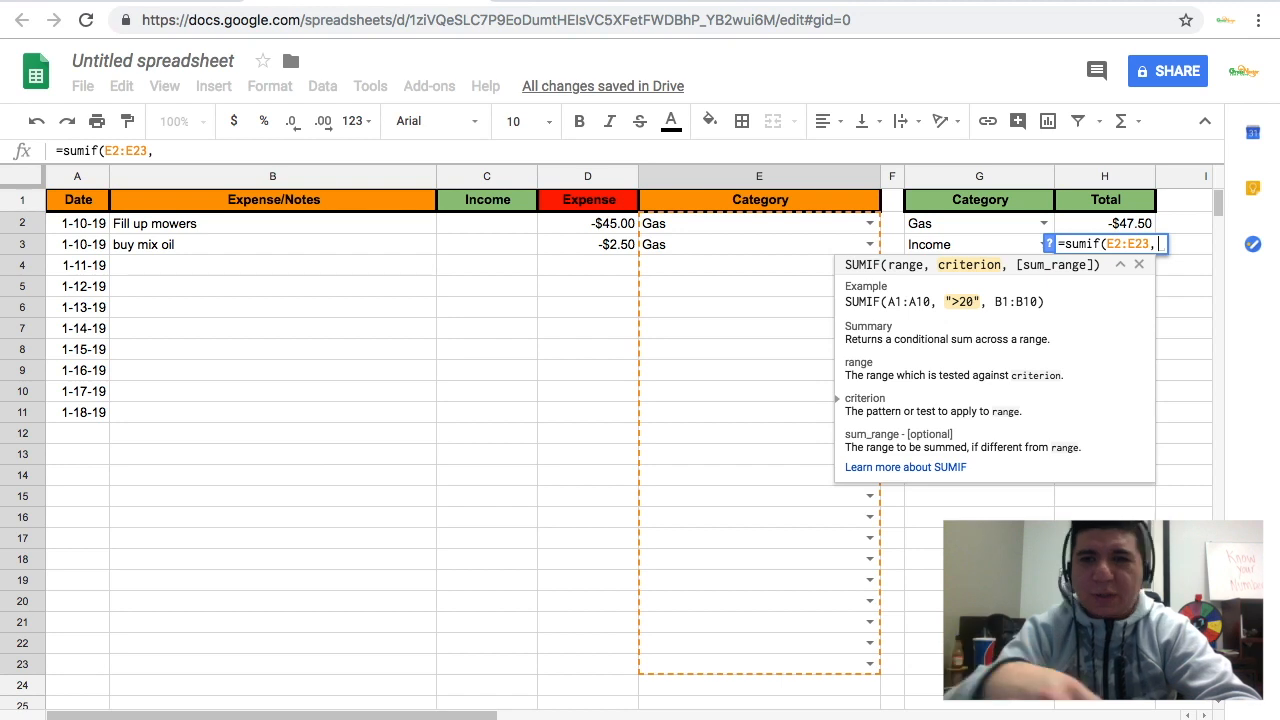
pyautogui.write('"')
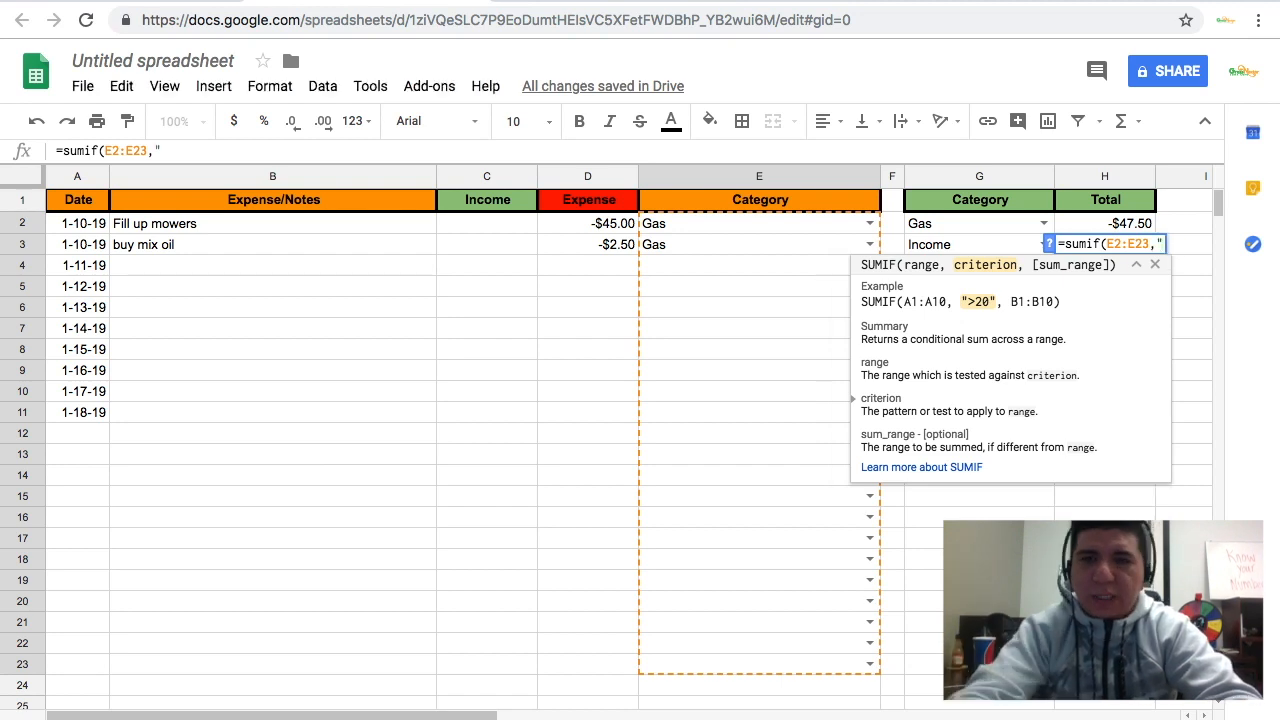
pyautogui.write('Income')
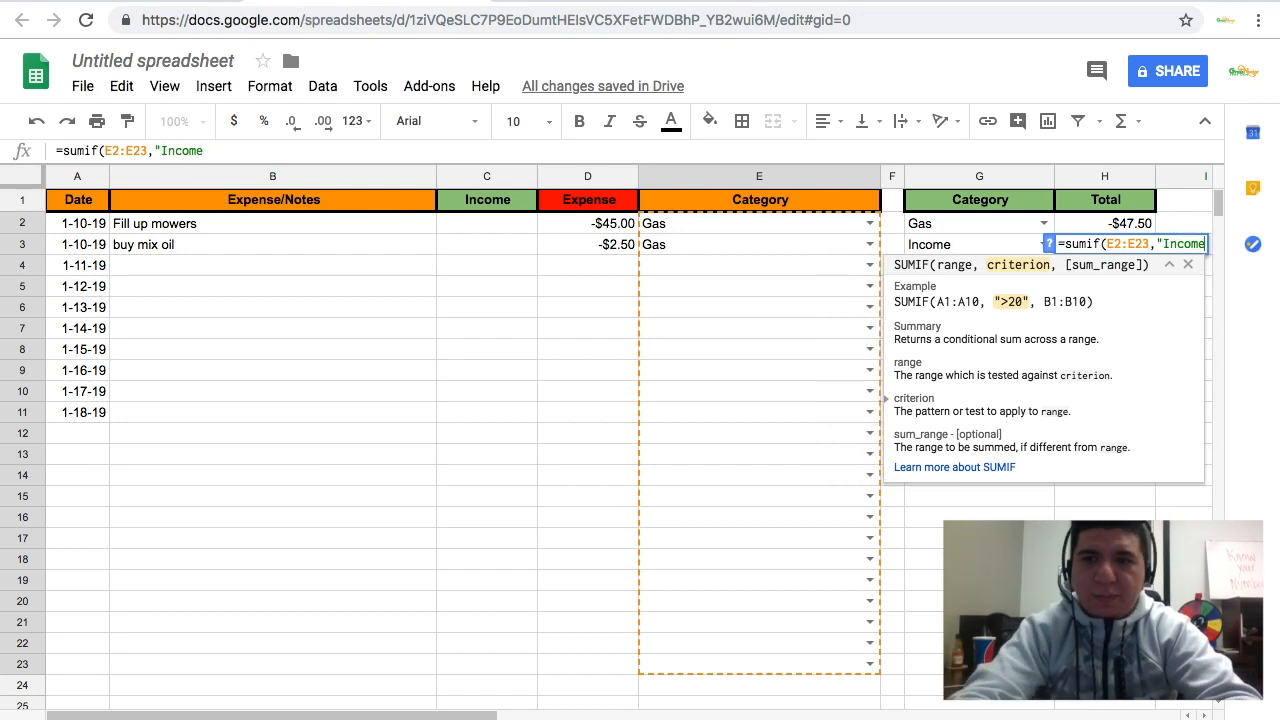
pyautogui.write('"')
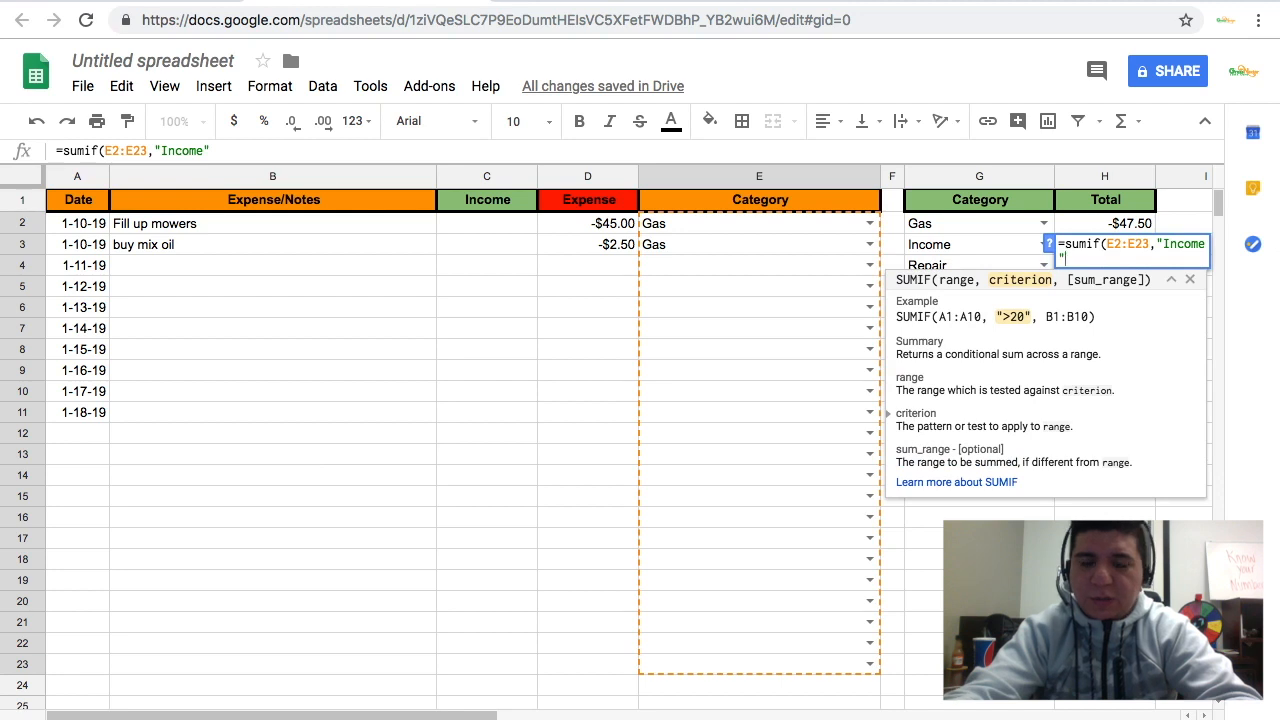
pyautogui.write(',')
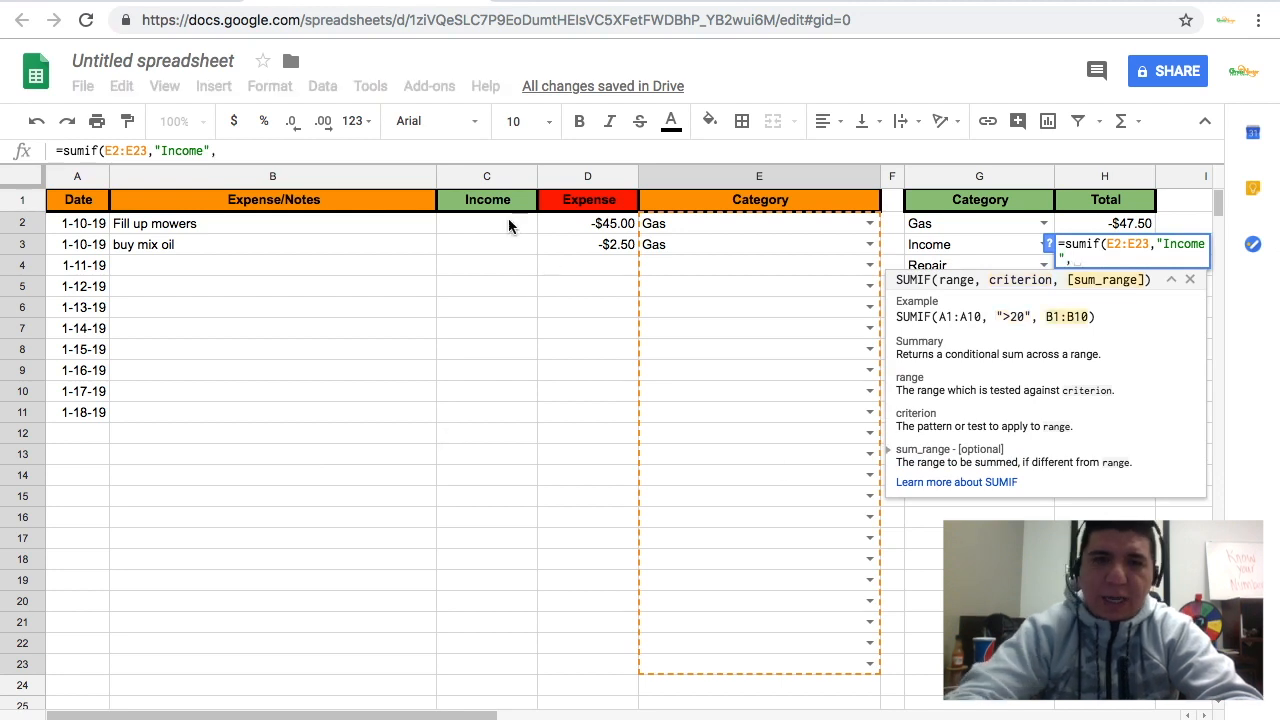
pyautogui.moveTo(508, 218); pyautogui.dragTo(509, 418)
pyautogui.write(')')
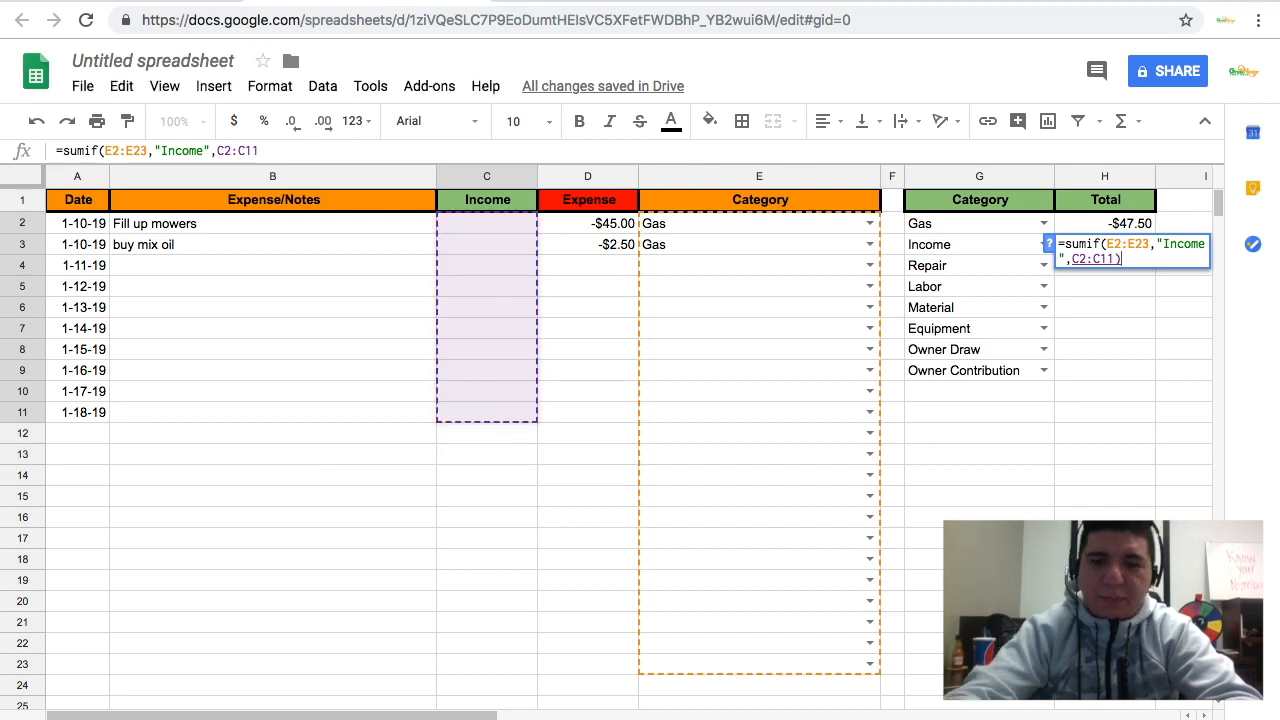
pyautogui.press('Return')
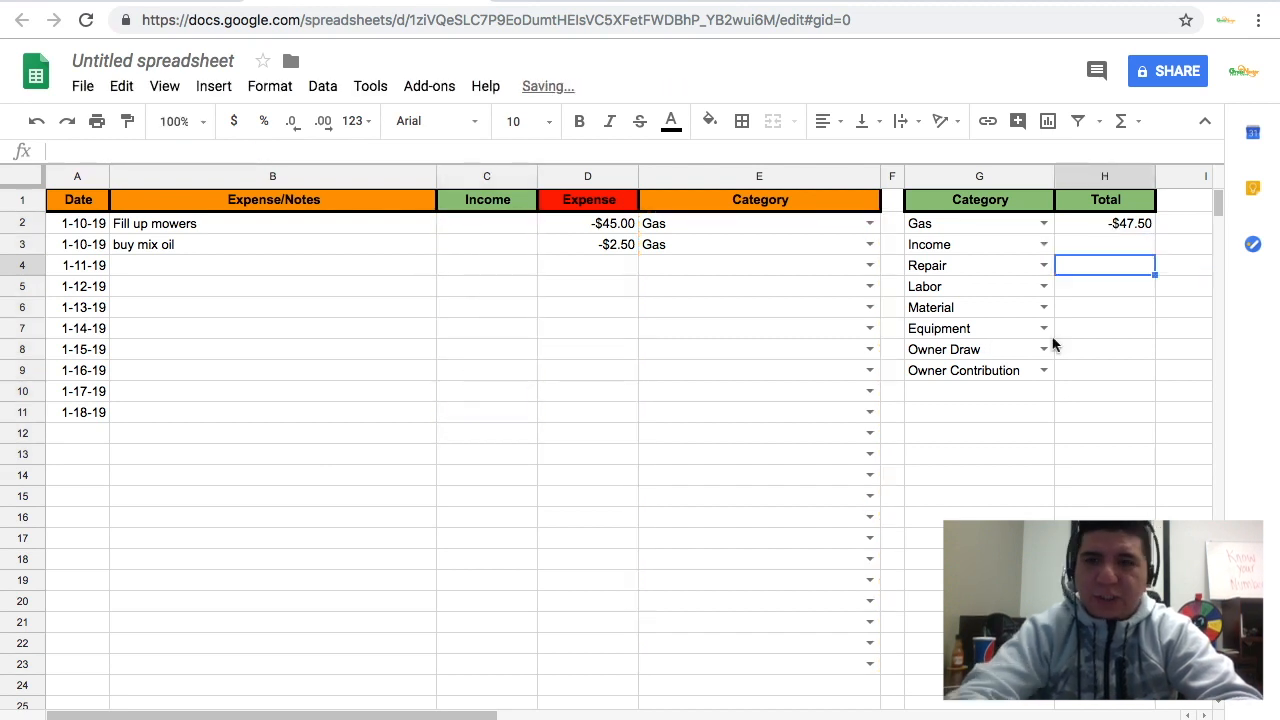
# Step: Try to copy H3's Income formula into the Repair and Labor totals in H4 and H5, and undo both pastes
pyautogui.click(1133, 250)
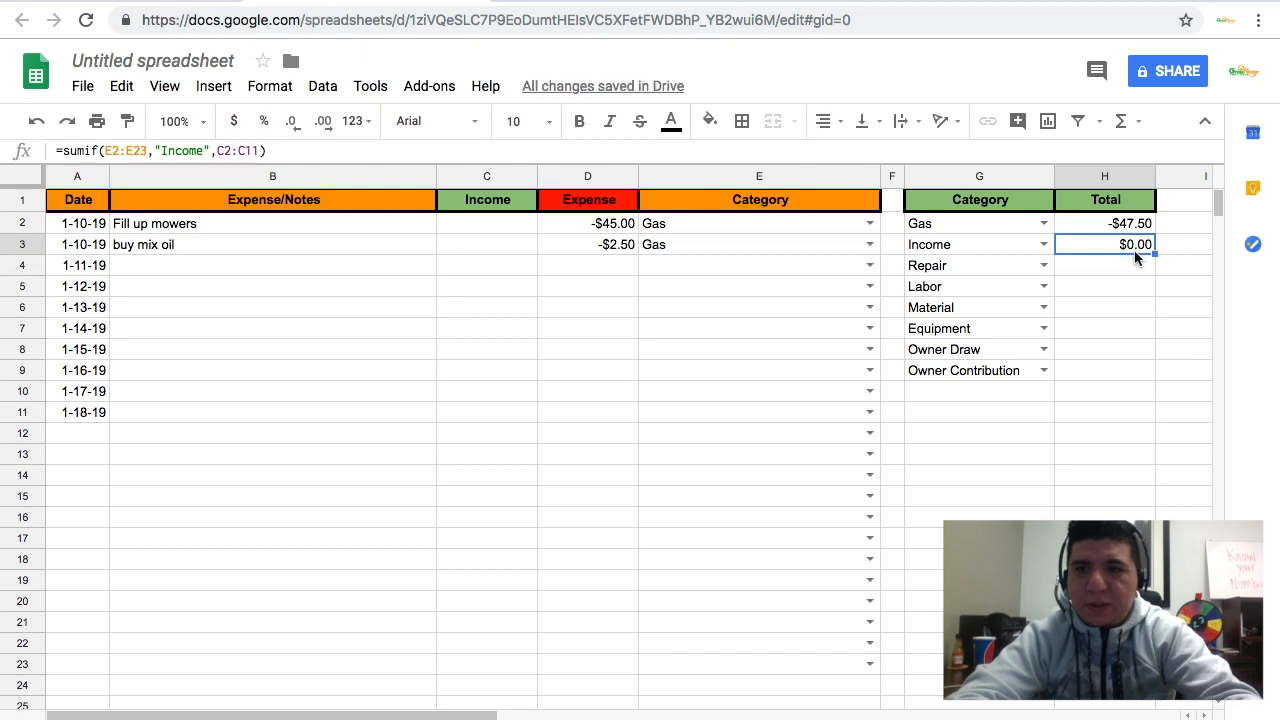
pyautogui.click(1119, 265)
pyautogui.write('=sumif(E3:E24,"Income",C3:C12)')
pyautogui.click(1114, 287)
pyautogui.write('=sumif(E4:E25,"Income",C4:C13)')
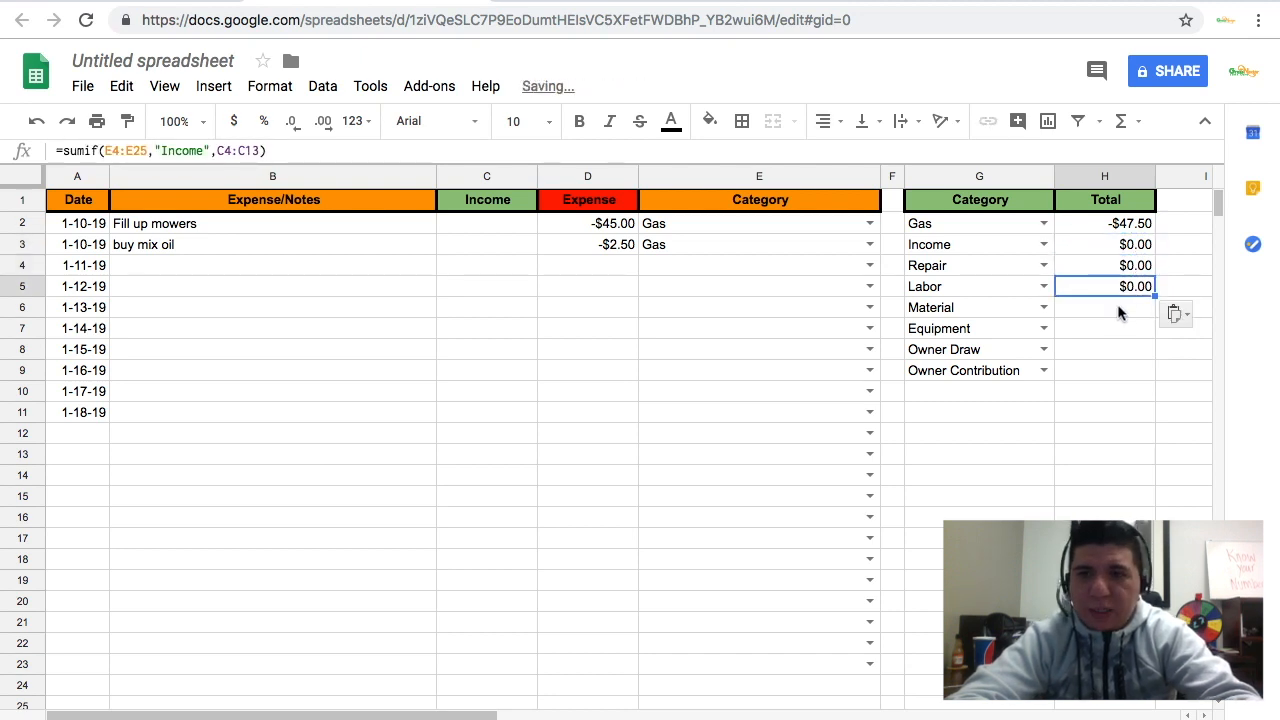
pyautogui.hotkey('ctrl', 'z')
pyautogui.hotkey('ctrl', 'z')
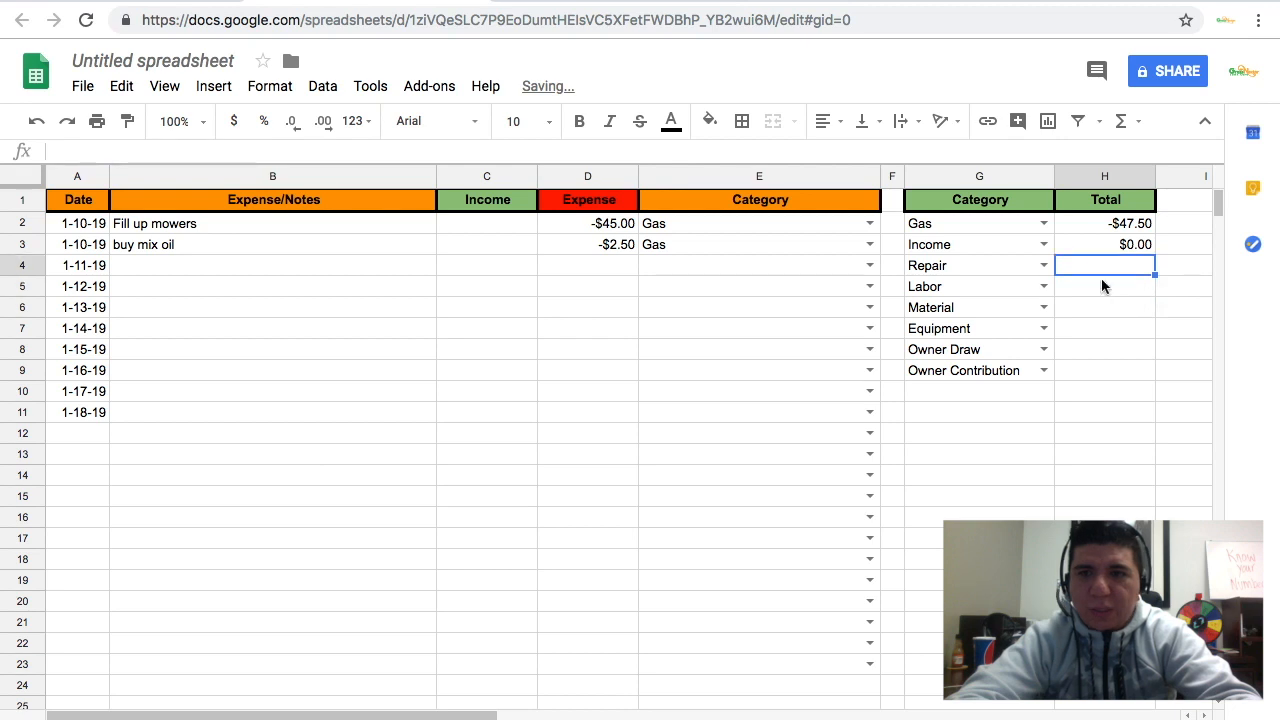
# Step: Enter a SUM formula in H4 for the Repair total with the arguments E2:E23, "Repair" and D2:D23
pyautogui.write('=')
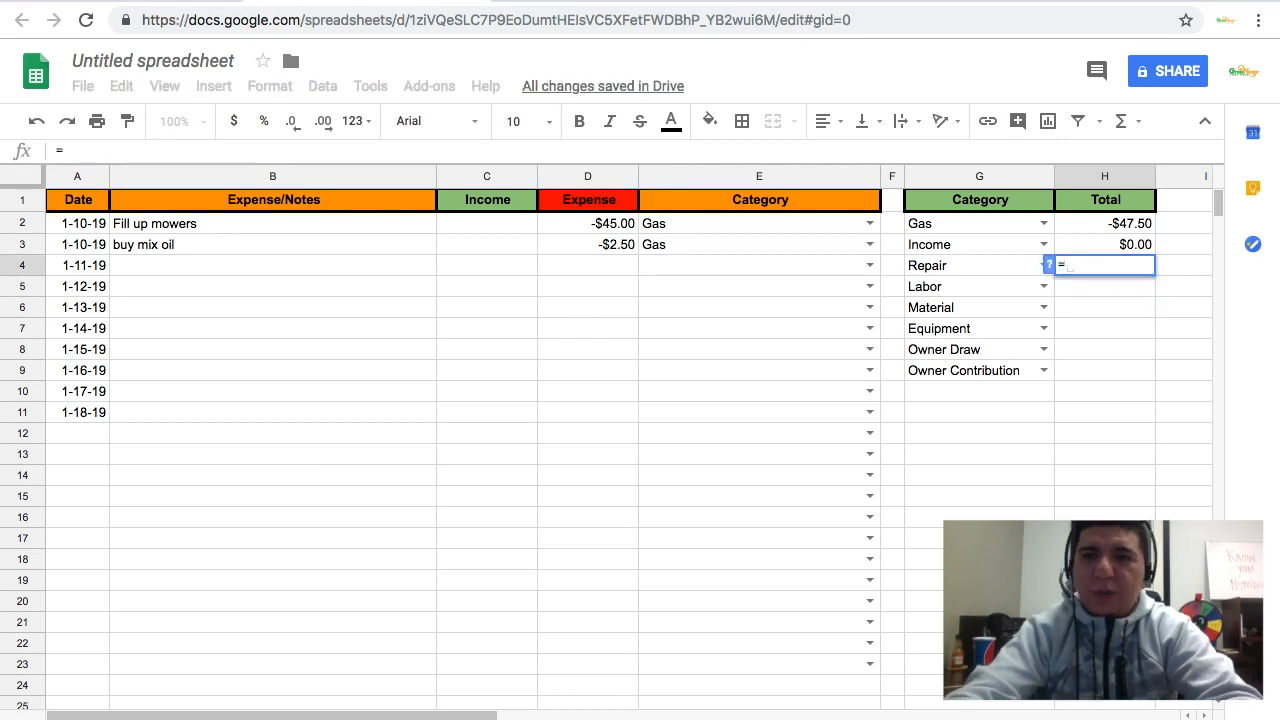
pyautogui.write('sum(')
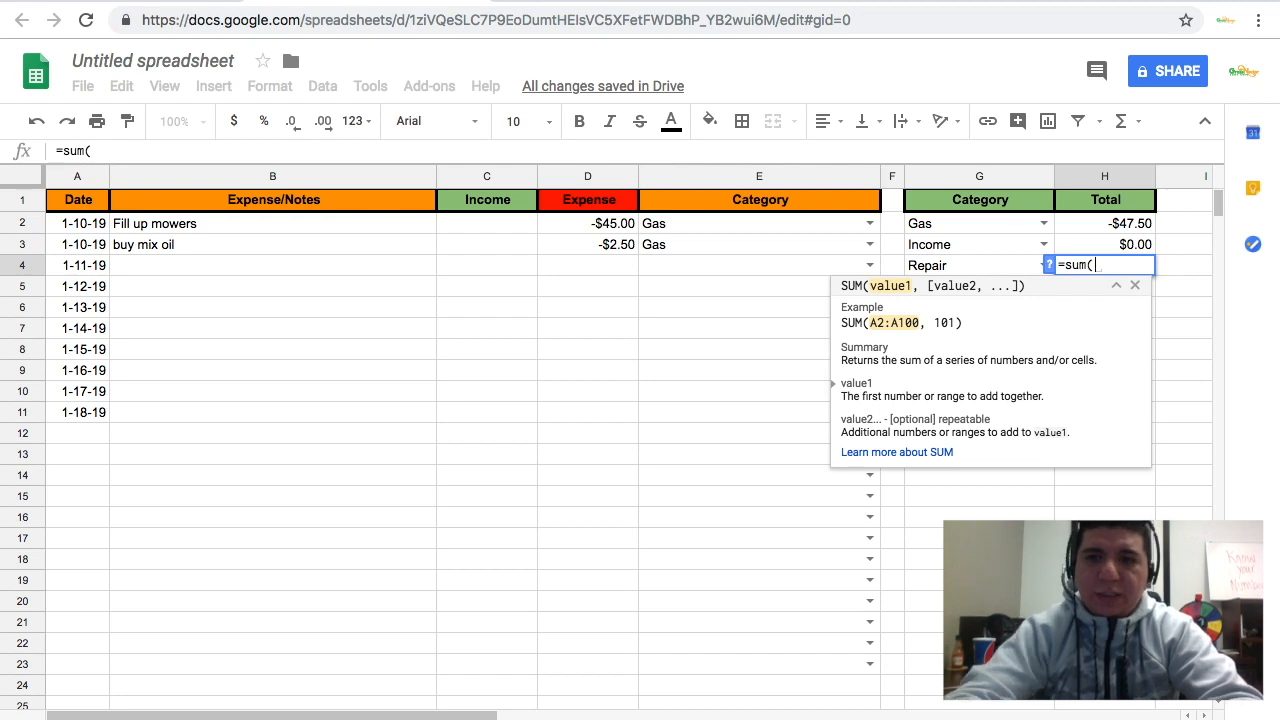
pyautogui.moveTo(776, 224); pyautogui.dragTo(806, 668)
pyautogui.write(', ')
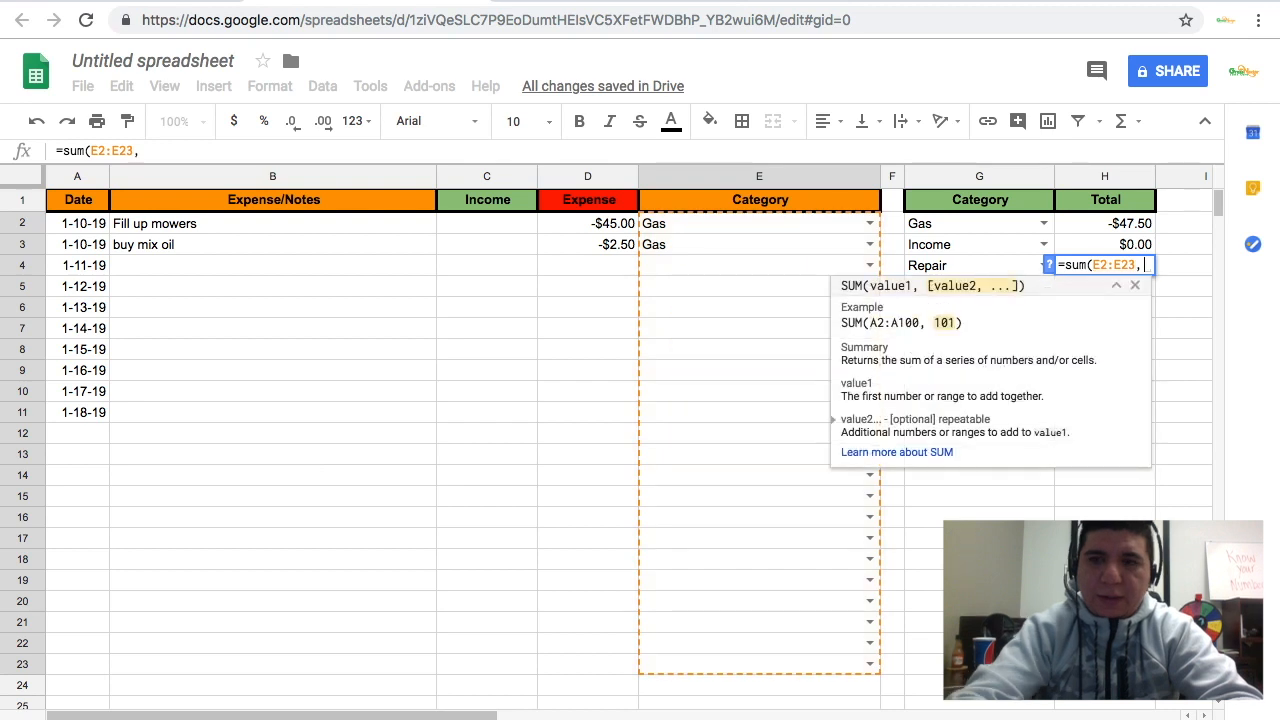
pyautogui.write('"')
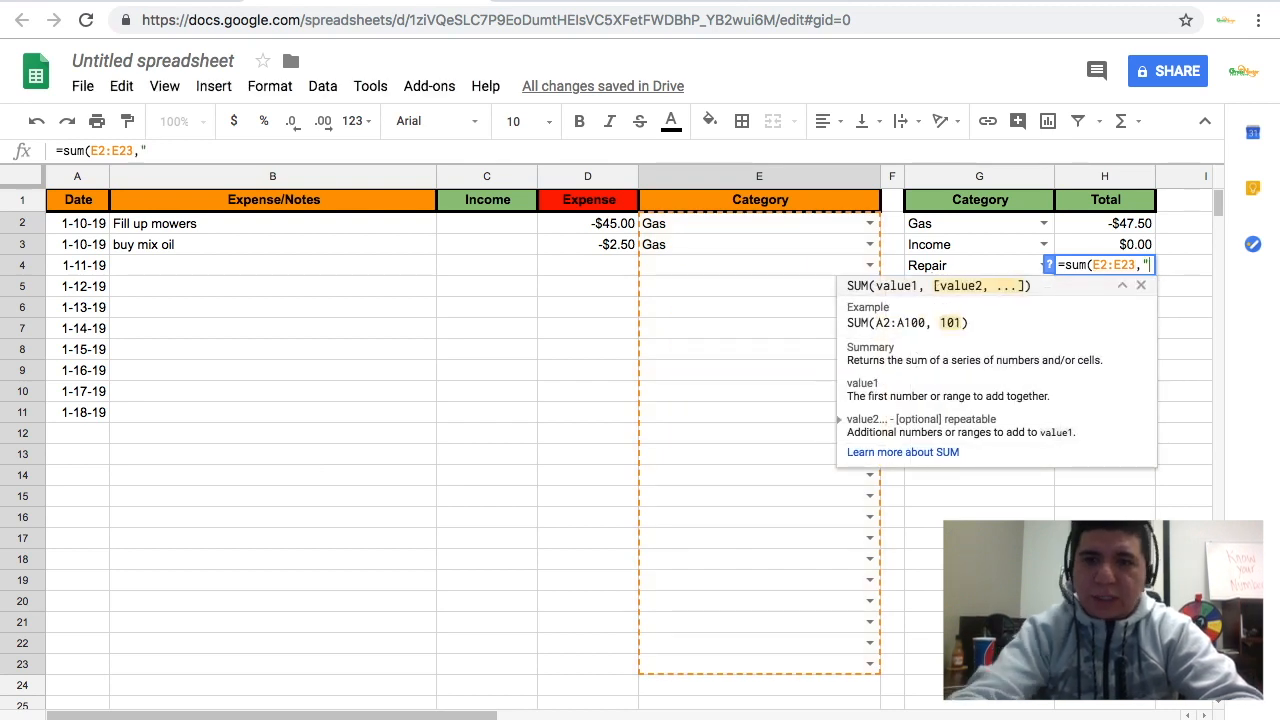
pyautogui.write('Repair"')
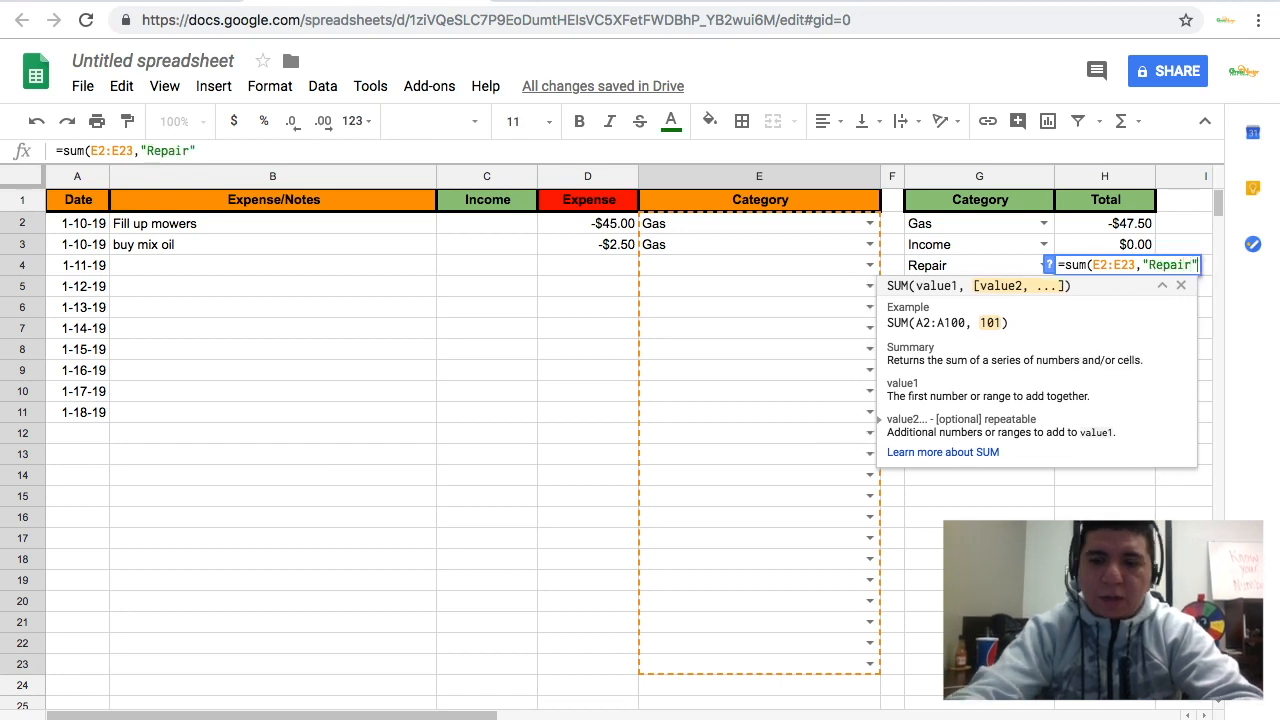
pyautogui.write(',')
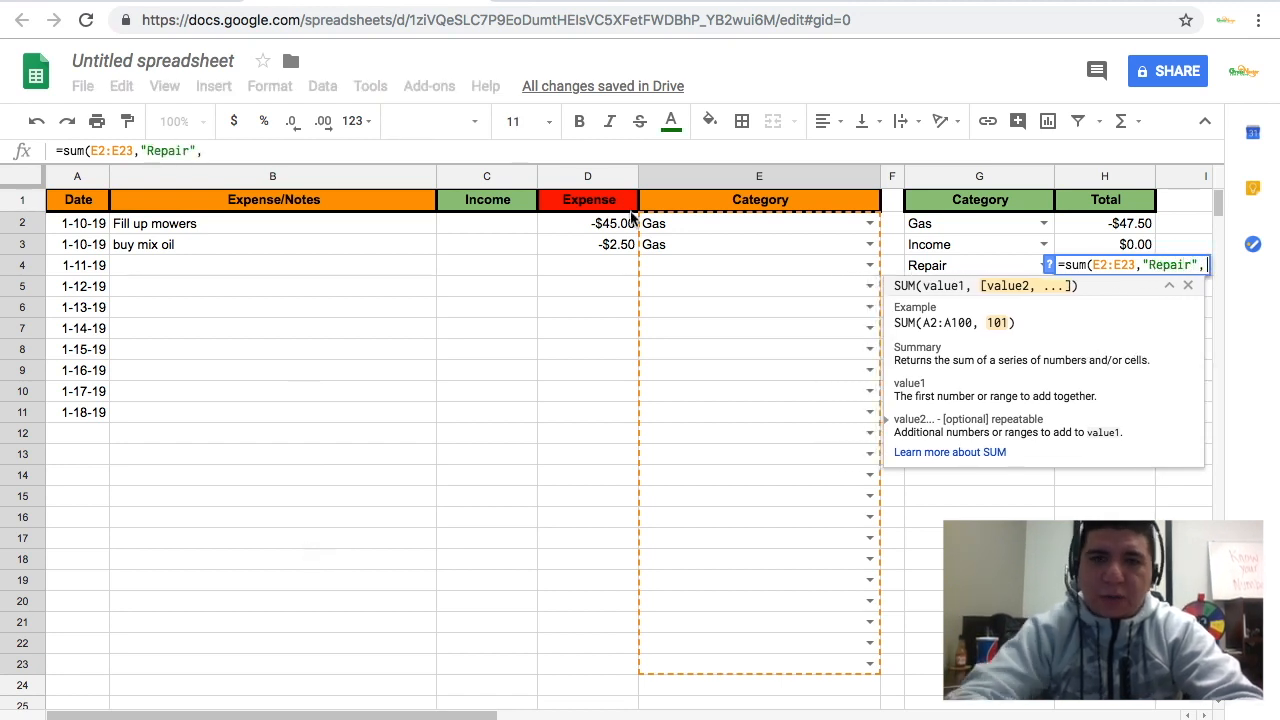
pyautogui.moveTo(600, 223); pyautogui.dragTo(598, 665)
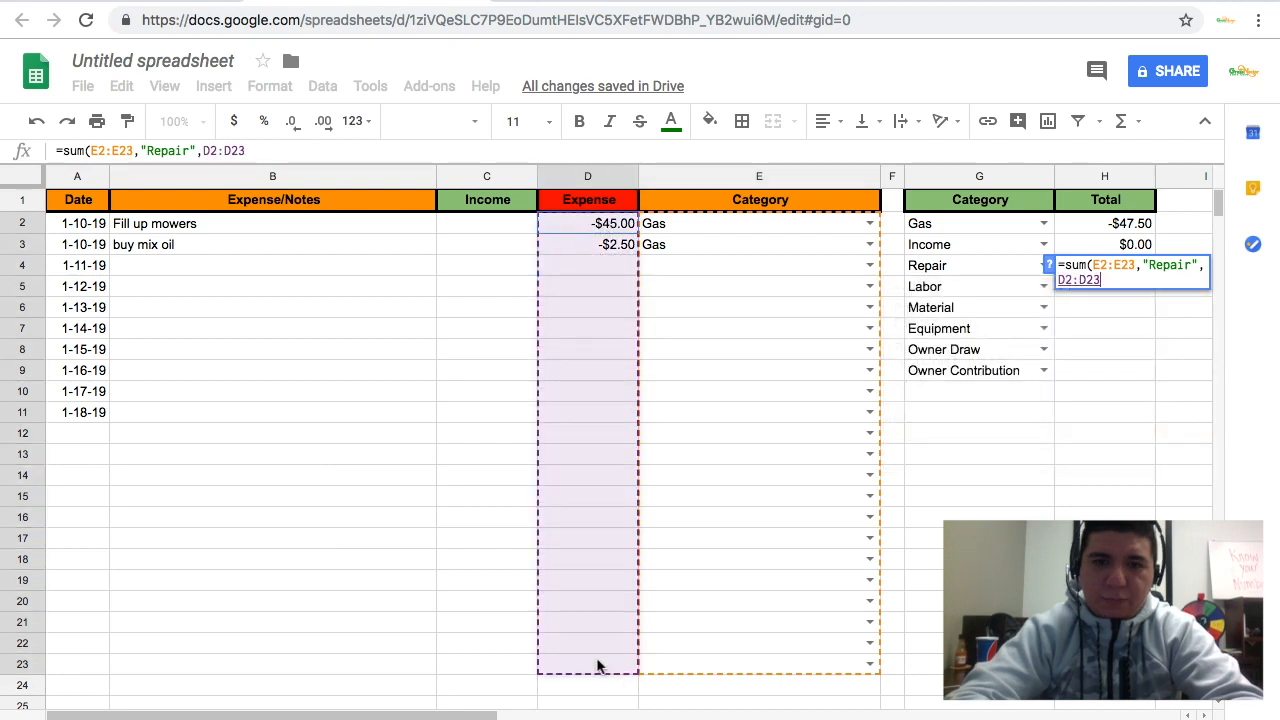
pyautogui.write(')')
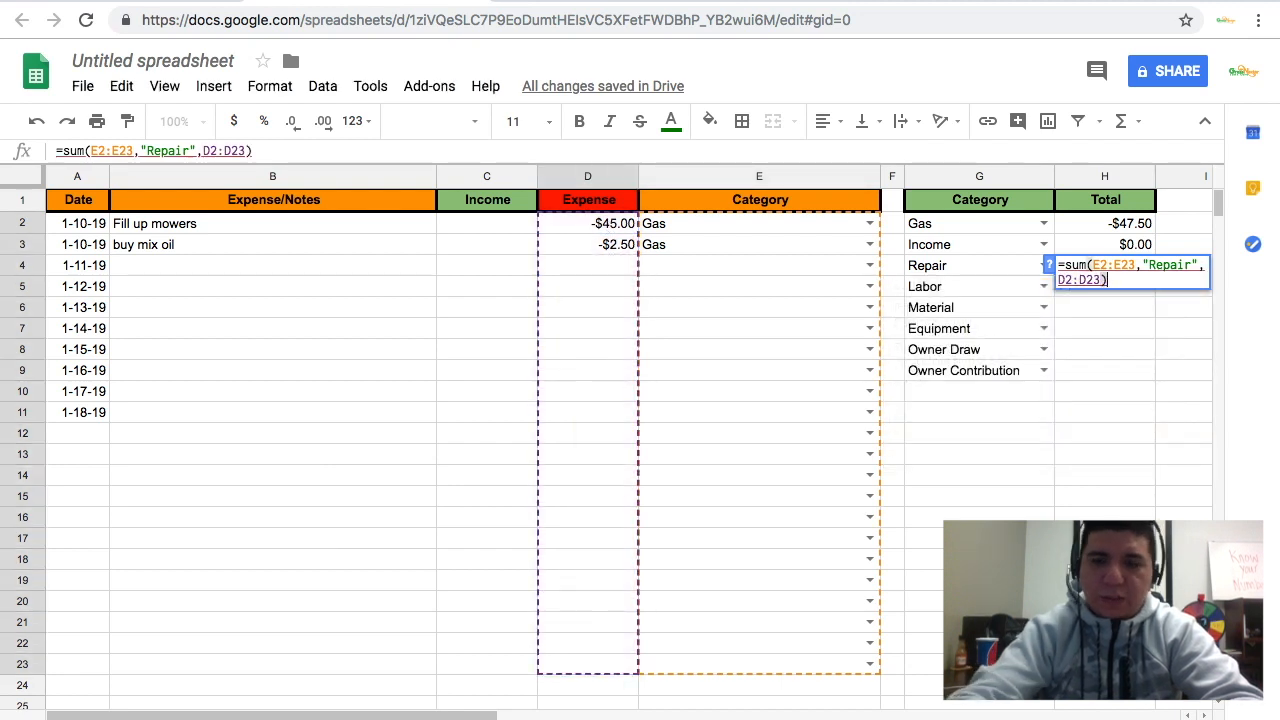
pyautogui.press('Return')
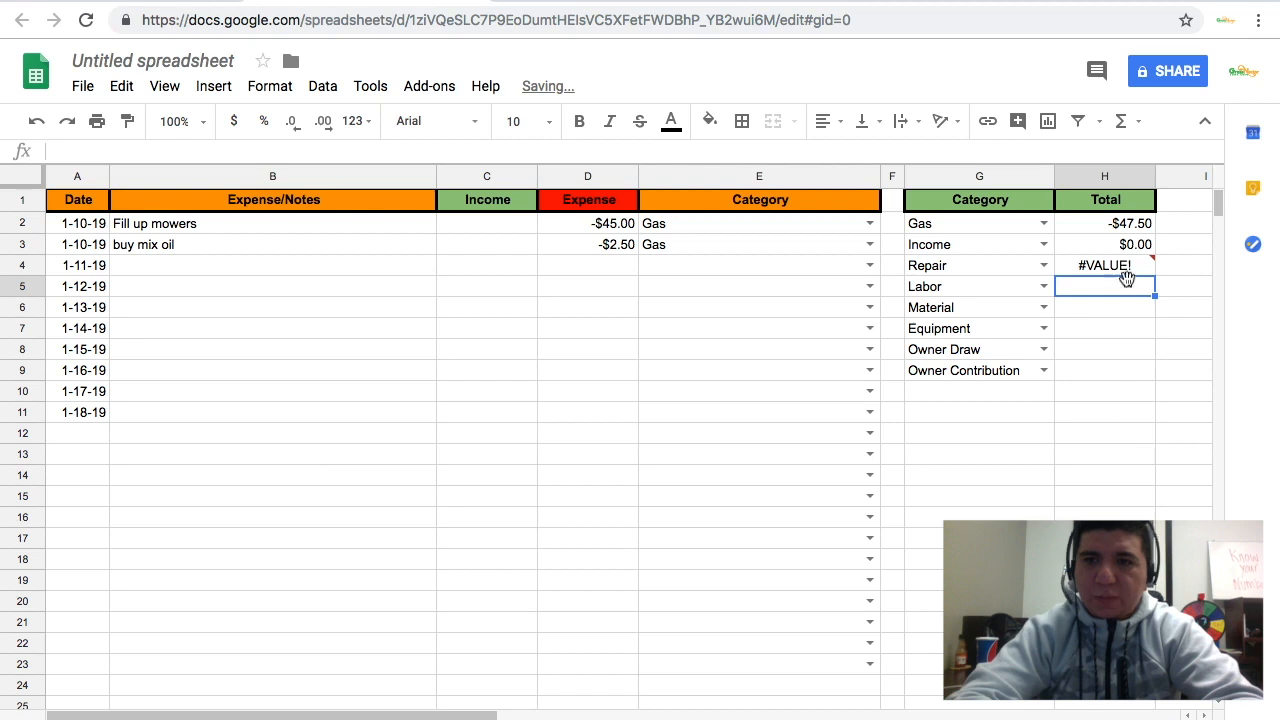
# Step: Change the function in H4's Repair formula to SUMIF, keeping its arguments, and check the entered formula
pyautogui.click(1125, 270)
pyautogui.doubleClick(1125, 270)
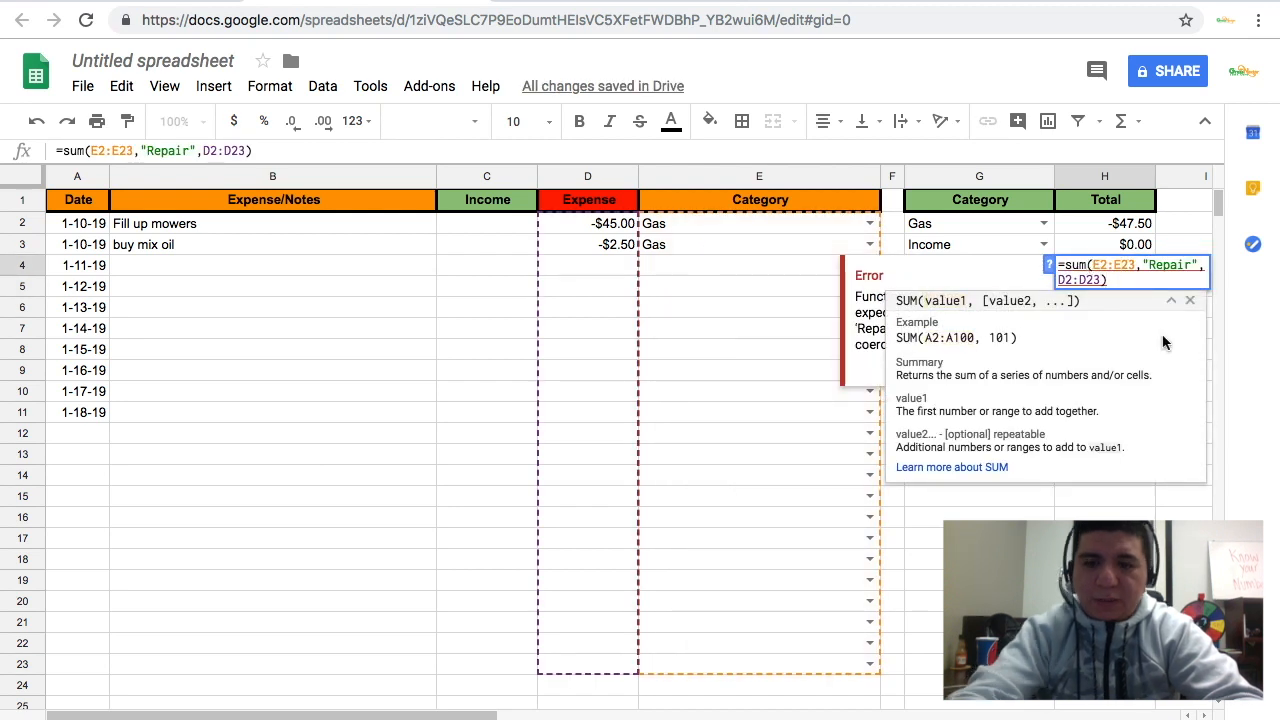
pyautogui.write('if')
pyautogui.press('Return')
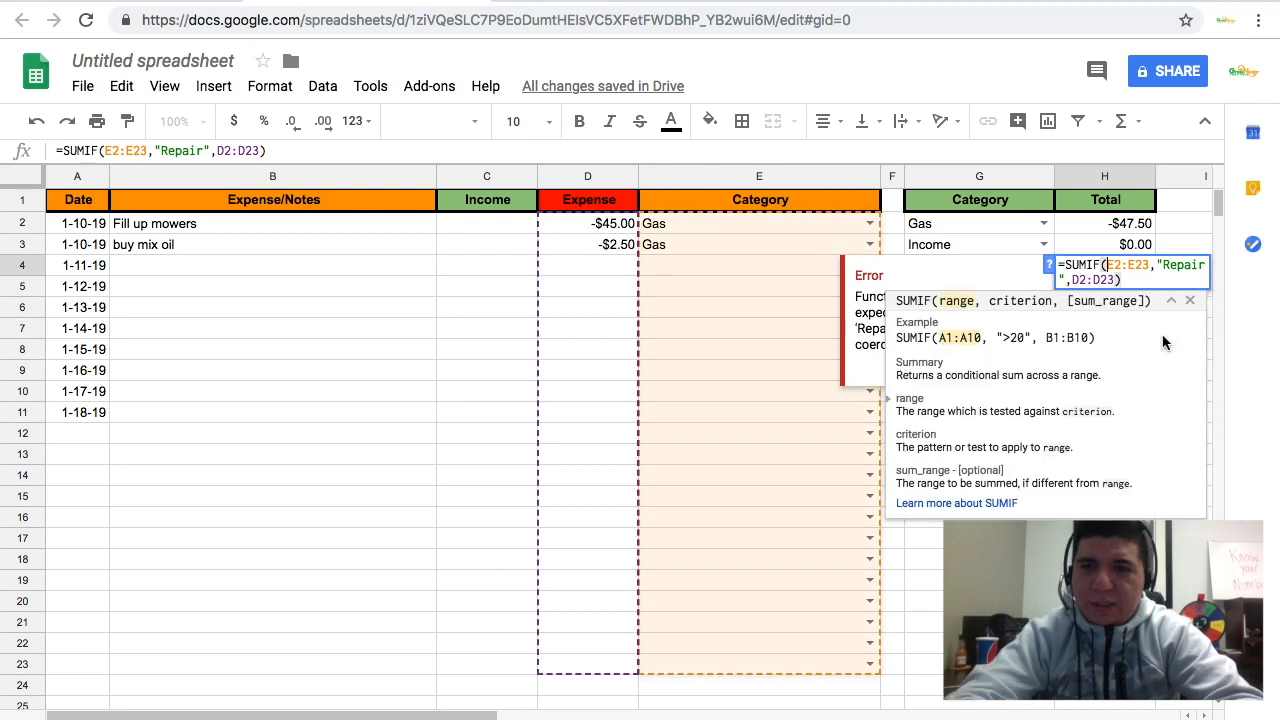
pyautogui.press('Return')
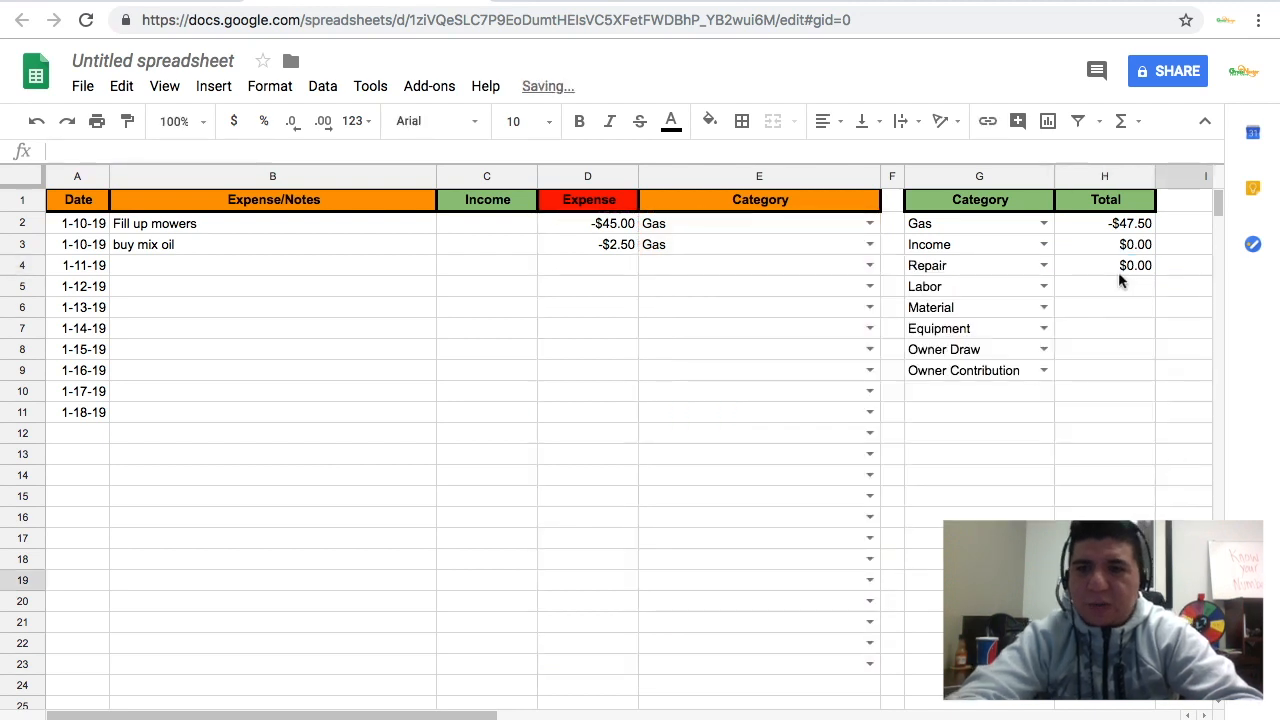
pyautogui.click(1119, 270)
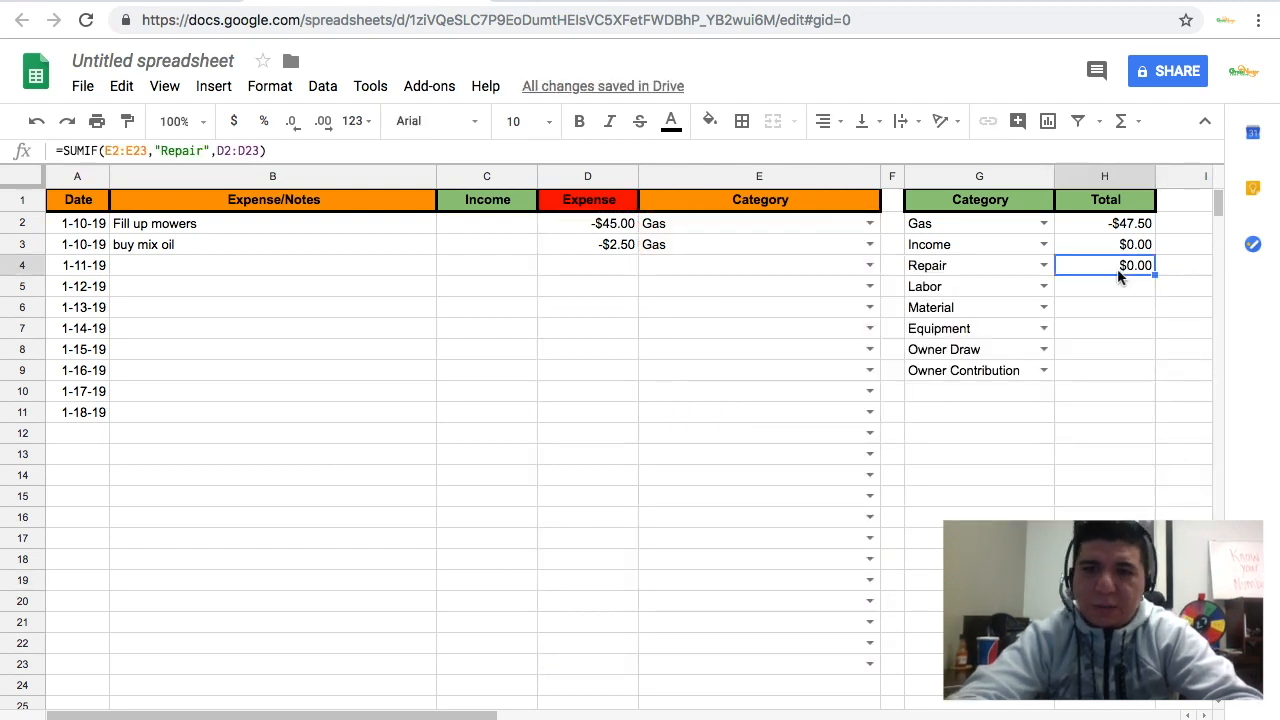
# Step: Enter a SUMIF formula in H5 for the Labor total with category range E2:E23, criterion "Labor" and sum range D2:D23
pyautogui.click(1114, 288)
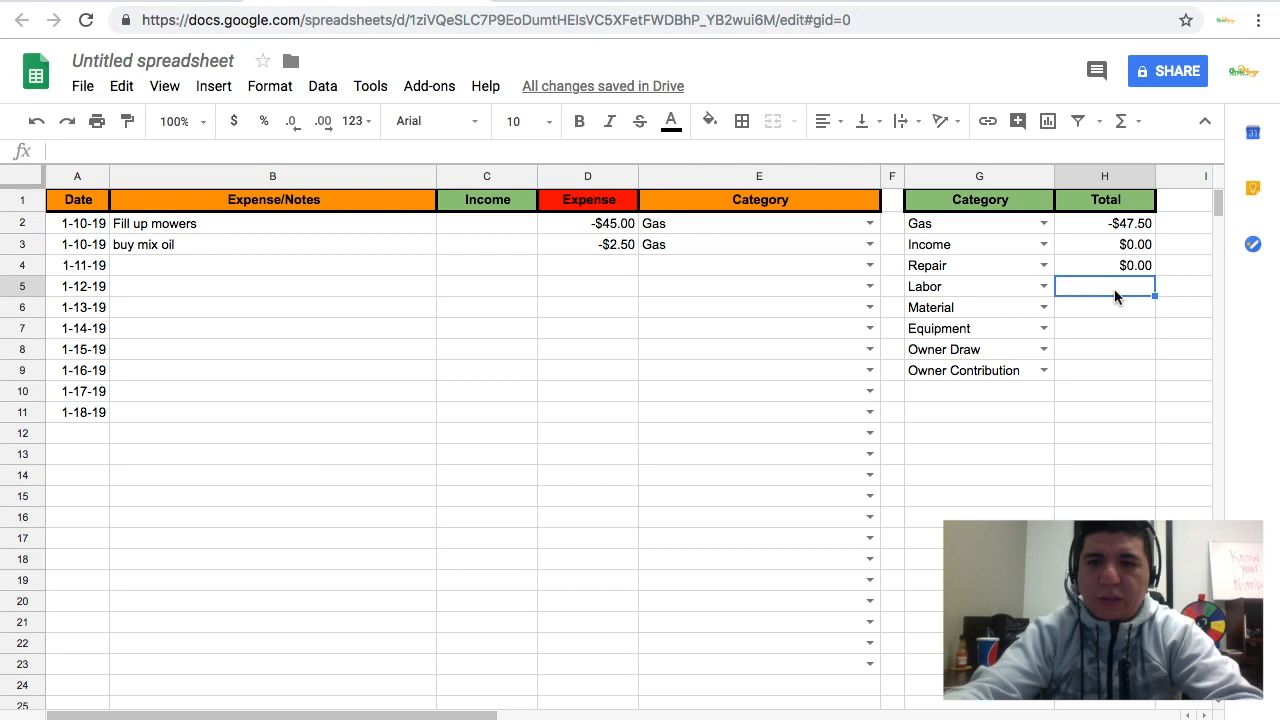
pyautogui.write('=sume')
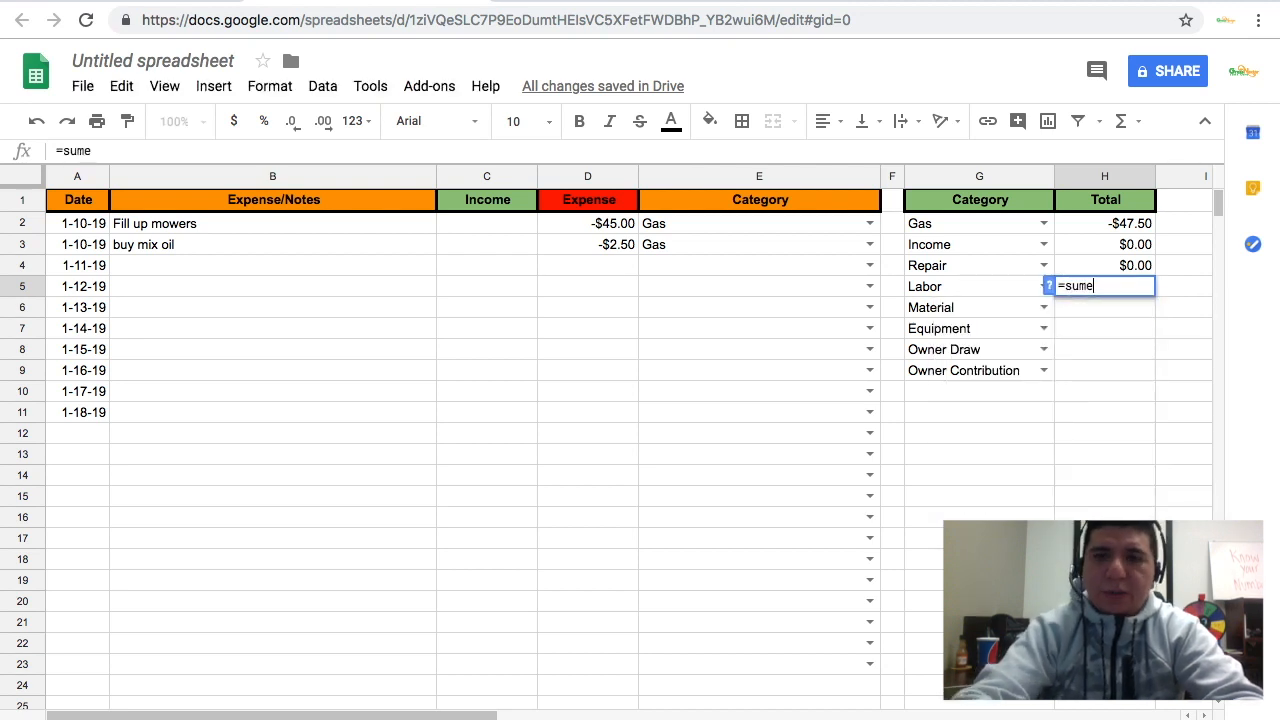
pyautogui.press('BackSpace')
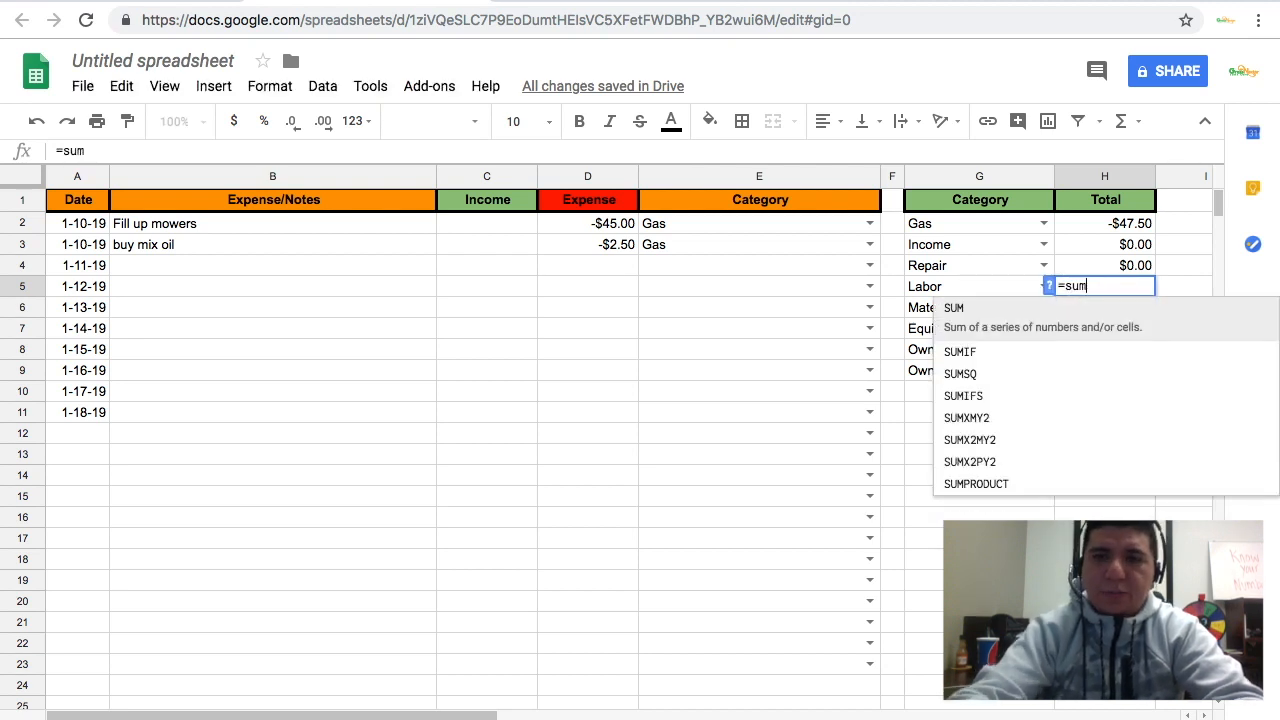
pyautogui.write('if(')
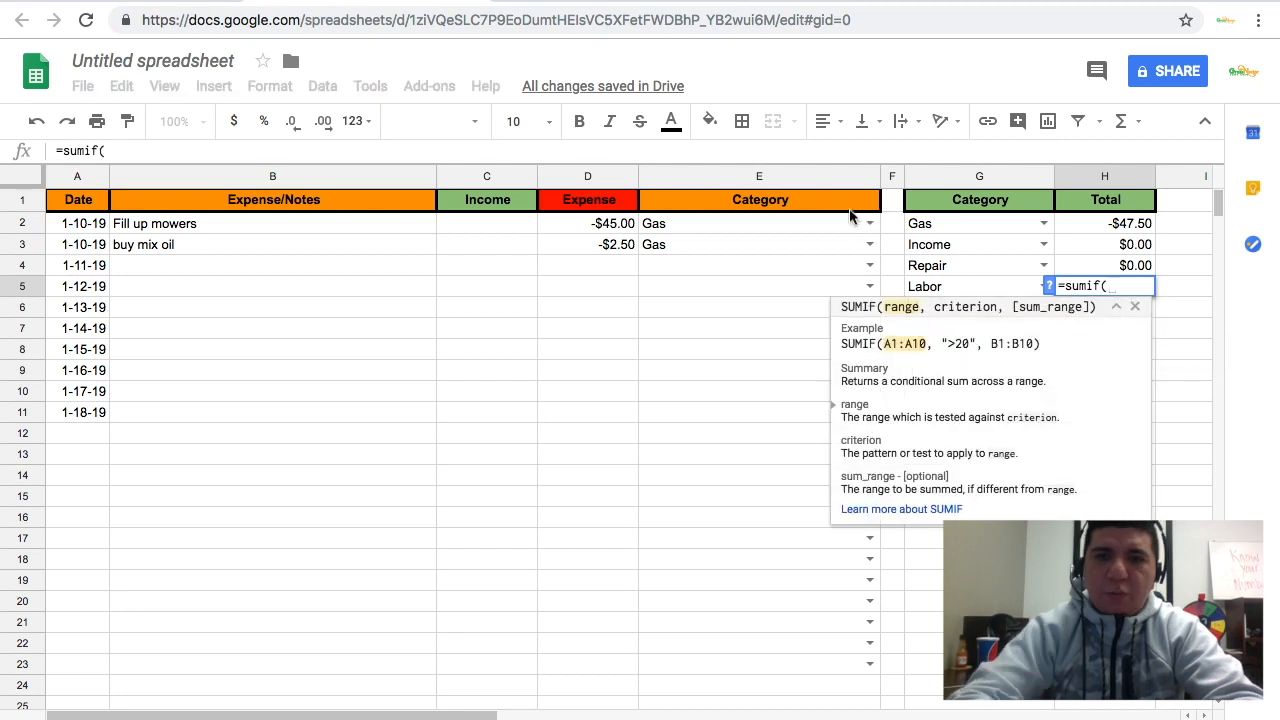
pyautogui.moveTo(793, 226); pyautogui.dragTo(812, 663)
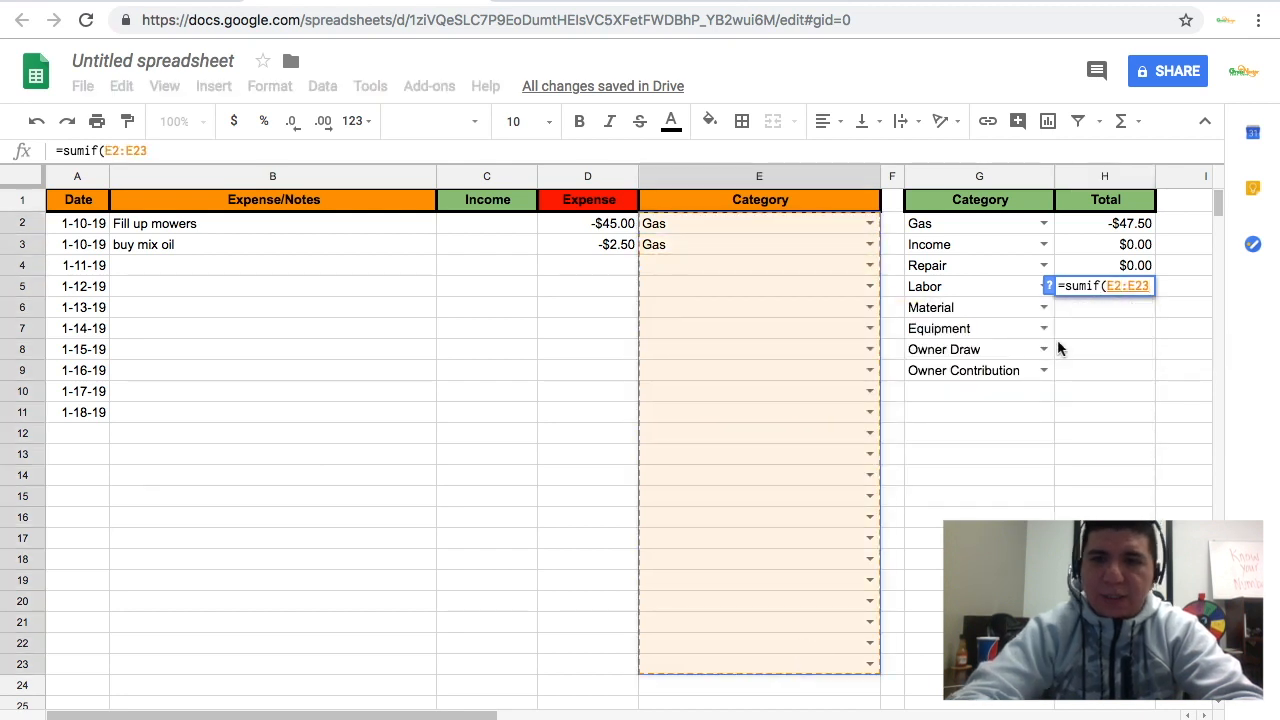
pyautogui.write(',')
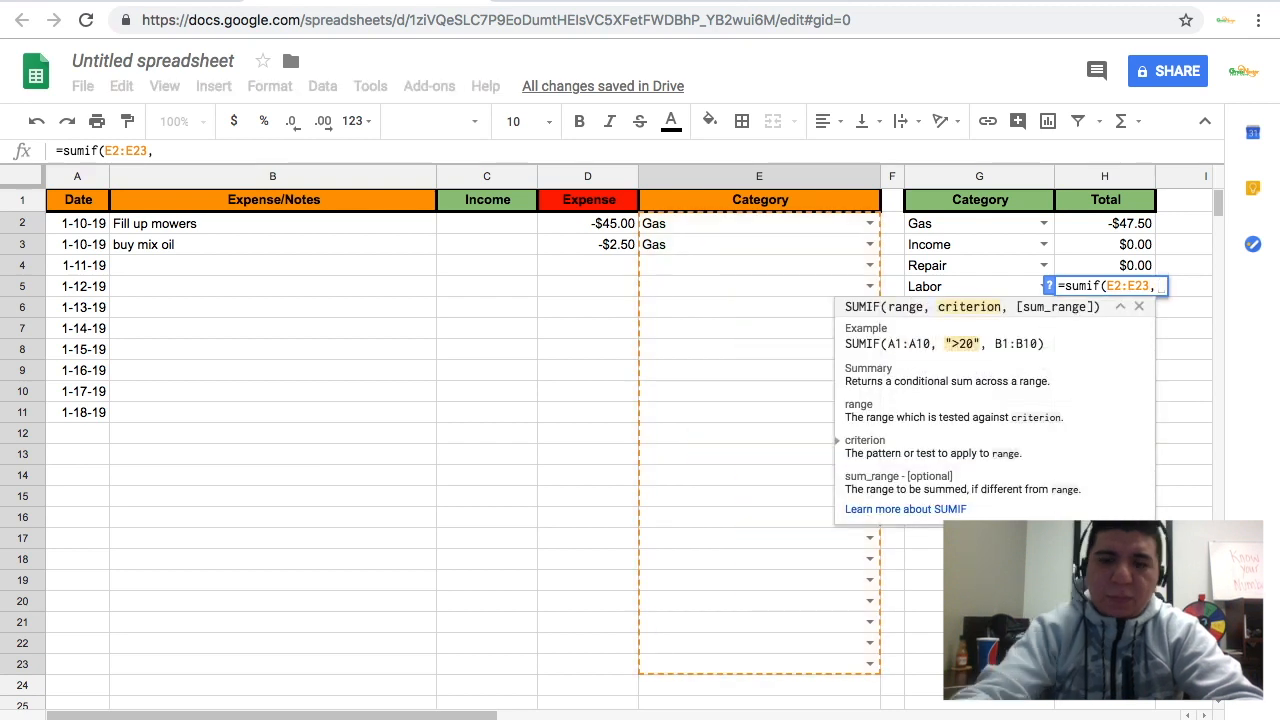
pyautogui.write('"Labor"')
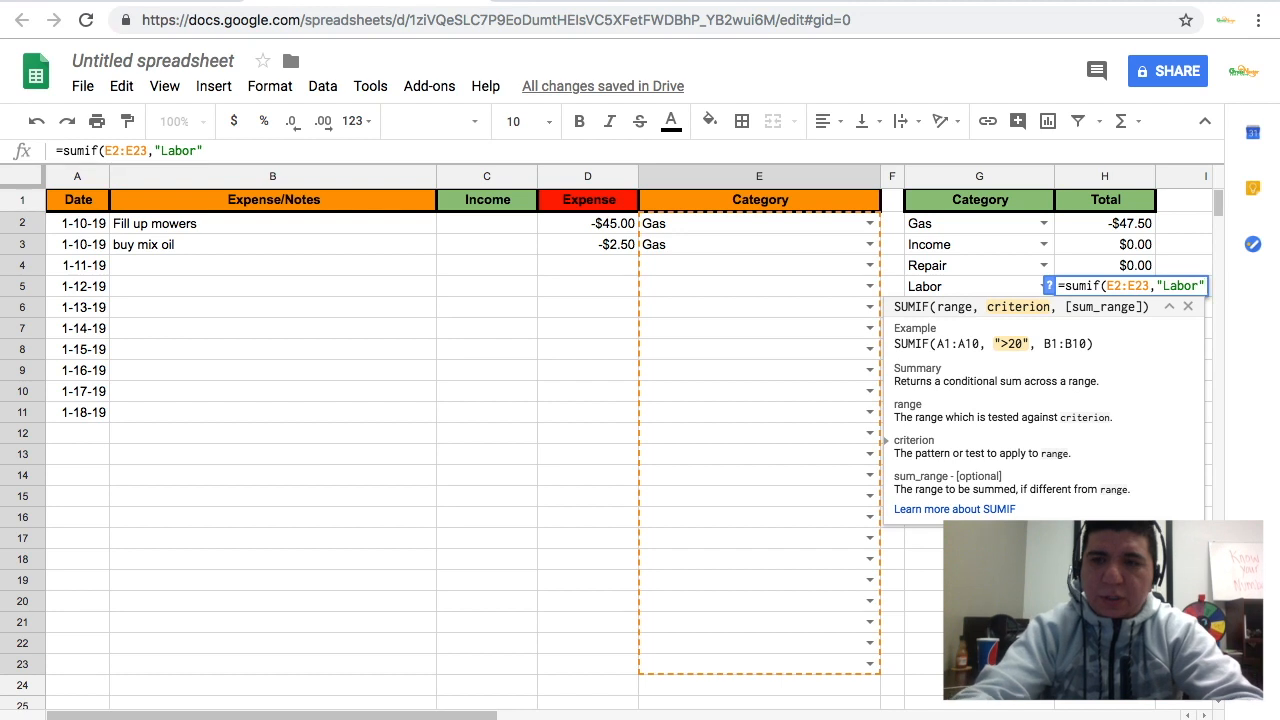
pyautogui.write(',')
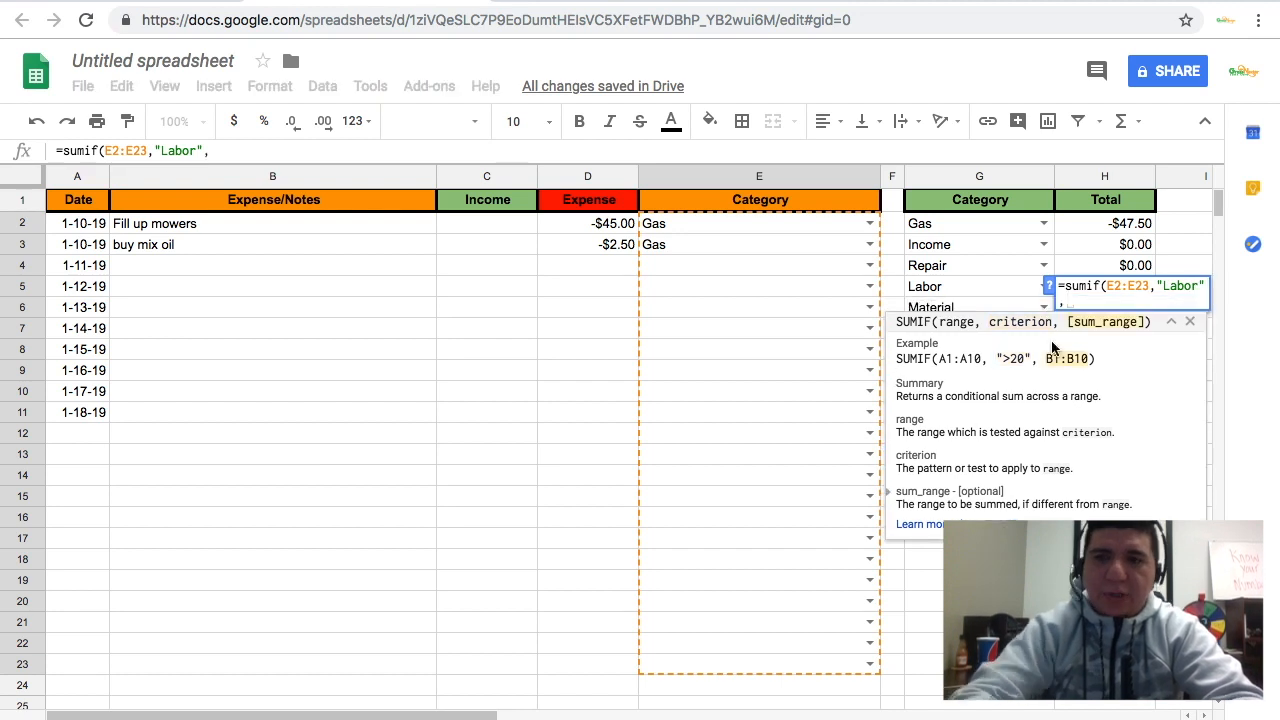
pyautogui.moveTo(610, 224); pyautogui.dragTo(605, 245)
pyautogui.moveTo(595, 470); pyautogui.dragTo(595, 681)
pyautogui.press('Return')
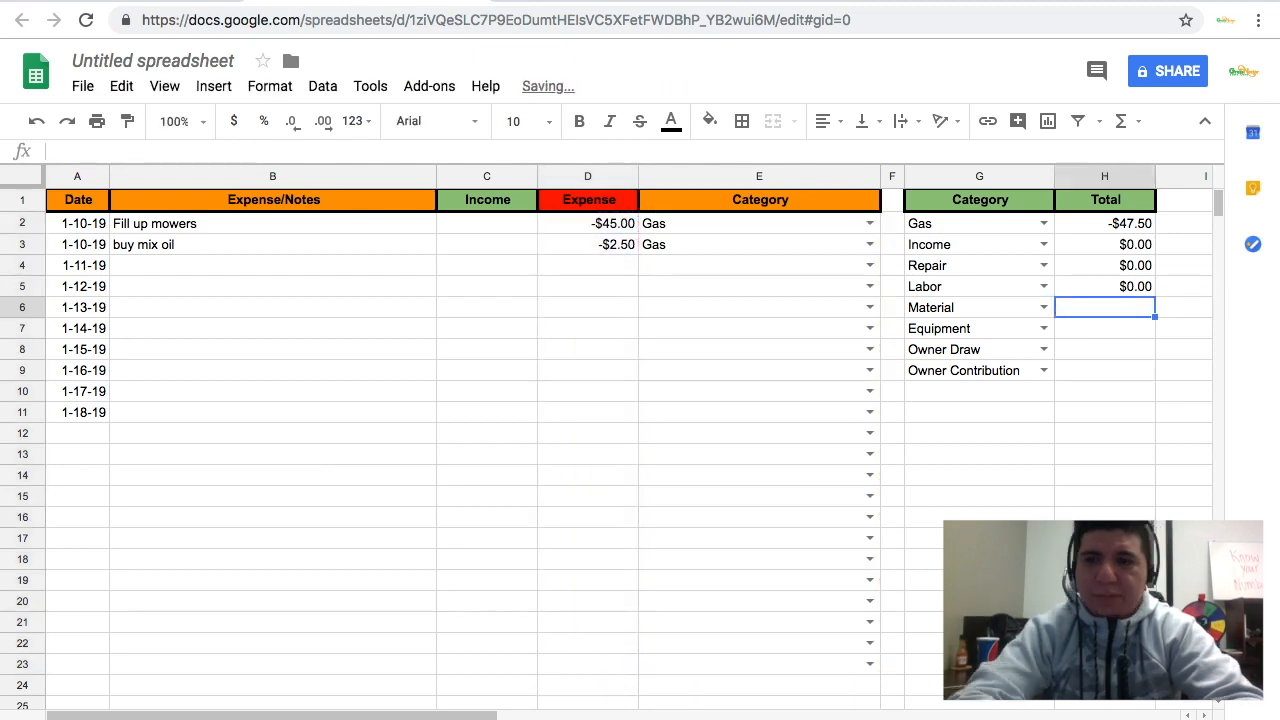
# Step: Copy H5's Labor formula into the Material, Equipment and Owner Draw totals in H6, H7 and H8
pyautogui.click(1114, 286)
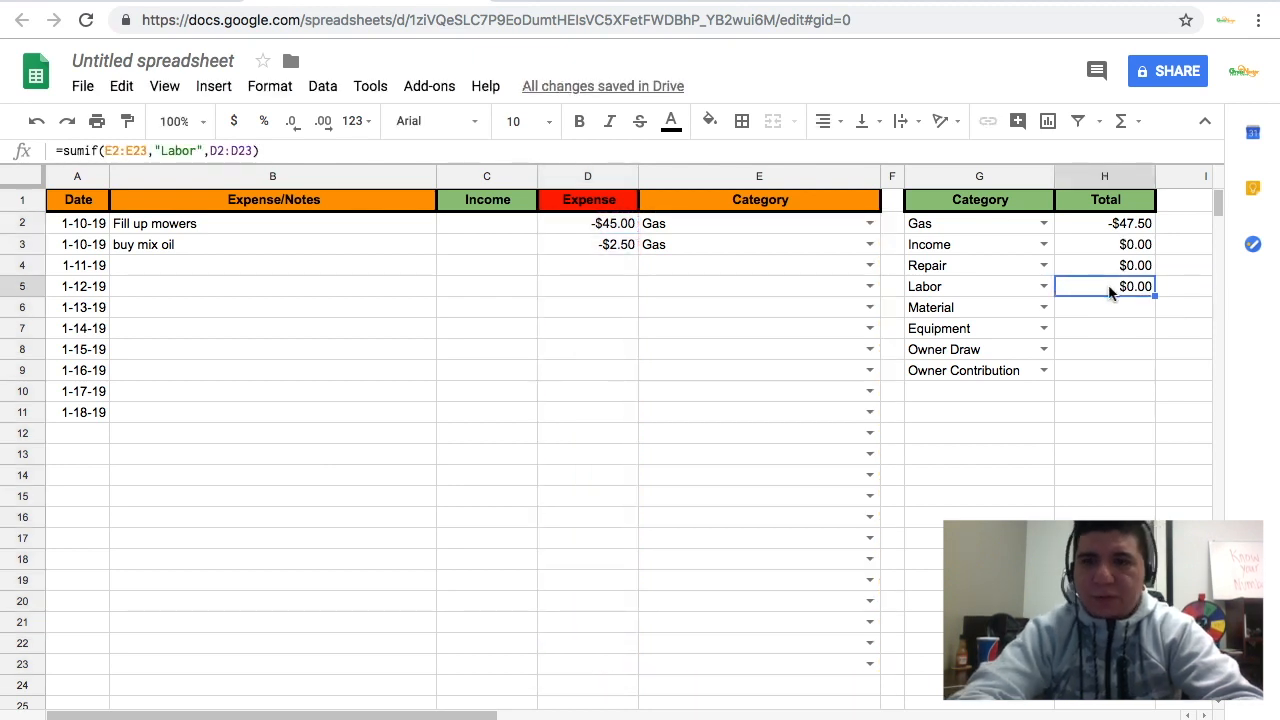
pyautogui.hotkey('ctrl', 'c')
pyautogui.click(1105, 312)
pyautogui.hotkey('ctrl', 'v')
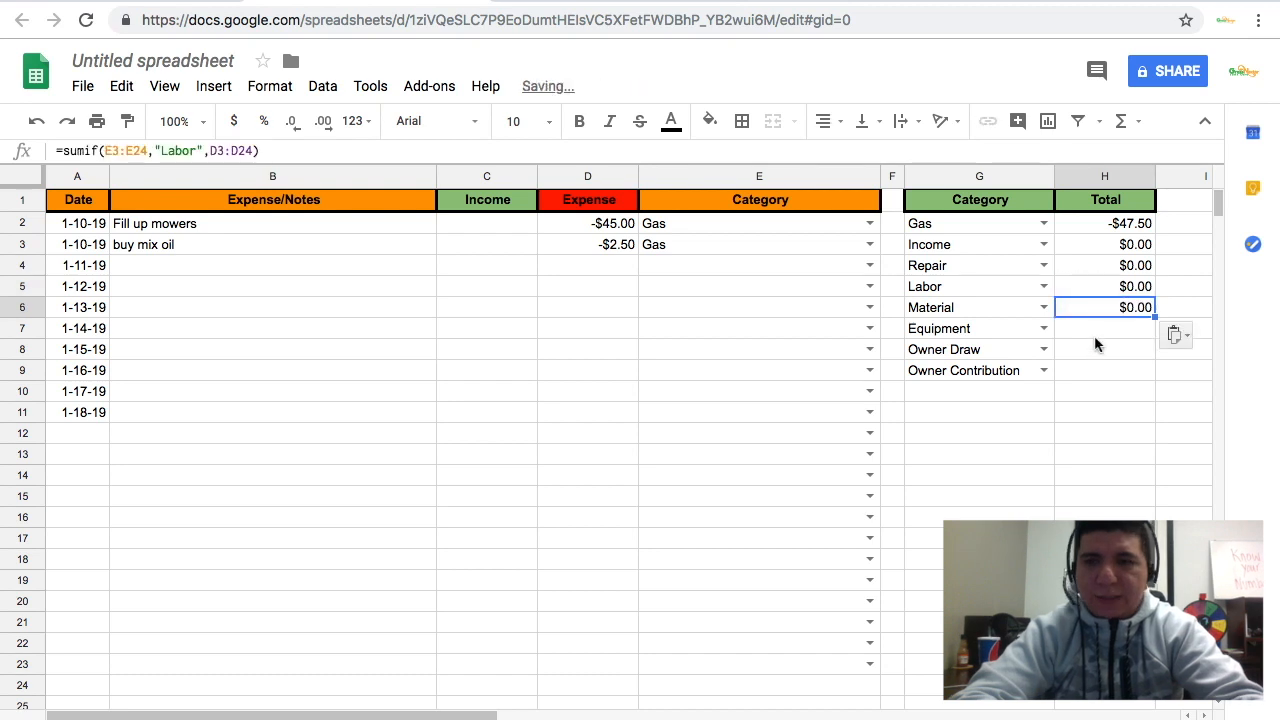
pyautogui.click(1095, 338)
pyautogui.hotkey('ctrl', 'v')
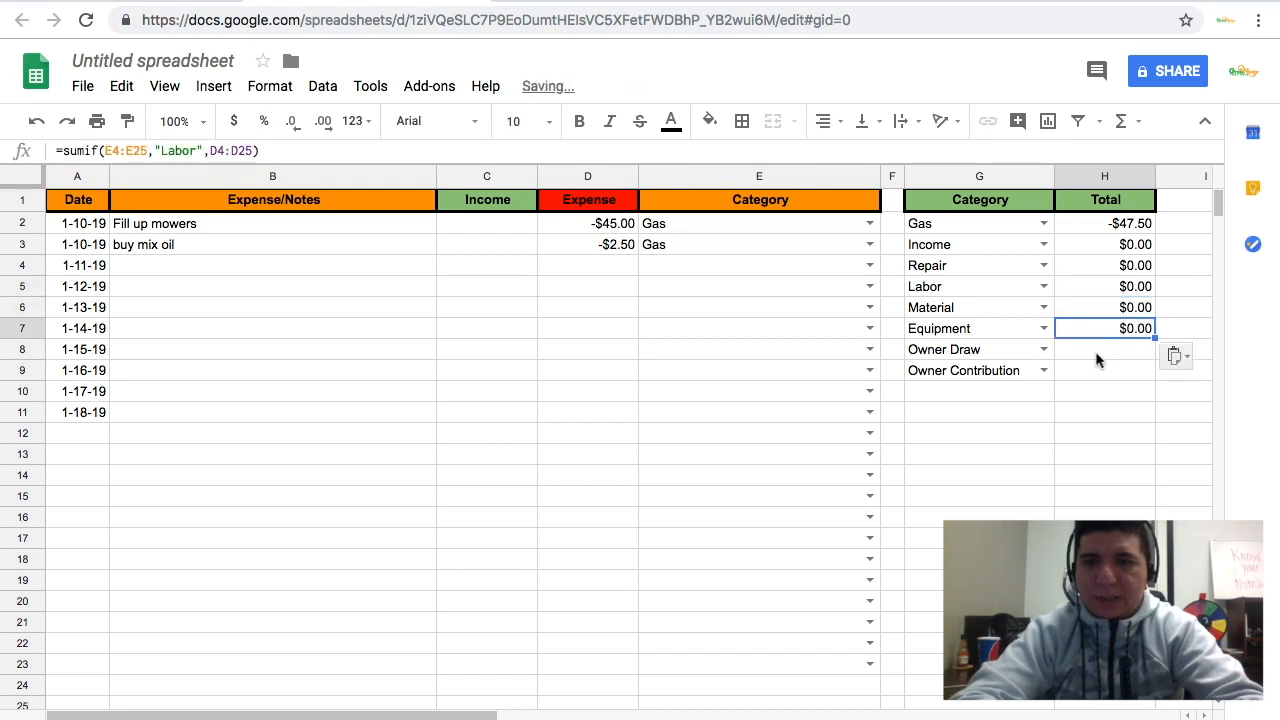
pyautogui.click(1095, 356)
pyautogui.hotkey('ctrl', 'v')
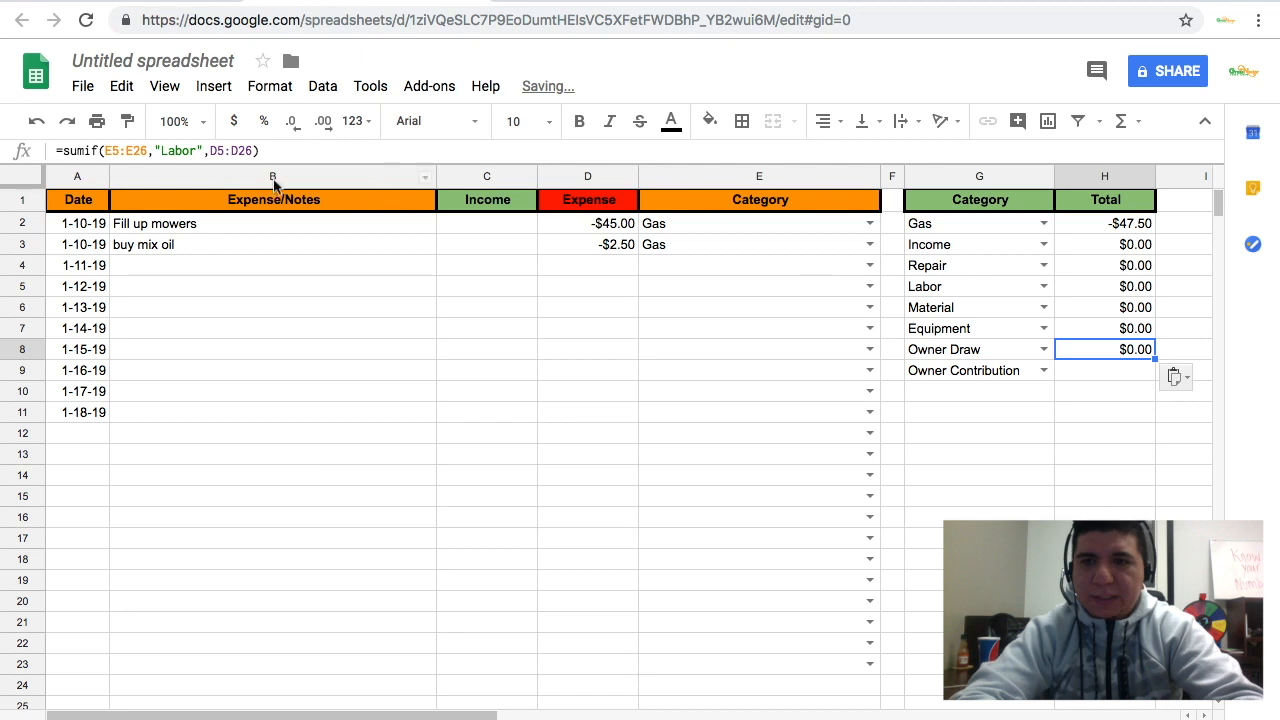
# Step: Change the criterion in H8's SUMIF formula to "owner draw"
pyautogui.moveTo(197, 150); pyautogui.dragTo(166, 152)
pyautogui.write('LOw')
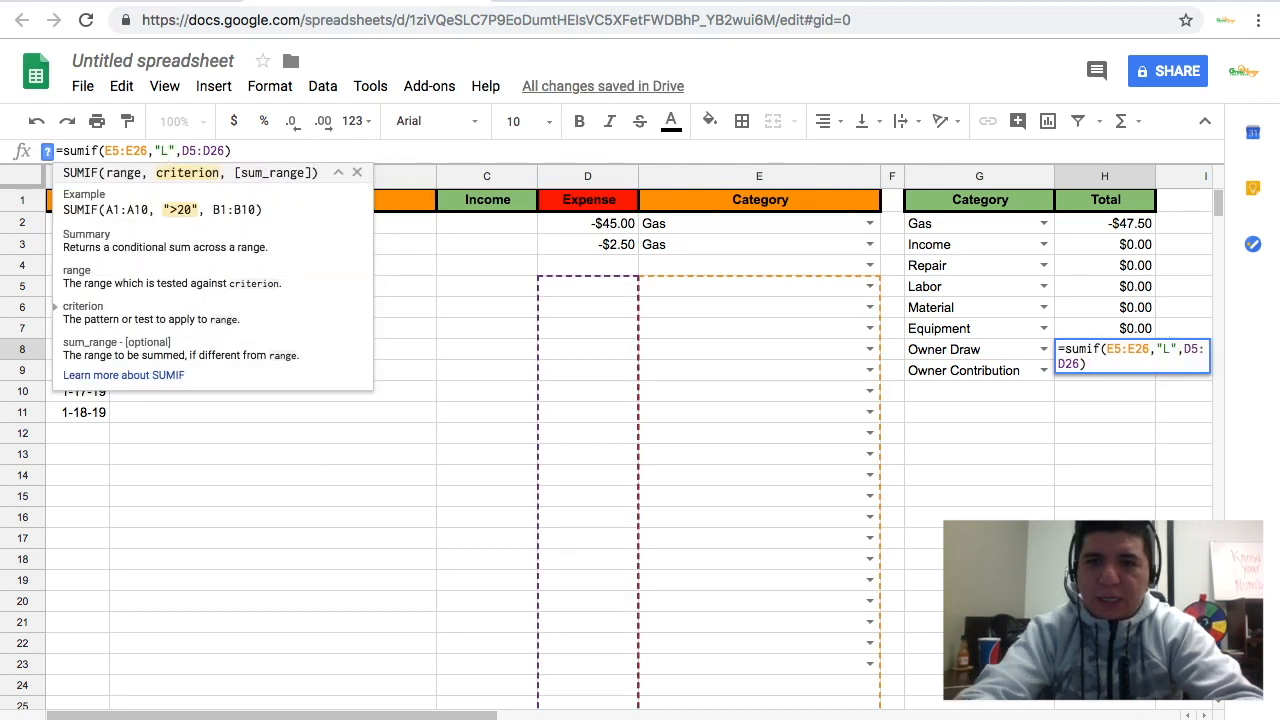
pyautogui.press('BackSpace')
pyautogui.press('BackSpace')
pyautogui.press('BackSpace')
pyautogui.write('owner draw')
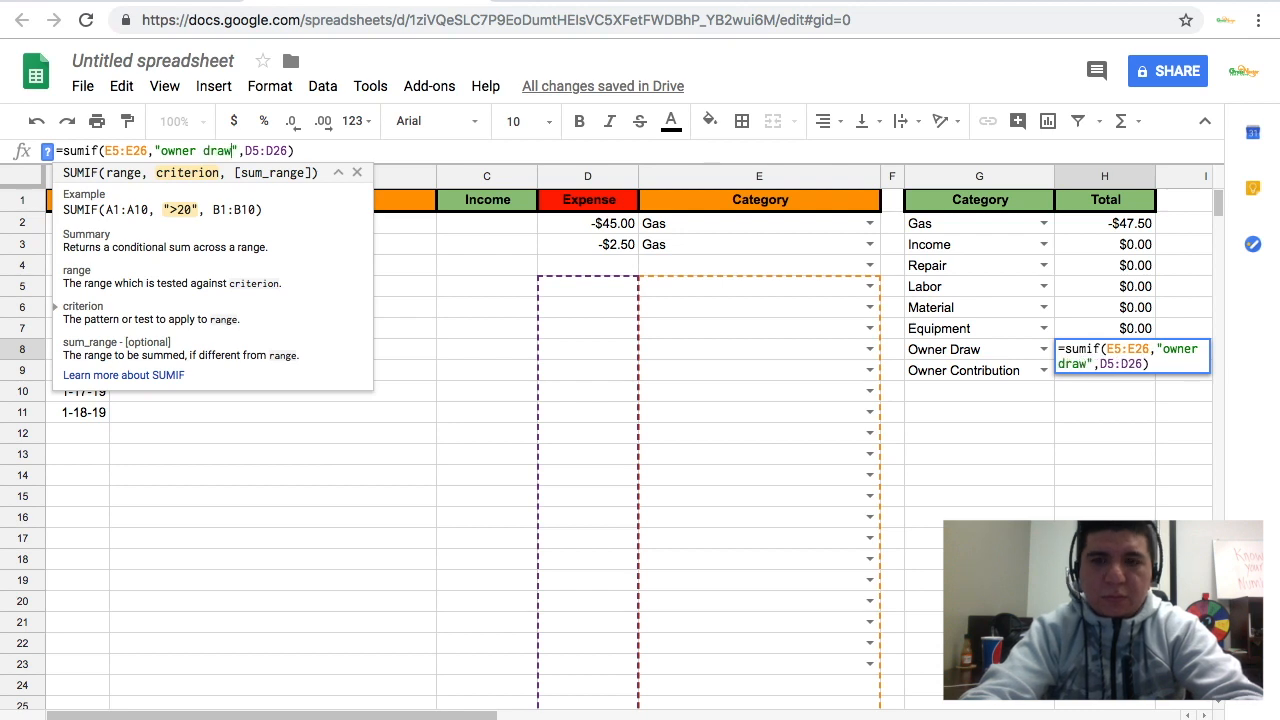
pyautogui.press('Return')
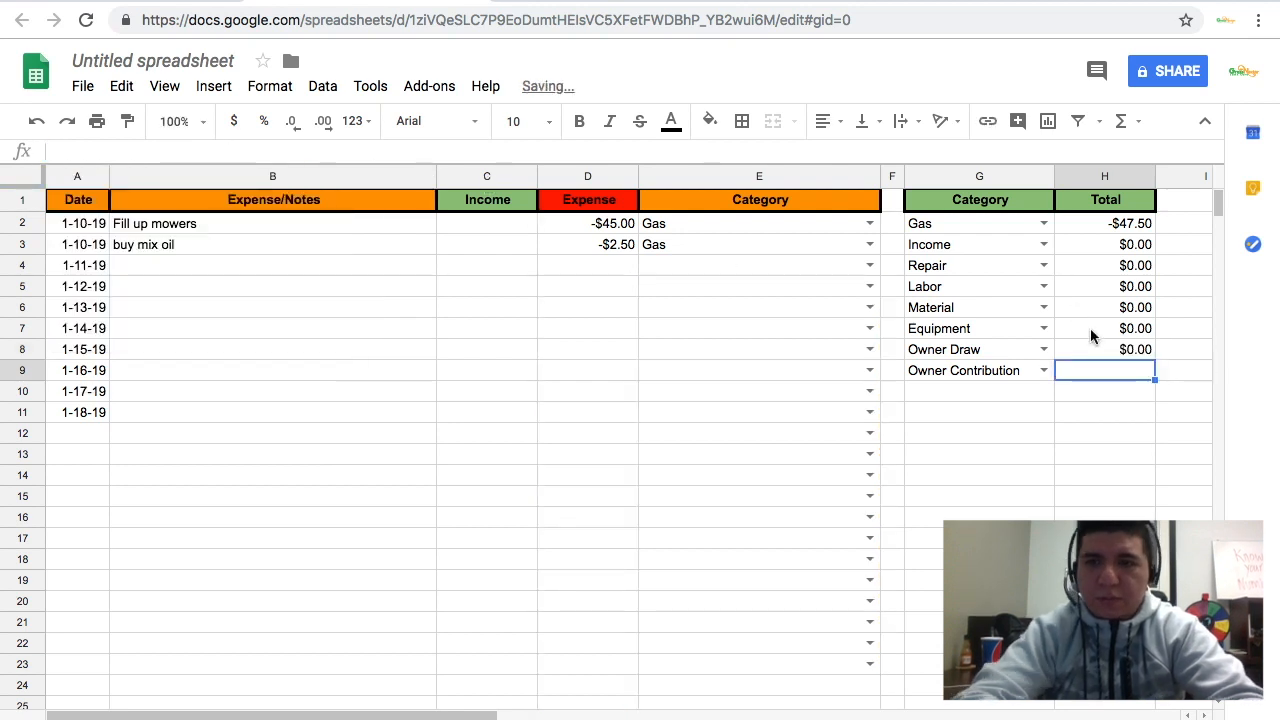
# Step: Change the criterion in H7's SUMIF formula to "Equipment"
pyautogui.click(1109, 332)
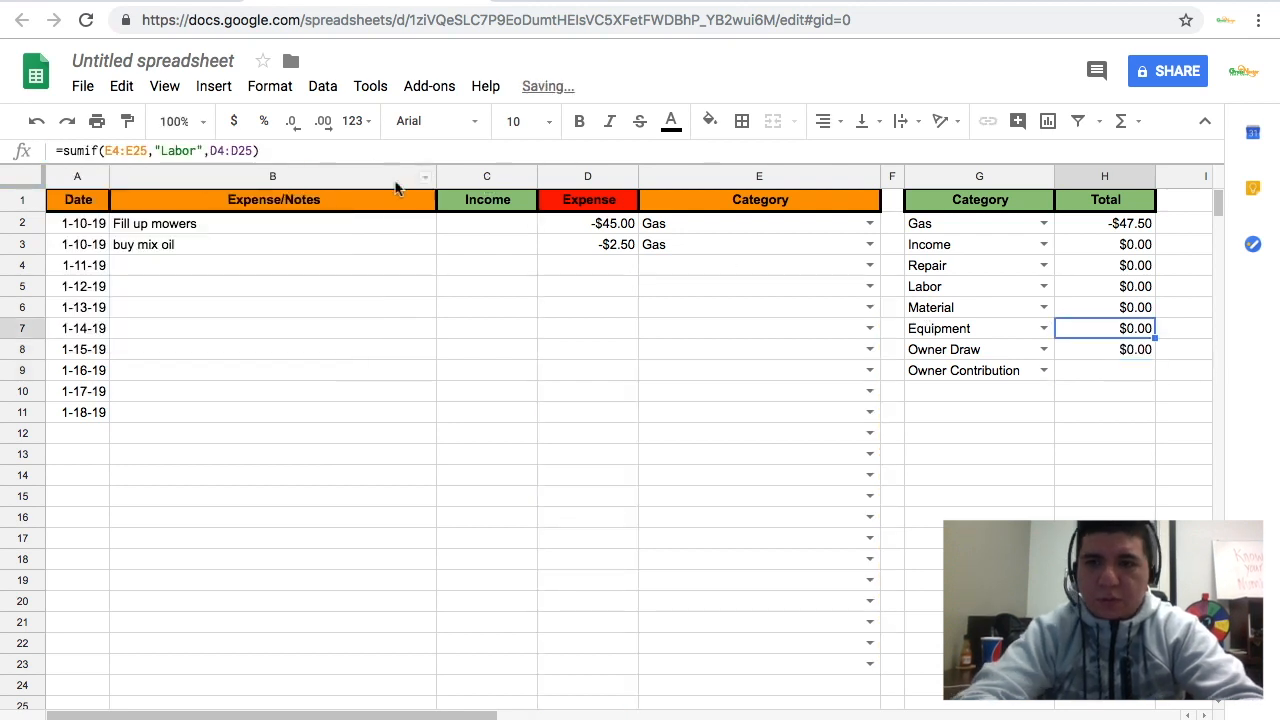
pyautogui.click(191, 150)
pyautogui.press('BackSpace')
pyautogui.press('BackSpace')
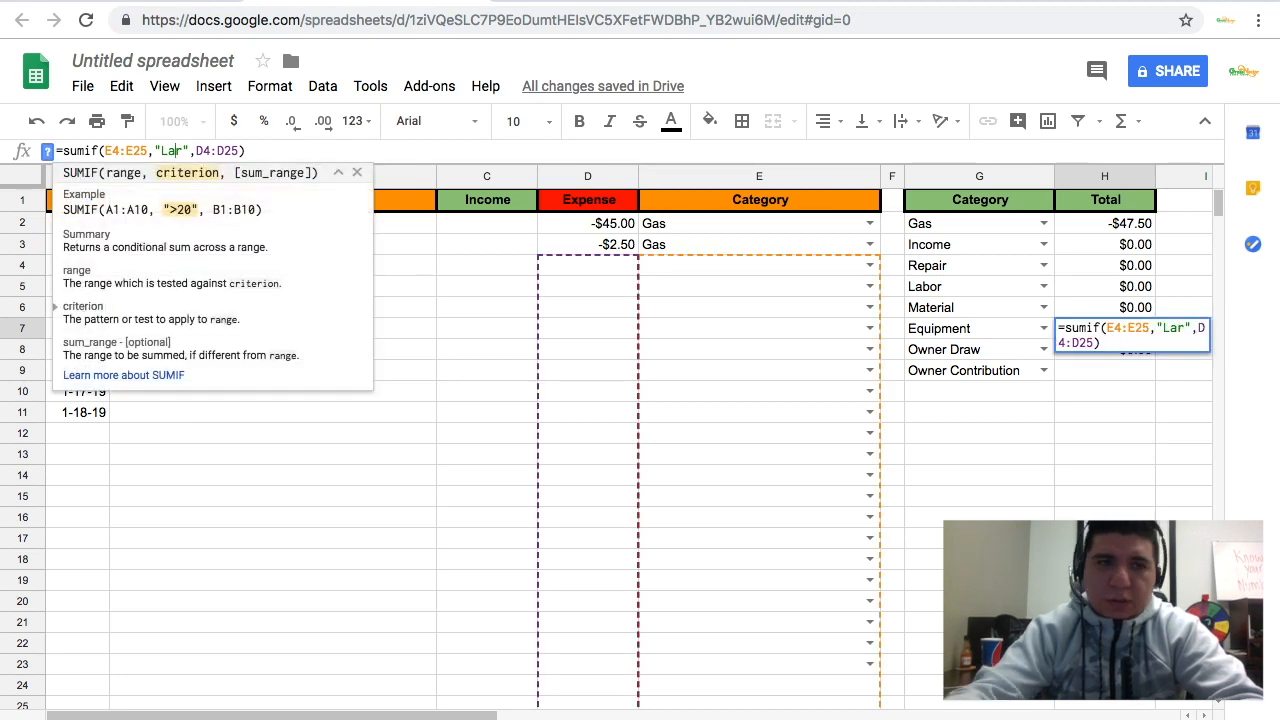
pyautogui.press('BackSpace')
pyautogui.press('BackSpace')
pyautogui.press('BackSpace')
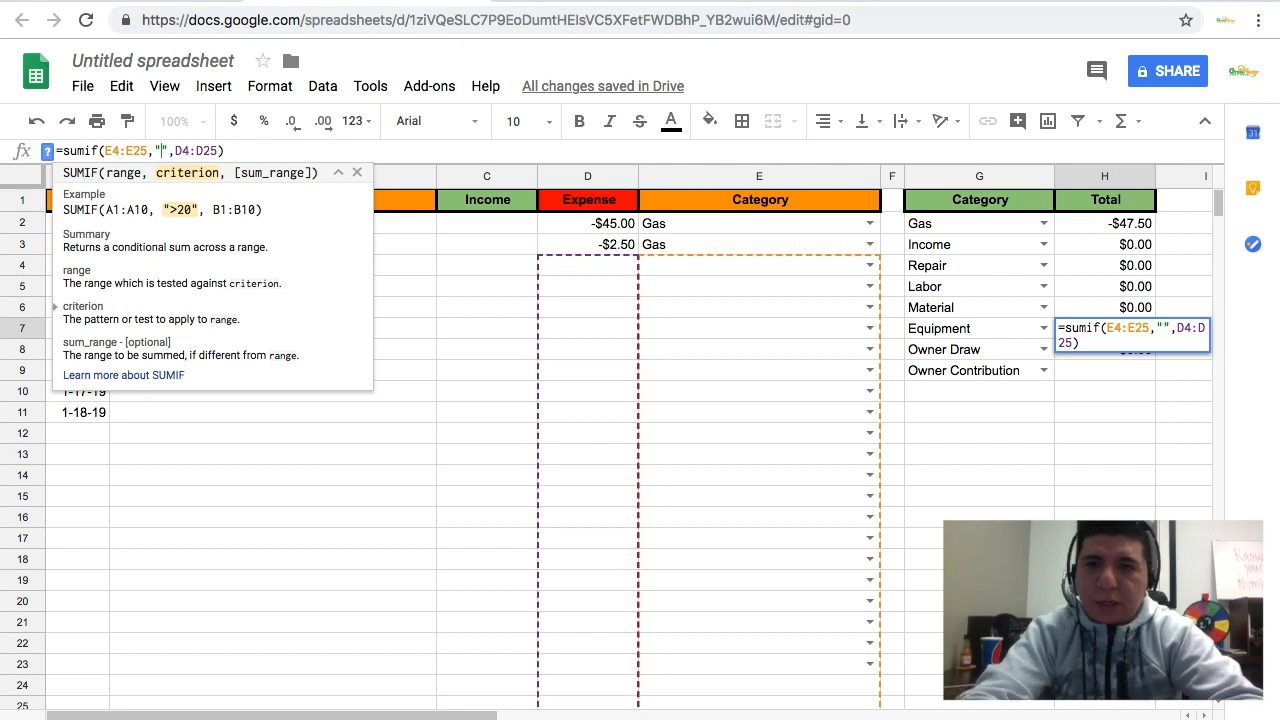
pyautogui.write('Equipment"')
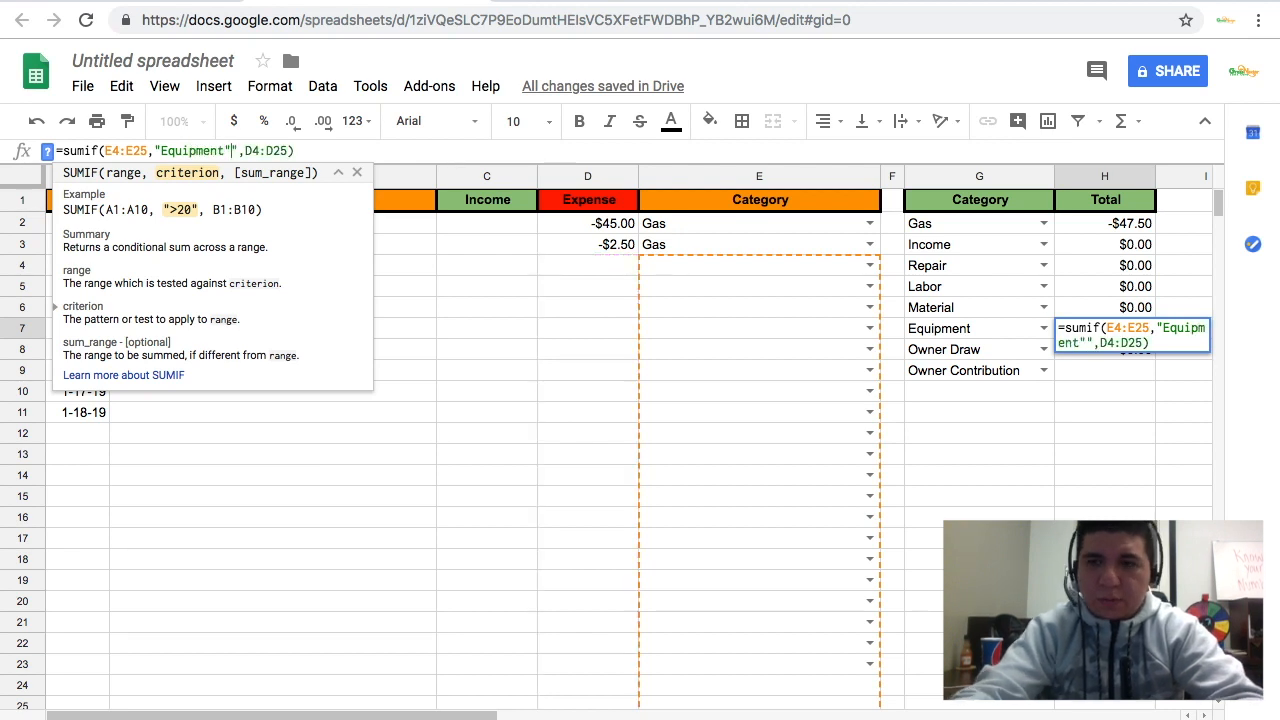
pyautogui.press('Return')
# Step: Replace the criterion in H6's SUMIF formula with "material"
pyautogui.press('Up')
pyautogui.press('Up')
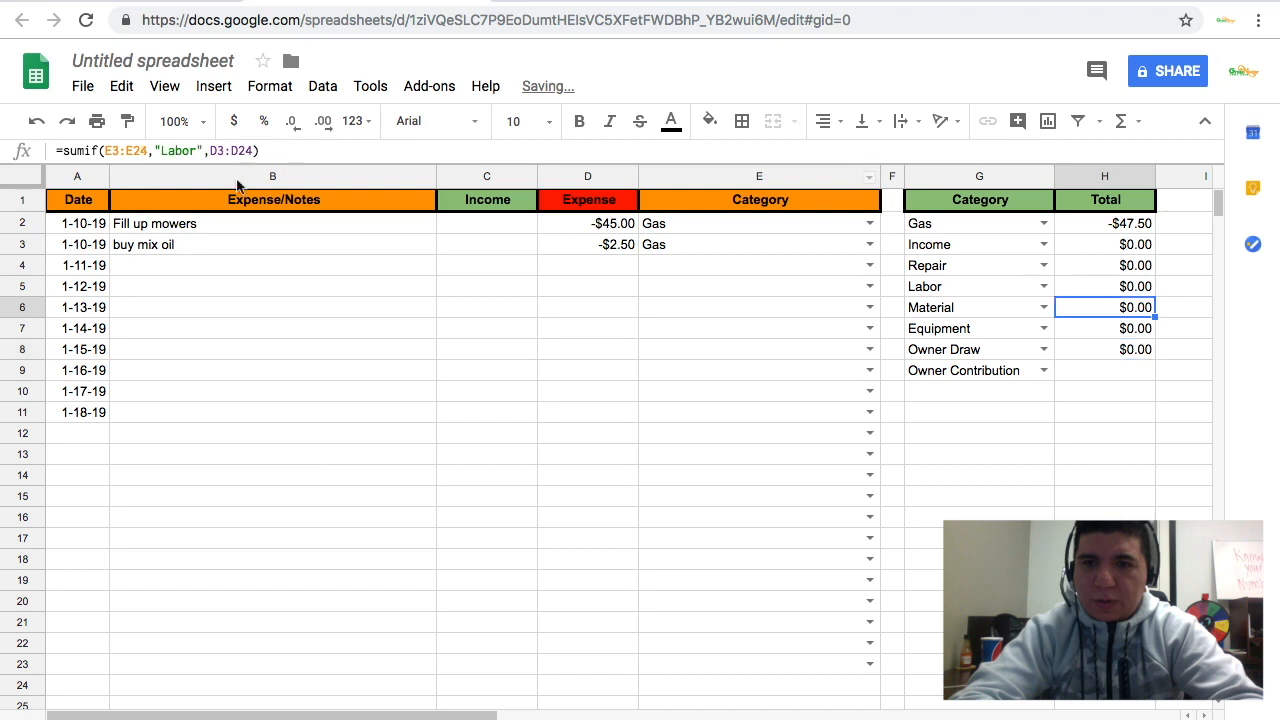
pyautogui.click(166, 150)
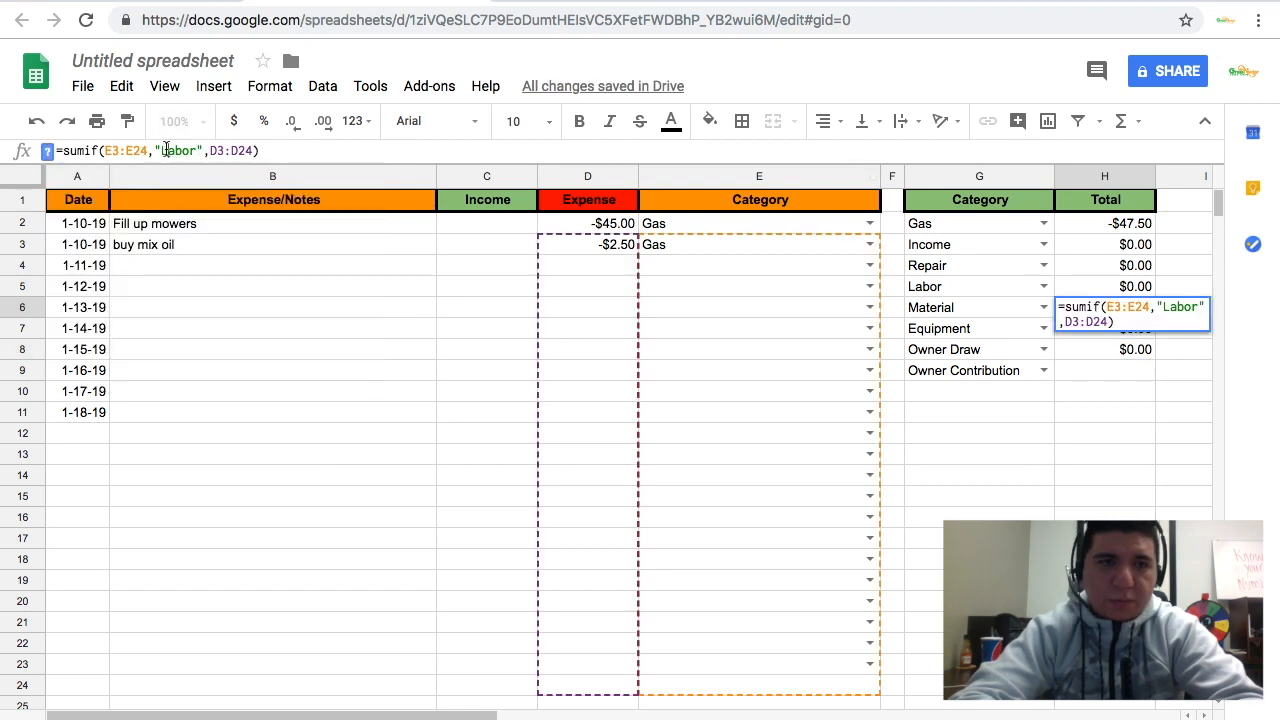
pyautogui.press('Right')
pyautogui.write('\\\\')
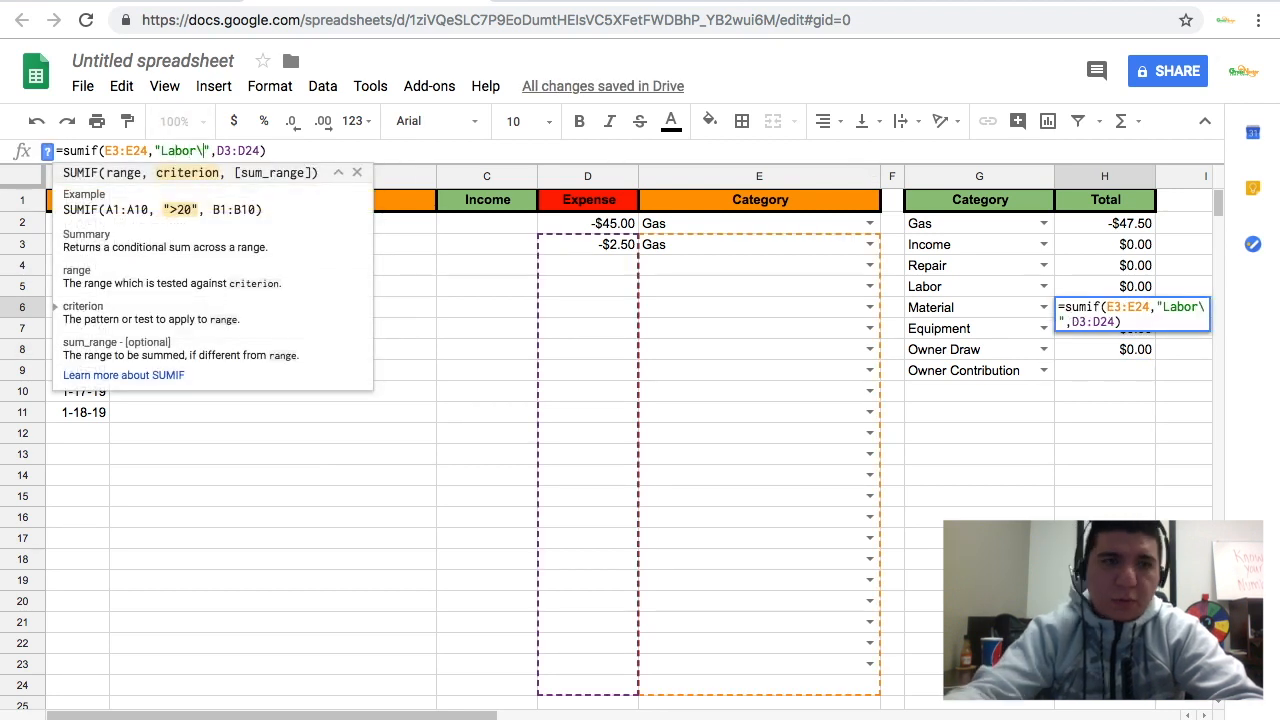
pyautogui.press('BackSpace')
pyautogui.press('BackSpace')
pyautogui.press('BackSpace')
pyautogui.press('BackSpace')
pyautogui.press('BackSpace')
pyautogui.press('BackSpace')
pyautogui.press('BackSpace')
pyautogui.press('BackSpace')
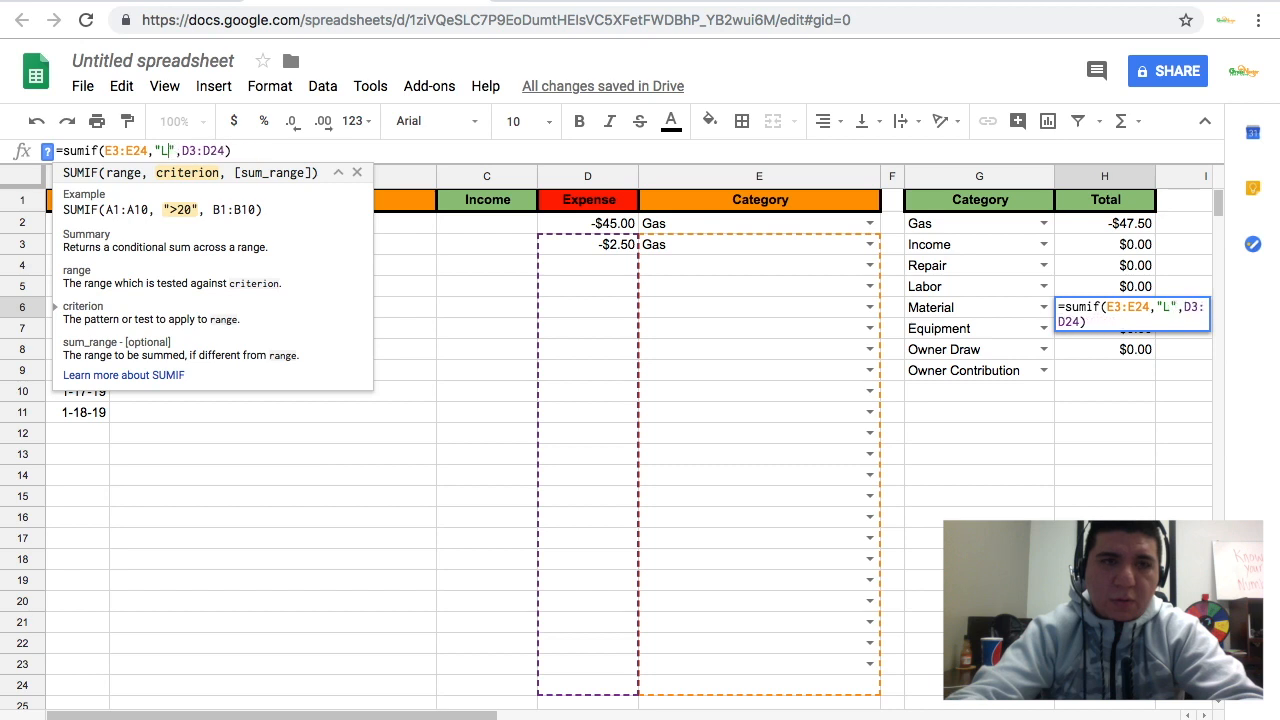
pyautogui.write('material')
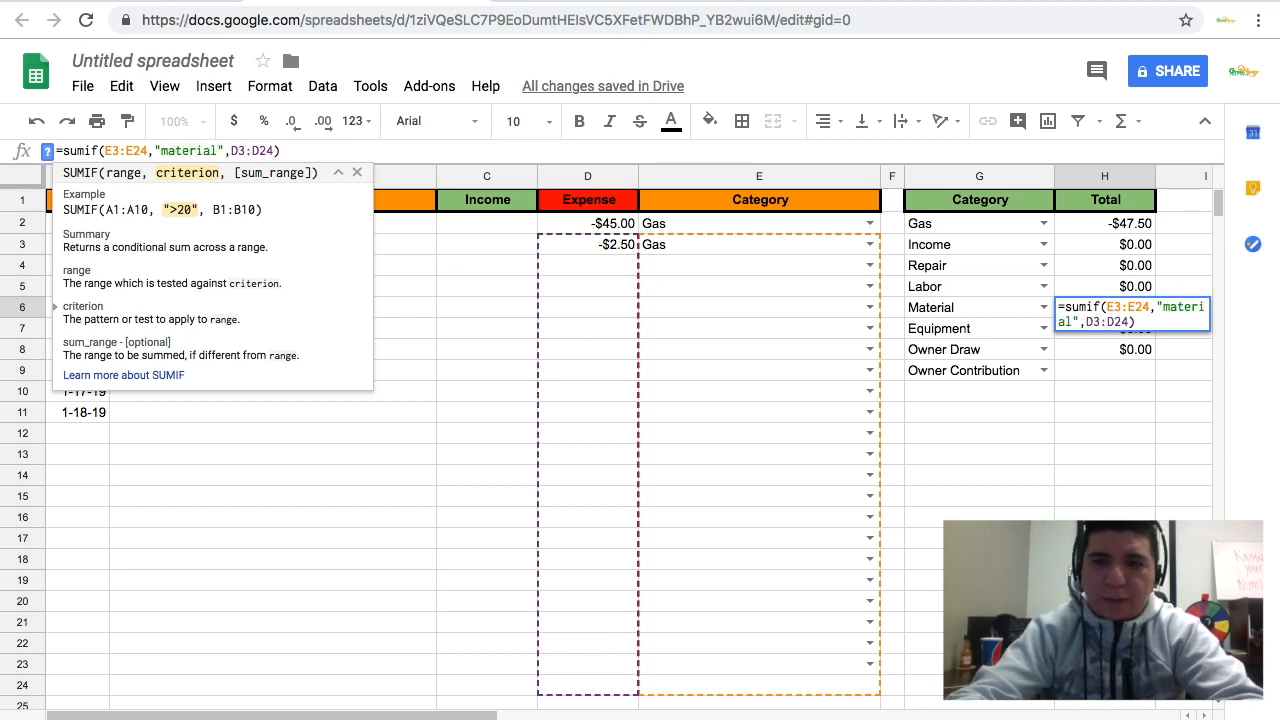
pyautogui.press('Return')
# Step: Copy H3's Income formula into the Owner Contribution total in H9
pyautogui.click(1134, 290)
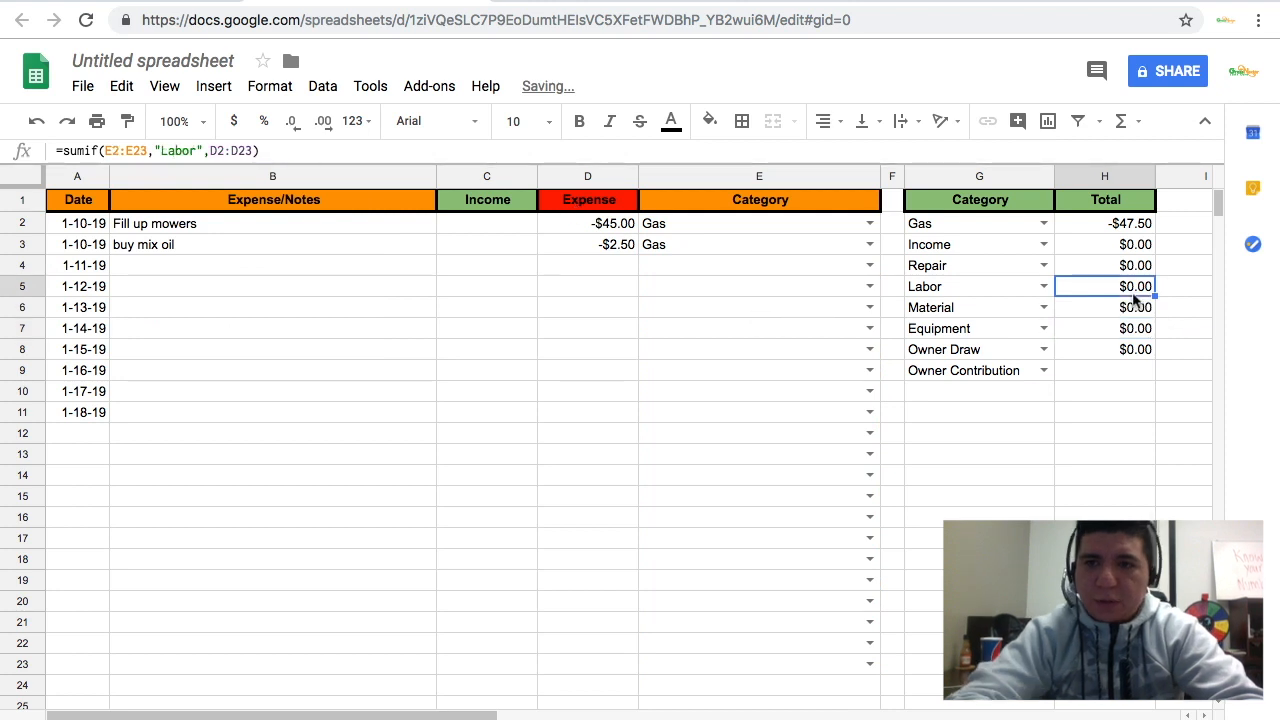
pyautogui.click(1109, 370)
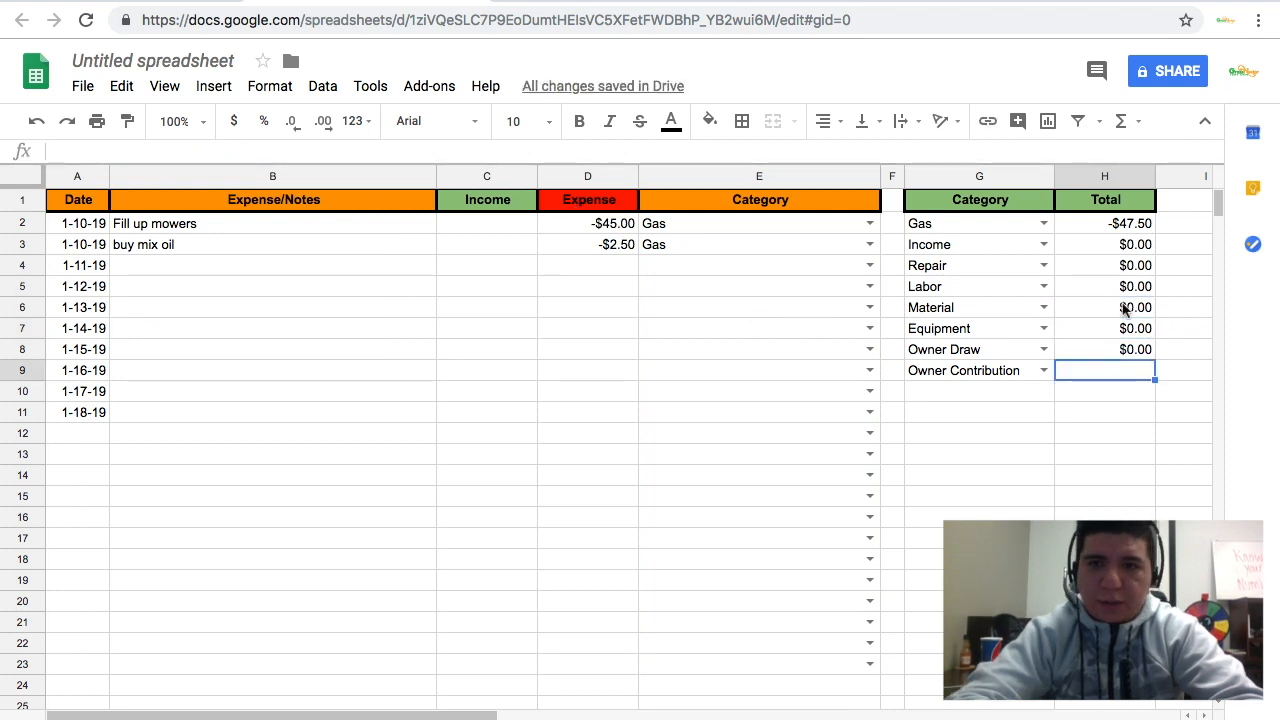
pyautogui.click(1124, 250)
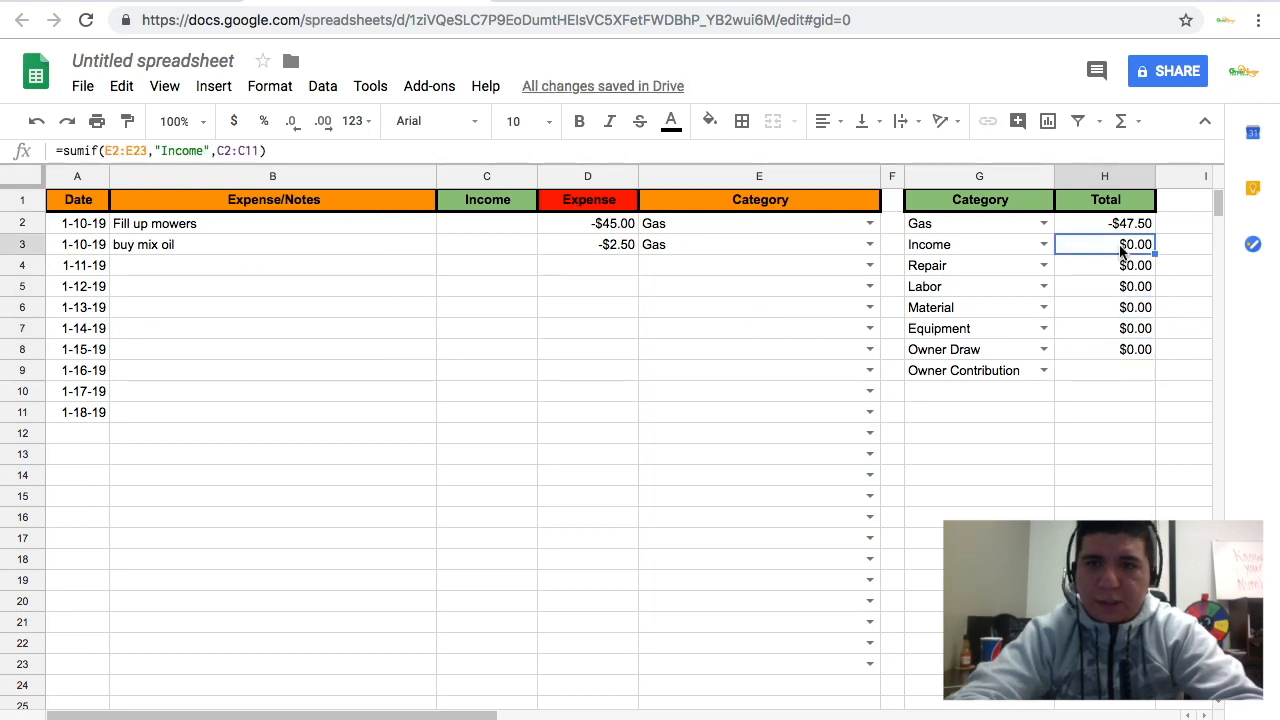
pyautogui.hotkey('ctrl', 'c')
pyautogui.click(1122, 370)
pyautogui.hotkey('ctrl', 'v')
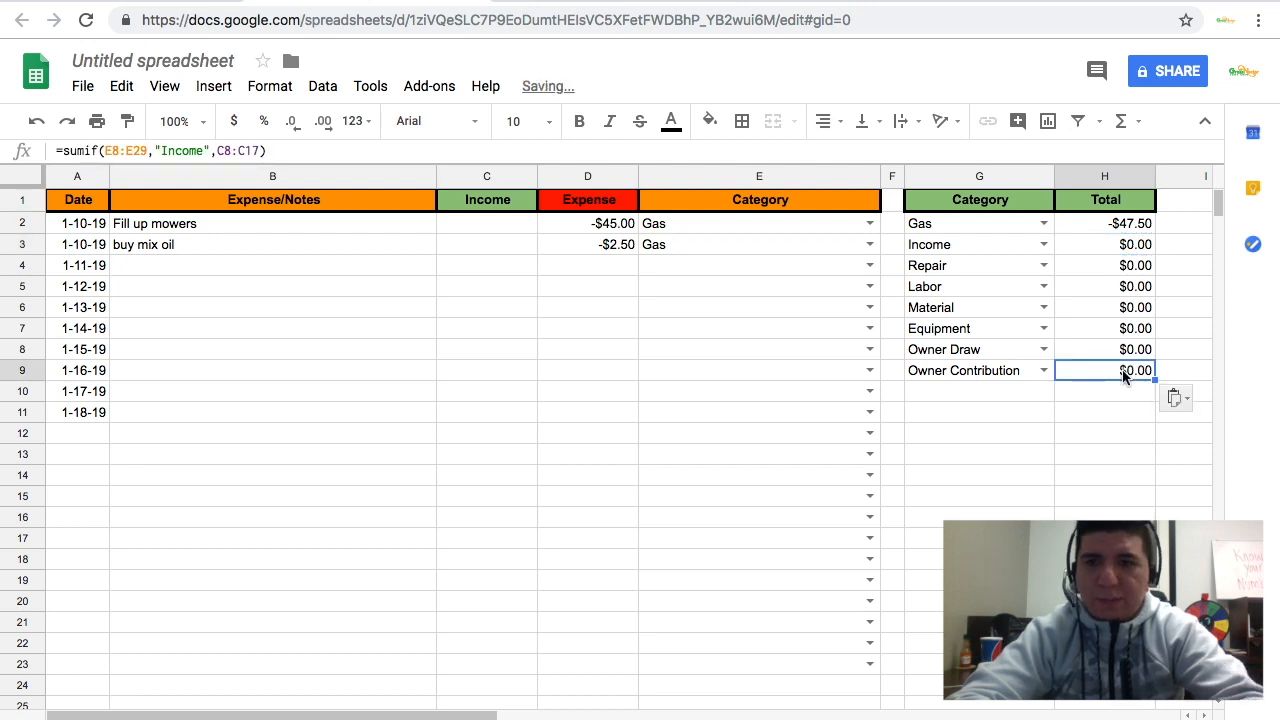
# Step: Change the criterion in H9's SUMIF formula to "Owner Contribution"
pyautogui.click(162, 150)
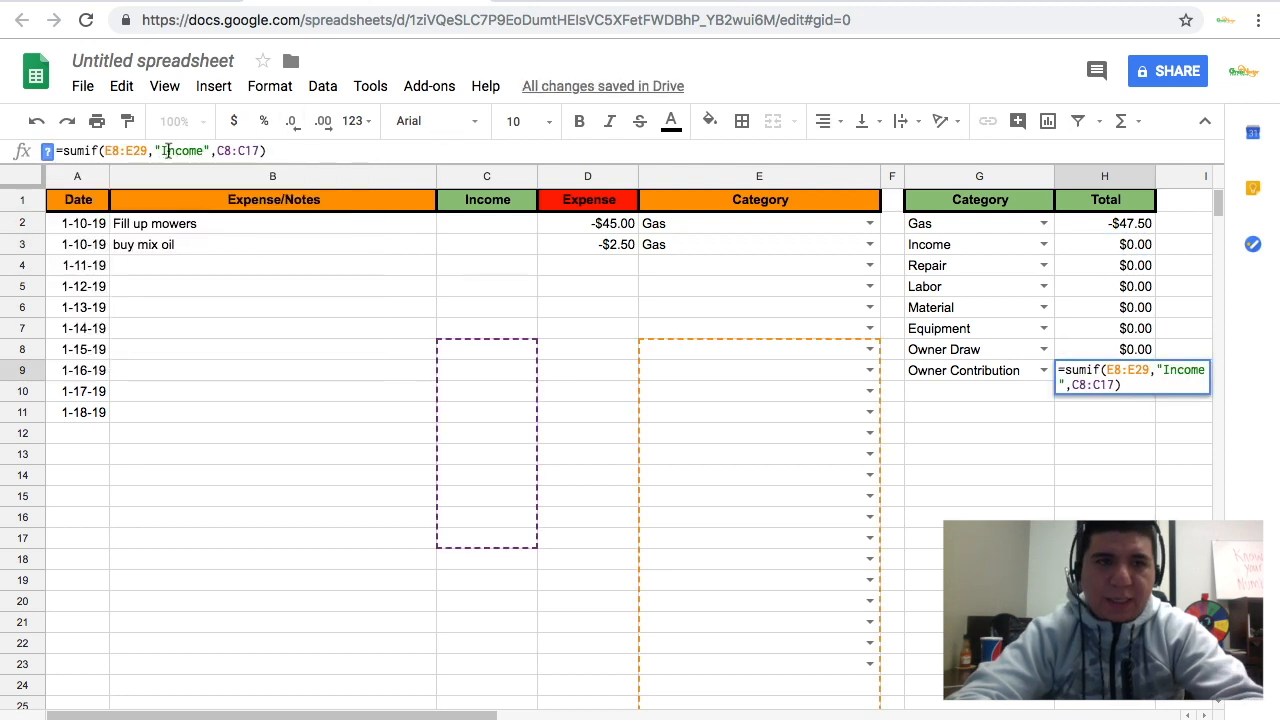
pyautogui.click(206, 150)
pyautogui.moveTo(187, 150); pyautogui.dragTo(166, 150)
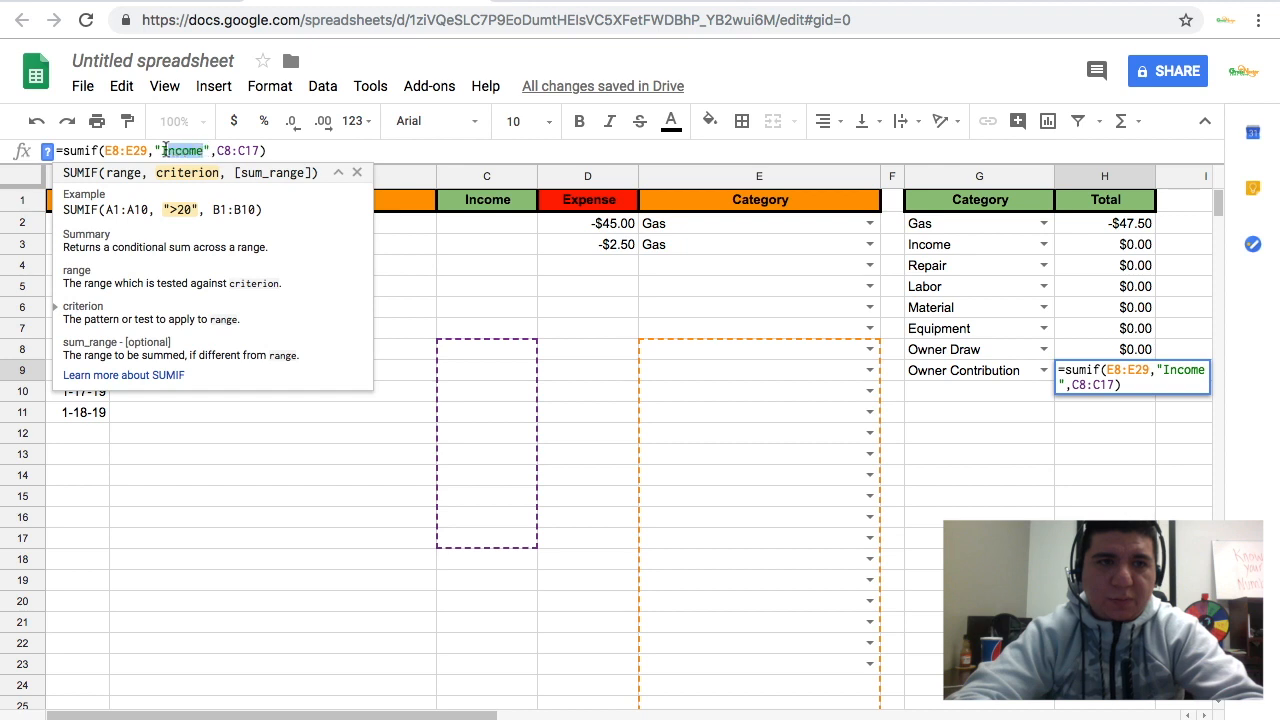
pyautogui.press('BackSpace')
pyautogui.write('Owner C')
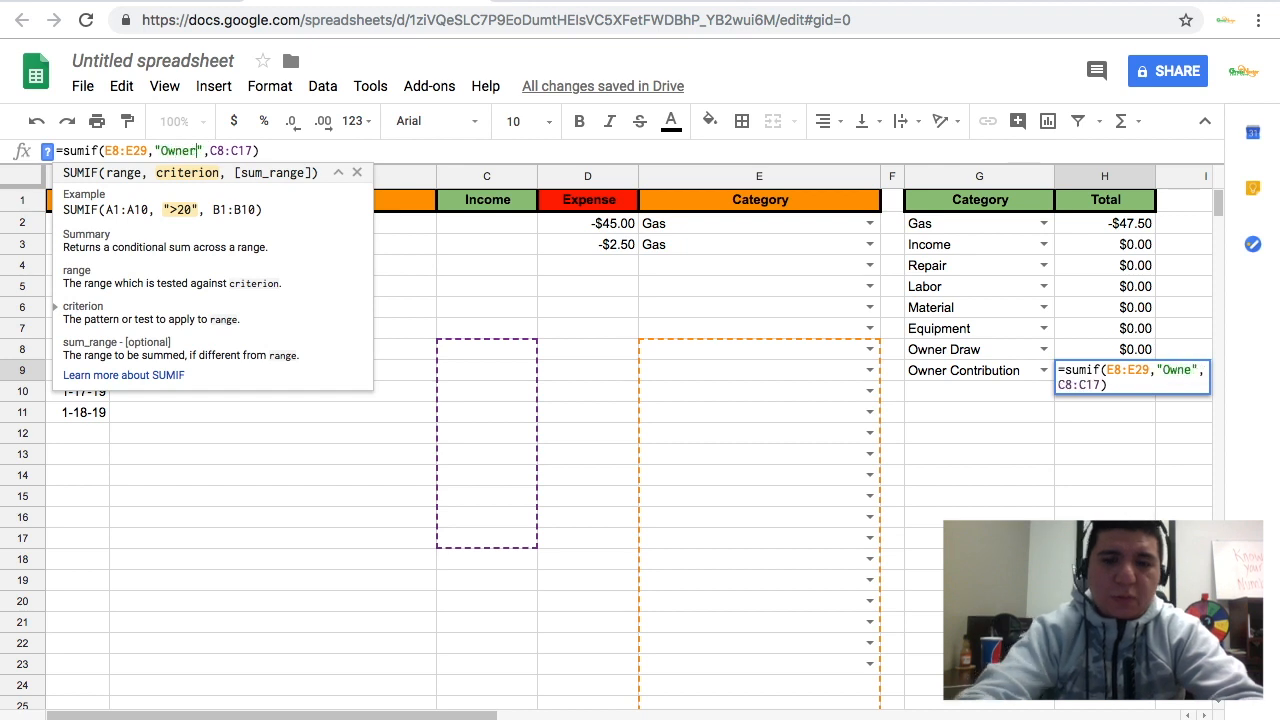
pyautogui.write('ontribu')
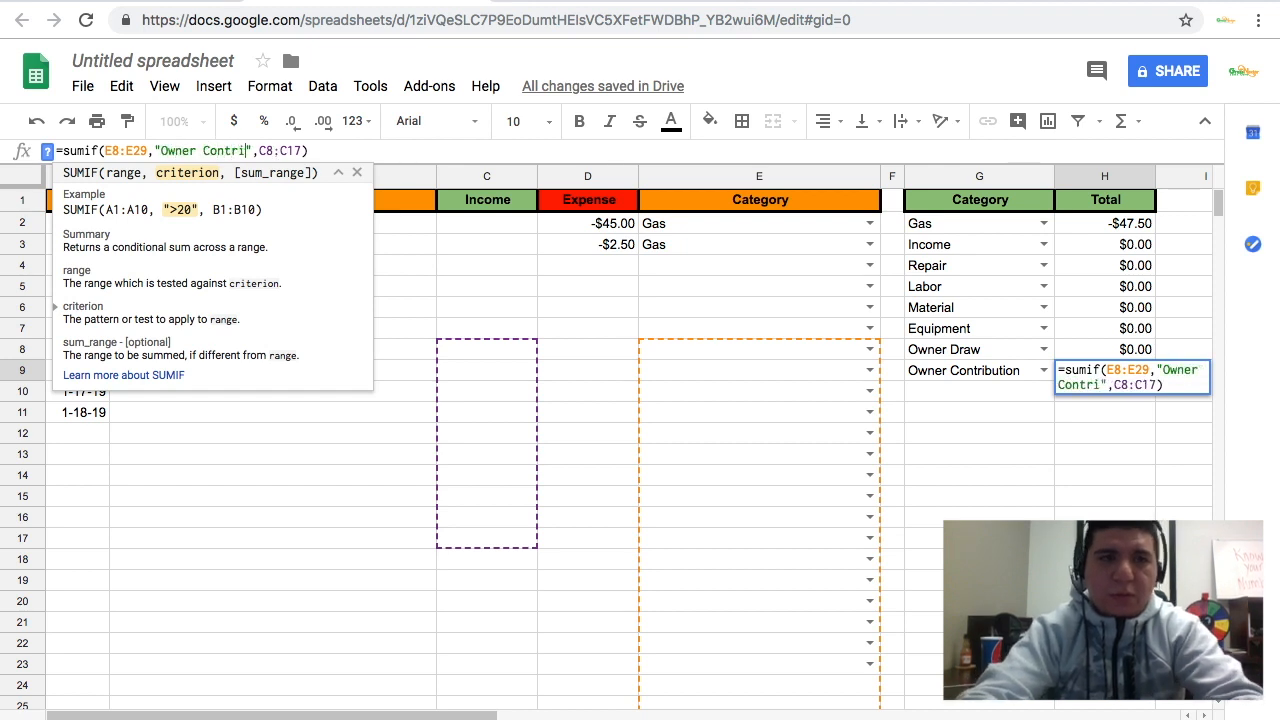
pyautogui.write('tion')
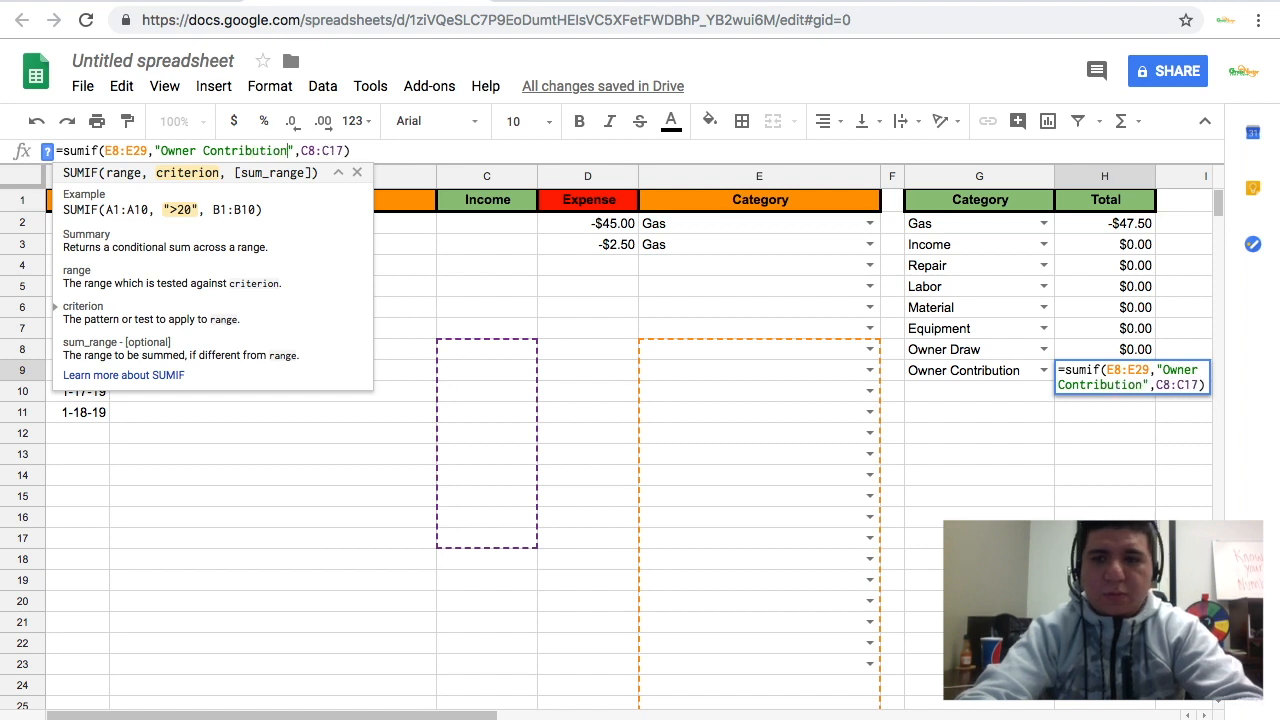
pyautogui.press('Return')
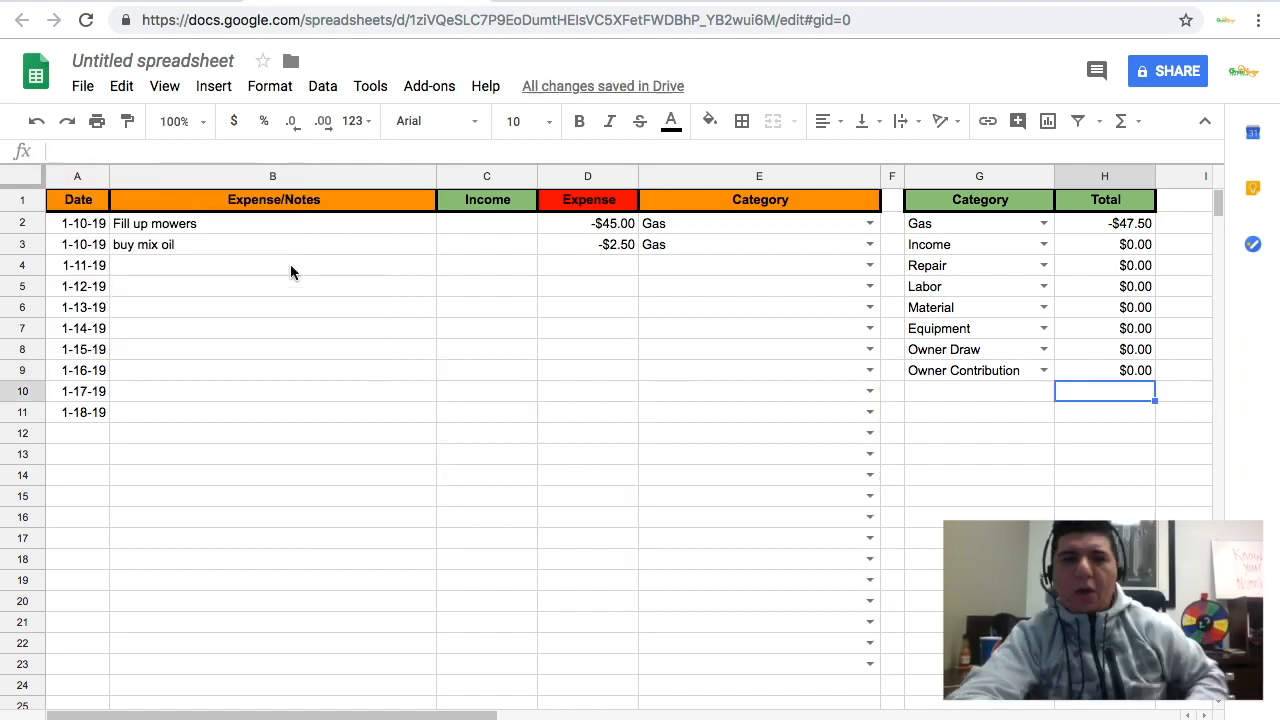
# Step: Fill row 4 with the note "Cash Bonus From Client", an income of 60 and the category Owner Contribution
pyautogui.click(289, 268)
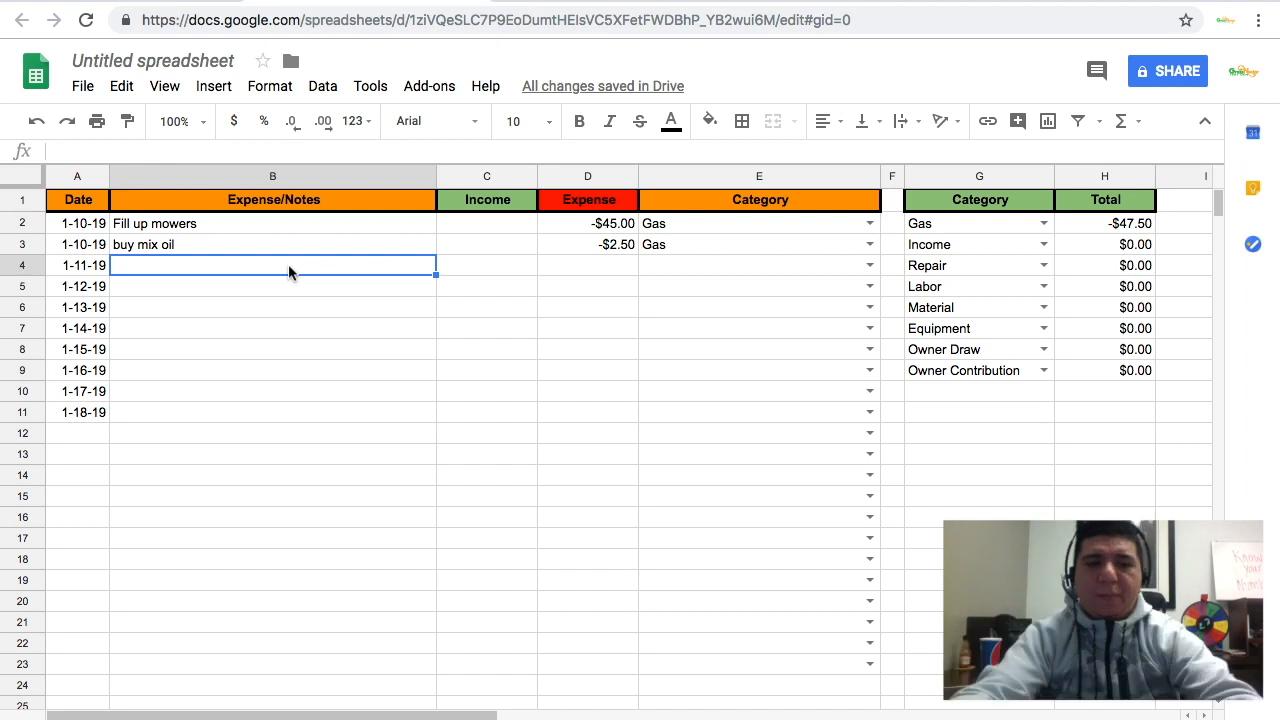
pyautogui.write('Cash Bonus From Client')
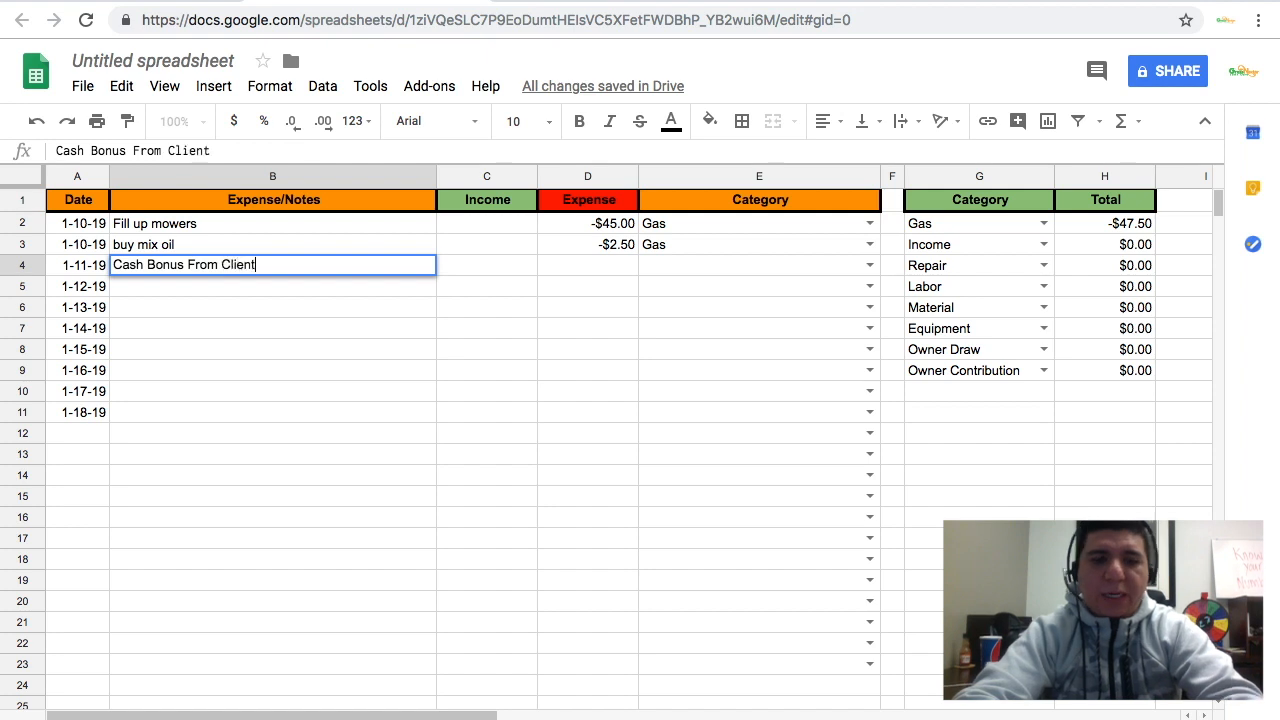
pyautogui.press('Tab')
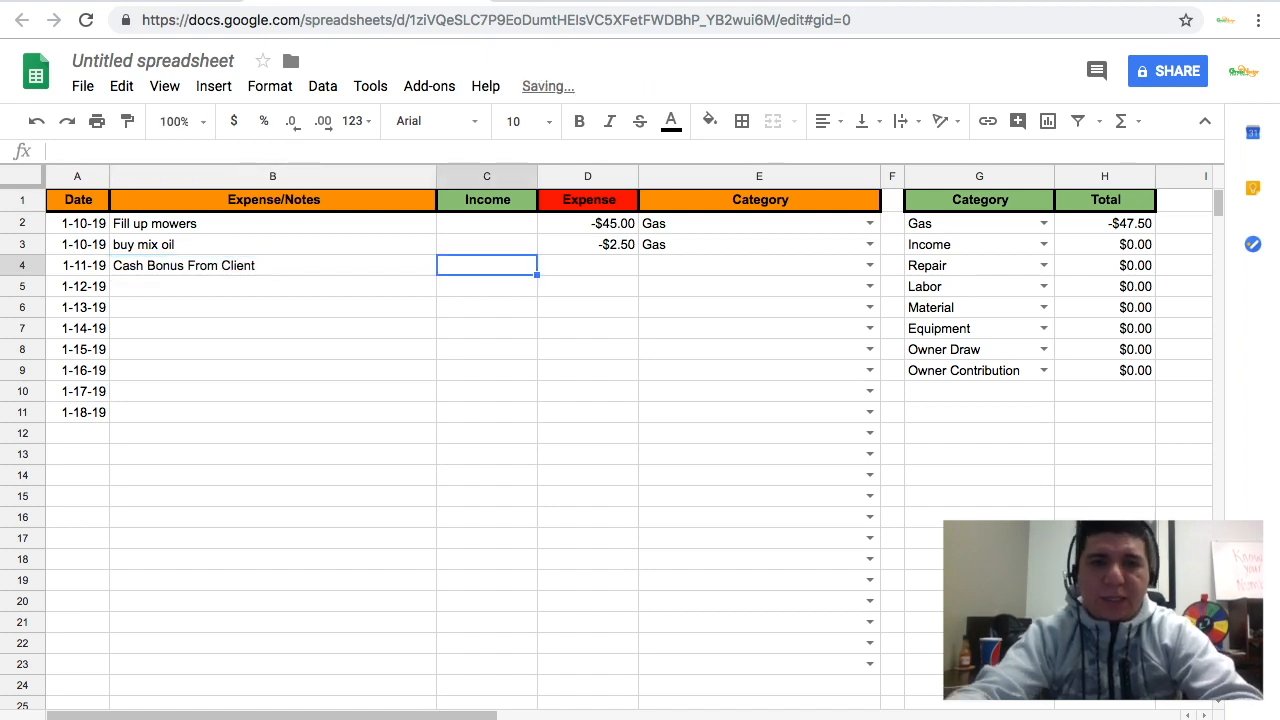
pyautogui.write('60')
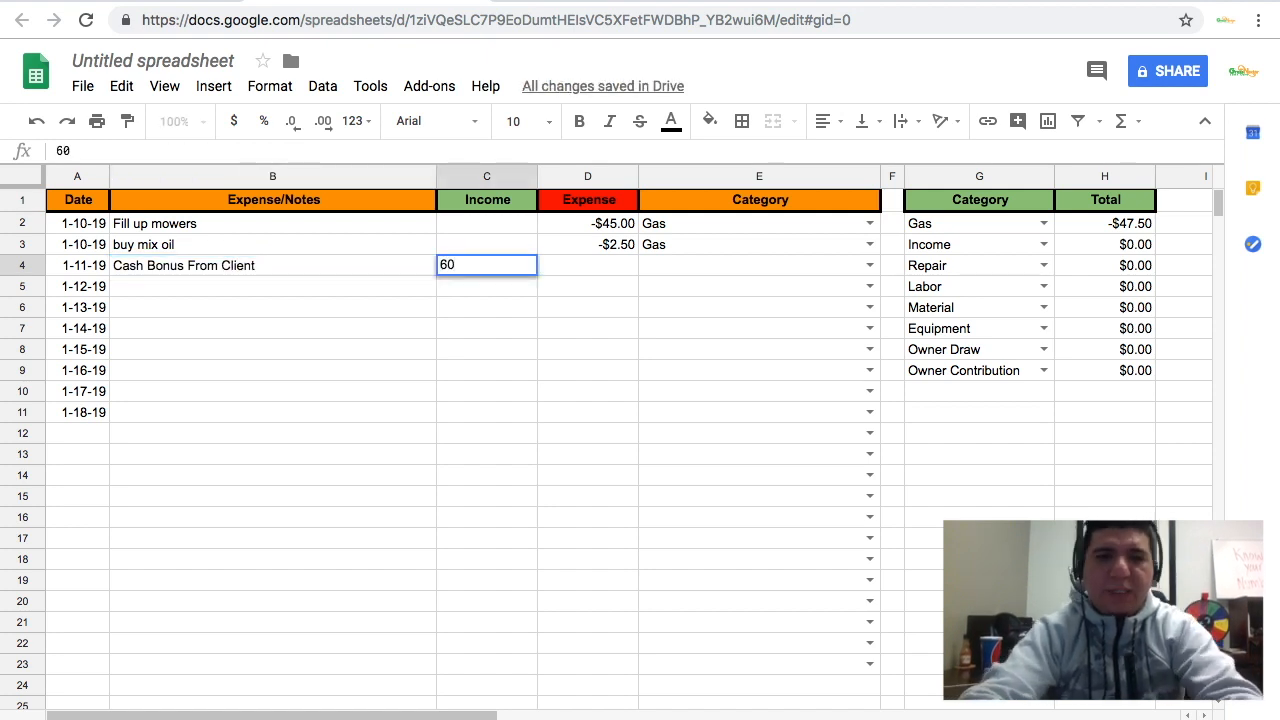
pyautogui.press('Tab')
pyautogui.press('Tab')
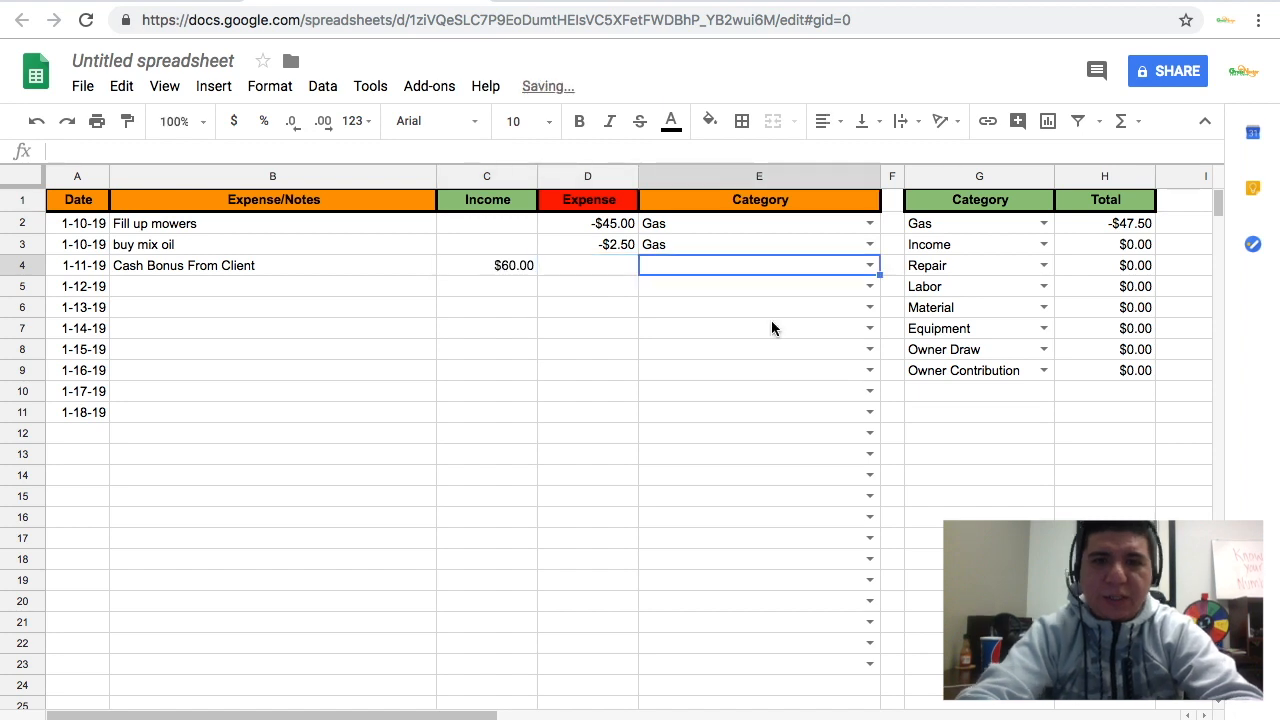
pyautogui.click(870, 266)
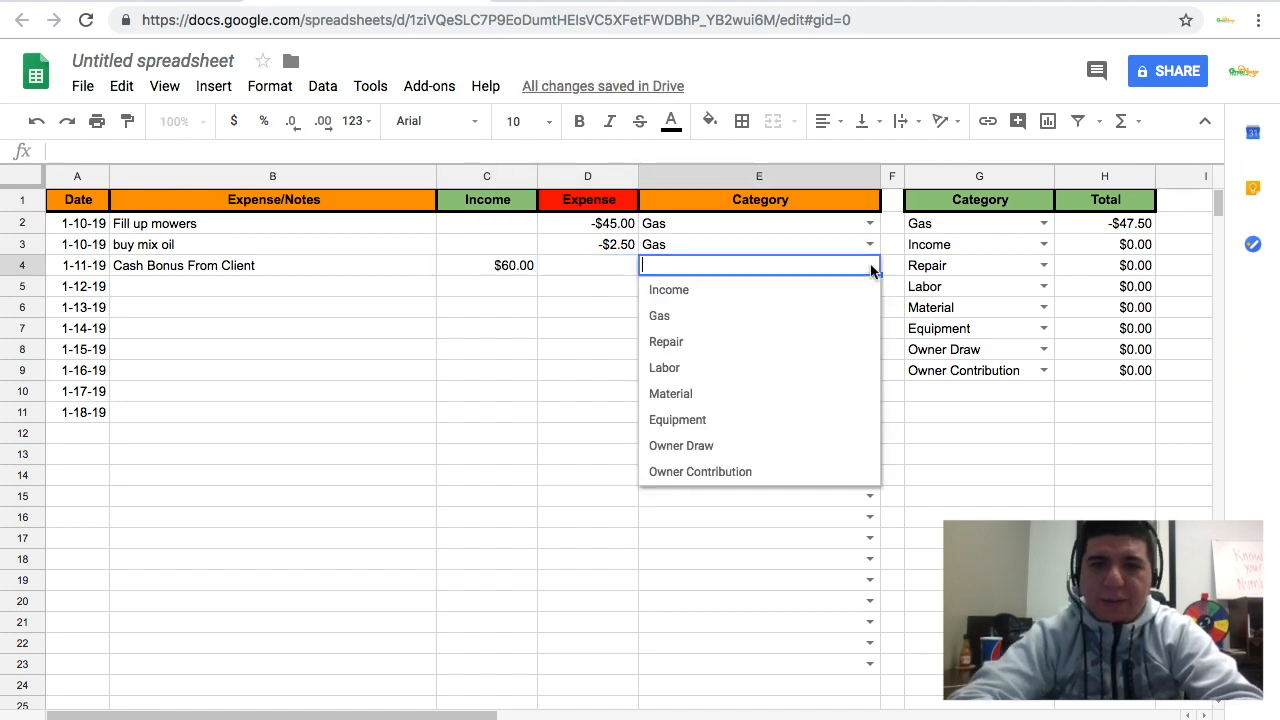
pyautogui.click(743, 473)
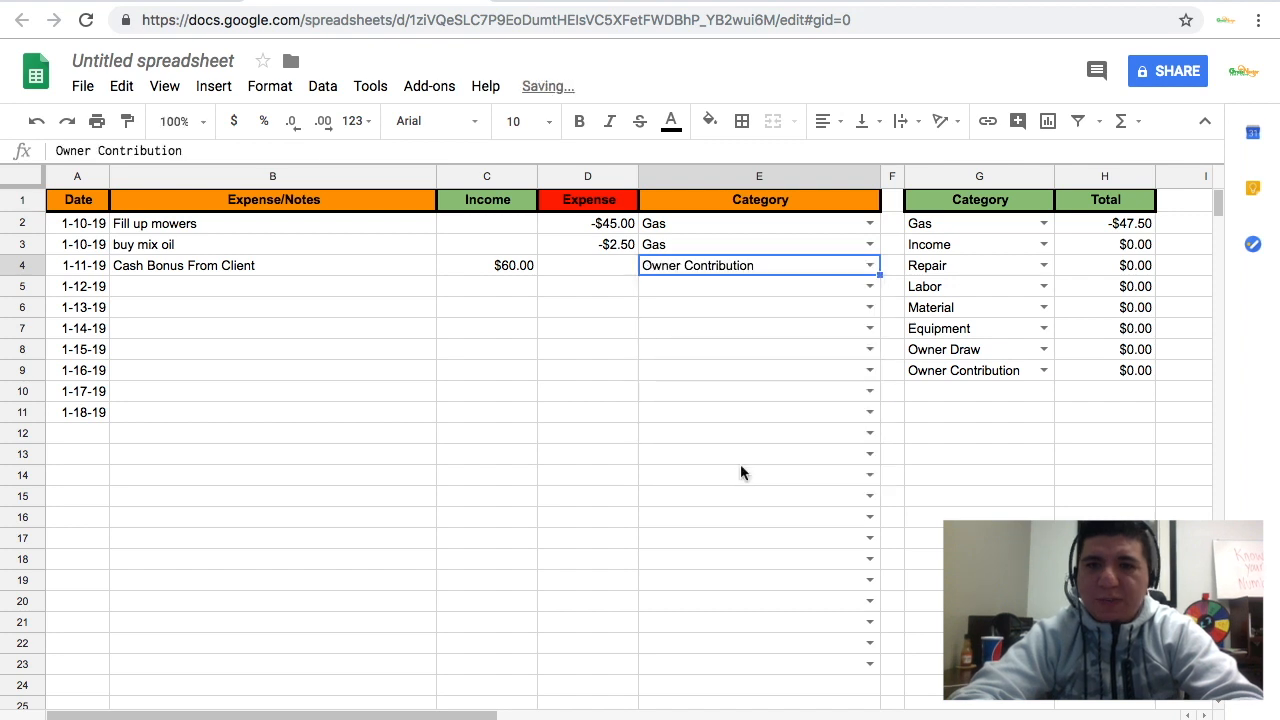
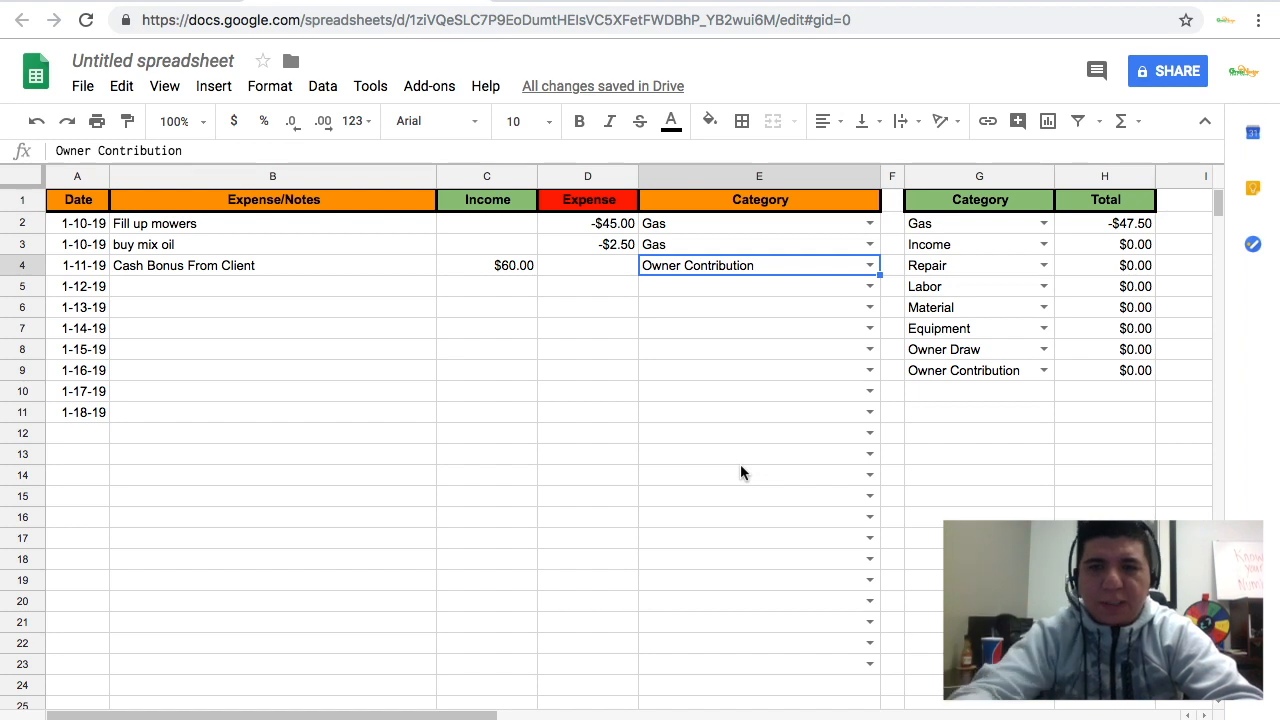
pyautogui.press('Return')
# Step: Check the ranges used in the Owner Contribution total's SUMIF formula in H9
pyautogui.click(1183, 476)
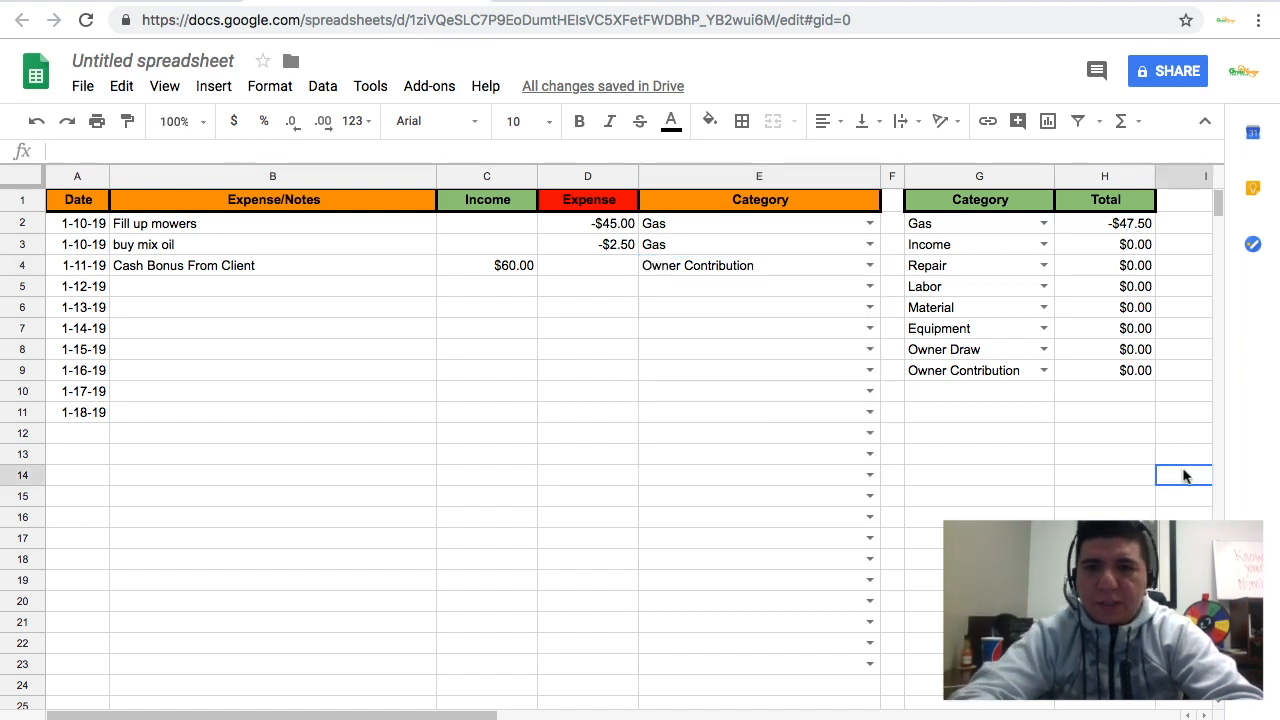
pyautogui.click(1145, 371)
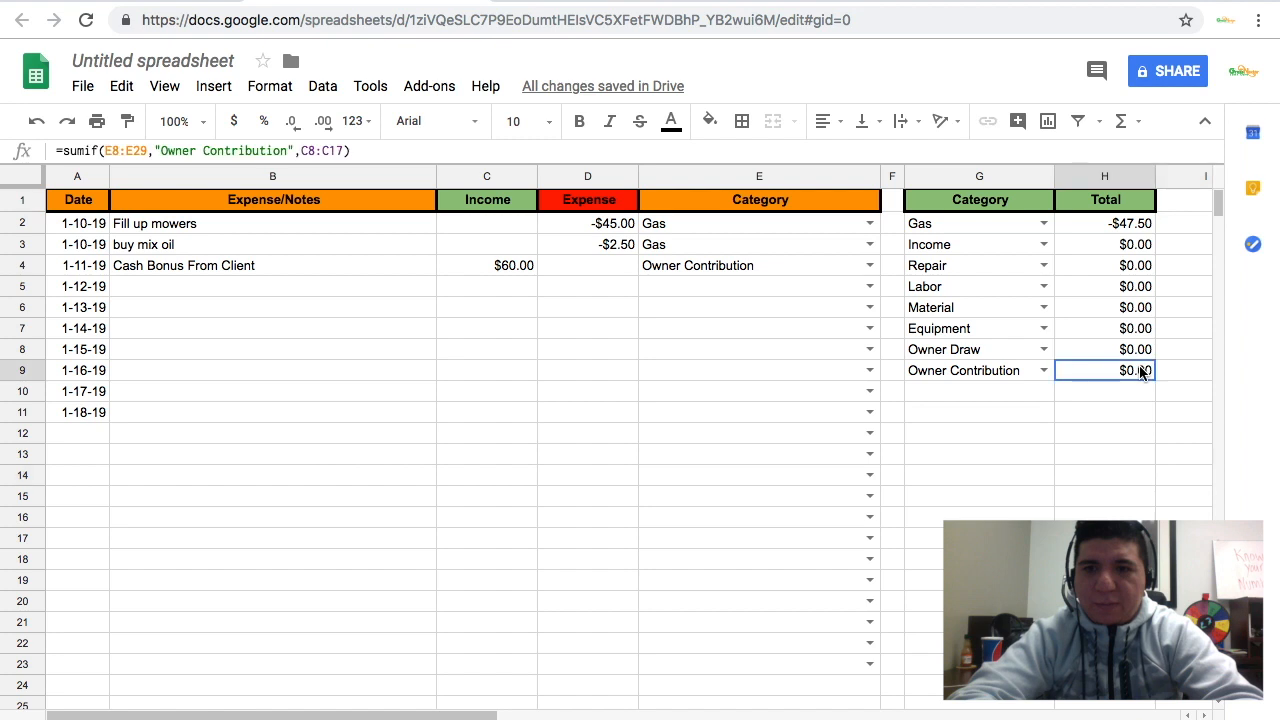
pyautogui.click(390, 151)
pyautogui.click(1174, 454)
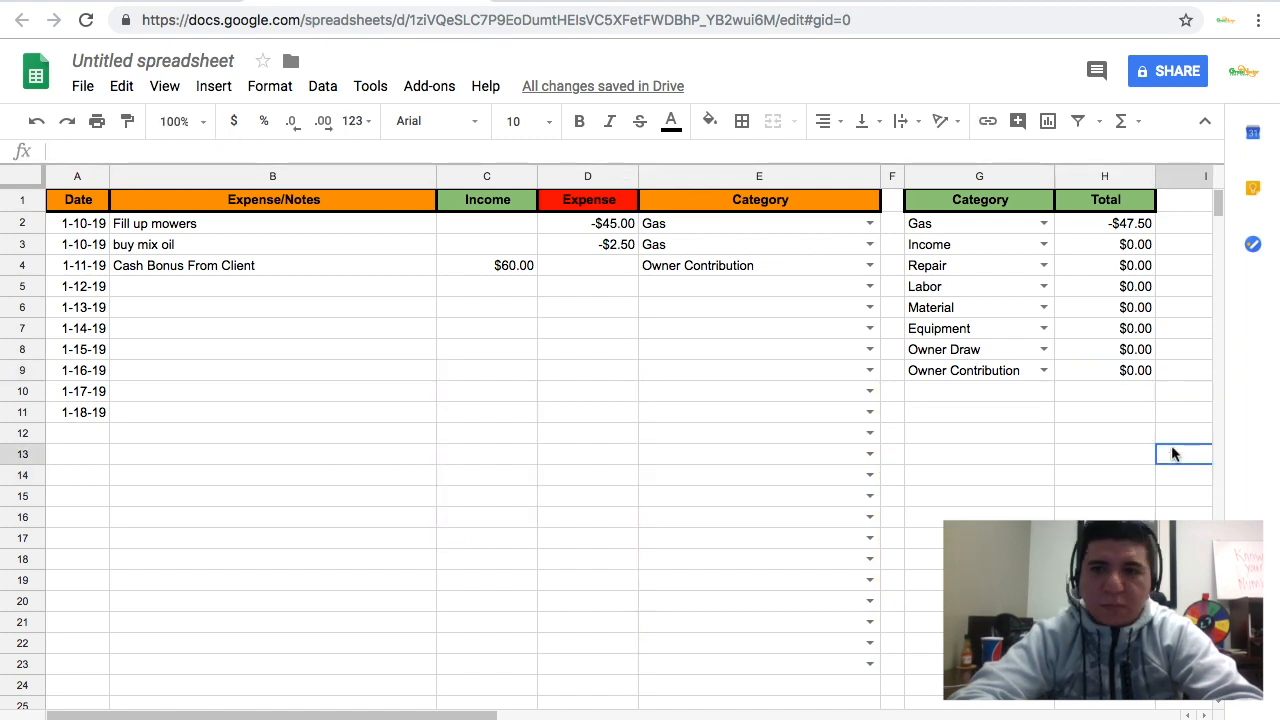
pyautogui.click(1115, 372)
pyautogui.click(576, 263)
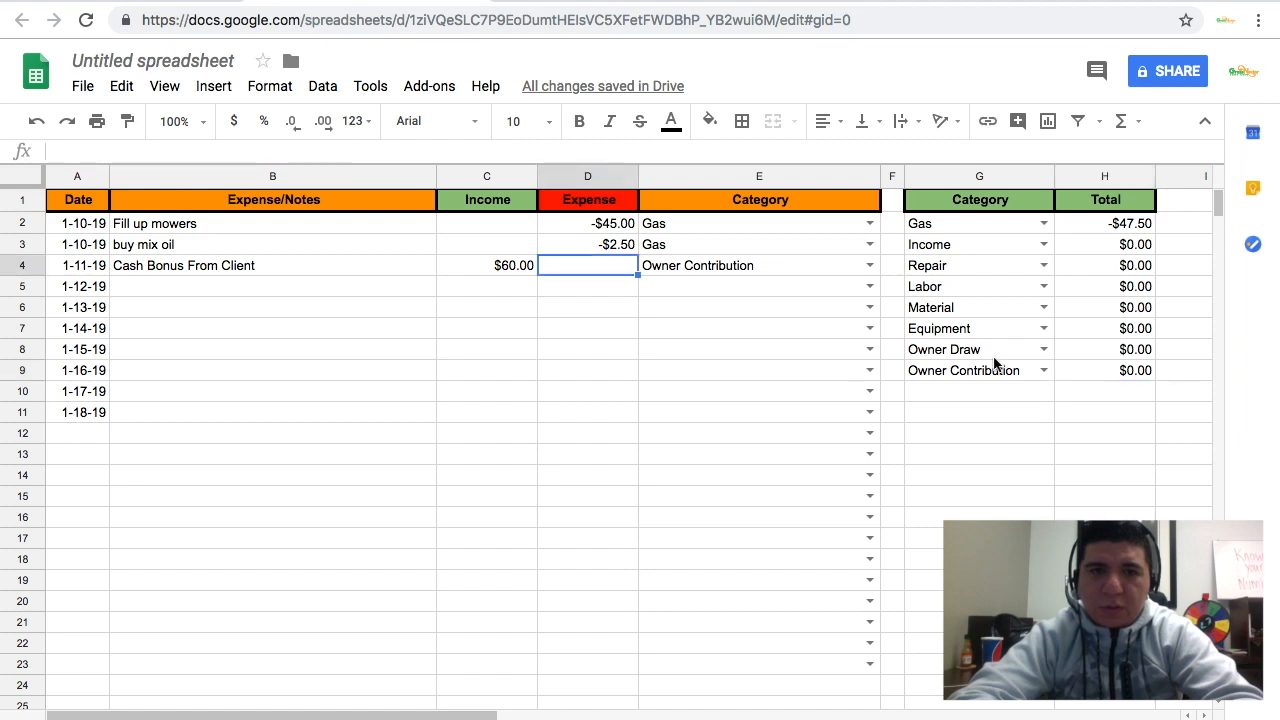
# Step: Clear the Owner Contribution total in H9 and begin a new SUMIF formula there
pyautogui.click(1097, 375)
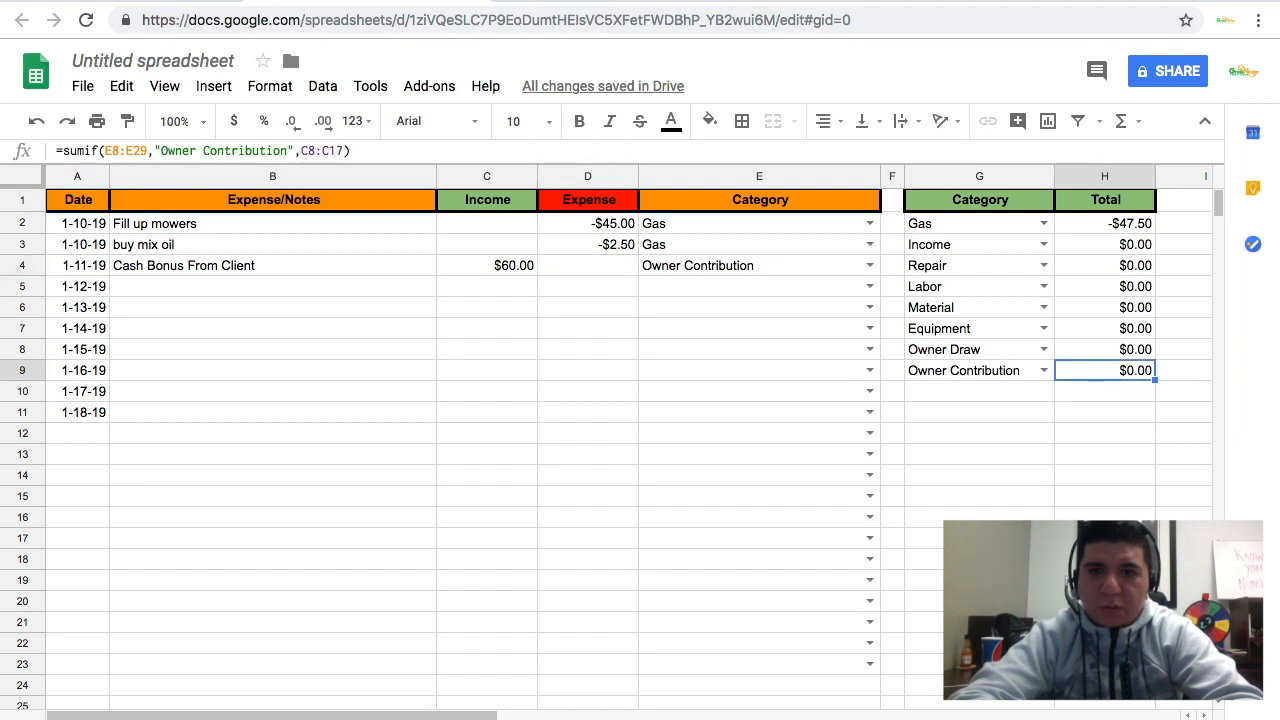
pyautogui.press('Delete')
pyautogui.write('um')
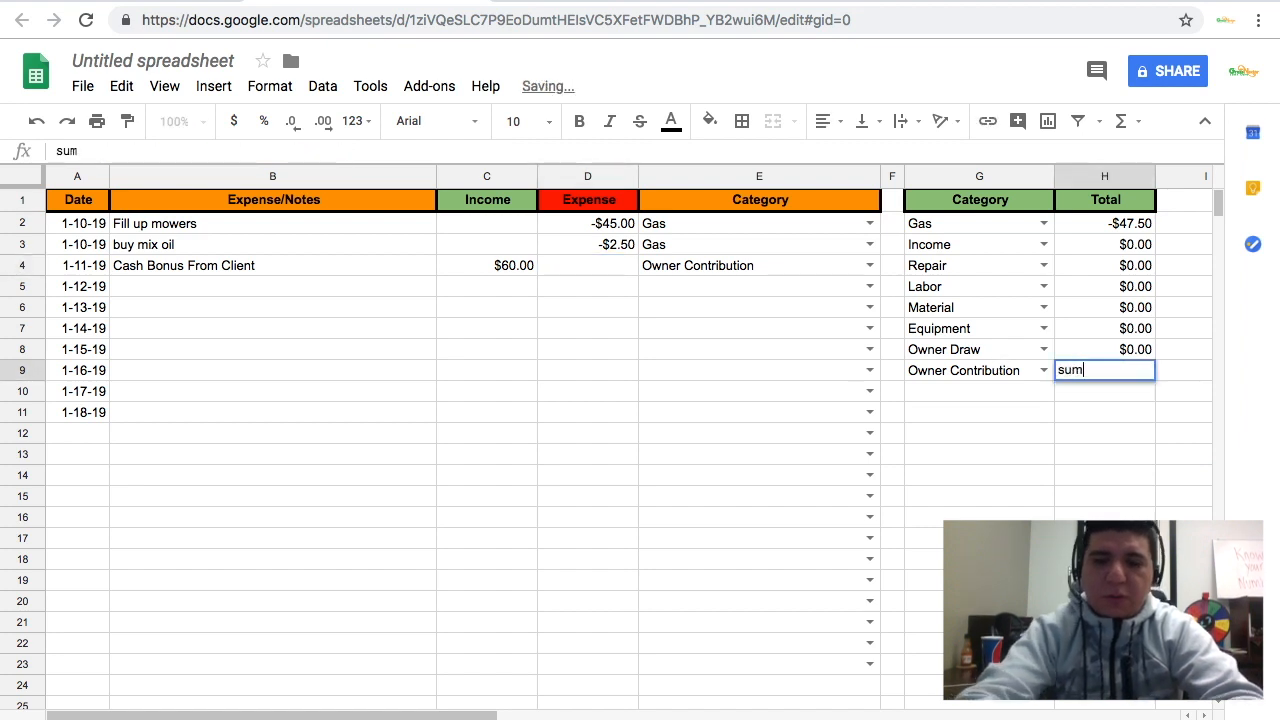
pyautogui.press('BackSpace')
pyautogui.press('BackSpace')
pyautogui.write('sum')
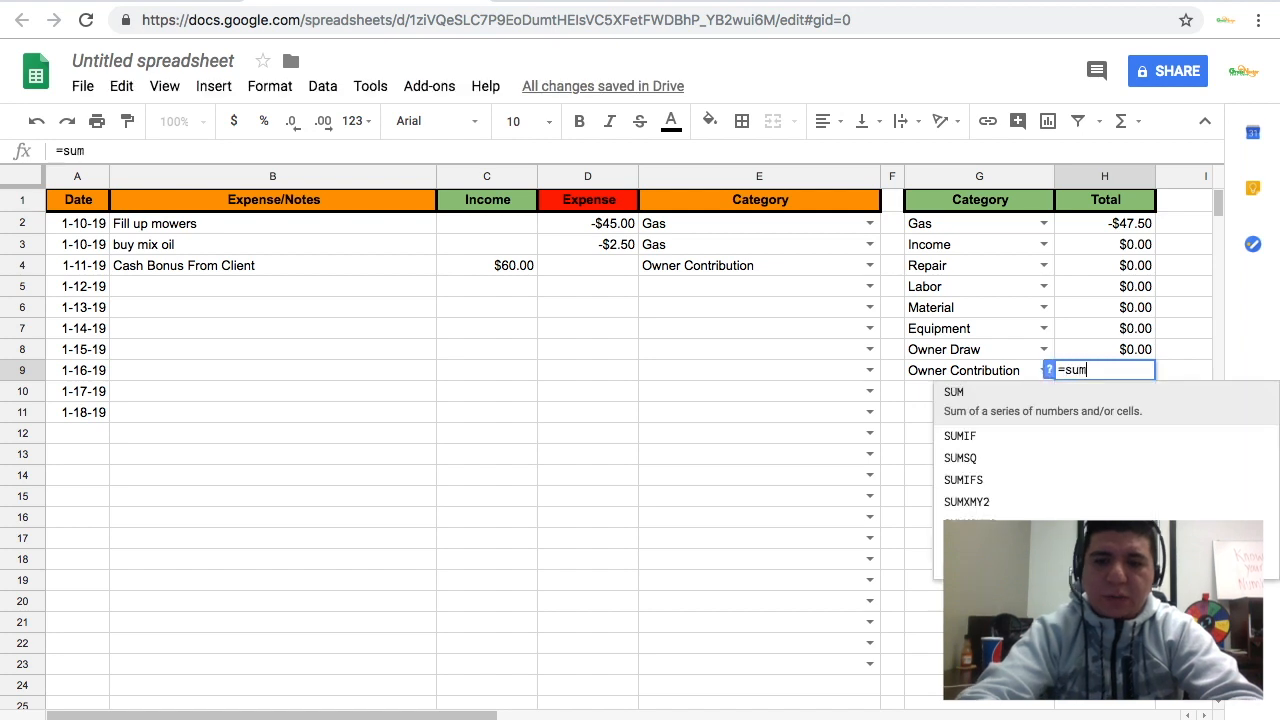
pyautogui.write('(if')
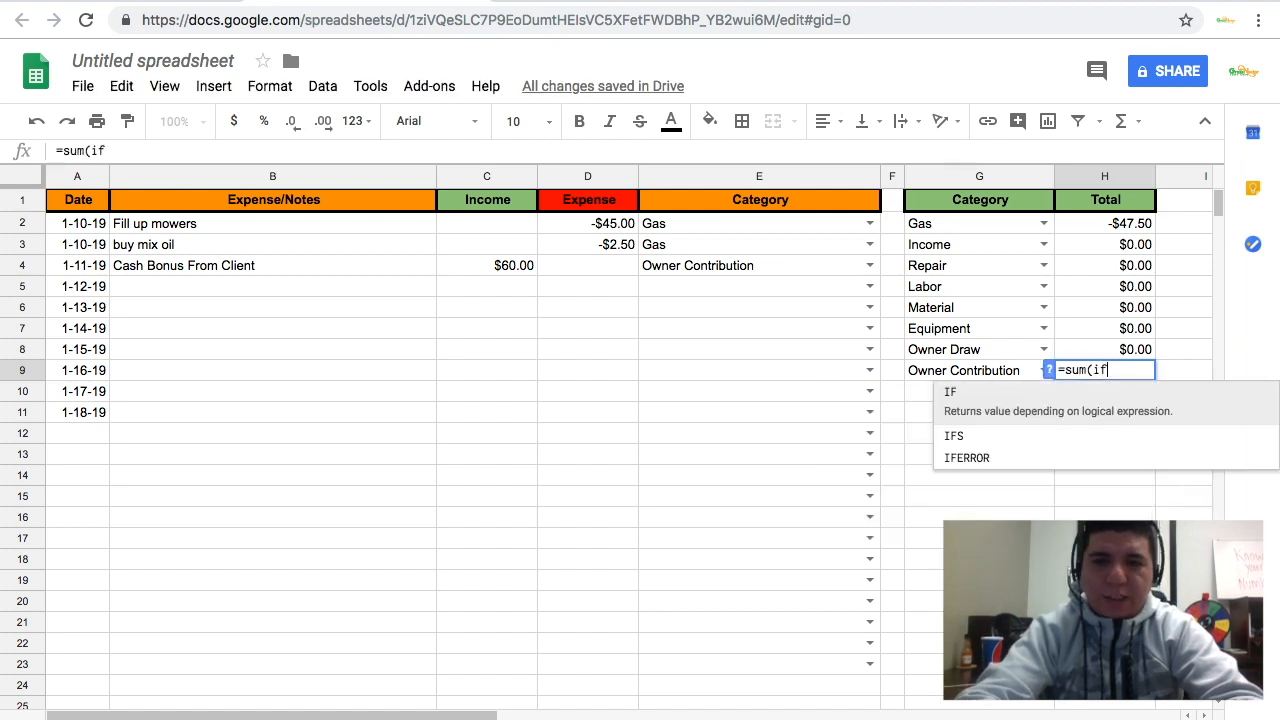
pyautogui.press('BackSpace')
pyautogui.press('BackSpace')
pyautogui.press('BackSpace')
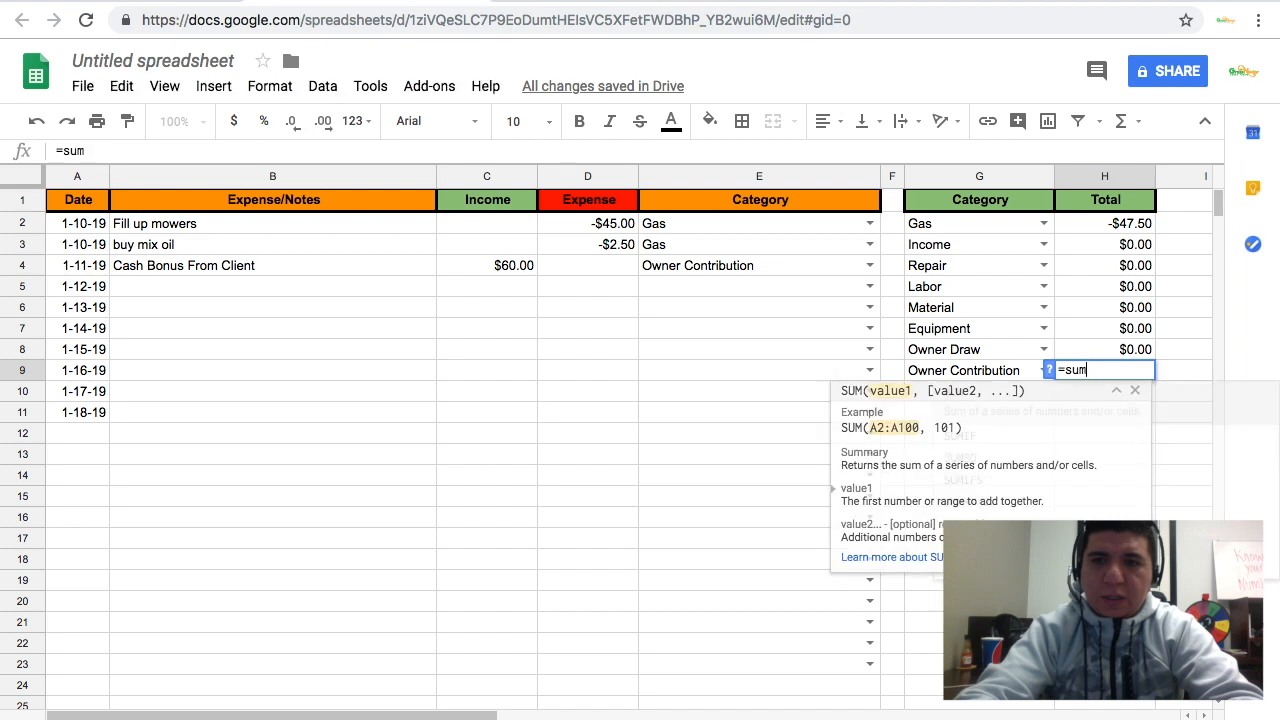
pyautogui.write('if(')
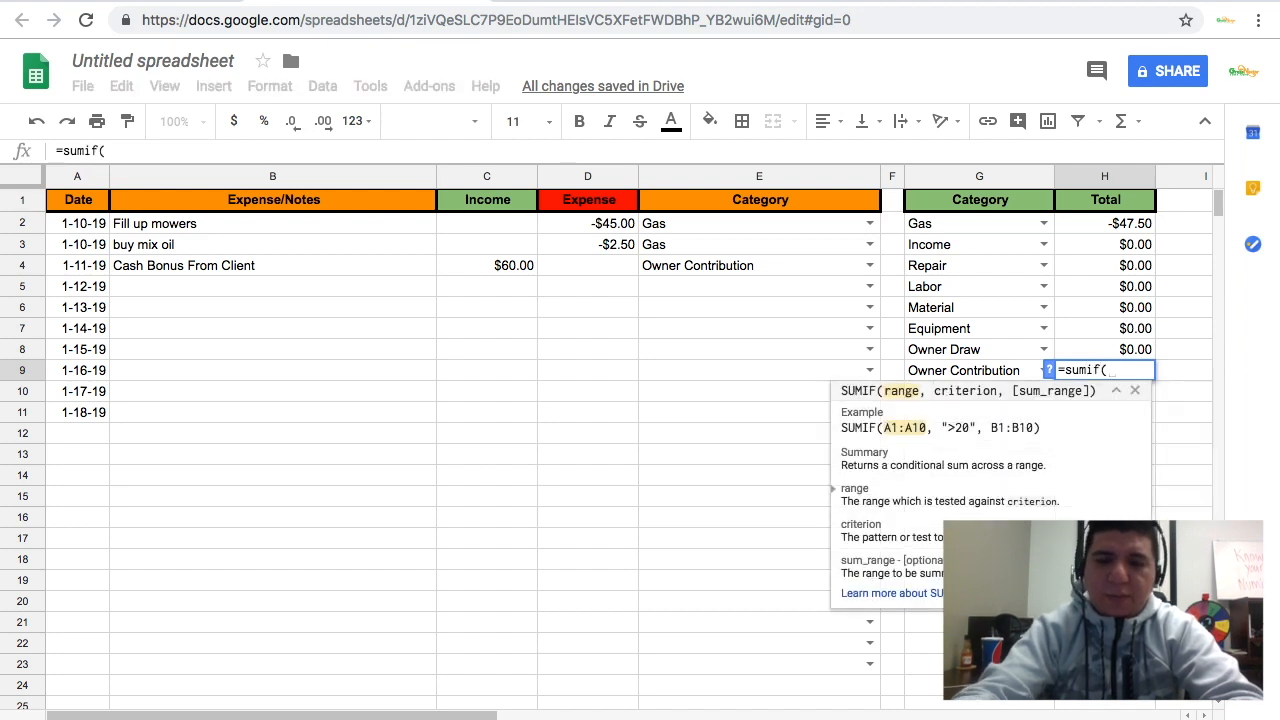
# Step: Complete H9's SUMIF with range E2:E23, criterion "Owner Contribution" and sum range C2:C24
pyautogui.moveTo(808, 226); pyautogui.dragTo(789, 664)
pyautogui.write(',"Ow')
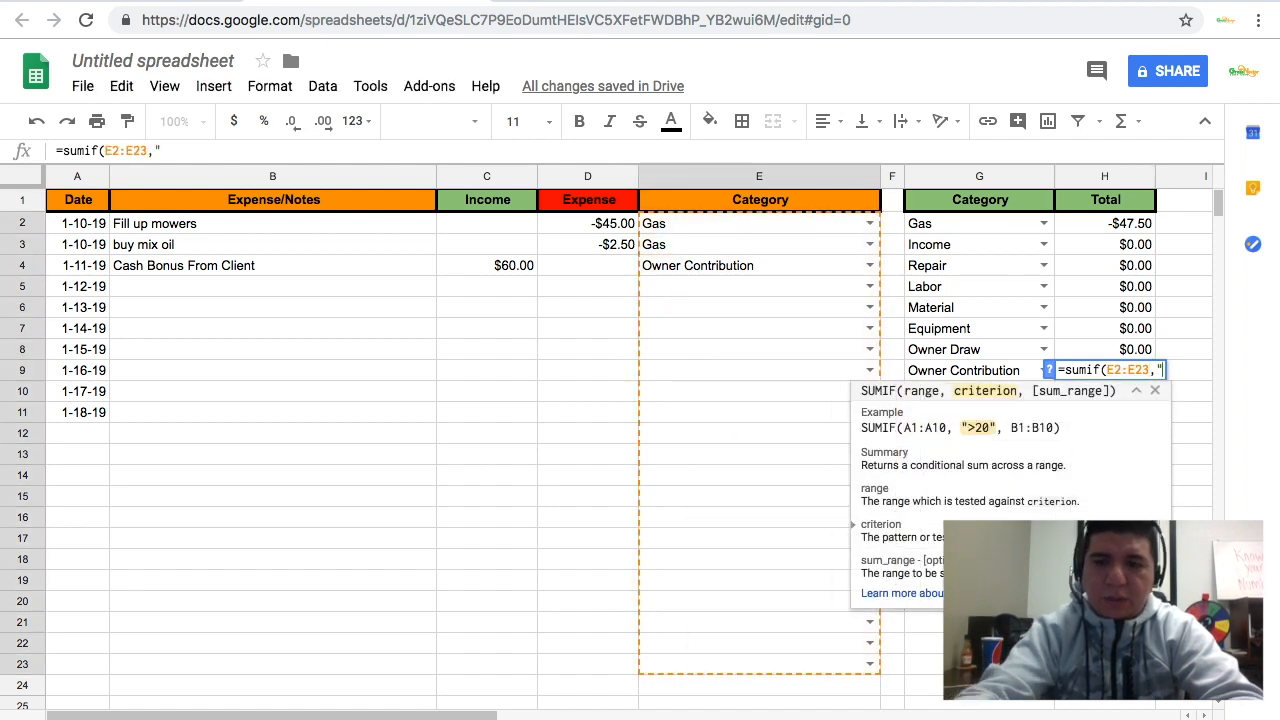
pyautogui.write('ner Co')
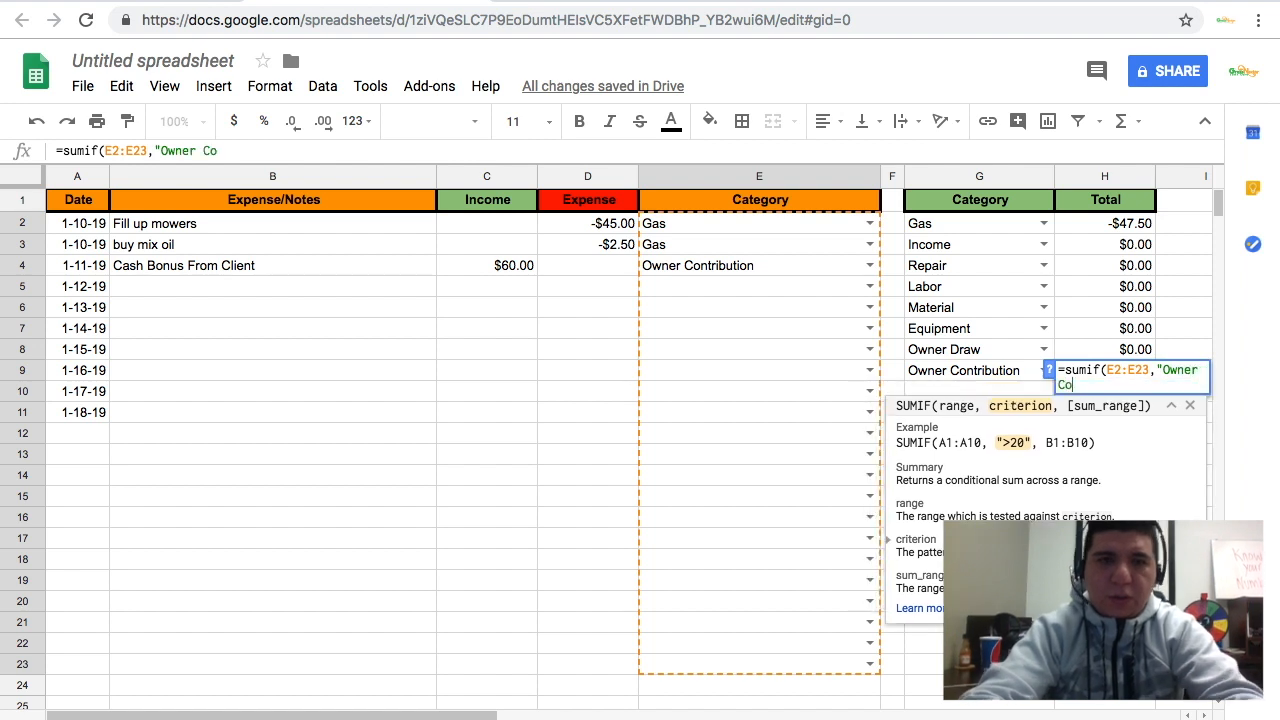
pyautogui.write('ntribution"')
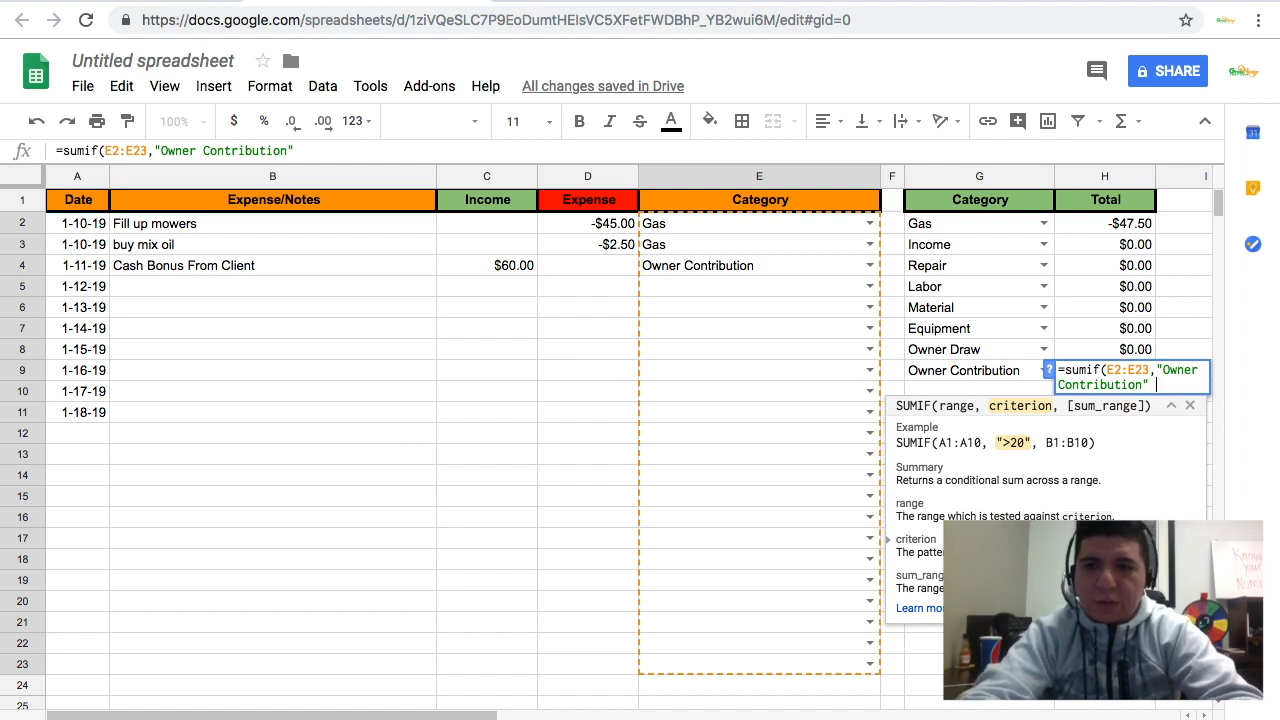
pyautogui.press('BackSpace')
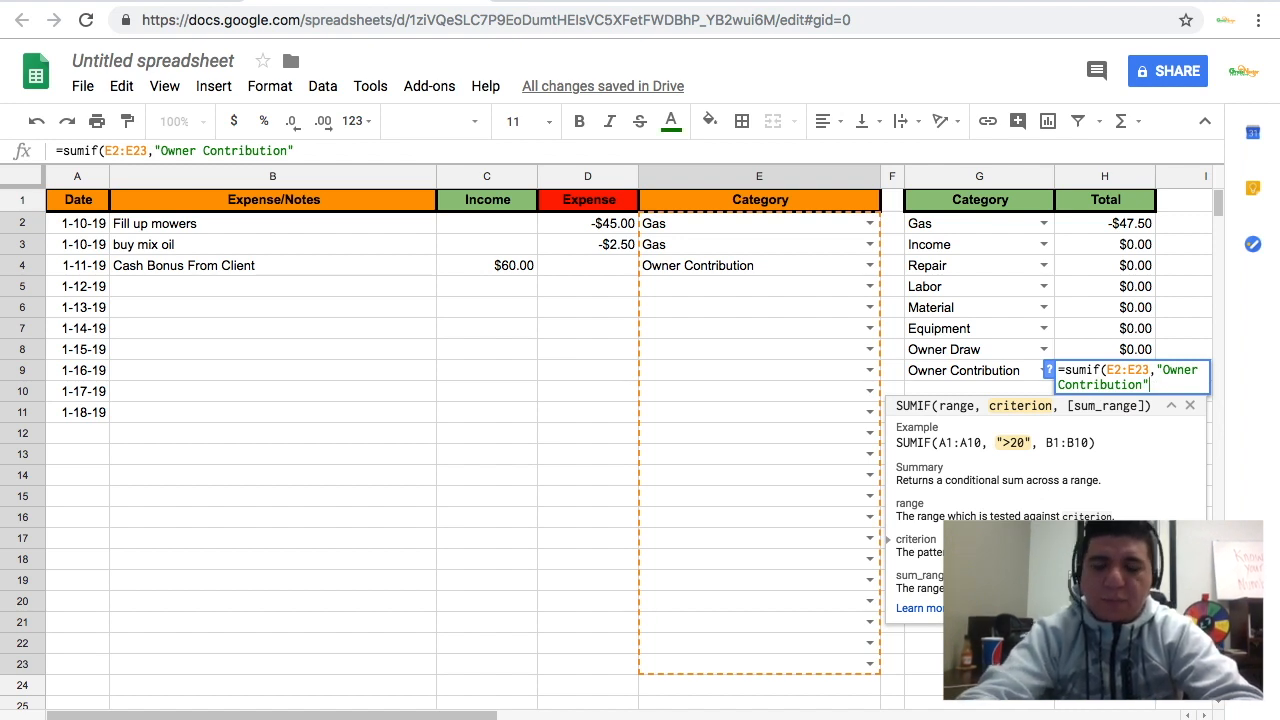
pyautogui.write(',')
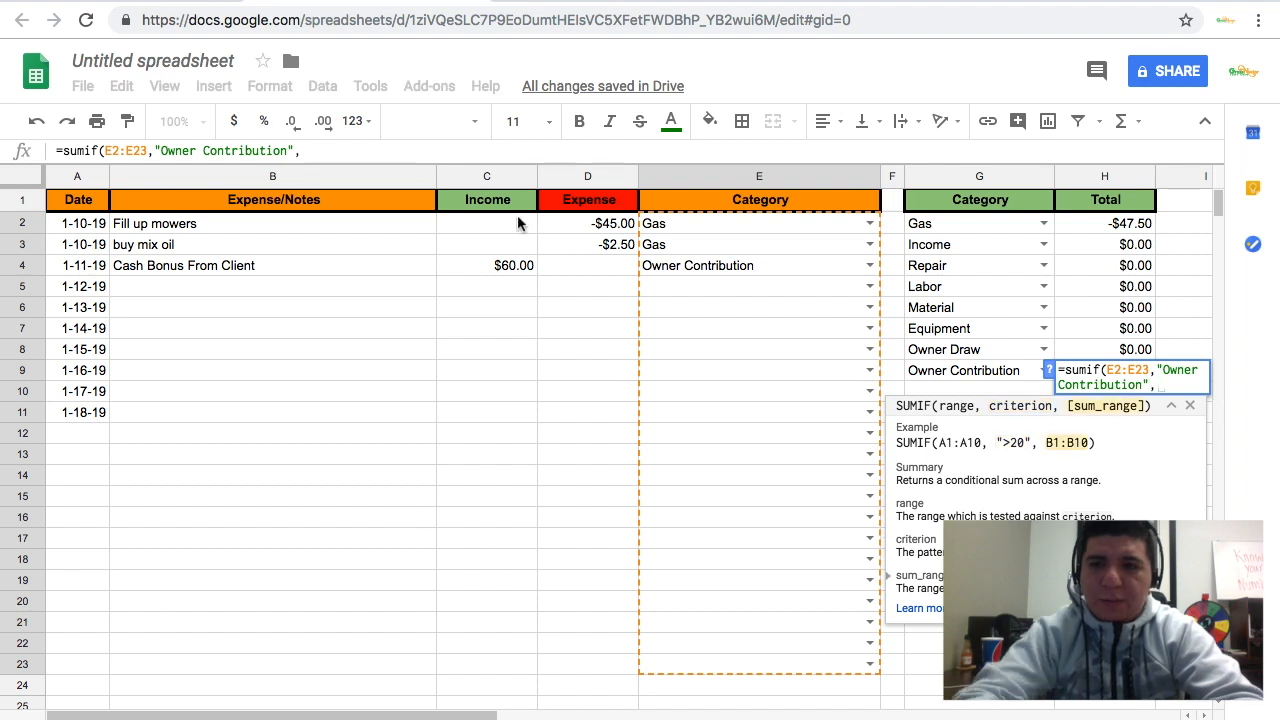
pyautogui.moveTo(518, 224); pyautogui.dragTo(508, 684)
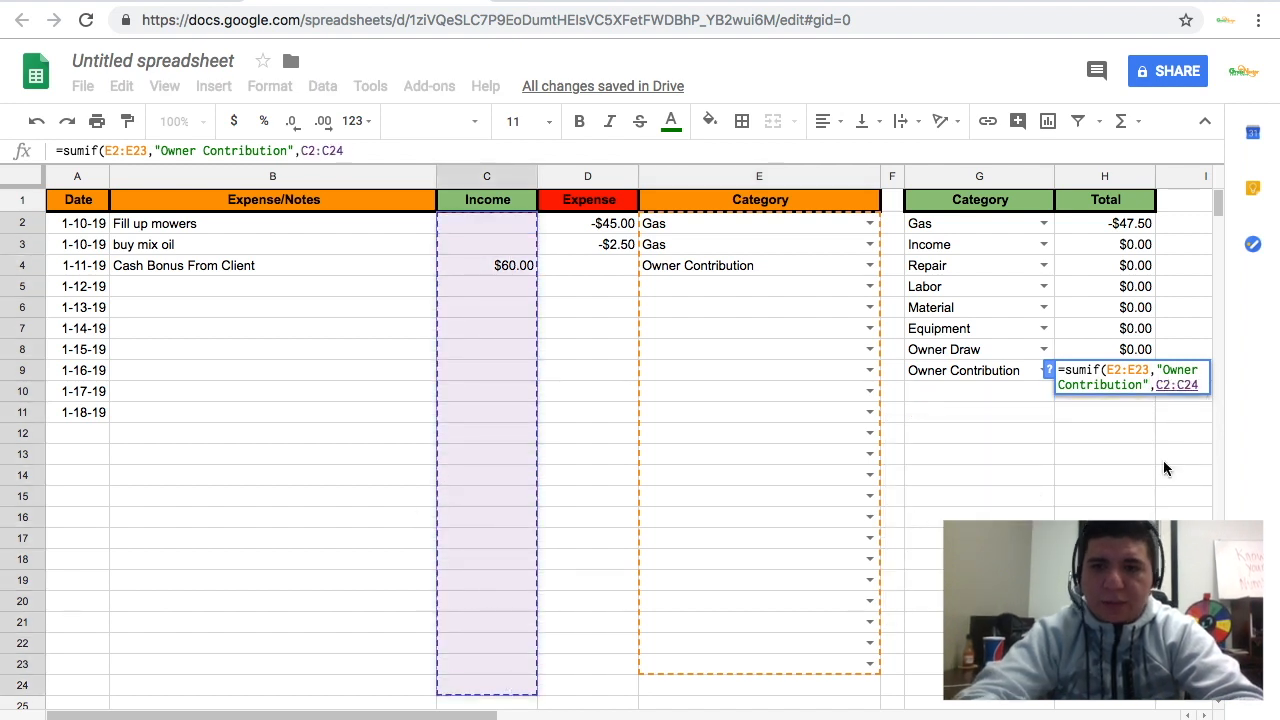
pyautogui.press('Return')
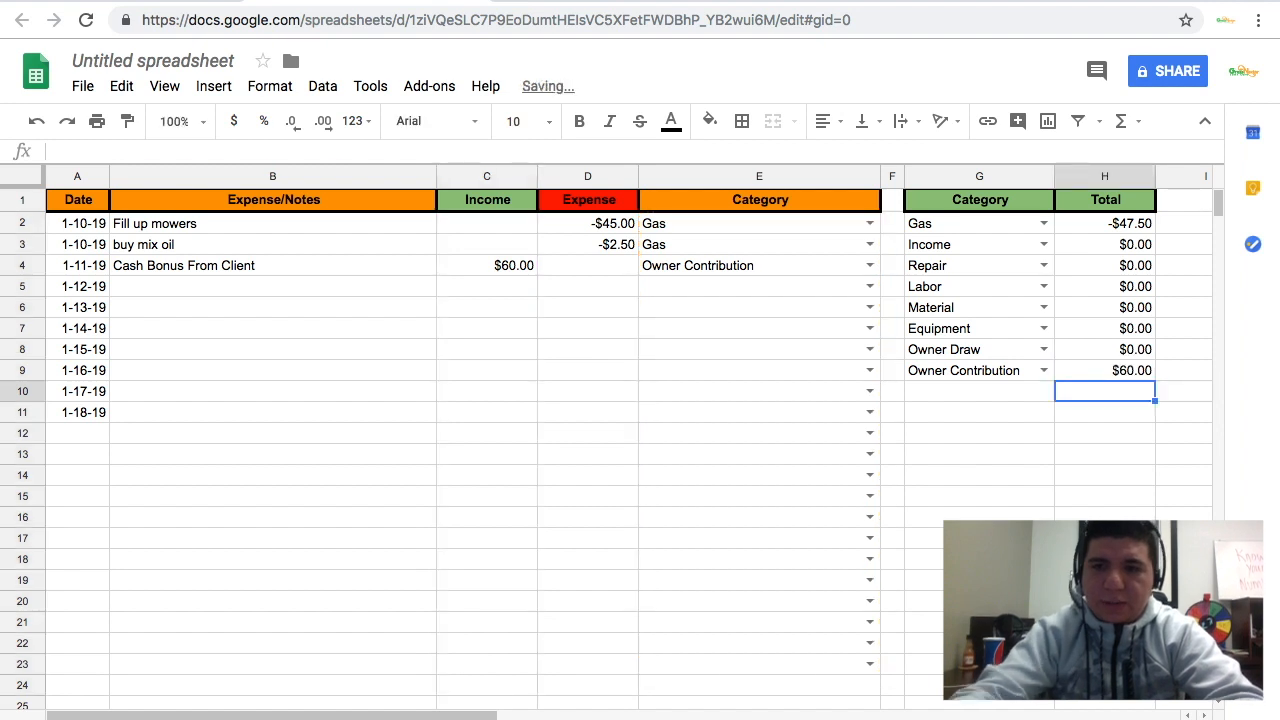
# Step: Add a test entry in row 5 with category Owner Contribution and an income of 30, and check the total in H9
pyautogui.click(514, 272)
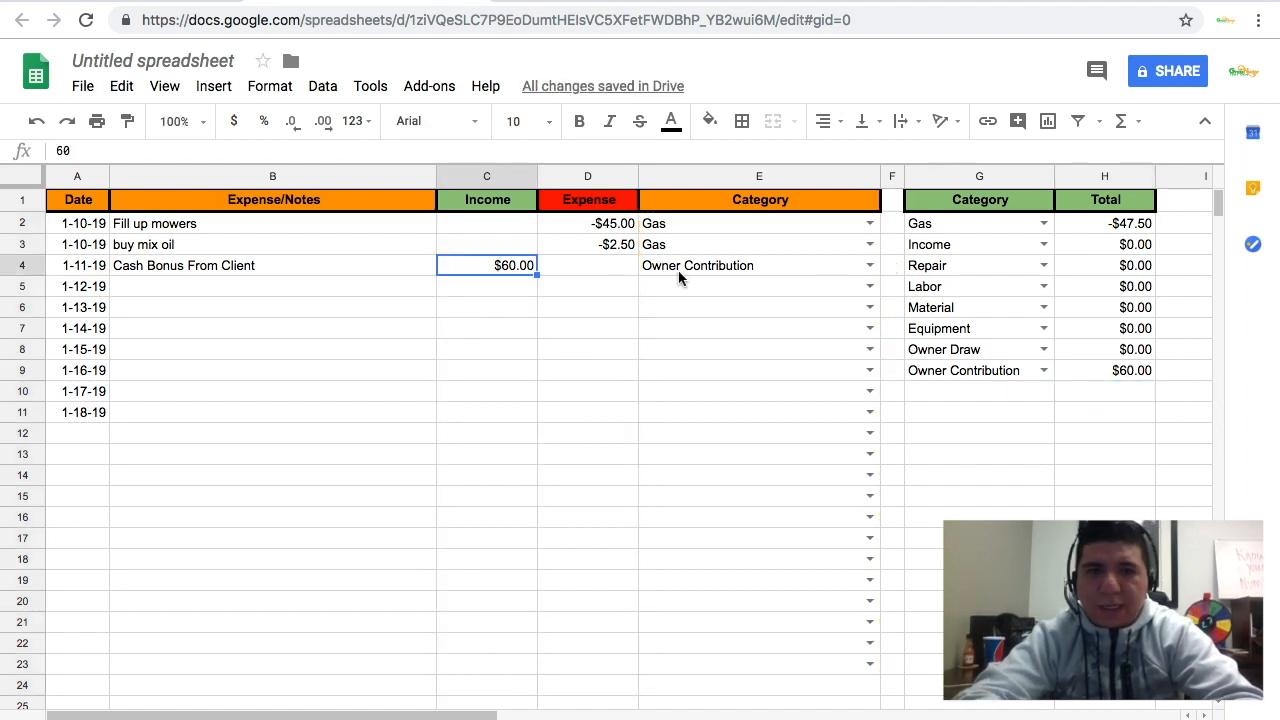
pyautogui.click(870, 287)
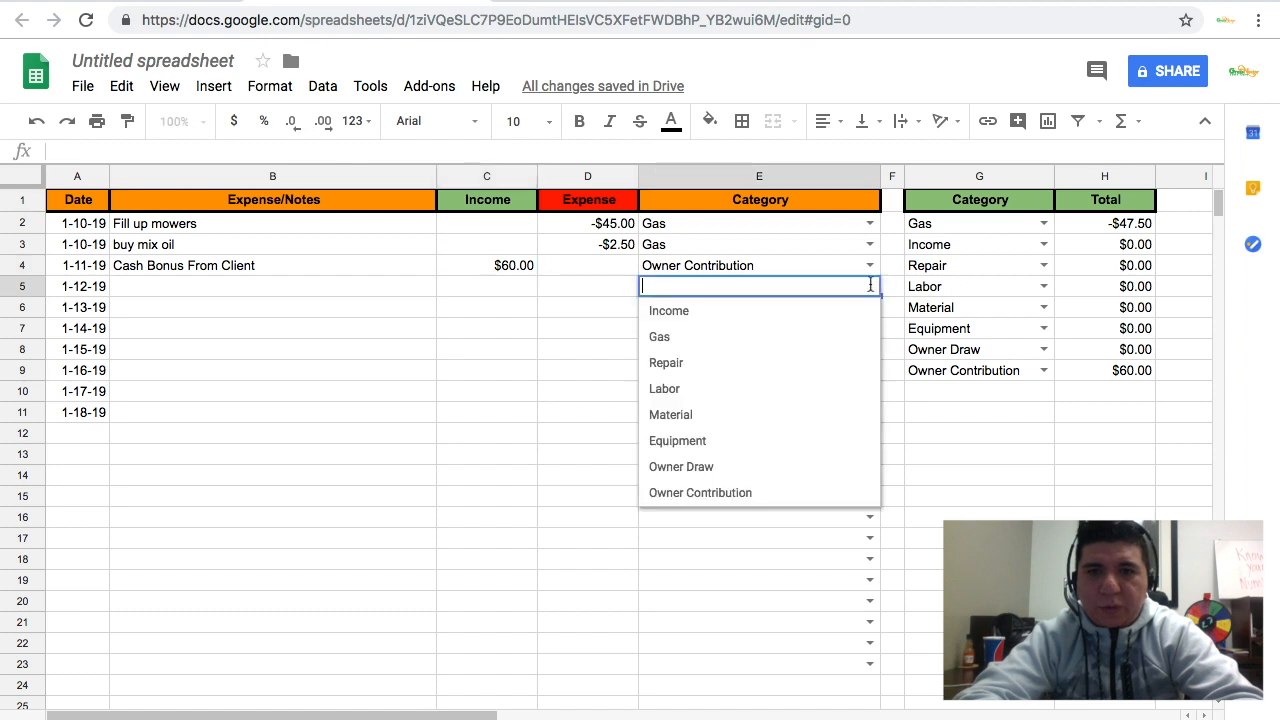
pyautogui.click(745, 495)
pyautogui.click(499, 296)
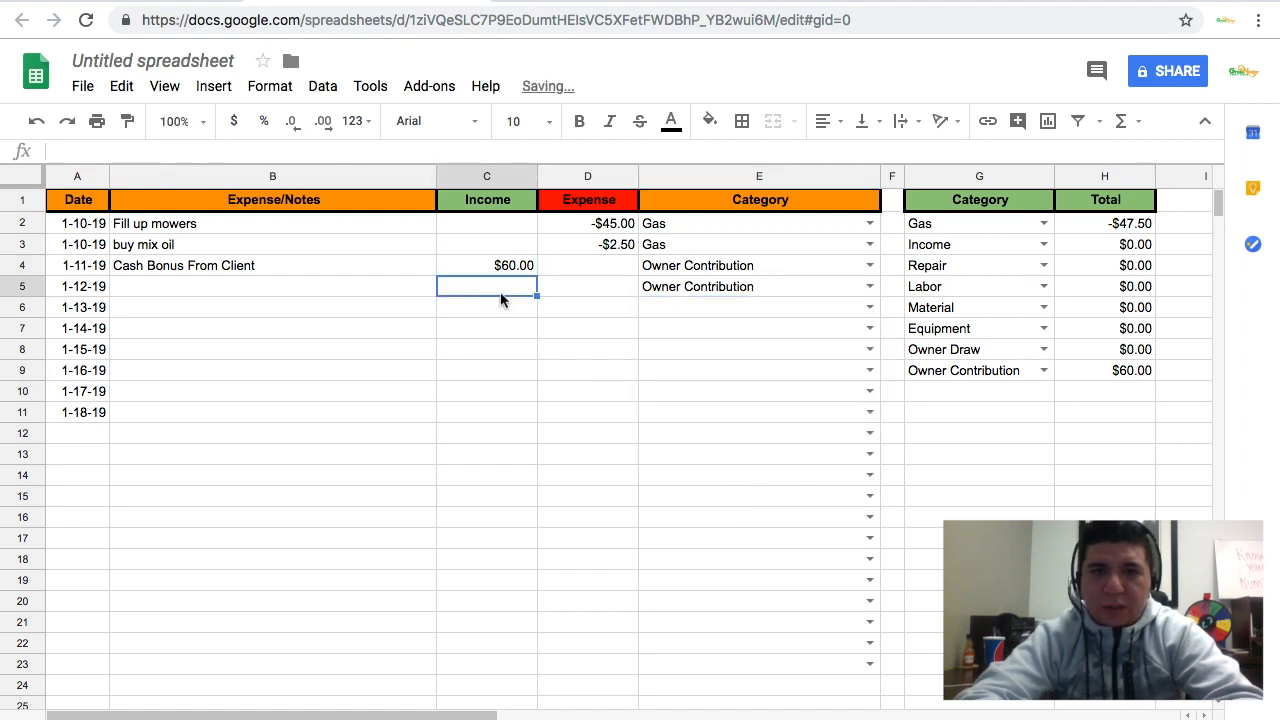
pyautogui.write('30')
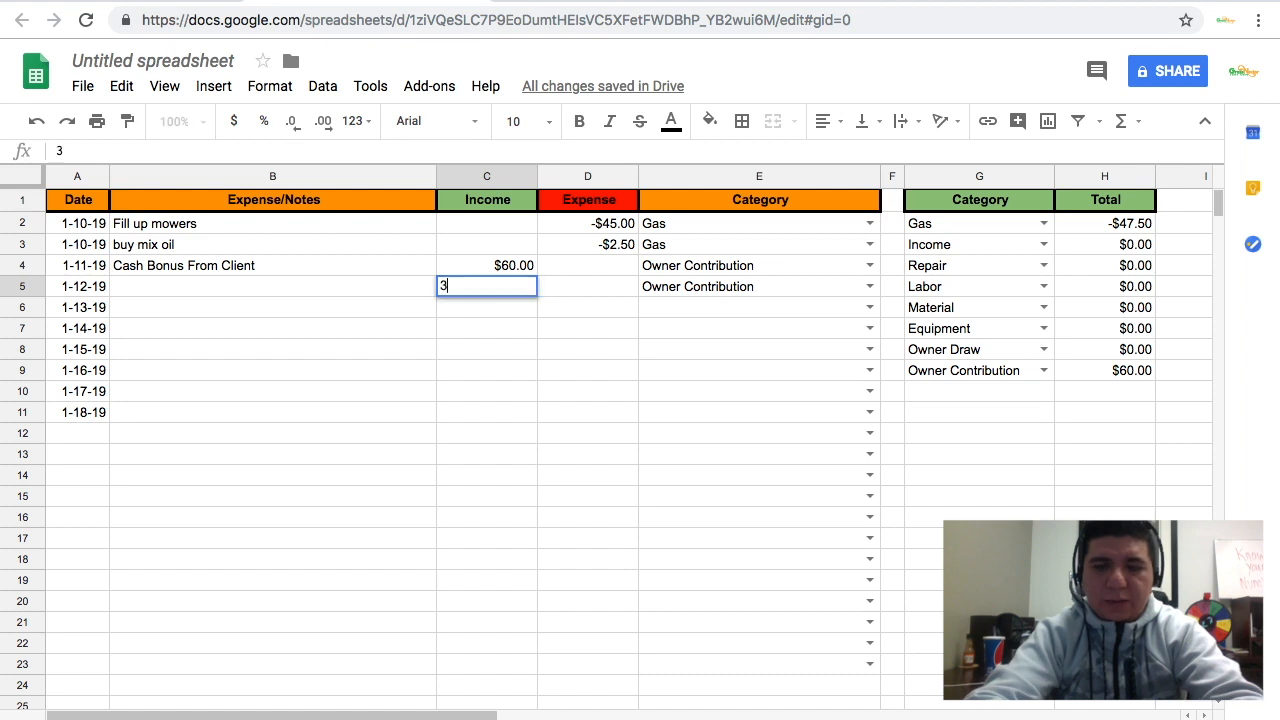
pyautogui.press('BackSpace')
pyautogui.press('BackSpace')
pyautogui.write('30')
pyautogui.press('Tab')
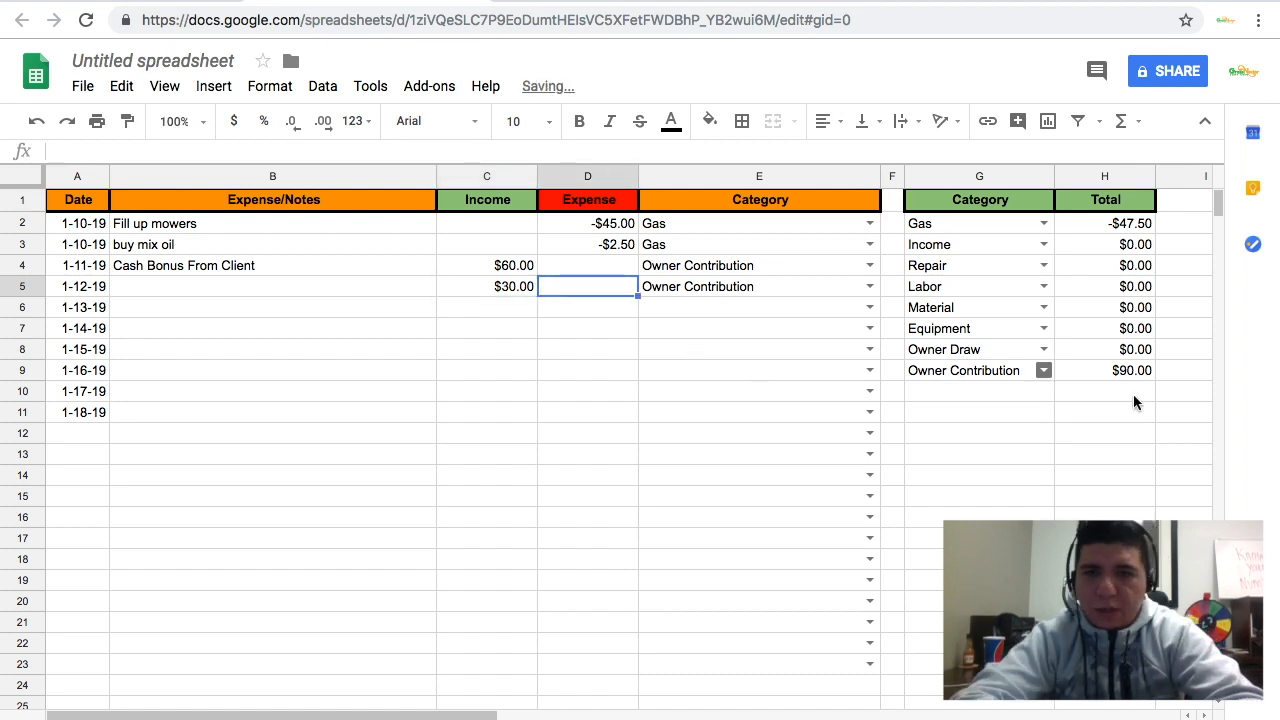
pyautogui.click(1145, 372)
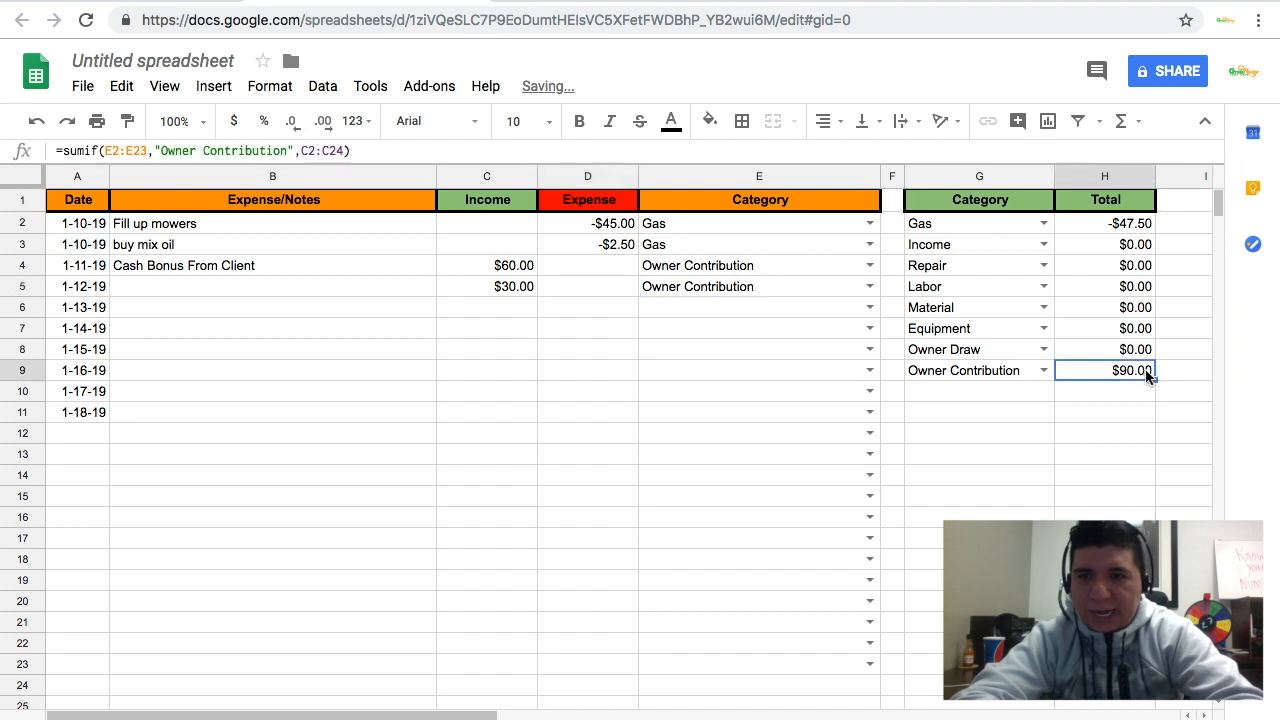
# Step: Add a test entry in row 6 with category Labor and an expense of -100, and check the Labor total in H5
pyautogui.click(495, 310)
pyautogui.click(870, 310)
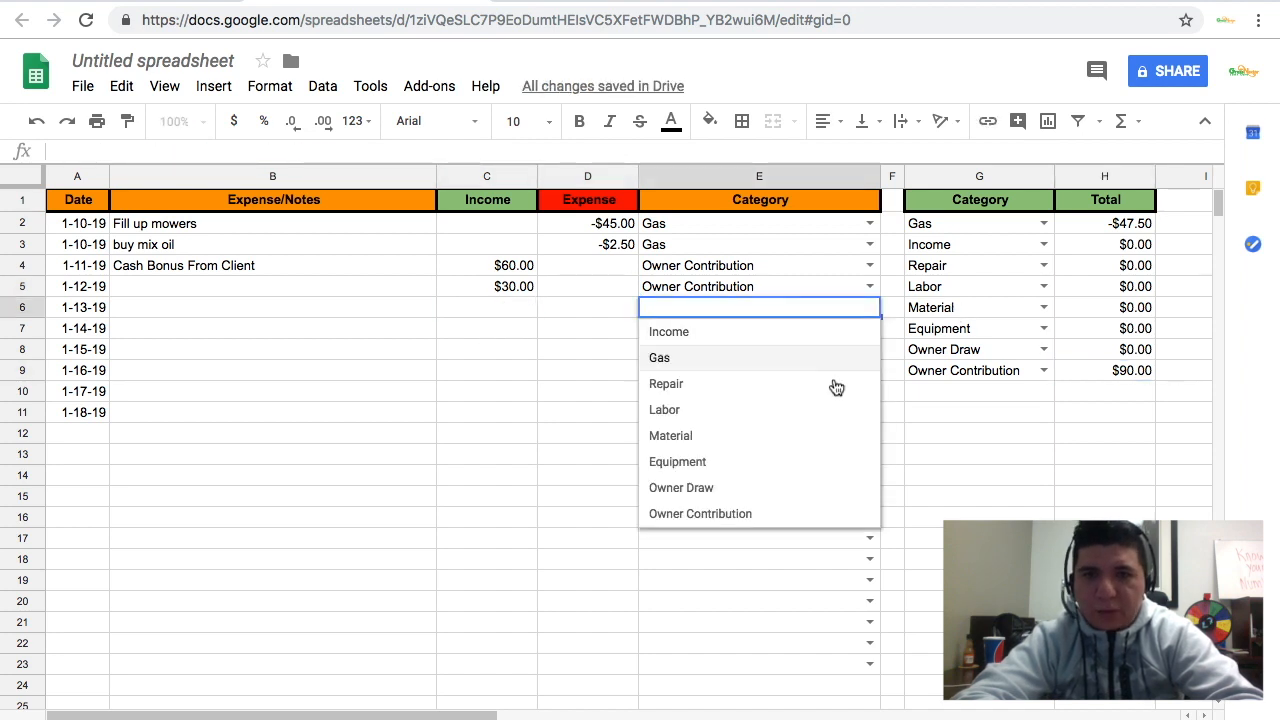
pyautogui.click(811, 408)
pyautogui.click(501, 308)
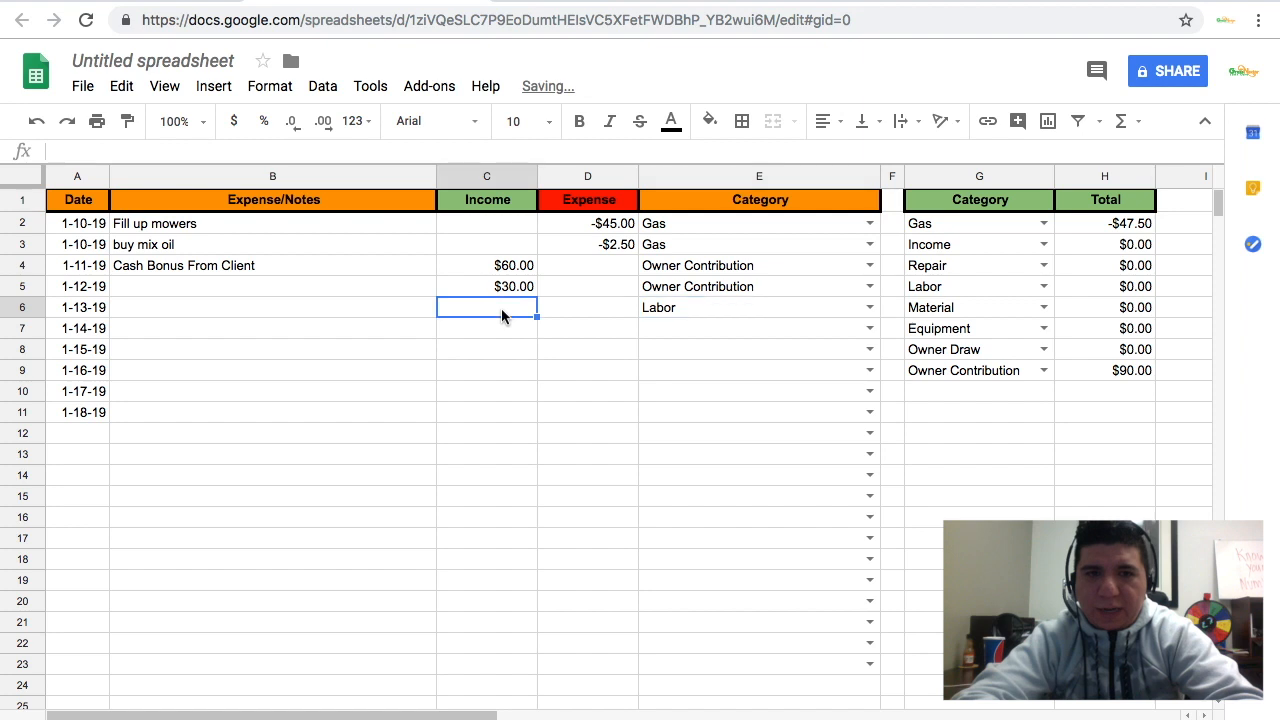
pyautogui.write('100')
pyautogui.press('BackSpace')
pyautogui.press('BackSpace')
pyautogui.press('BackSpace')
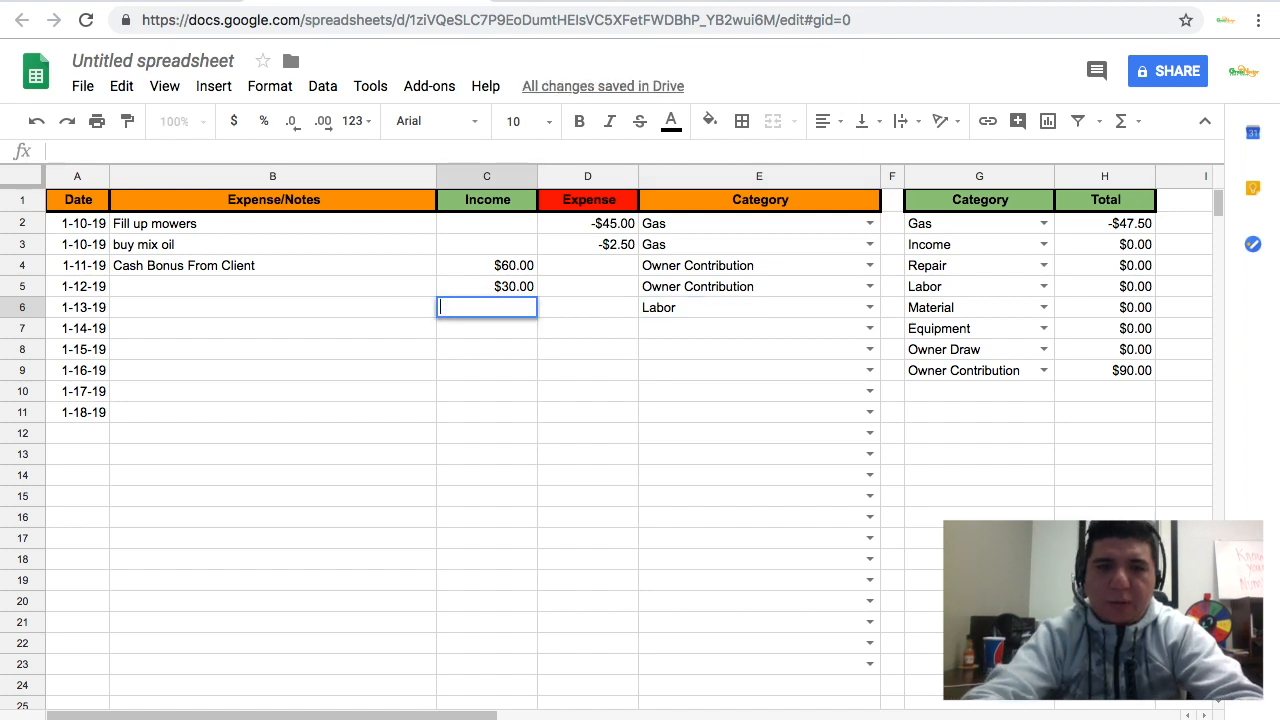
pyautogui.press('Tab')
pyautogui.write('-100')
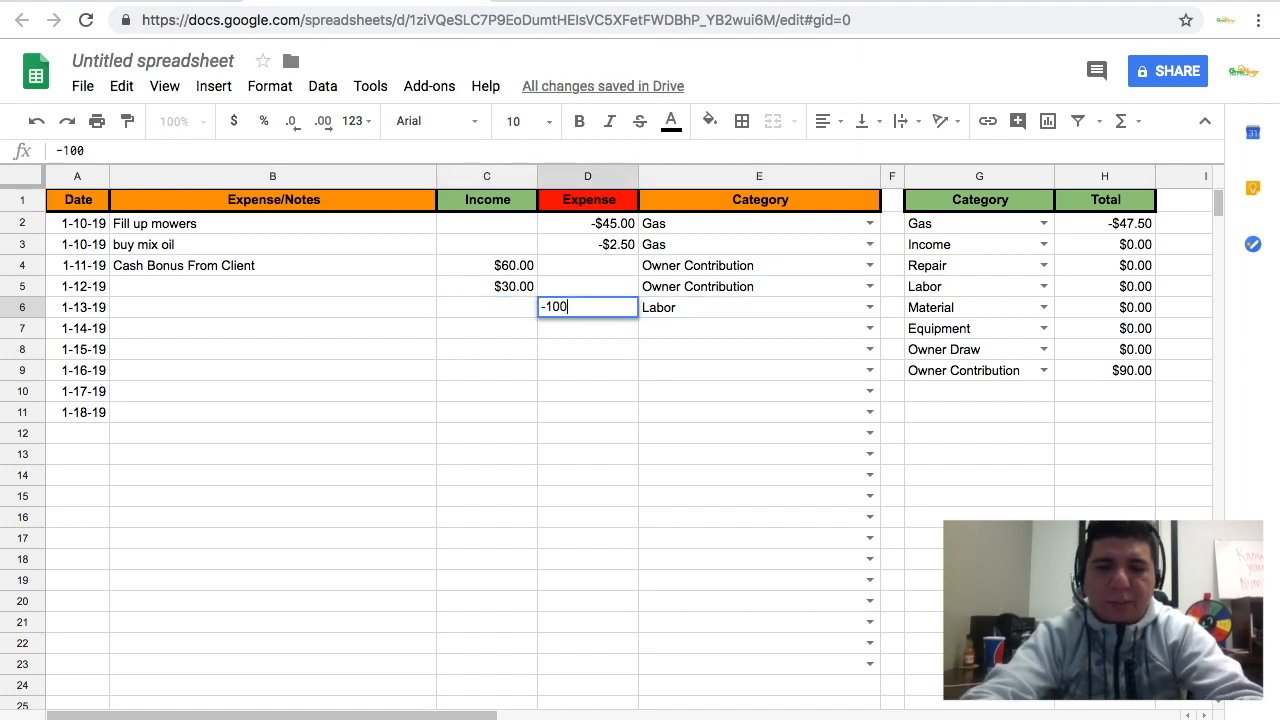
pyautogui.press('Tab')
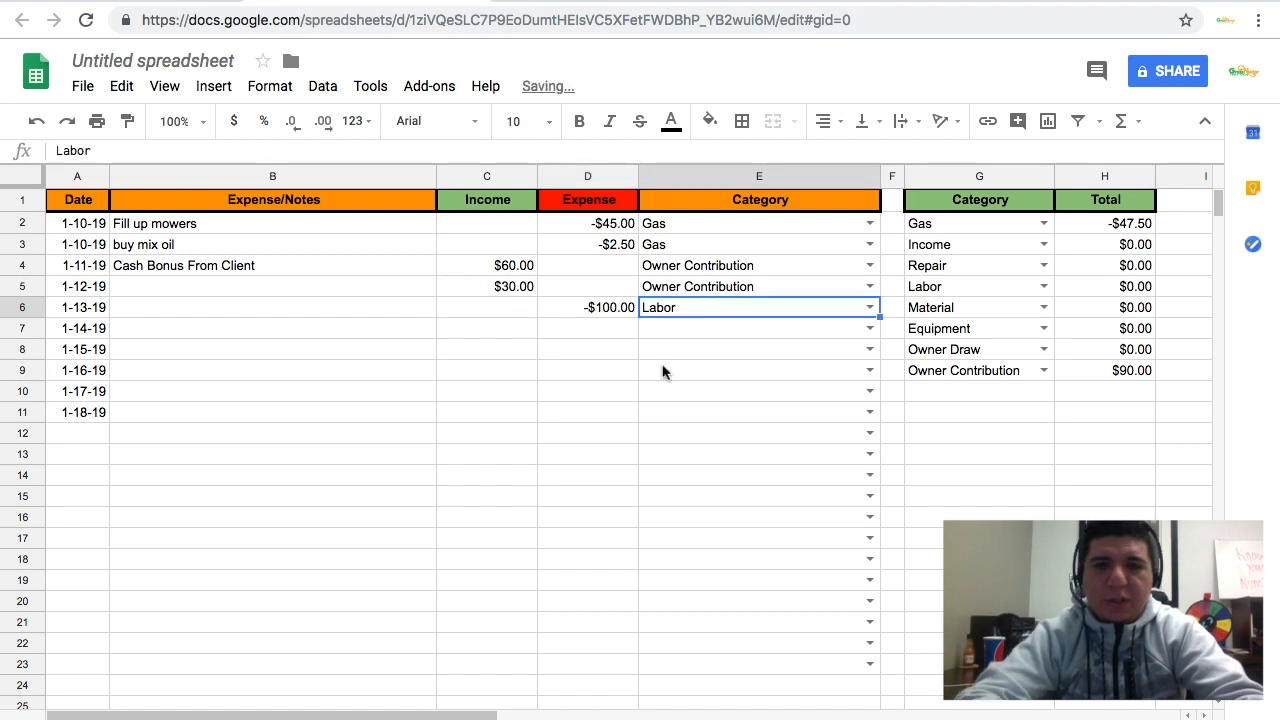
pyautogui.click(1127, 288)
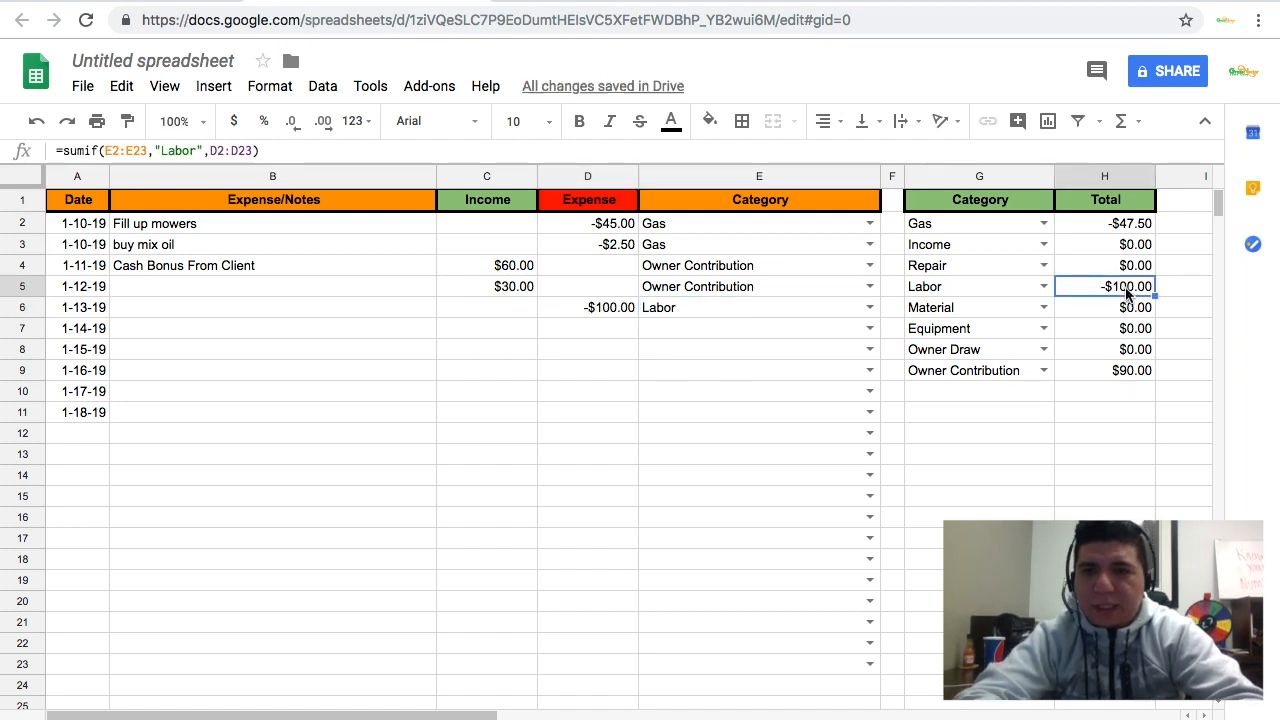
pyautogui.click(510, 334)
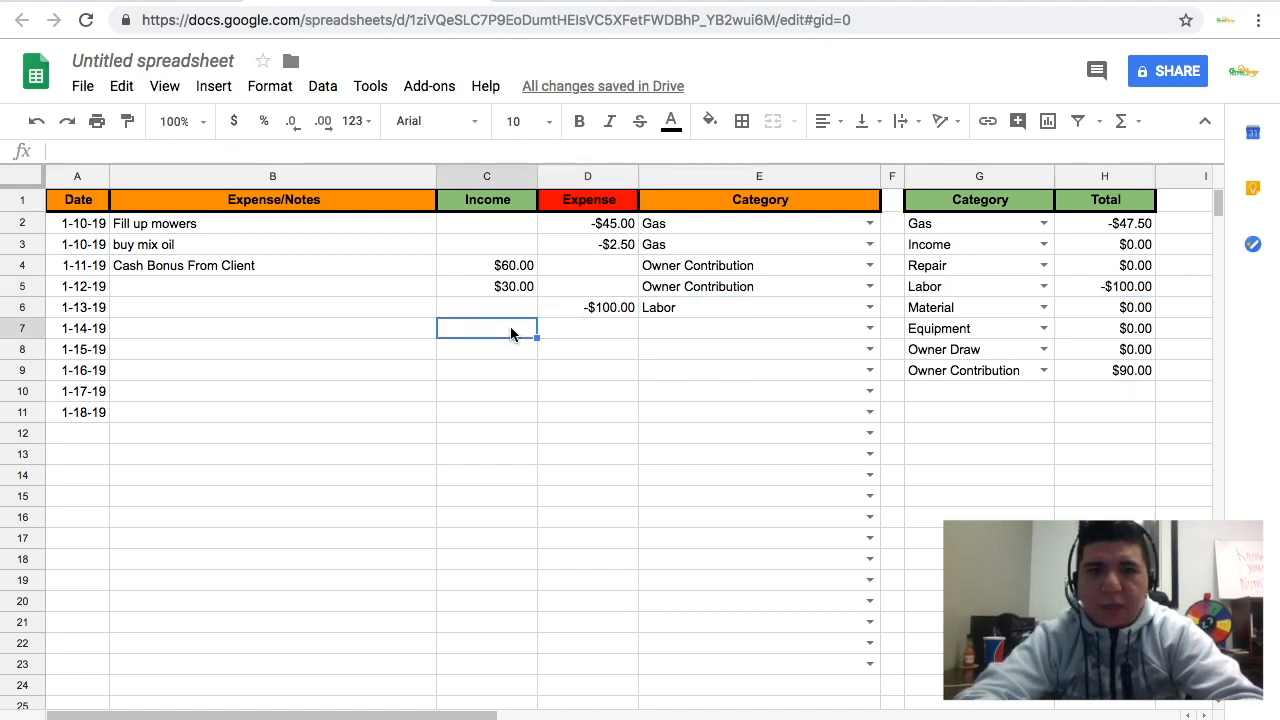
pyautogui.click(354, 309)
pyautogui.write('sjkdsakjh;la')
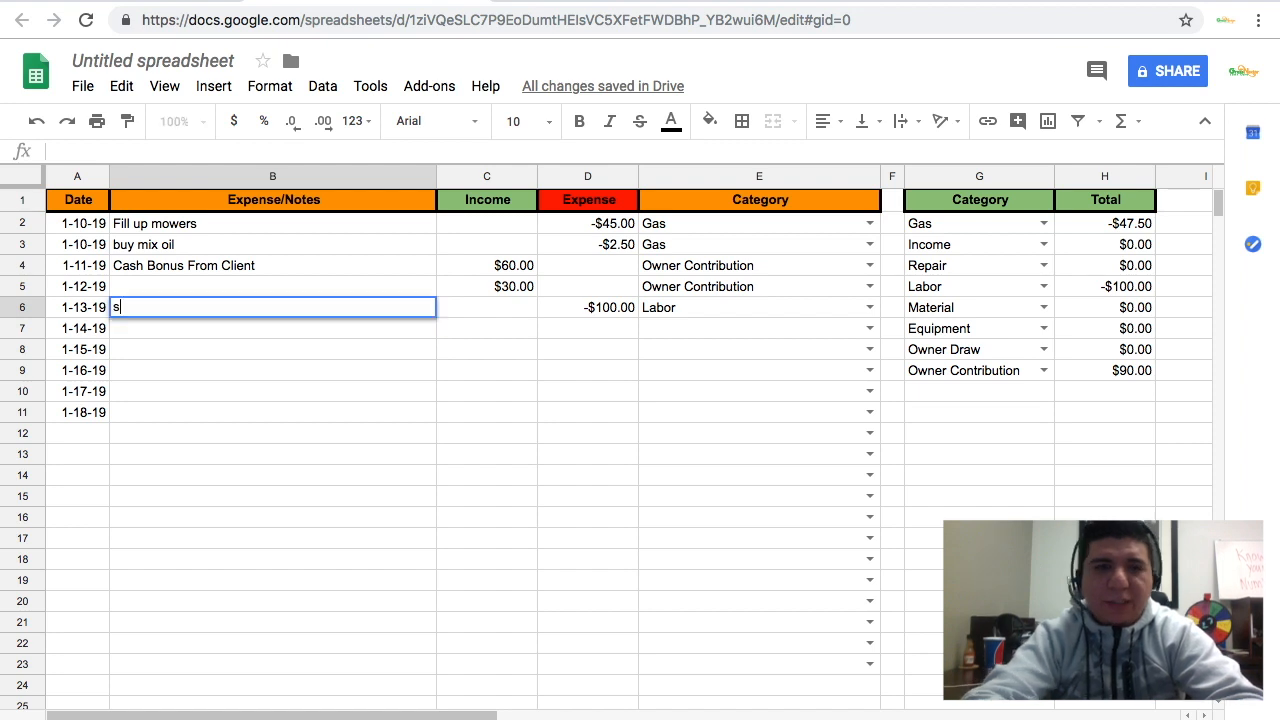
pyautogui.press('BackSpace')
pyautogui.press('BackSpace')
pyautogui.press('BackSpace')
pyautogui.press('BackSpace')
pyautogui.press('BackSpace')
pyautogui.press('BackSpace')
pyautogui.press('BackSpace')
pyautogui.press('BackSpace')
pyautogui.press('BackSpace')
pyautogui.press('BackSpace')
pyautogui.press('BackSpace')
pyautogui.press('BackSpace')
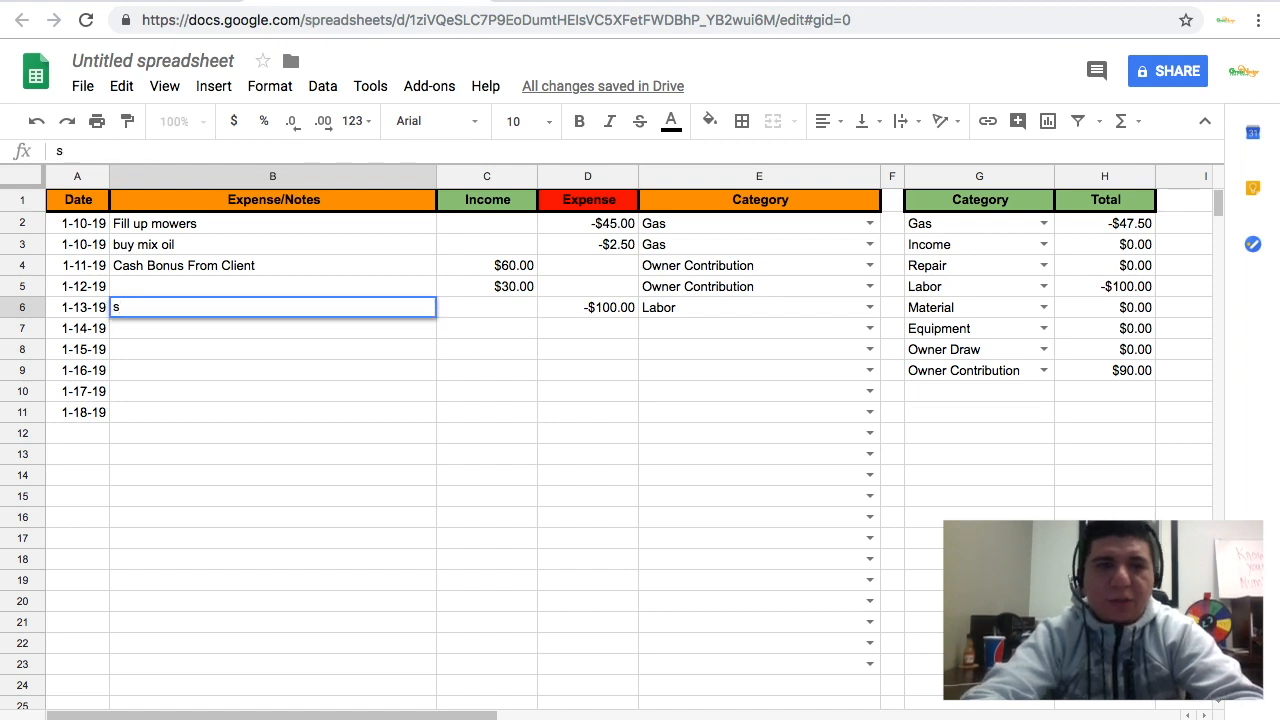
# Step: Enter a note in B6 saying the worker, by name, was paid for "Sping Clean-up", with the client's name in parentheses
pyautogui.write('Paid')
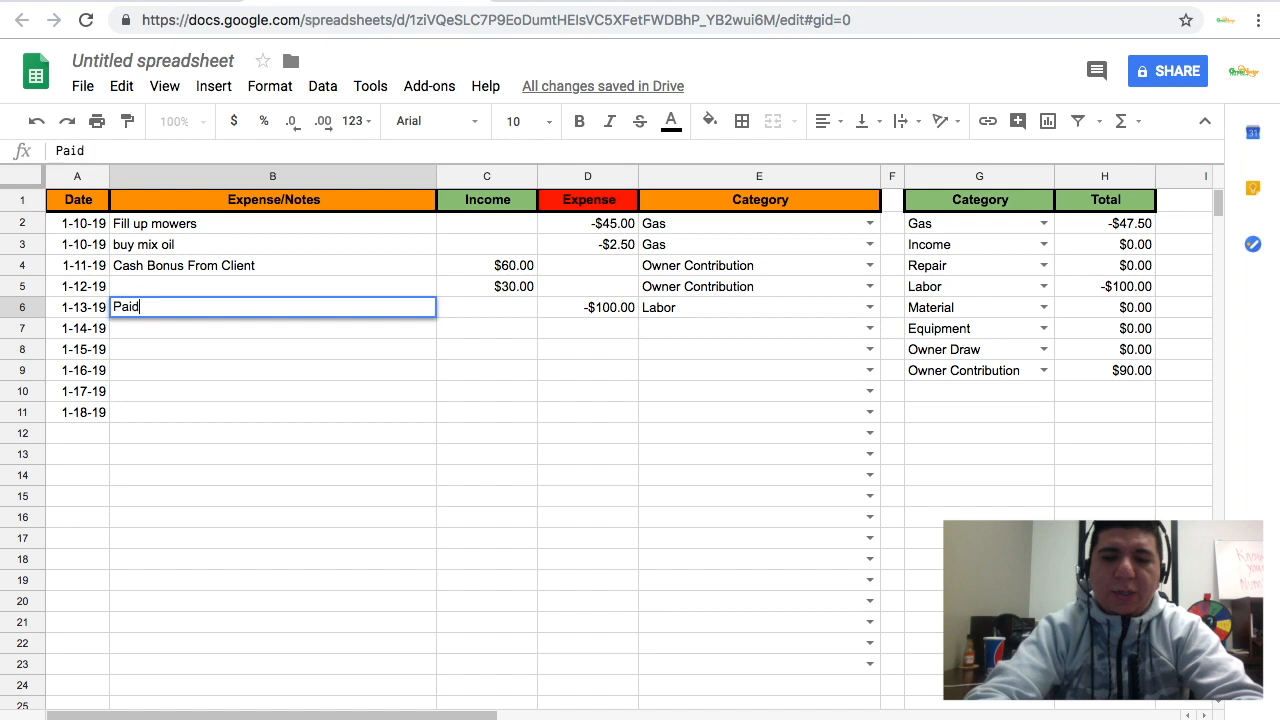
pyautogui.write(' Eddie ')
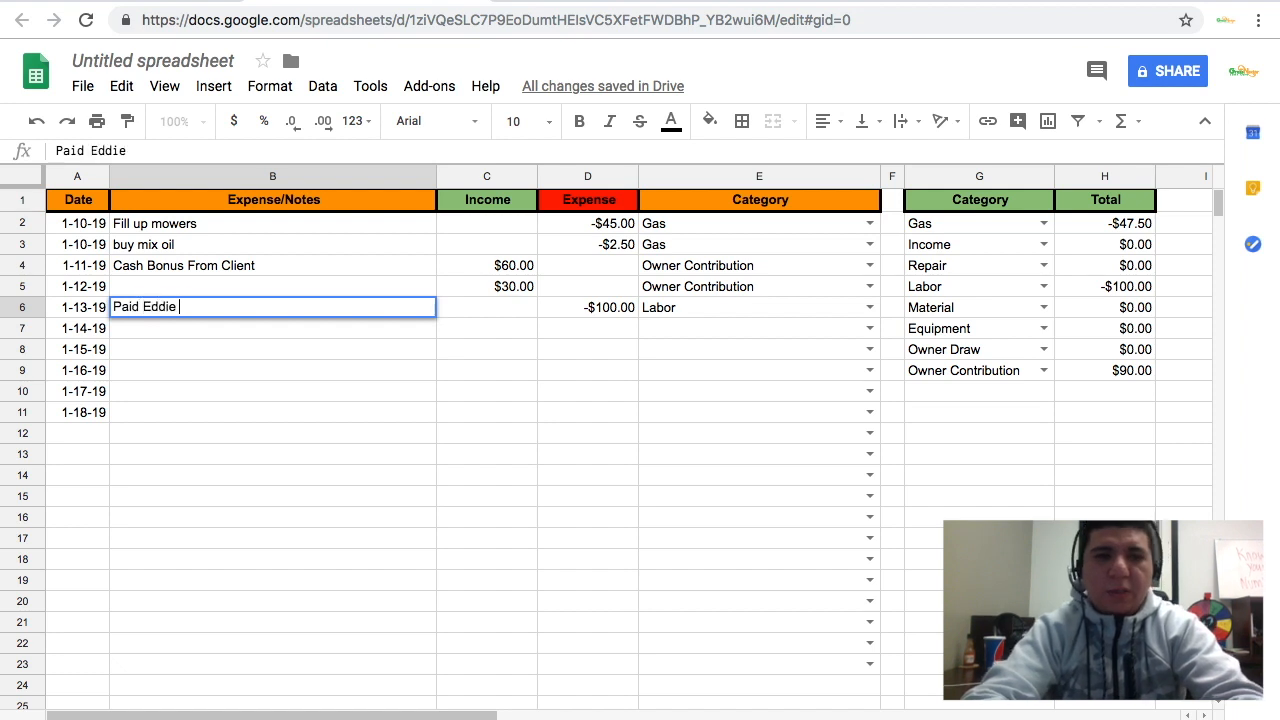
pyautogui.write('for Sp')
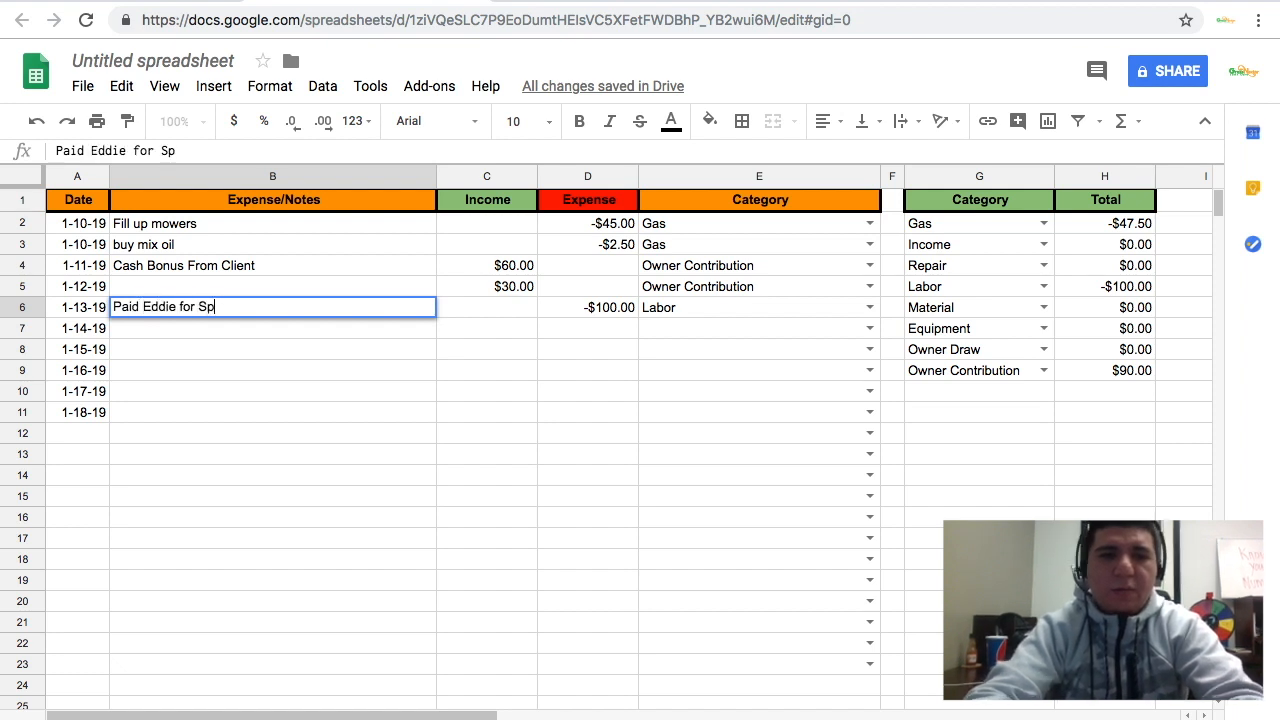
pyautogui.write('ing clean')
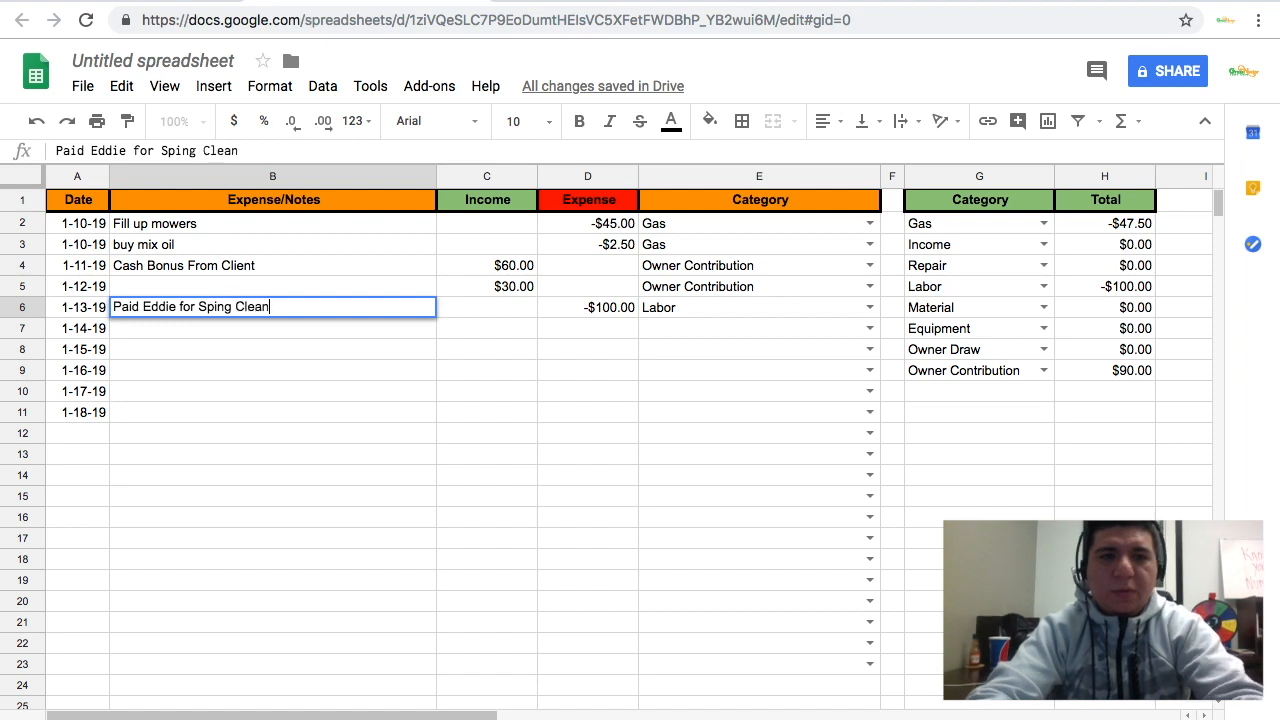
pyautogui.write('-up (Julie)')
pyautogui.click(743, 432)
pyautogui.click(487, 307)
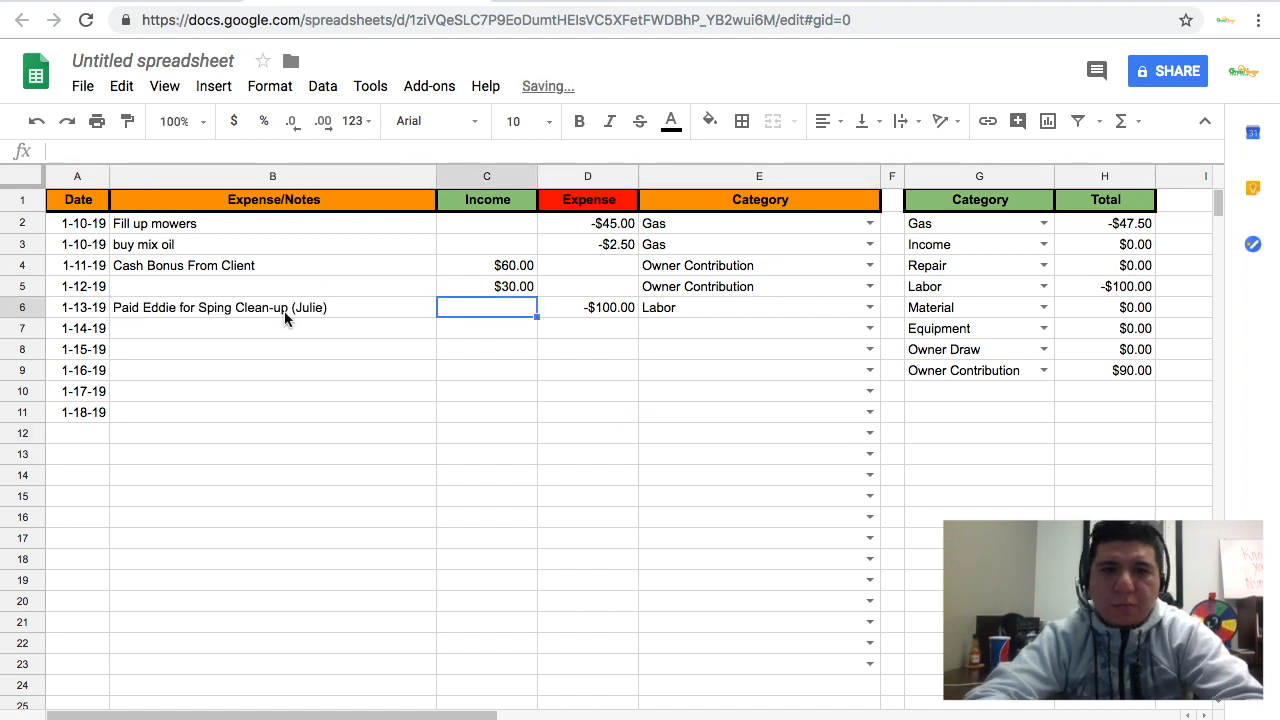
# Step: Enter the note "Buy Shirts and Yard Signs" in row 7 with an expense of -155.76
pyautogui.click(251, 328)
pyautogui.write('BVu')
pyautogui.press('BackSpace')
pyautogui.press('BackSpace')
pyautogui.write('uy Shirts and')
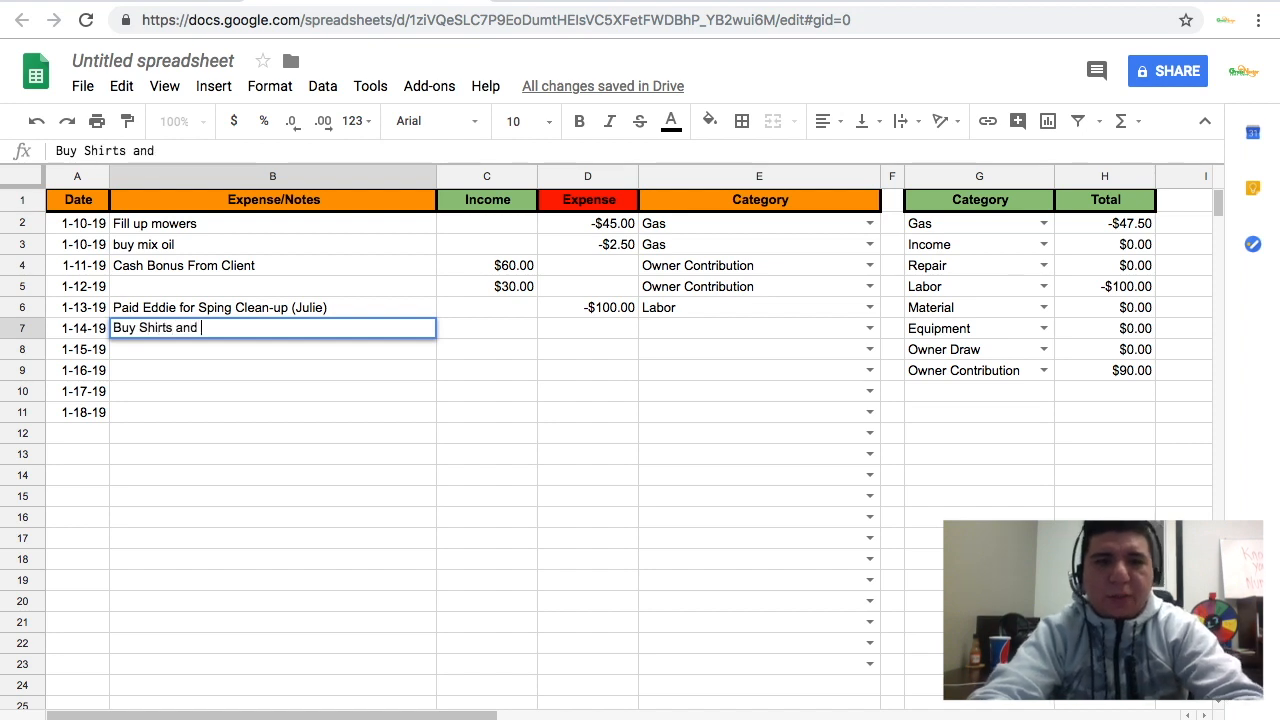
pyautogui.write(' Yard')
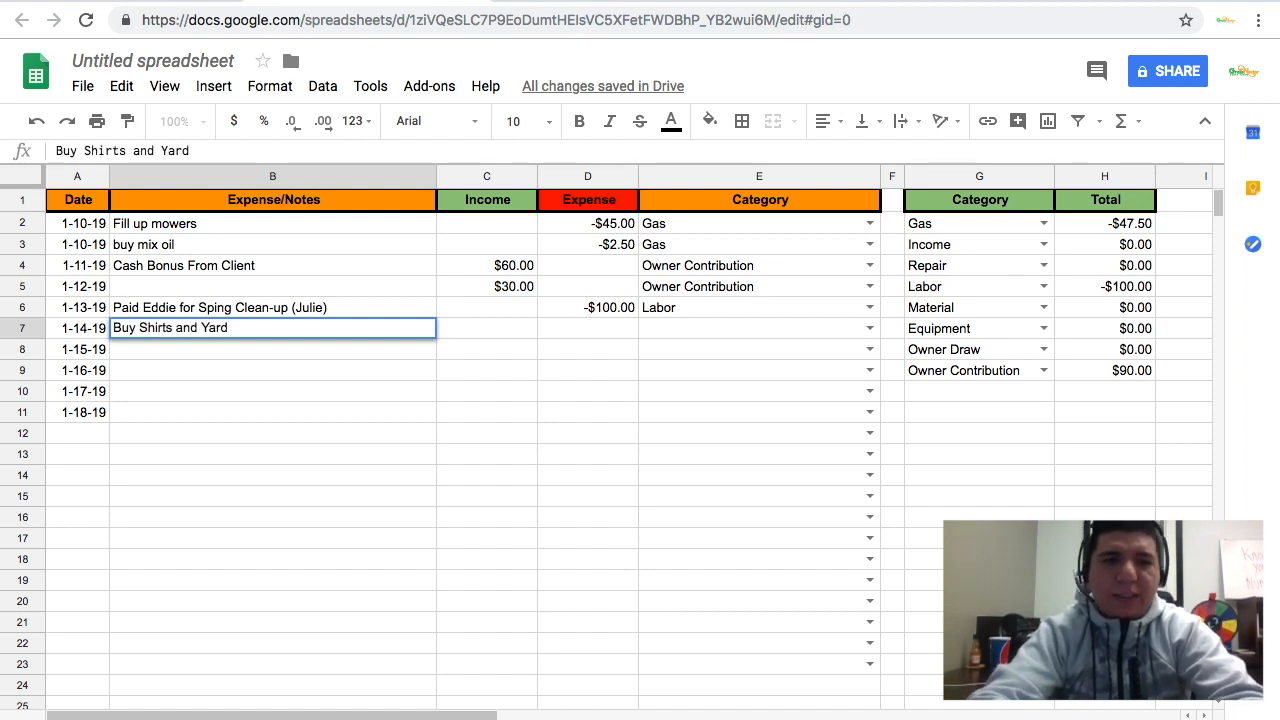
pyautogui.write(' Signs')
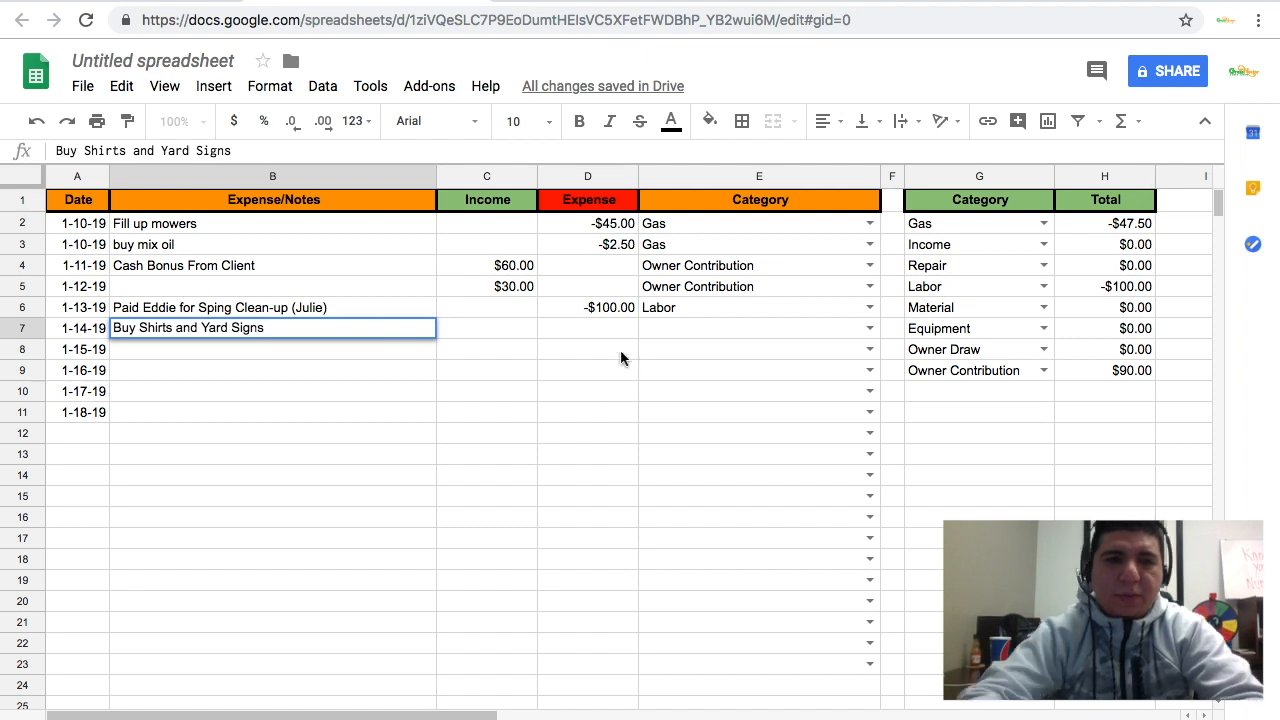
pyautogui.click(611, 335)
pyautogui.write('-')
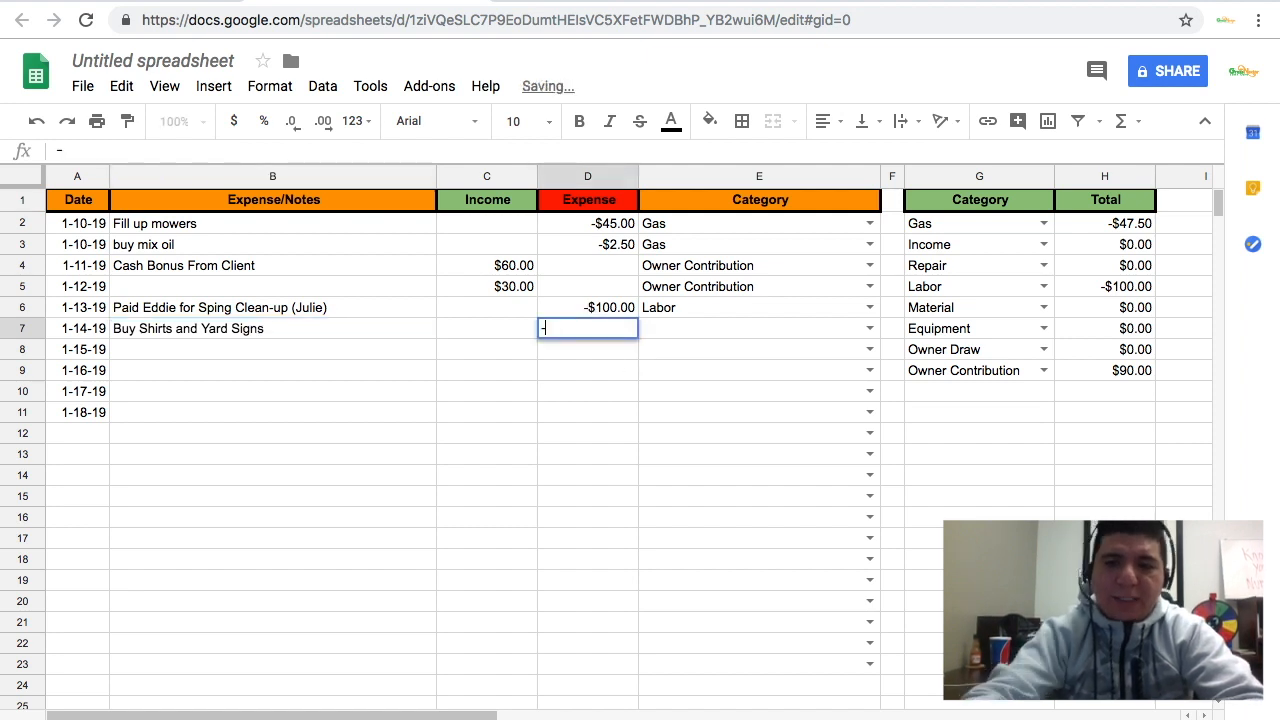
pyautogui.write('155.76')
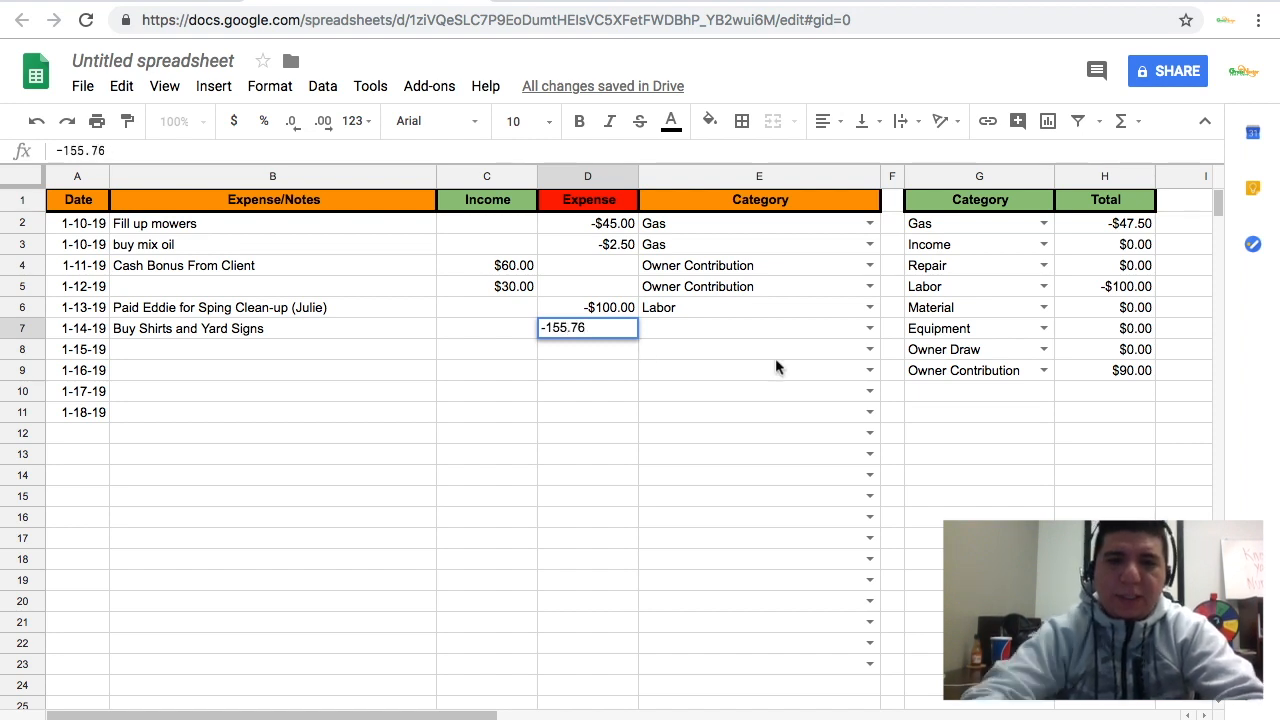
pyautogui.press('Tab')
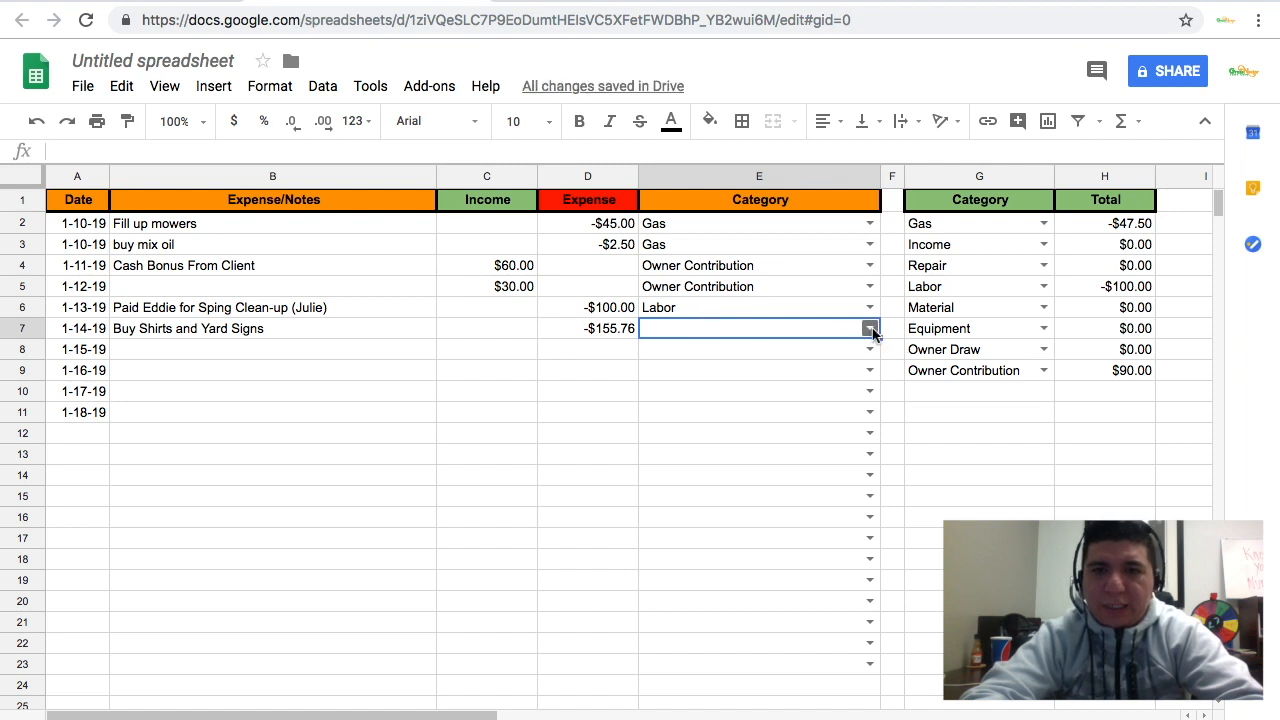
# Step: Review the category choices for row 7 and add Marketing to the data validation item list of E7
pyautogui.click(870, 329)
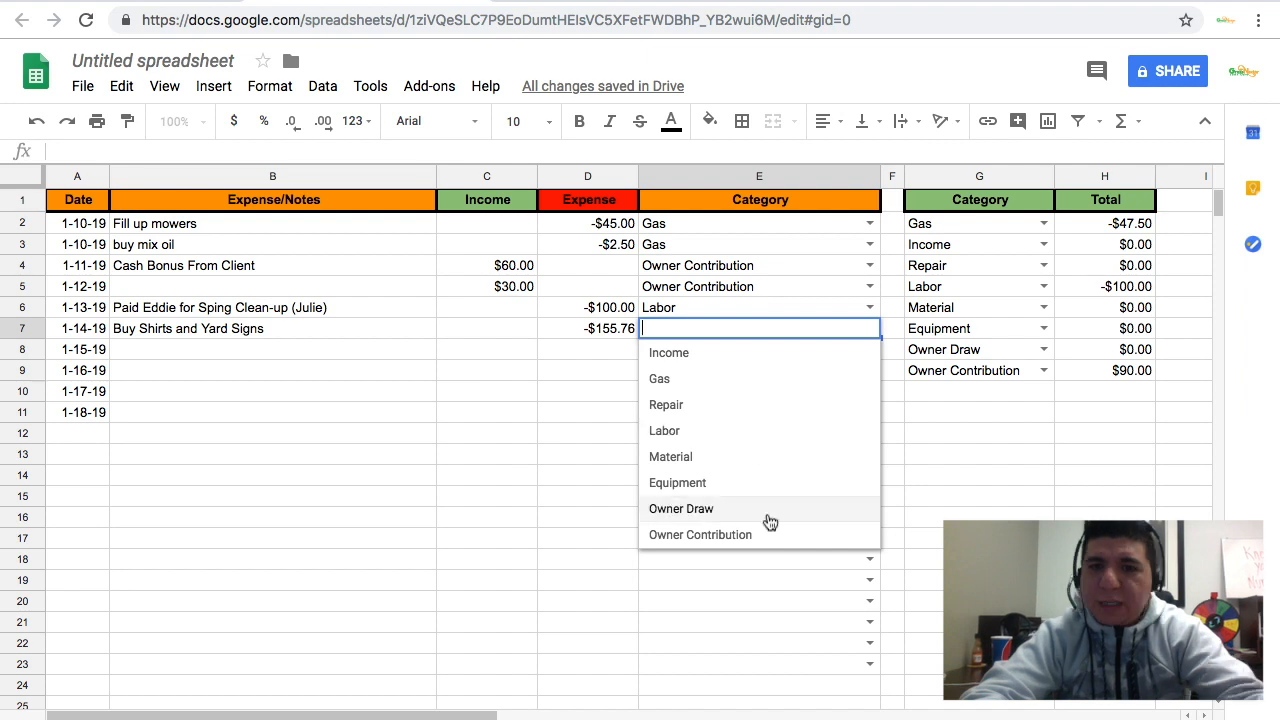
pyautogui.click(946, 466)
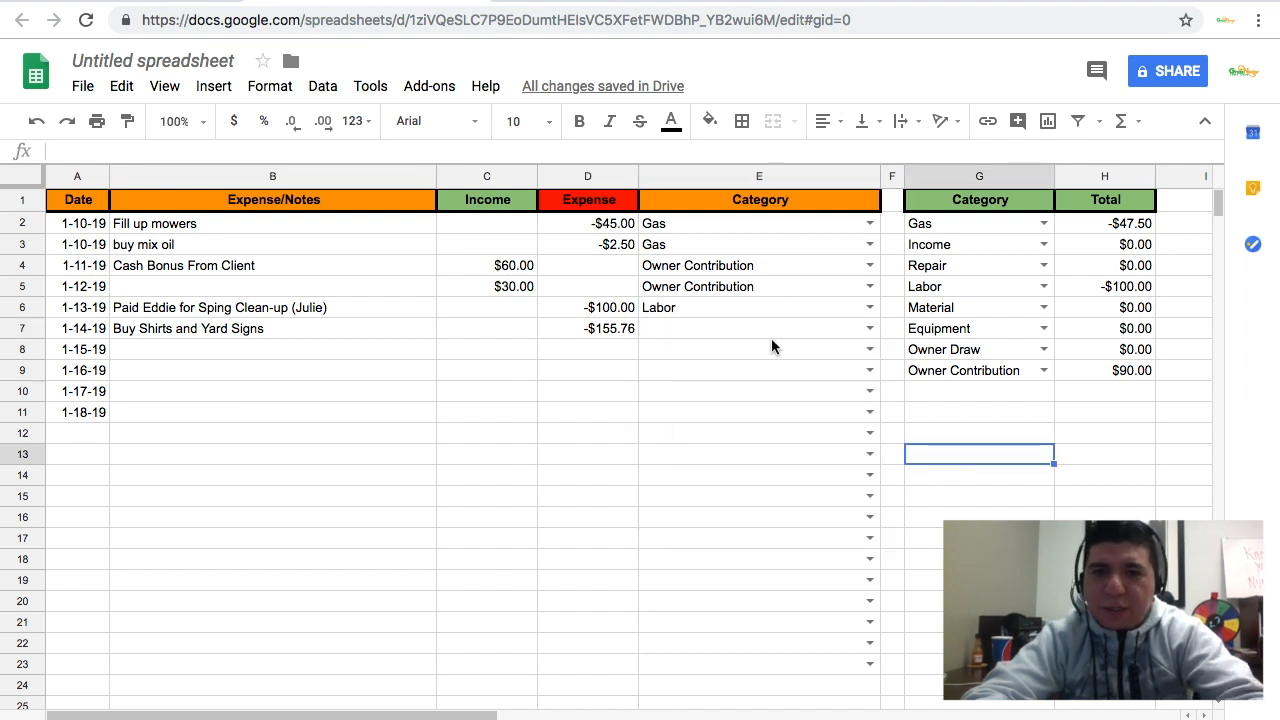
pyautogui.click(788, 330)
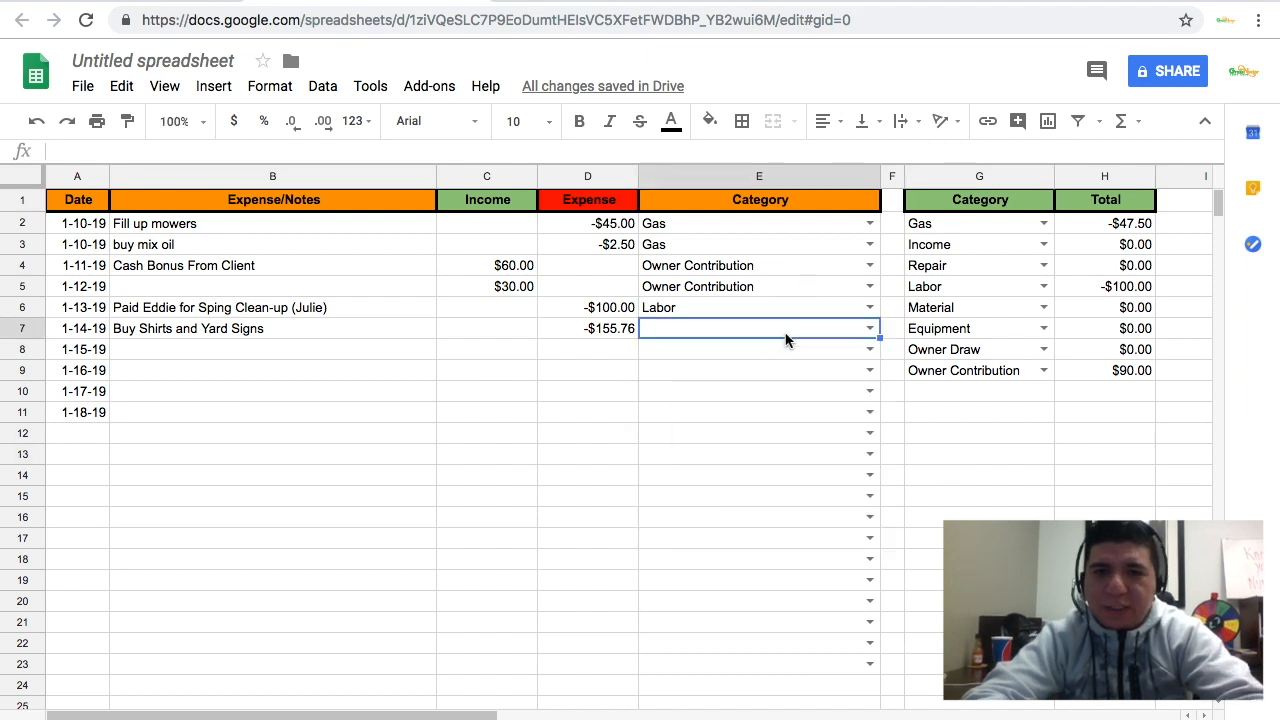
pyautogui.click(322, 88)
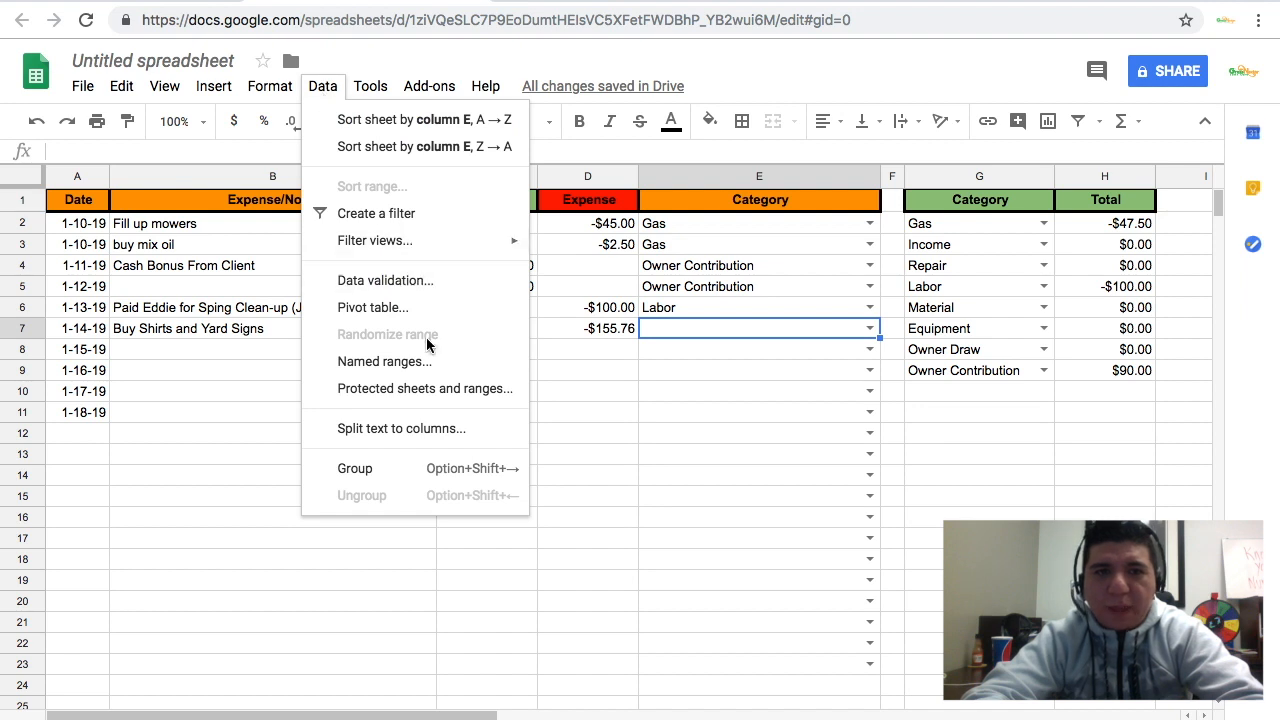
pyautogui.moveTo(372, 86)
pyautogui.moveTo(316, 88)
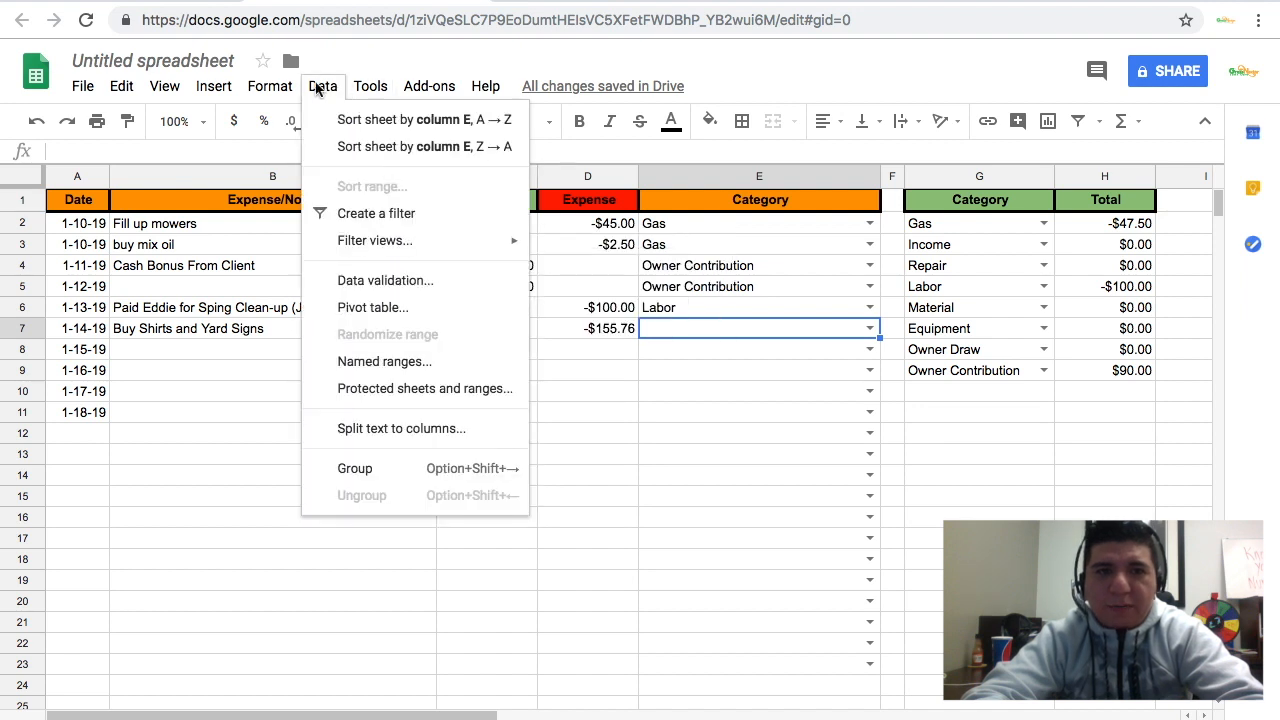
pyautogui.click(399, 281)
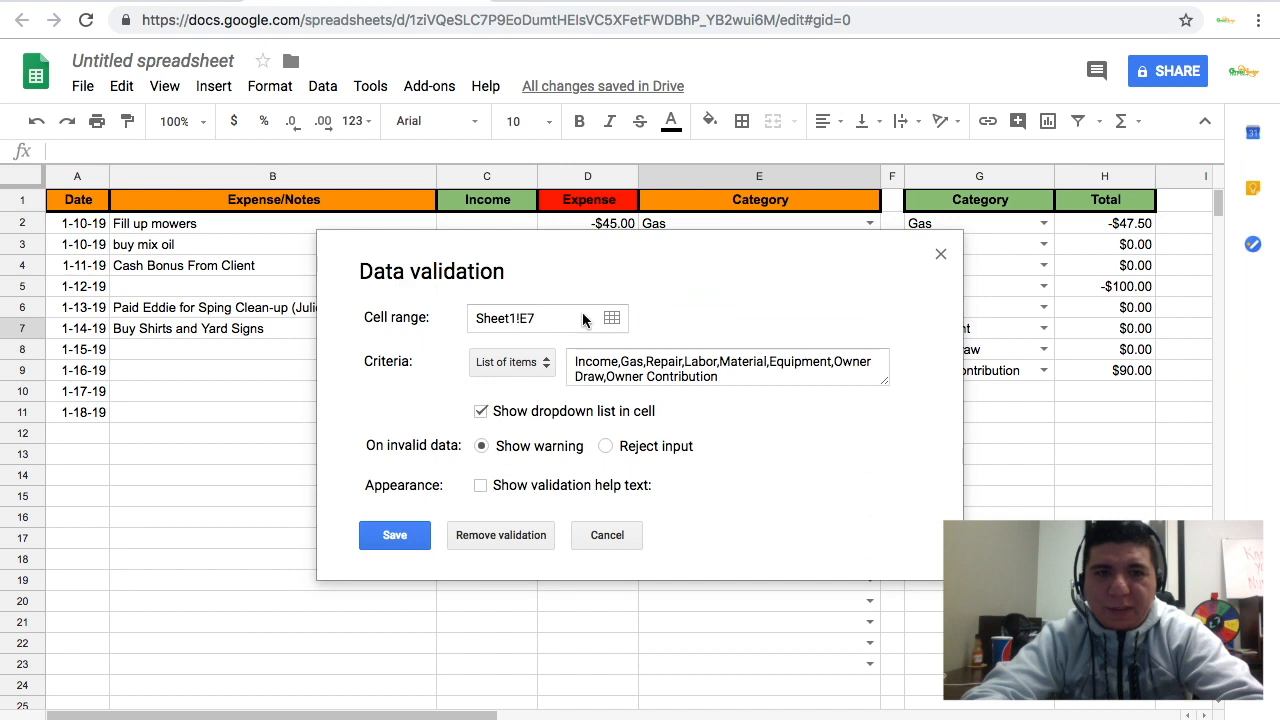
pyautogui.click(782, 380)
pyautogui.write(',')
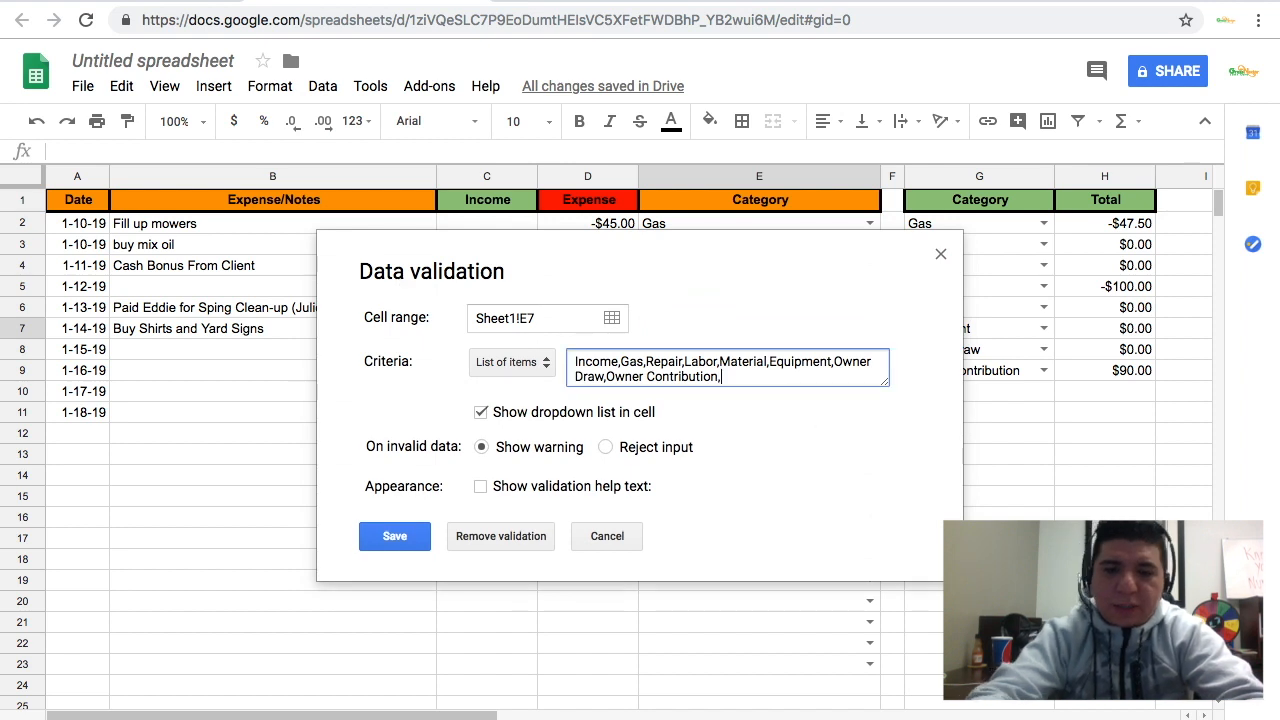
pyautogui.write('Marketing')
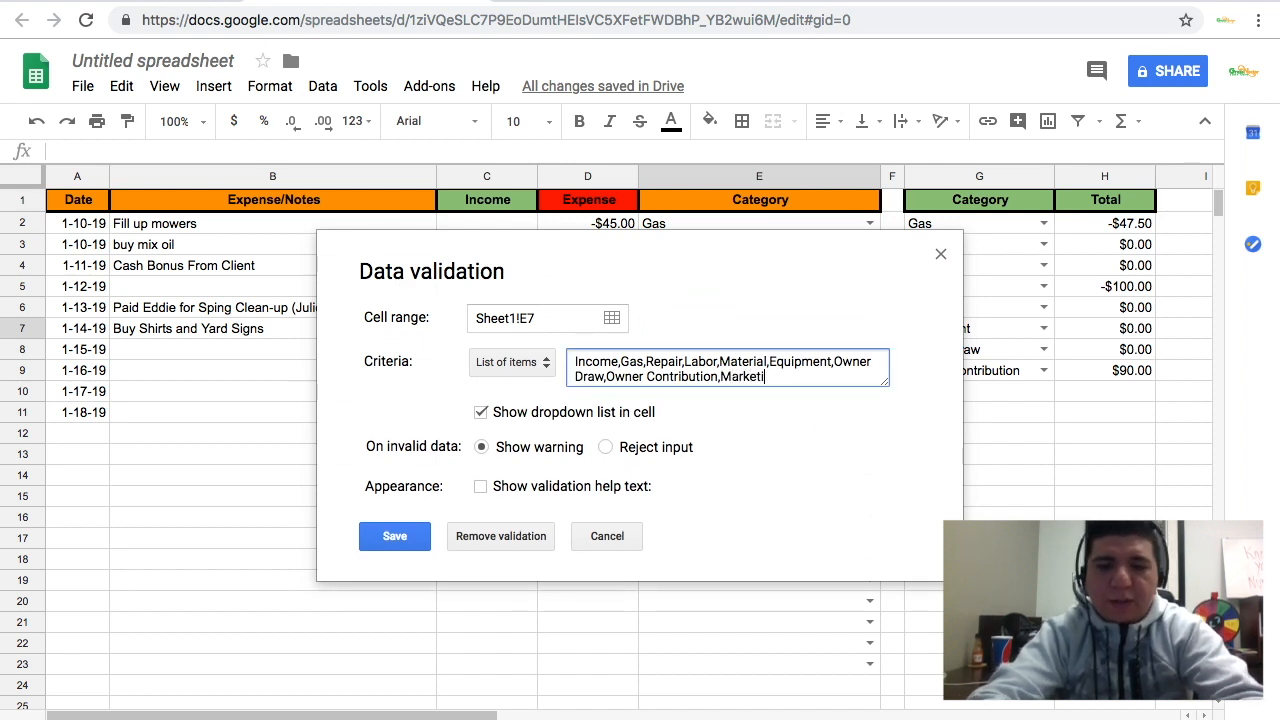
pyautogui.click(407, 540)
# Step: Set row 7's category to Marketing and copy that cell into G10 of the category summary
pyautogui.click(870, 328)
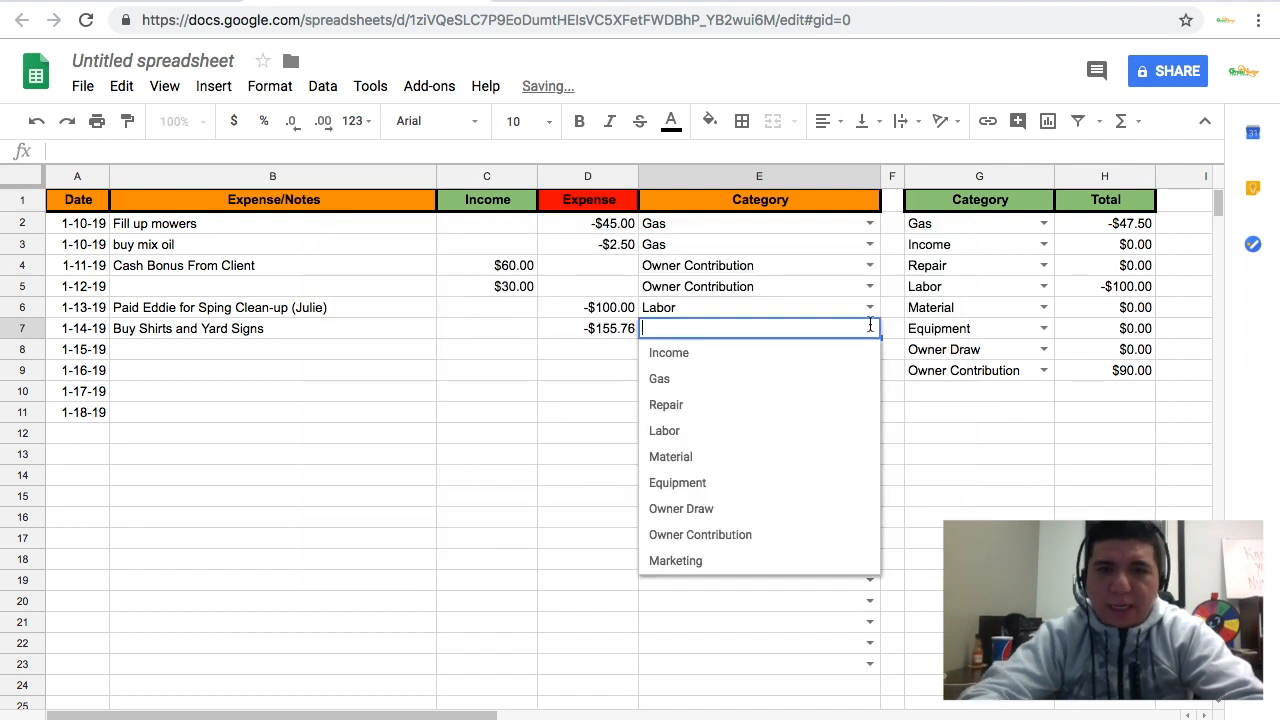
pyautogui.click(740, 562)
pyautogui.click(976, 396)
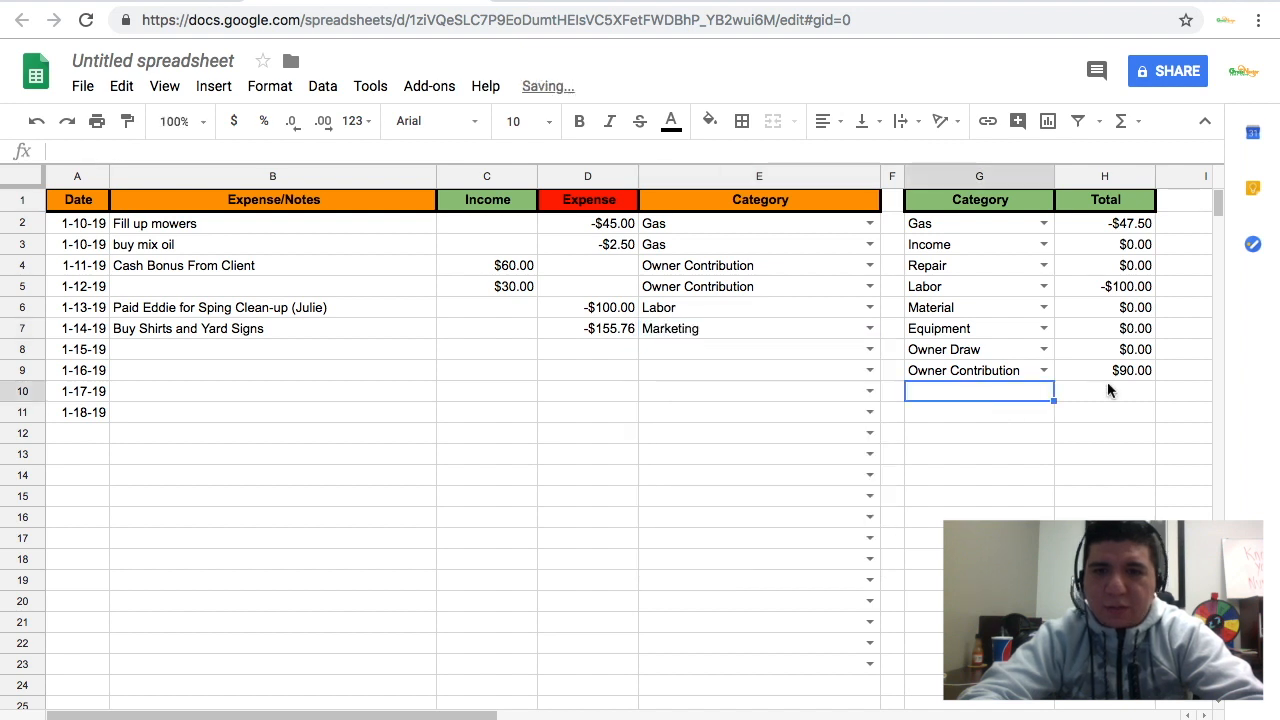
pyautogui.click(775, 330)
pyautogui.hotkey('ctrl', 'c')
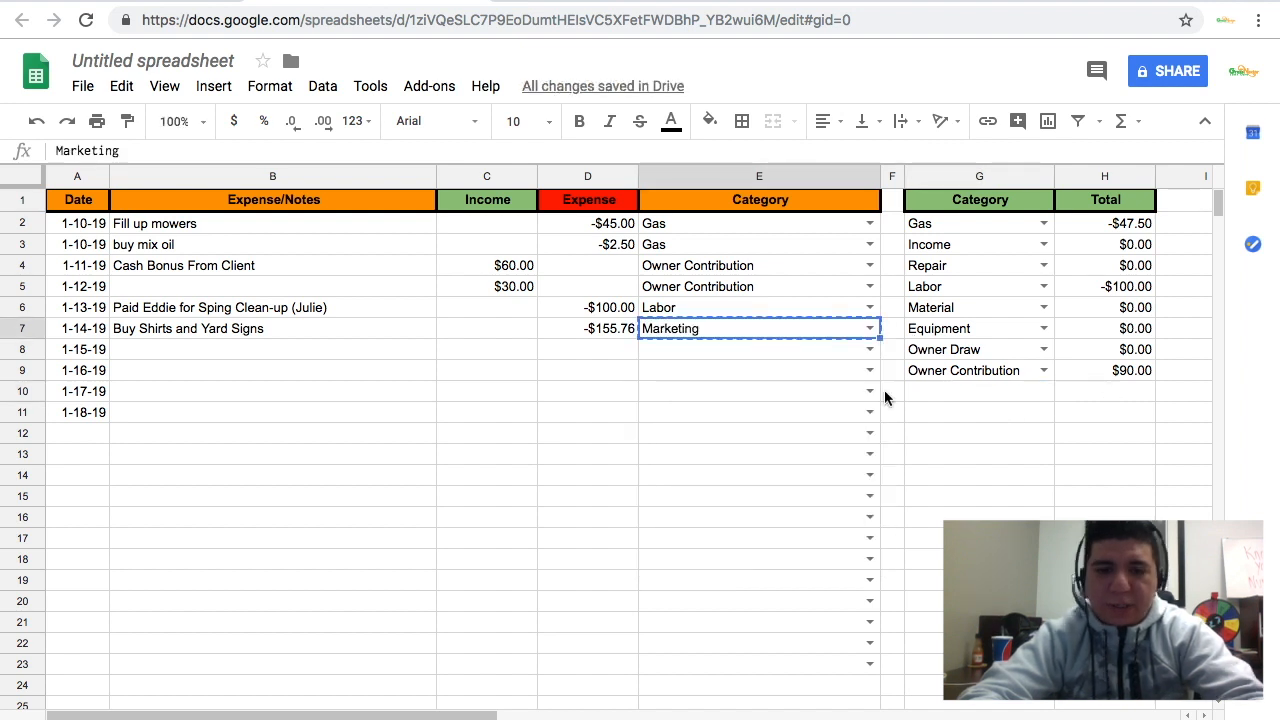
pyautogui.click(945, 392)
pyautogui.hotkey('ctrl', 'v')
# Step: Start a SUMIF formula in H10 that tests range E2:E22 for the criterion "Marketing"
pyautogui.click(1103, 396)
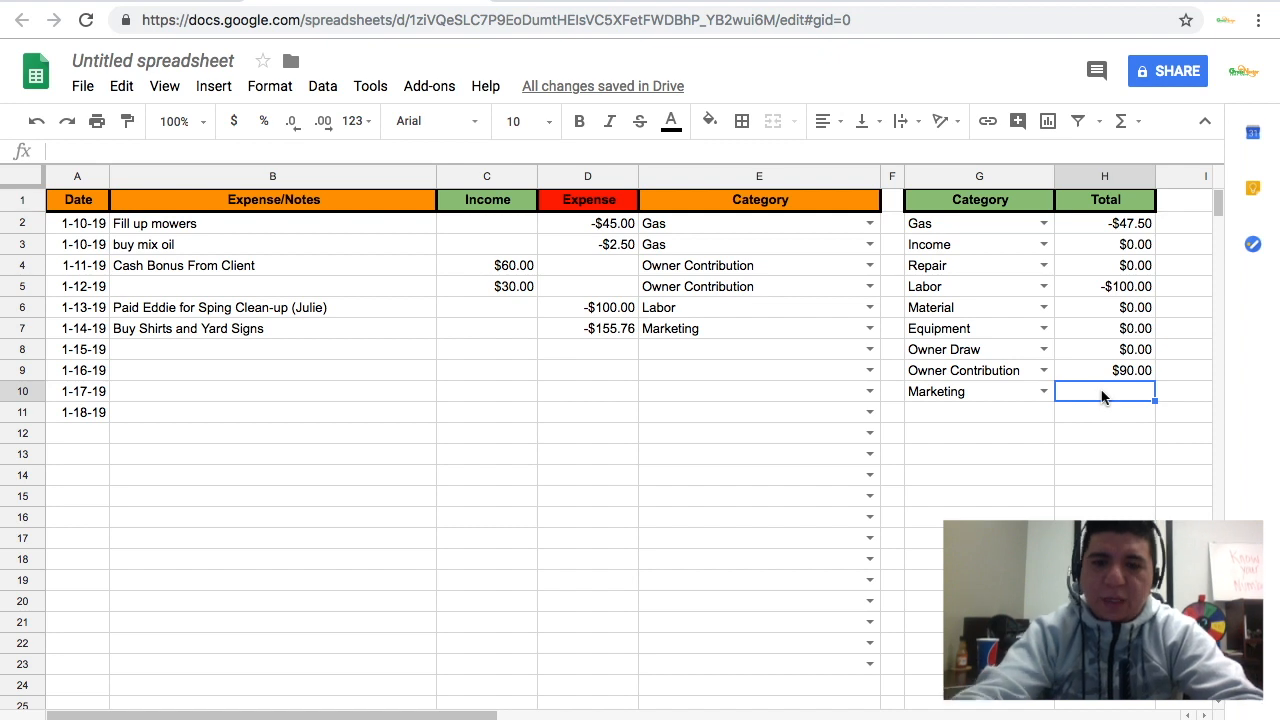
pyautogui.write('=sum(')
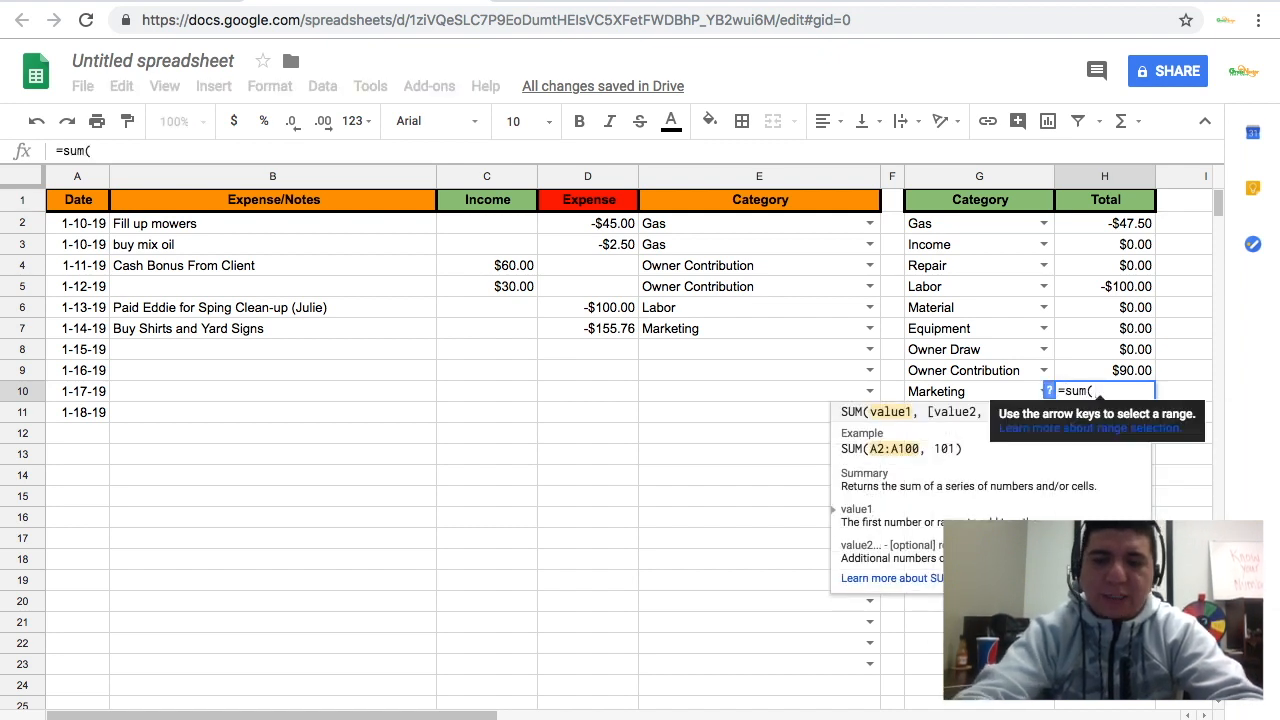
pyautogui.press('BackSpace')
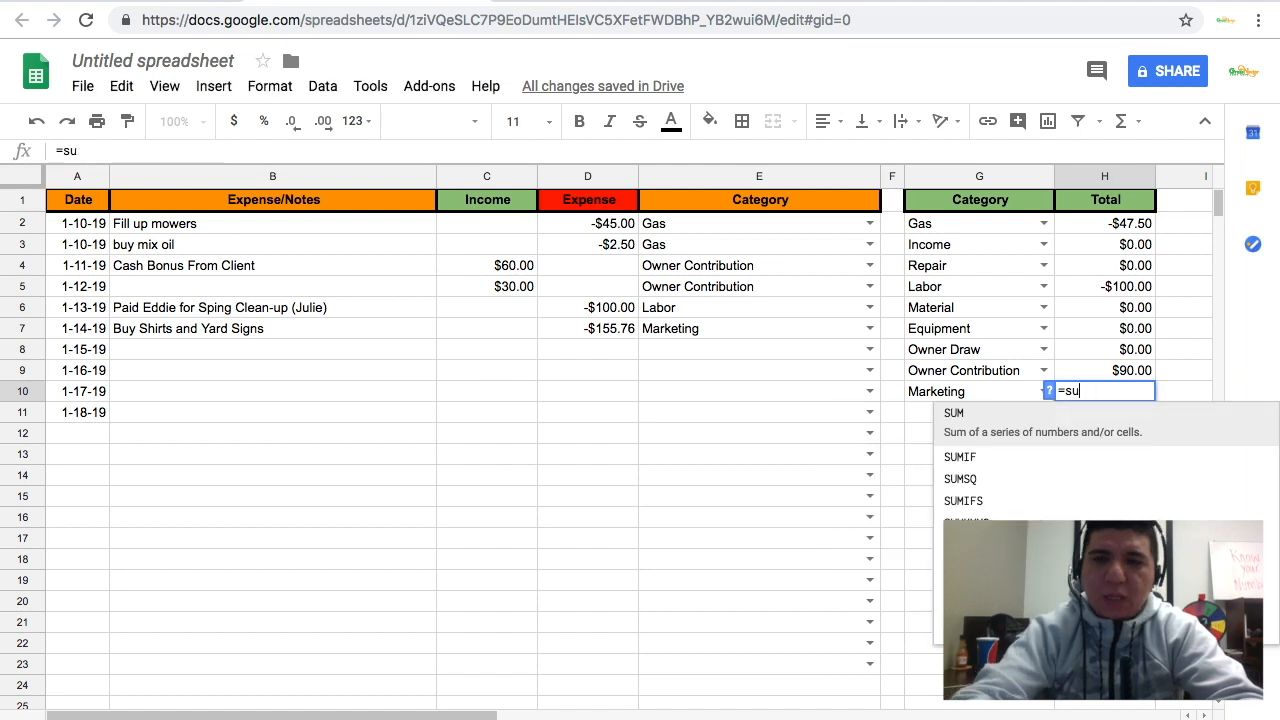
pyautogui.write('if(')
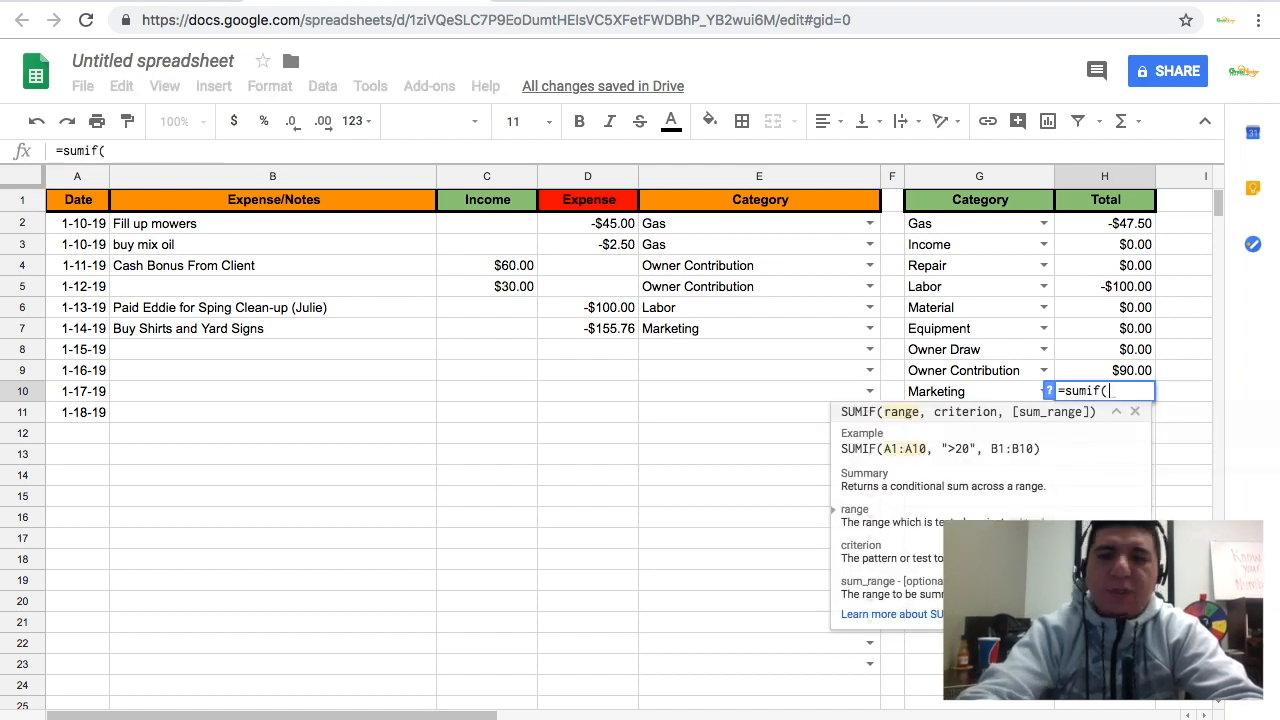
pyautogui.moveTo(812, 226); pyautogui.dragTo(800, 654)
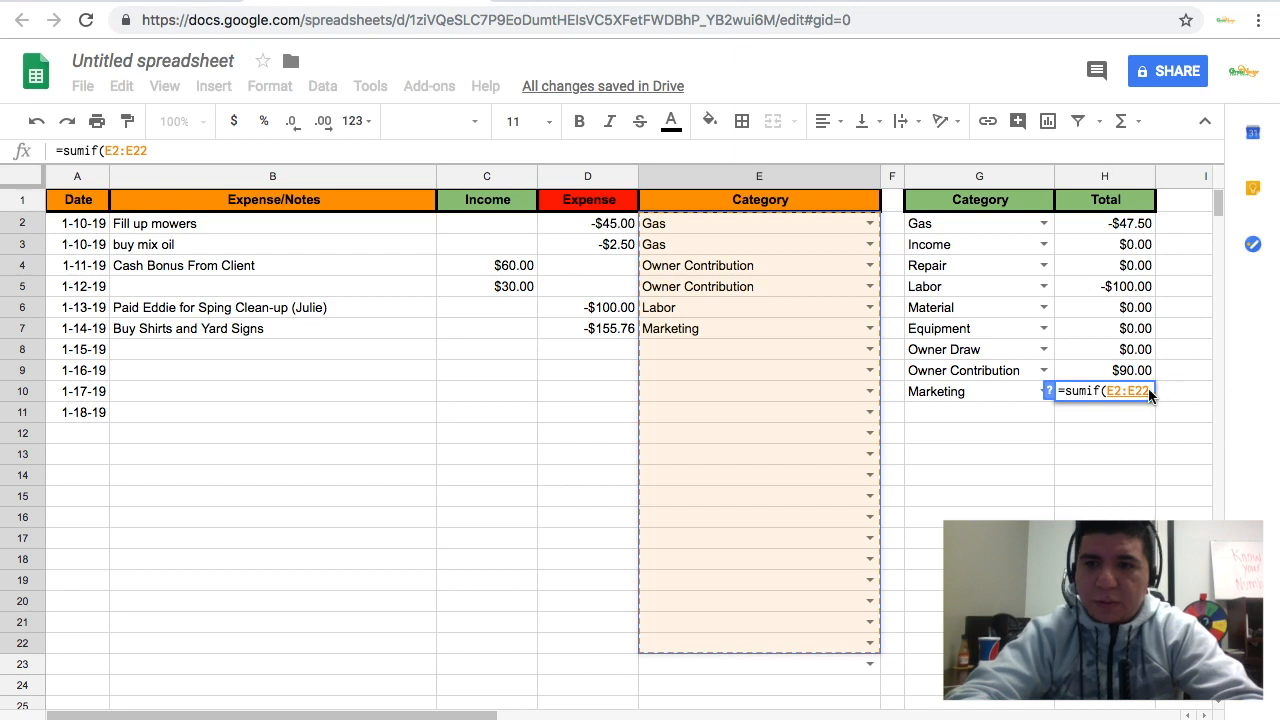
pyautogui.write(',')
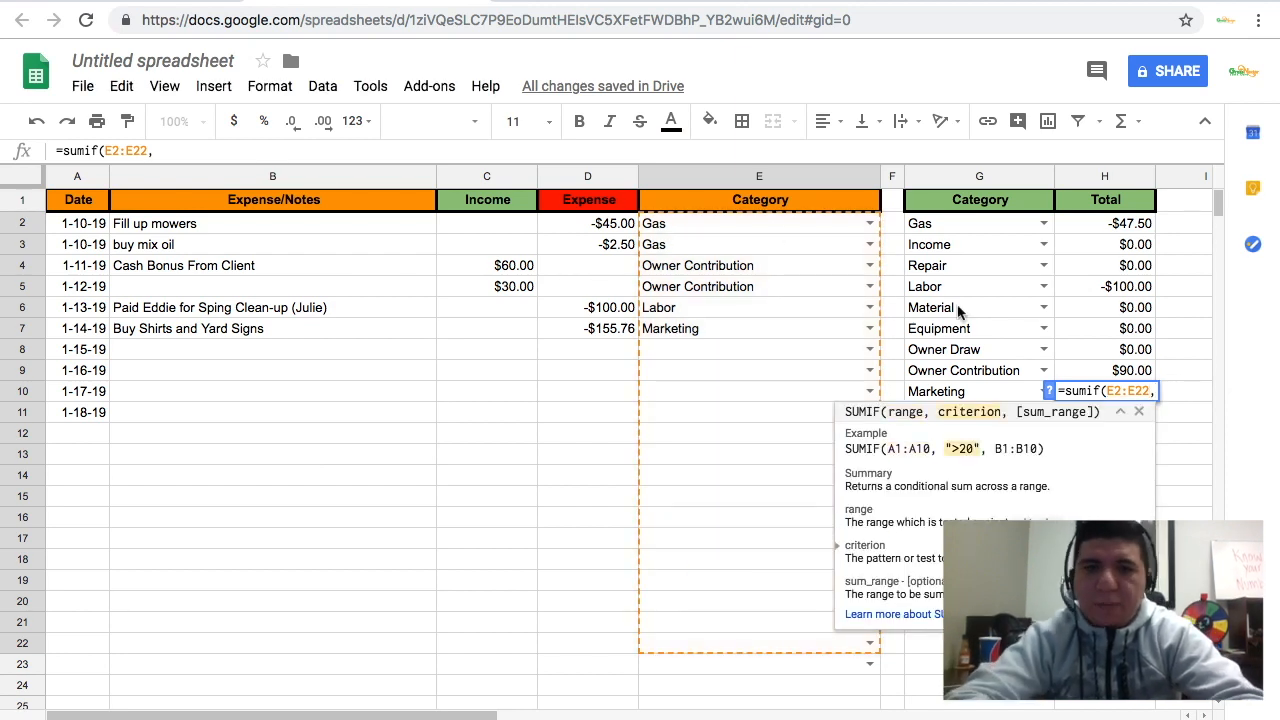
pyautogui.write('"Marketing')
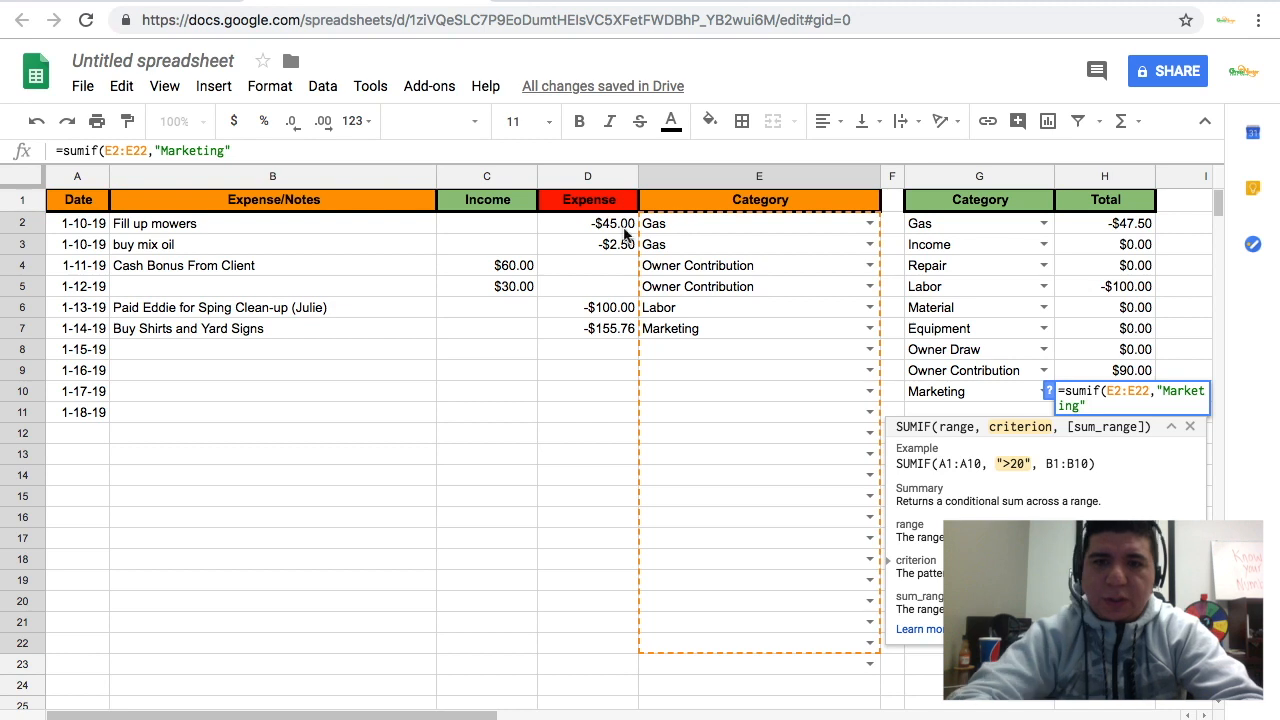
pyautogui.moveTo(581, 227); pyautogui.dragTo(580, 474)
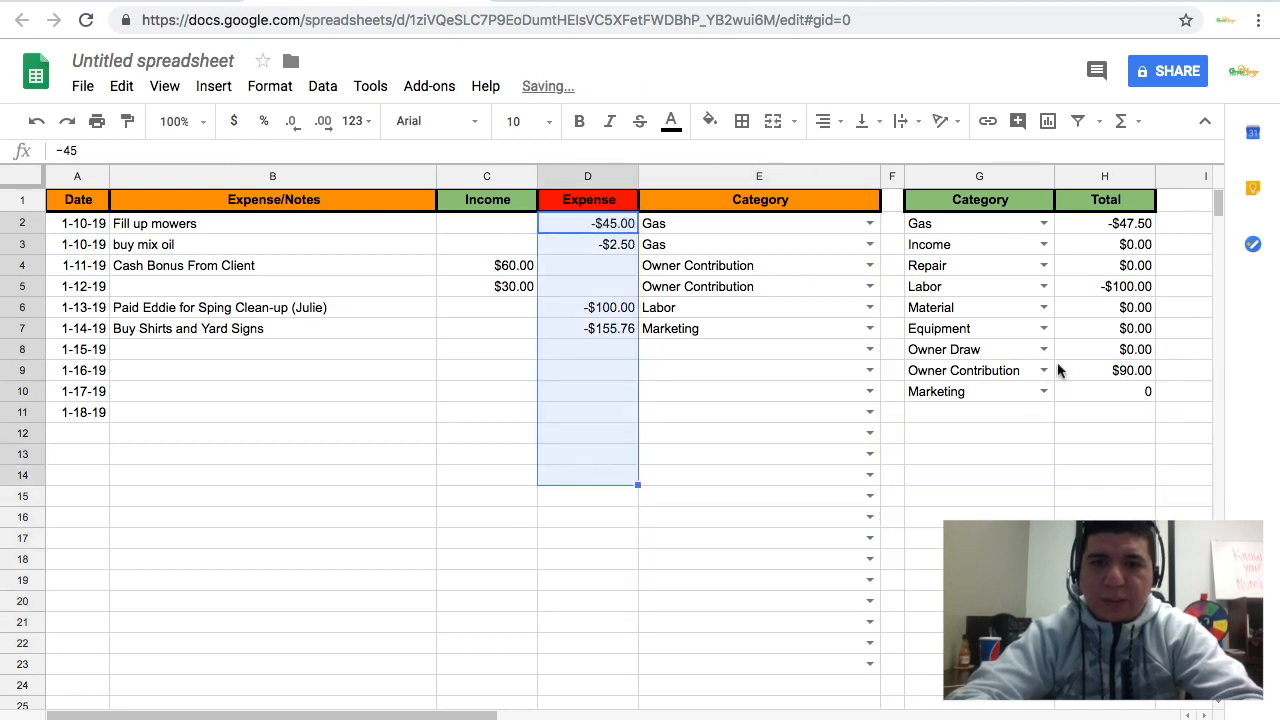
# Step: Complete the Marketing SUMIF formula in H10 with D2:D22 as the sum range
pyautogui.click(1128, 393)
pyautogui.doubleClick(1126, 393)
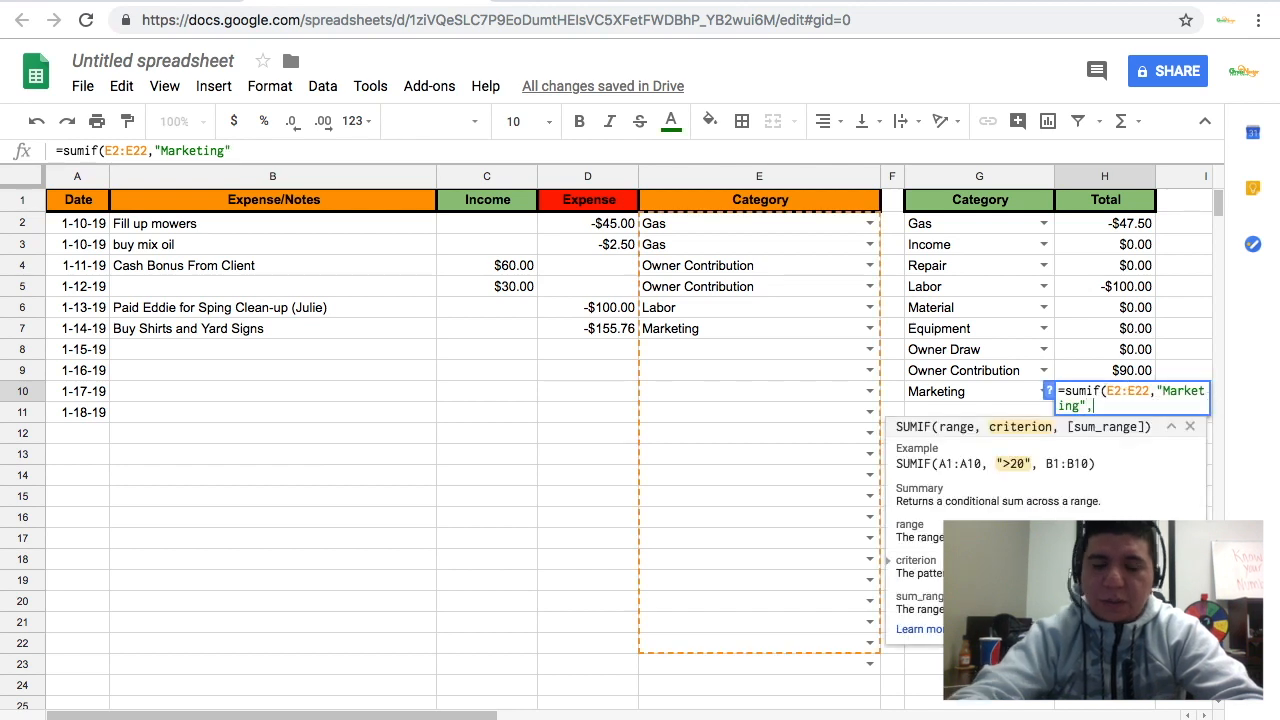
pyautogui.write(',')
pyautogui.moveTo(605, 223); pyautogui.dragTo(612, 643)
pyautogui.write(')')
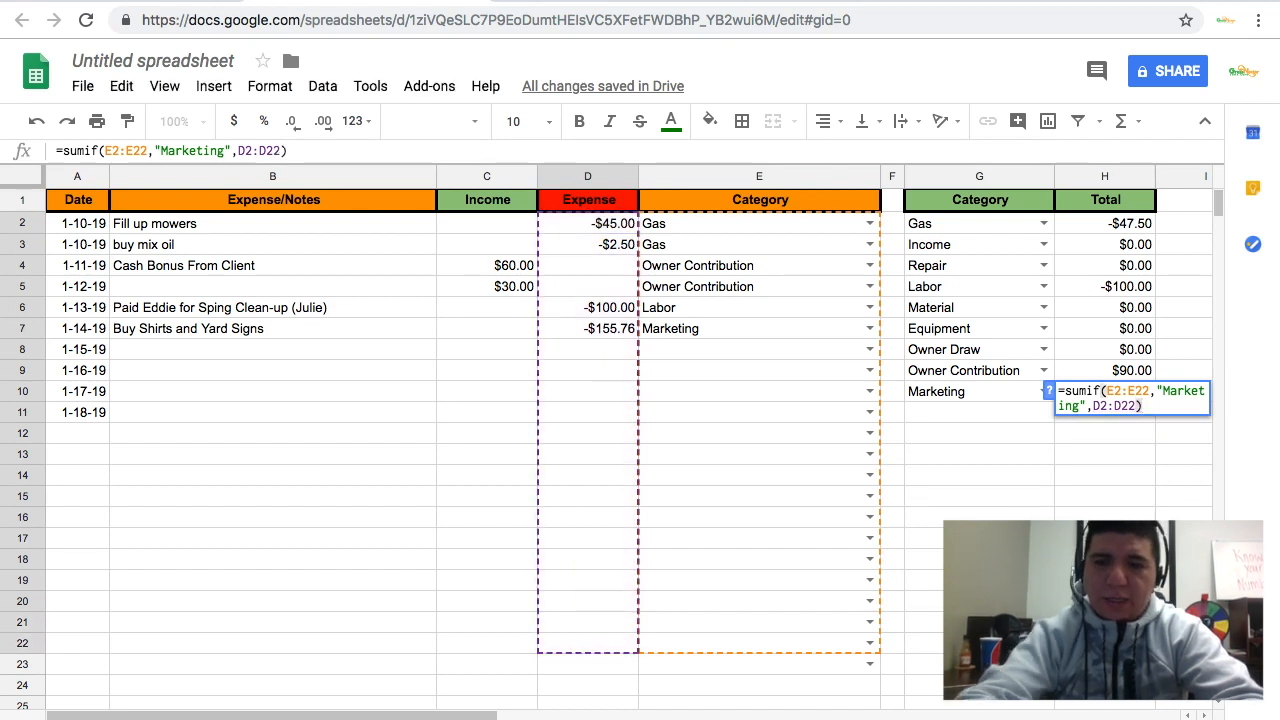
pyautogui.press('Return')
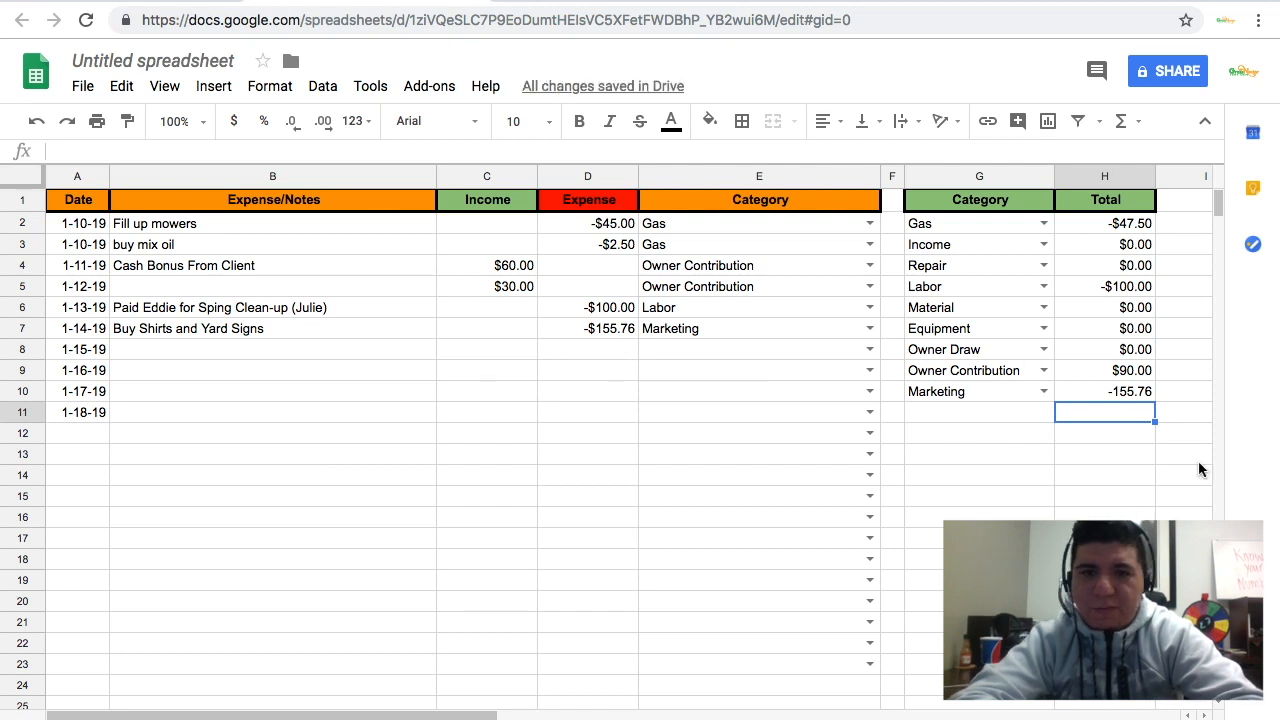
# Step: Extend the date series from A11 down through A18, ending at 1-25-19
pyautogui.click(337, 350)
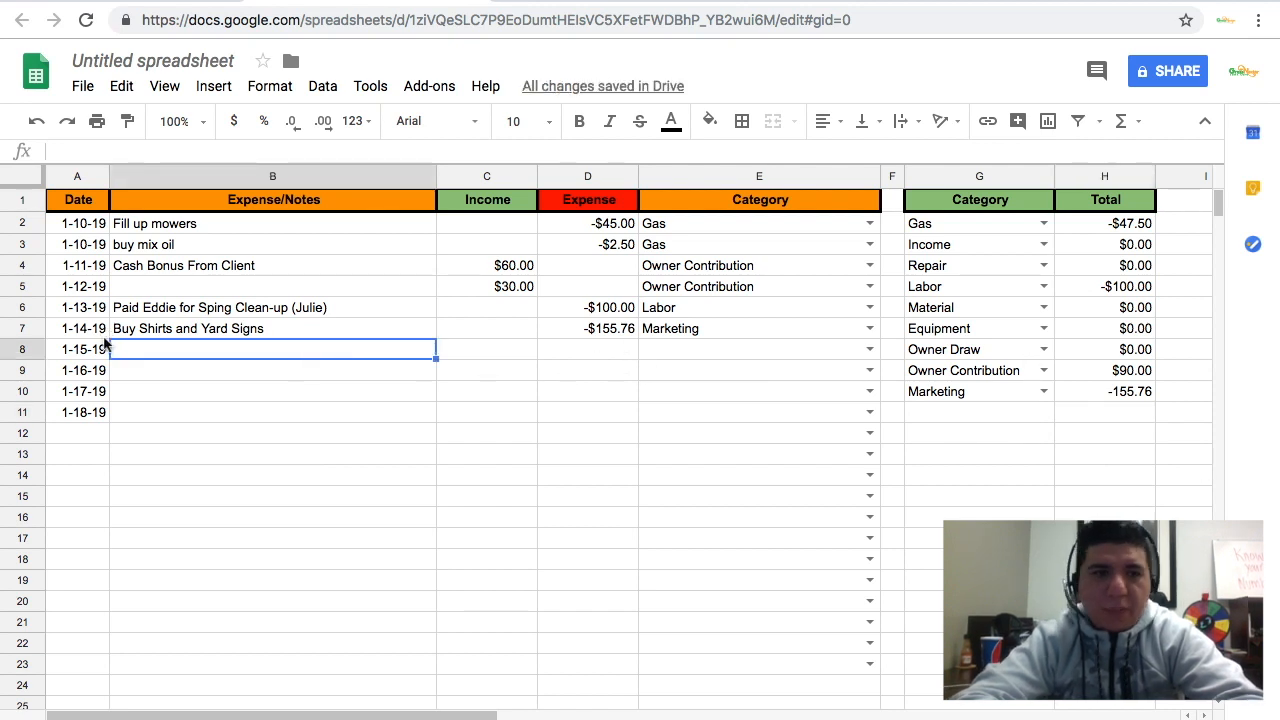
pyautogui.click(180, 408)
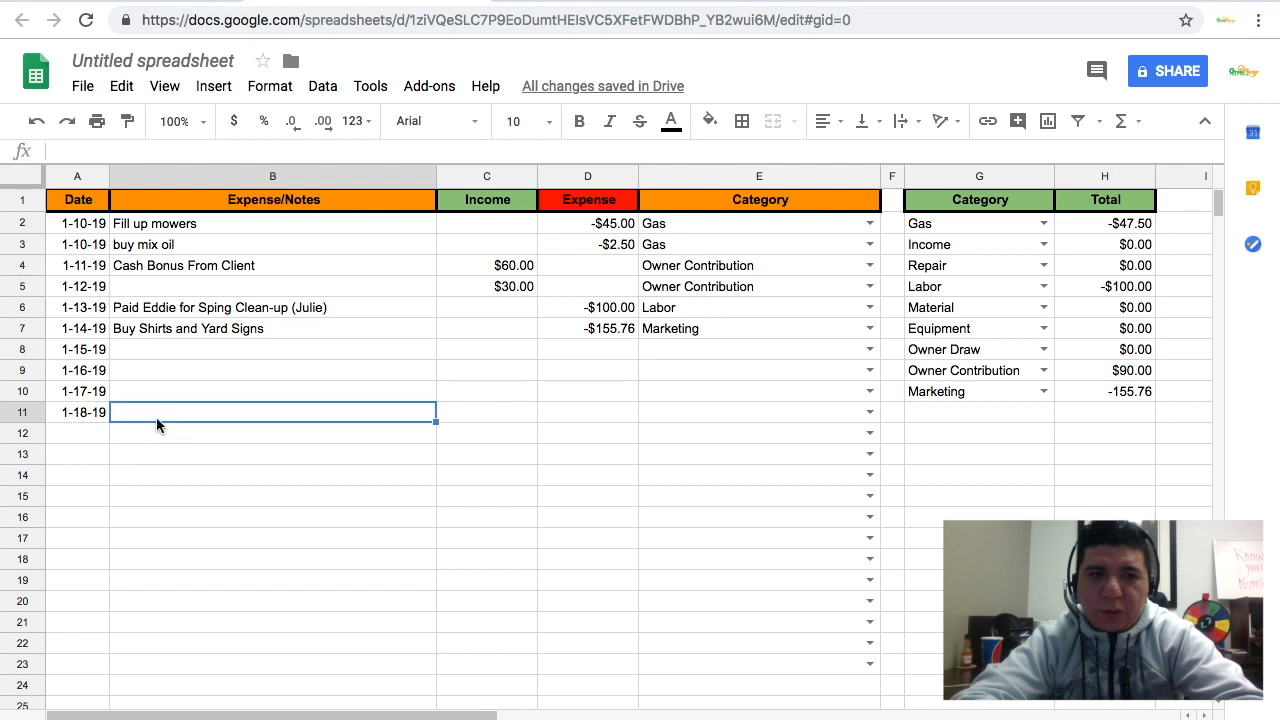
pyautogui.click(104, 418)
pyautogui.moveTo(110, 422); pyautogui.dragTo(109, 560)
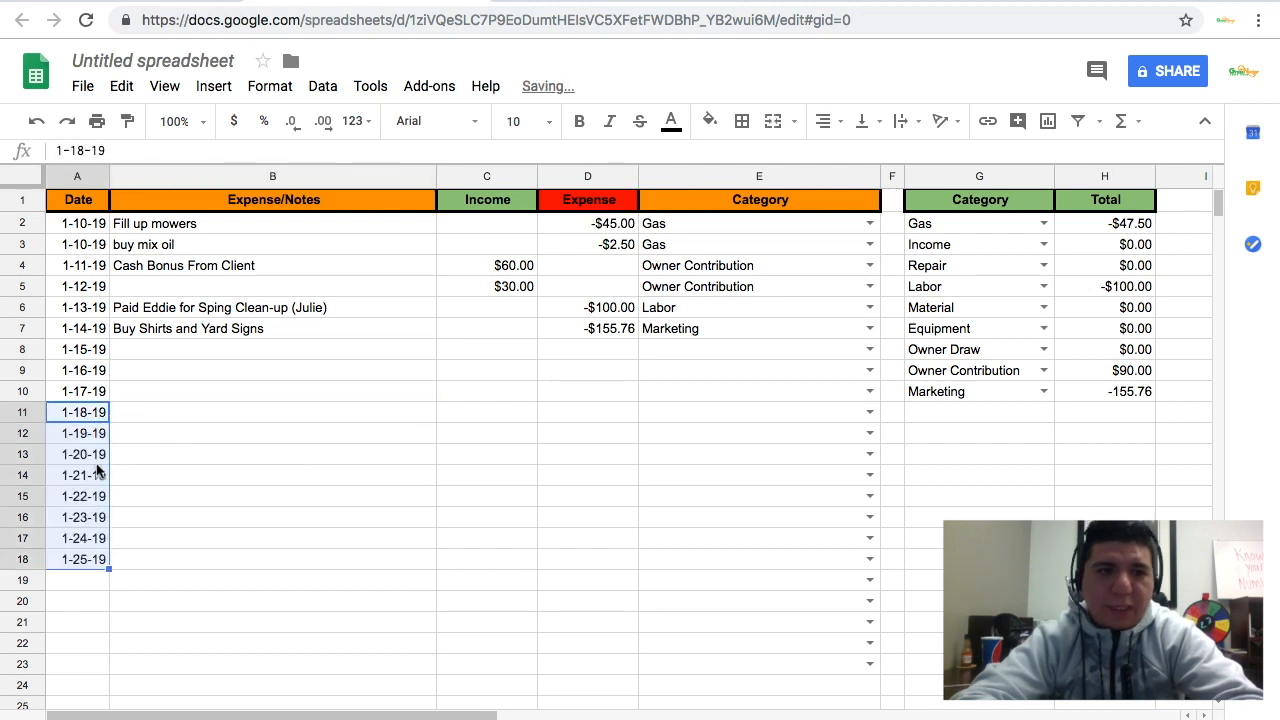
# Step: Insert a row above the 1-20-19 entry and date it 1-19-19
pyautogui.click(97, 452)
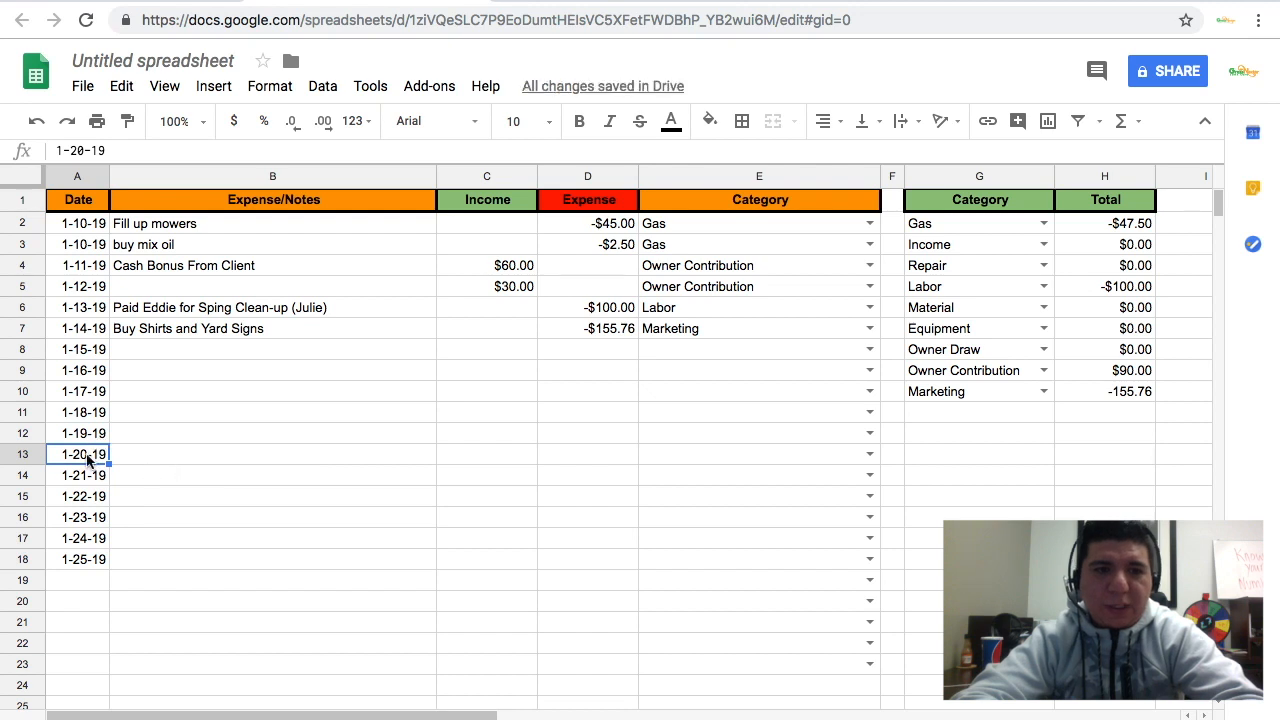
pyautogui.rightClick(90, 456)
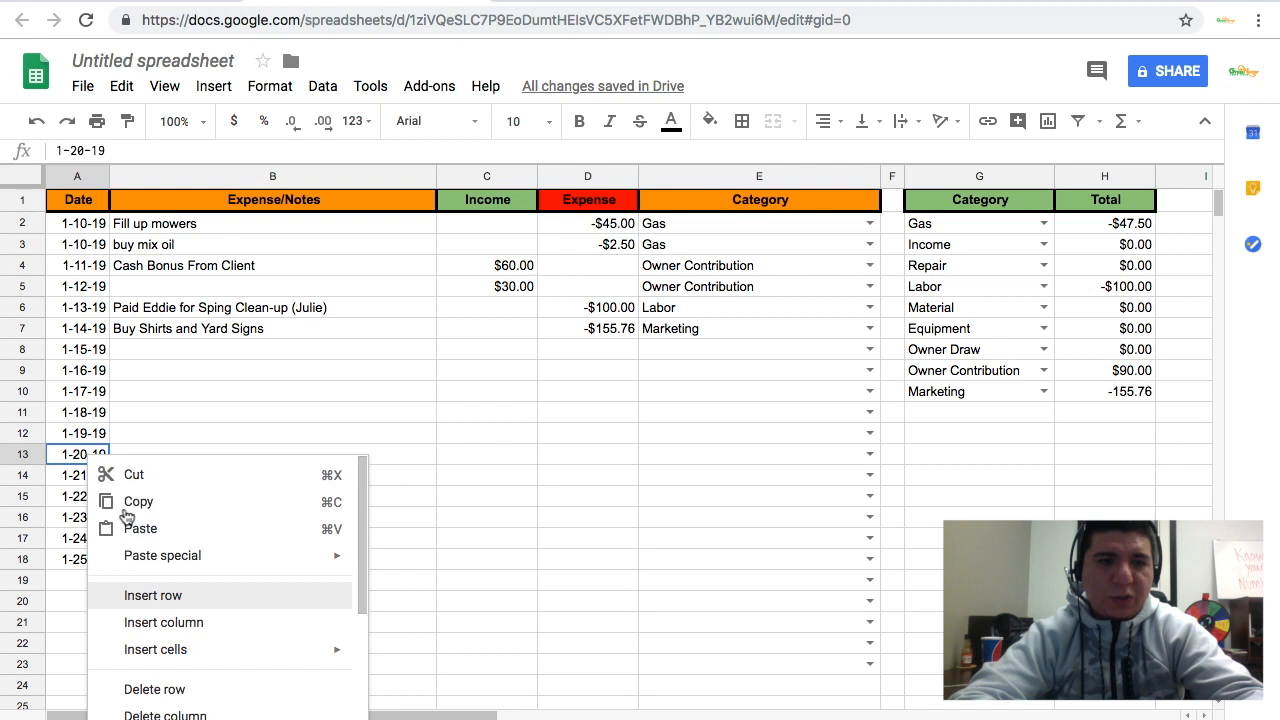
pyautogui.click(160, 595)
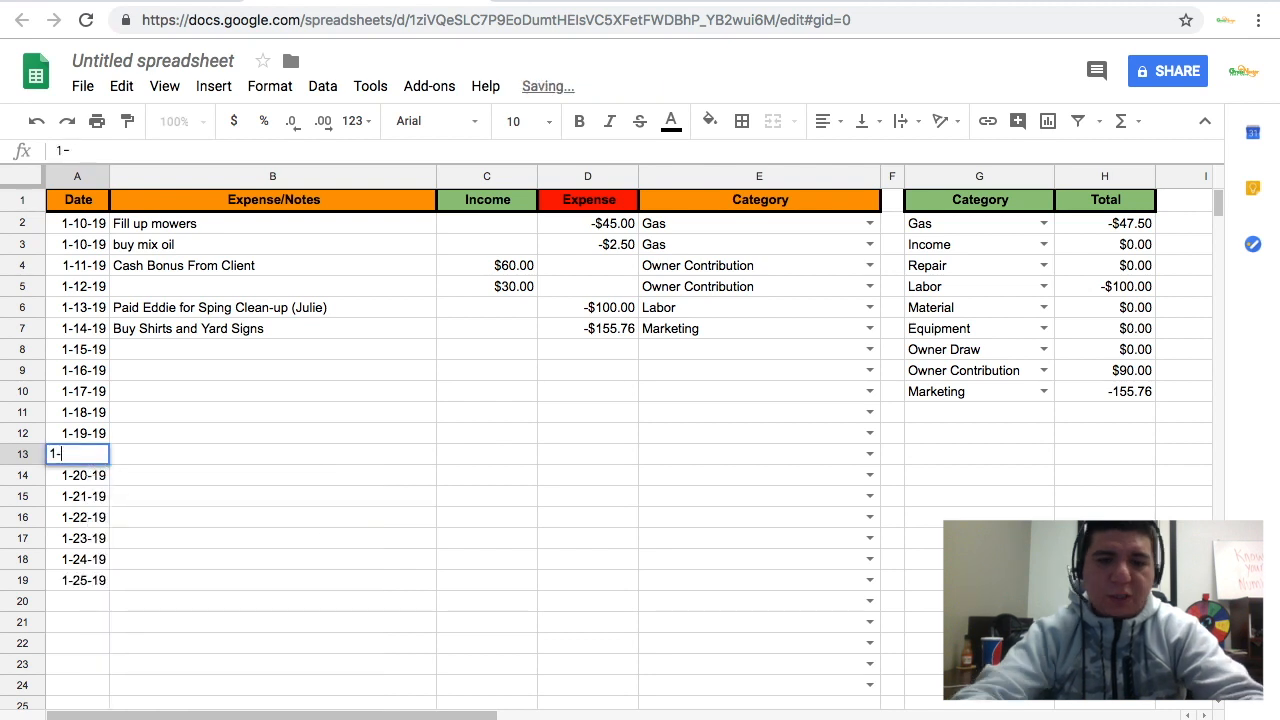
pyautogui.write('19-19')
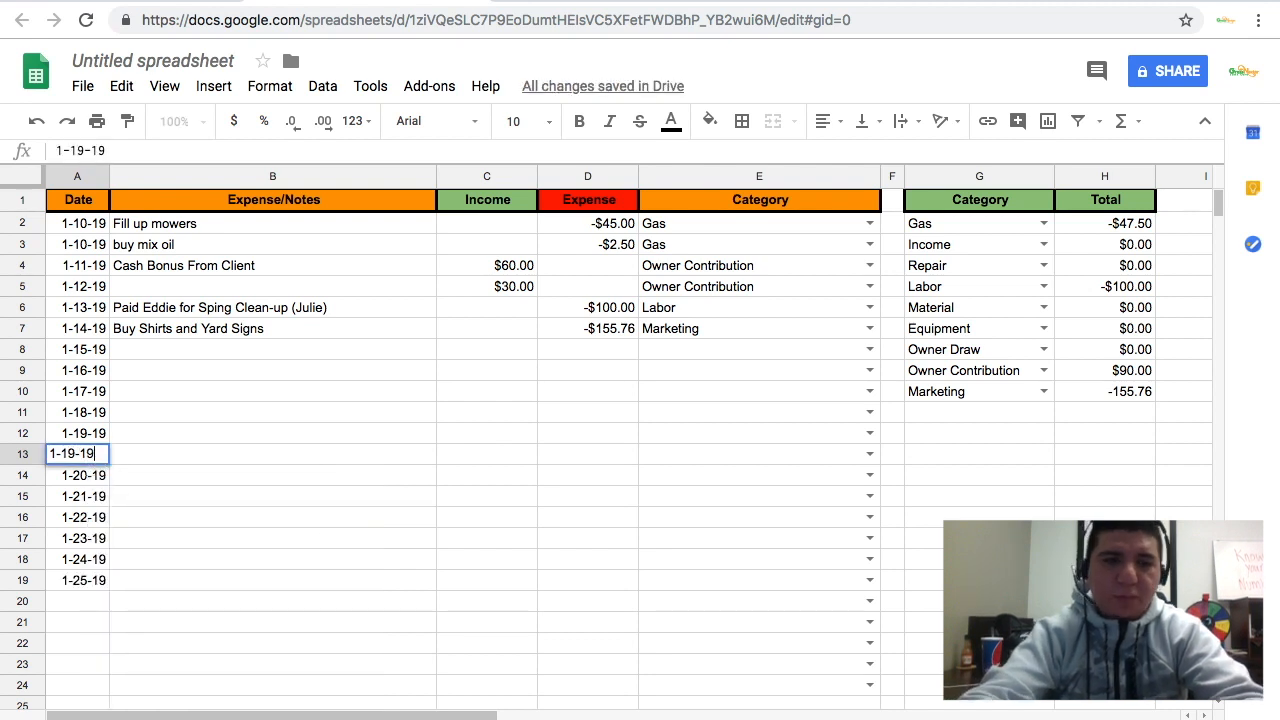
# Step: Enter lawn-mowing notes in B12 and B13 for the two 1-19-19 entries, each naming a different client
pyautogui.click(157, 440)
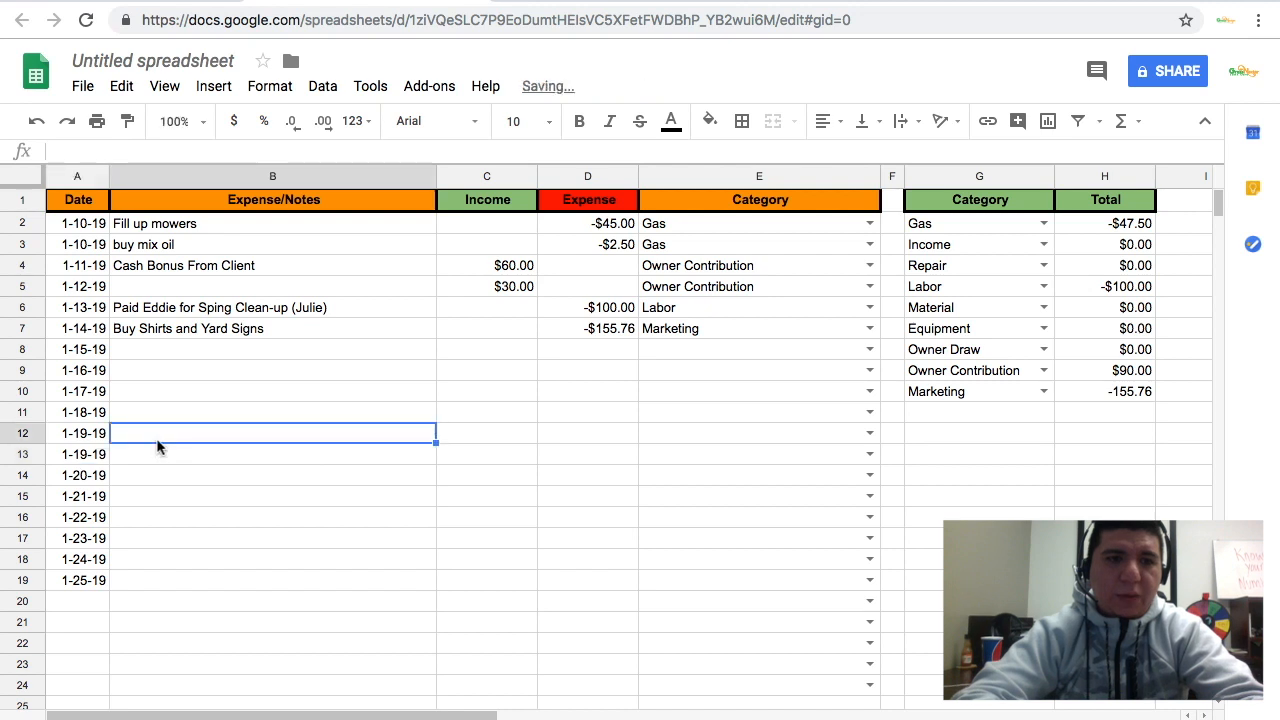
pyautogui.write('Mow')
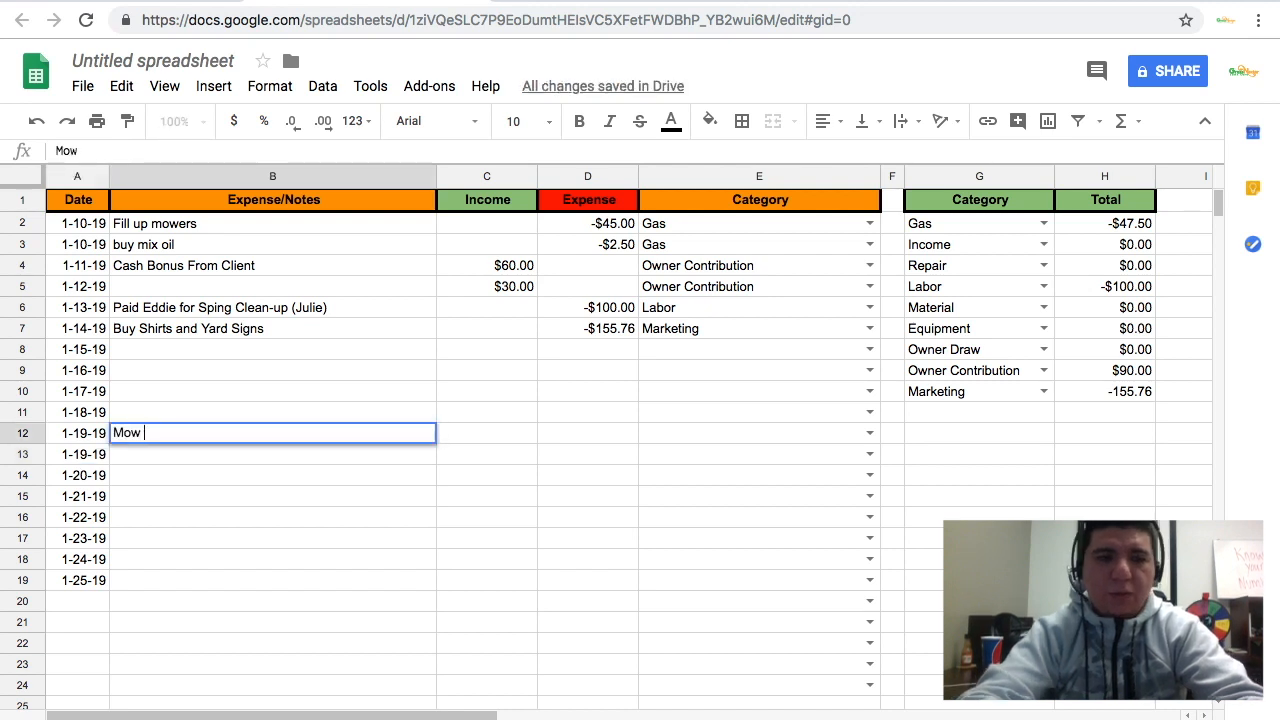
pyautogui.write(" Kathy's Lawn")
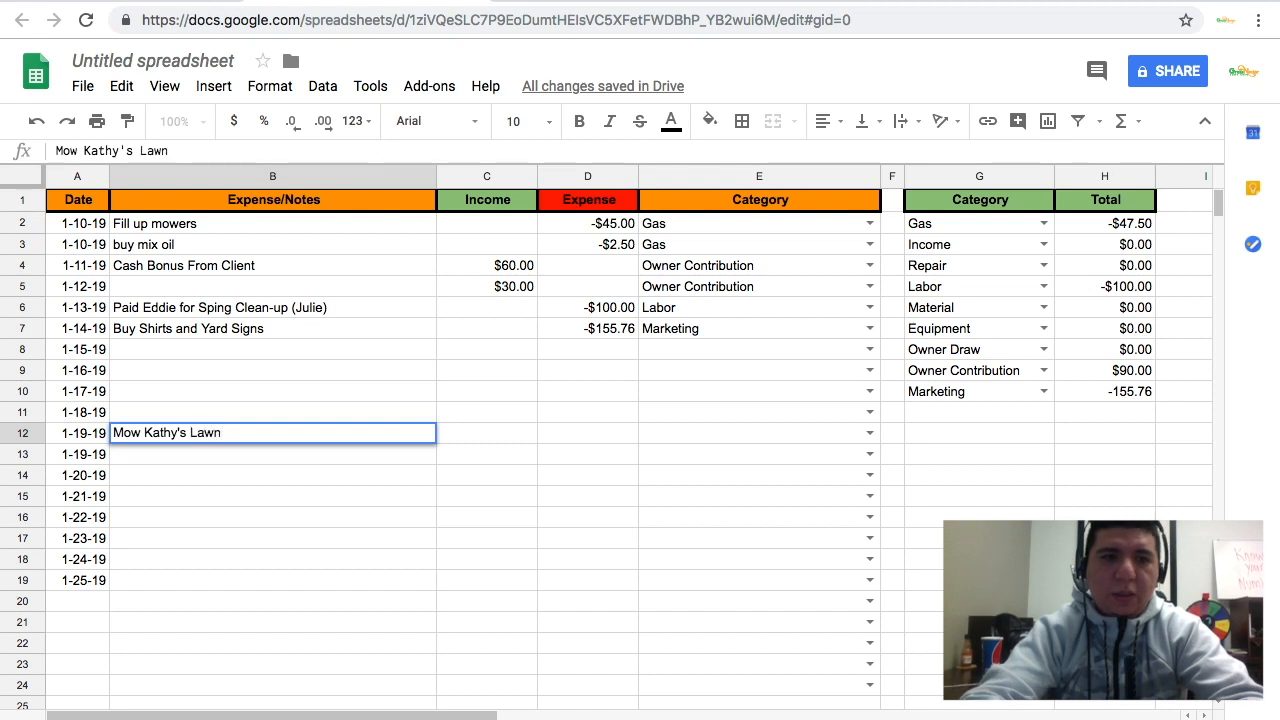
pyautogui.press('Return')
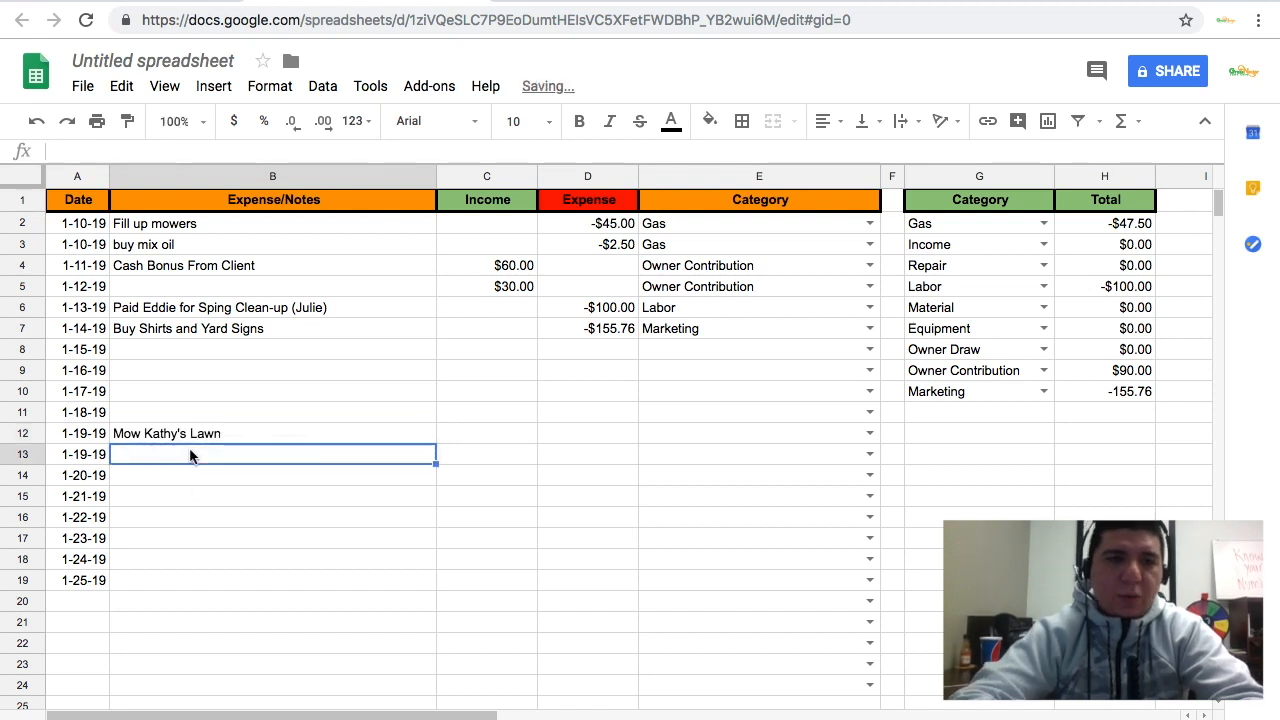
pyautogui.write('Mow')
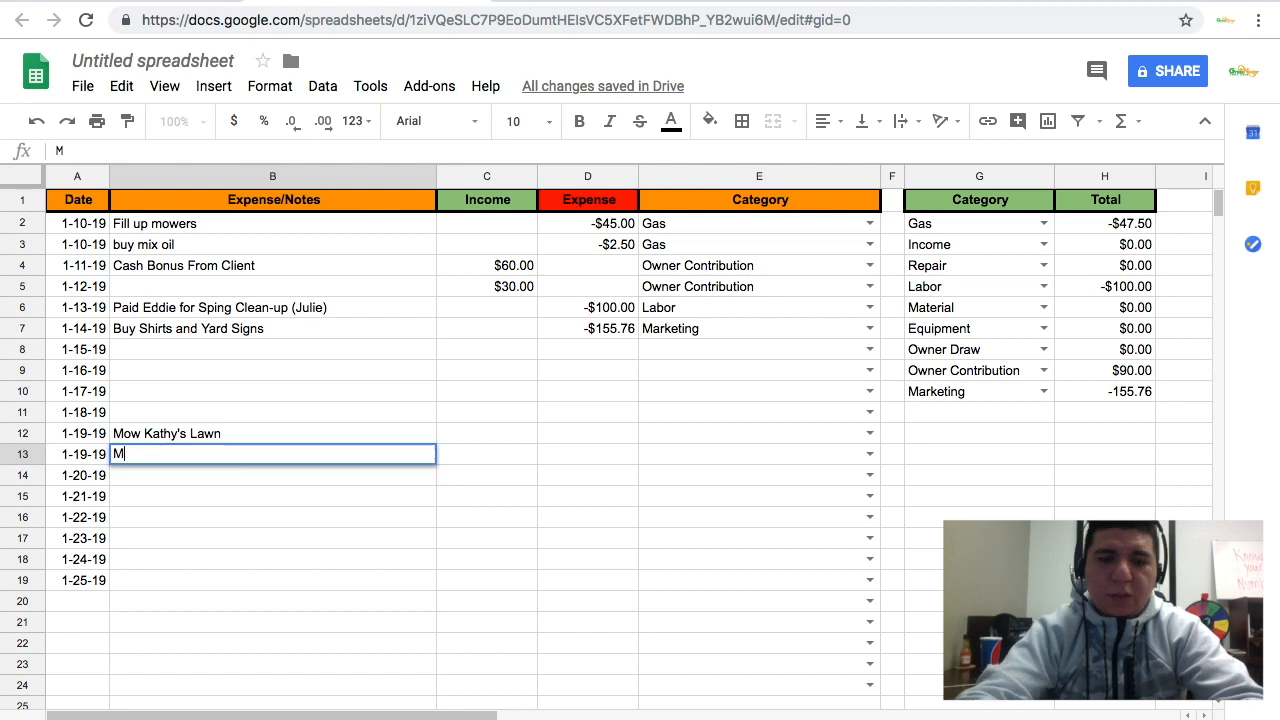
pyautogui.press('BackSpace')
pyautogui.press('BackSpace')
pyautogui.write('Johns Lawn')
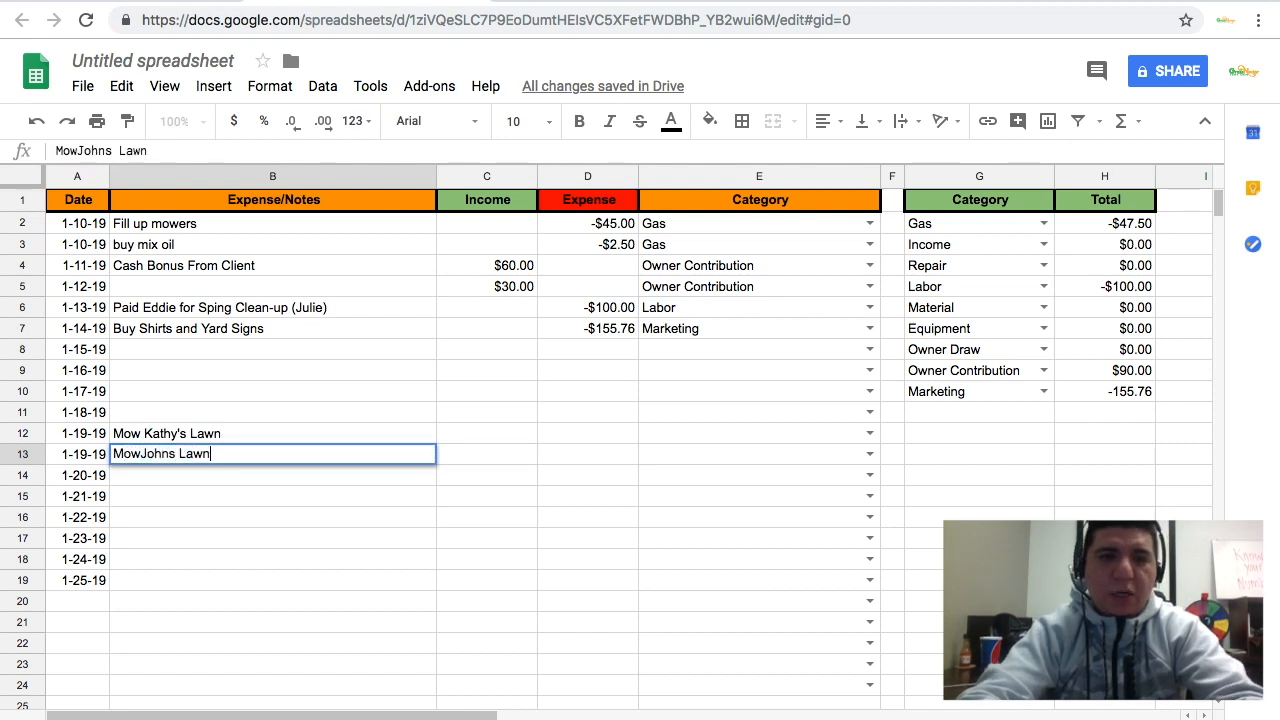
pyautogui.press('Left')
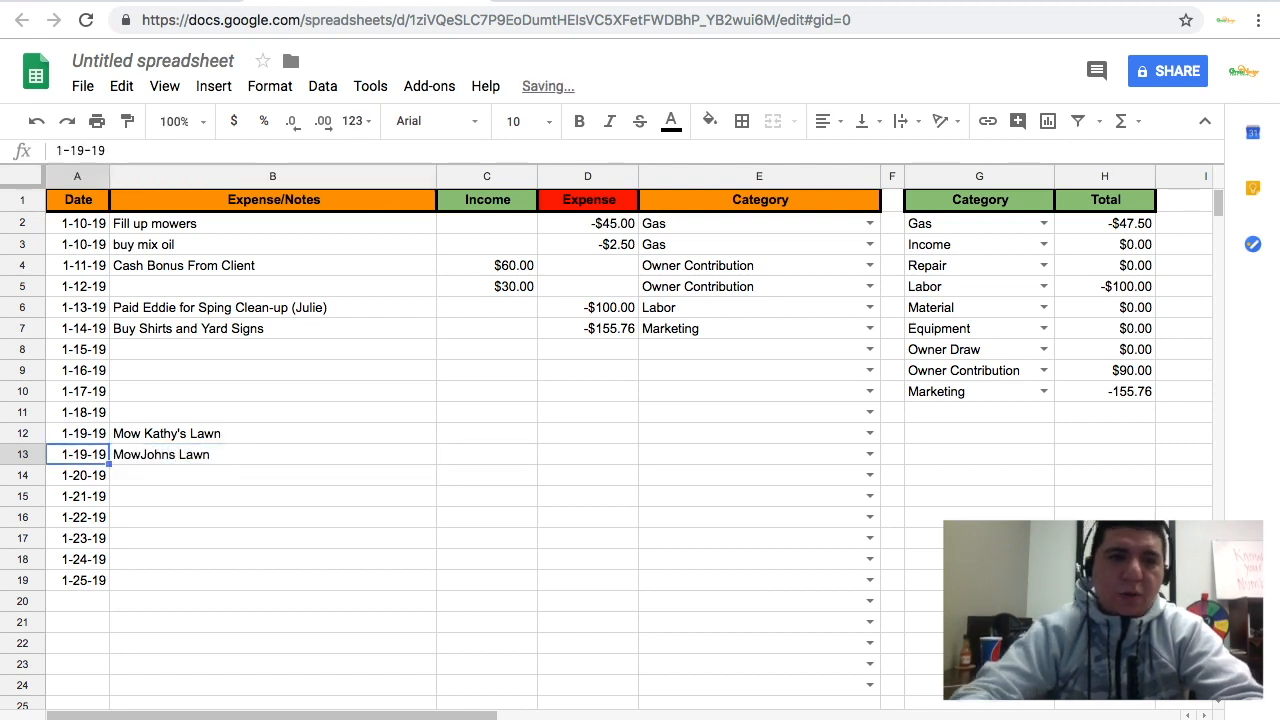
pyautogui.click(349, 454)
# Step: Enter income of 35 in C12 and 45 in C13 for the two mowing jobs
pyautogui.click(493, 435)
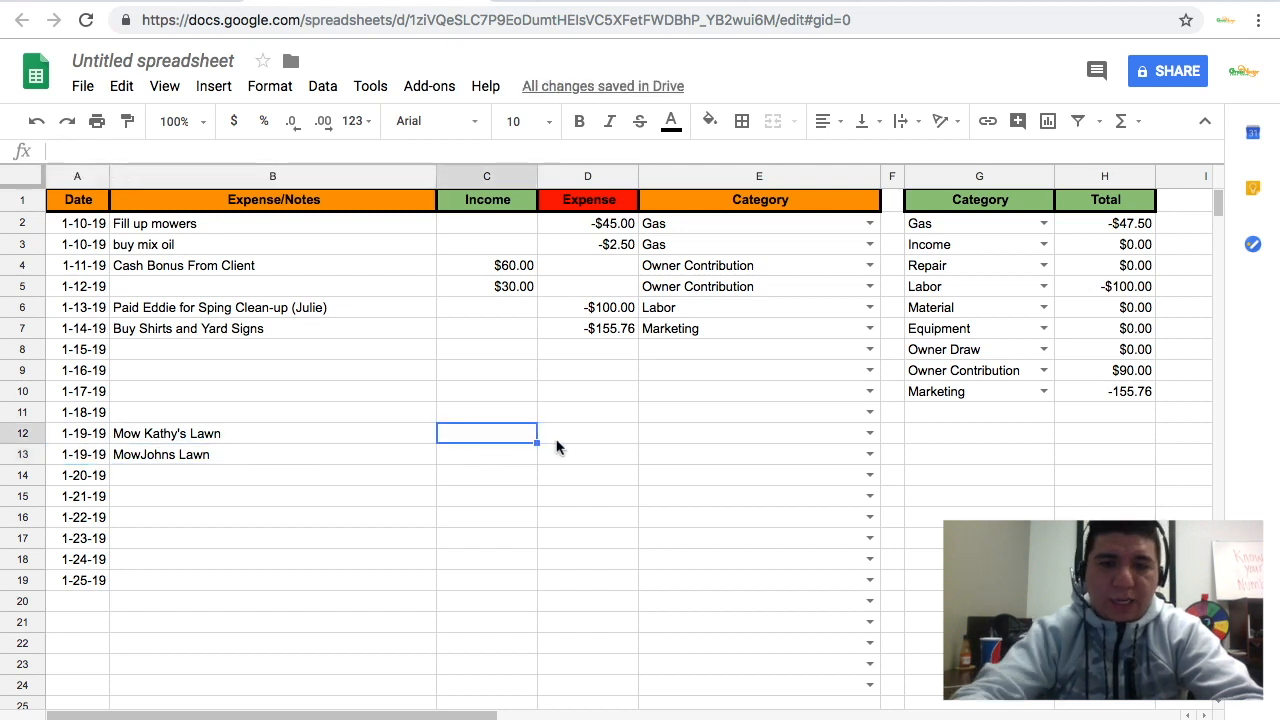
pyautogui.write('34')
pyautogui.press('BackSpace')
pyautogui.write('5')
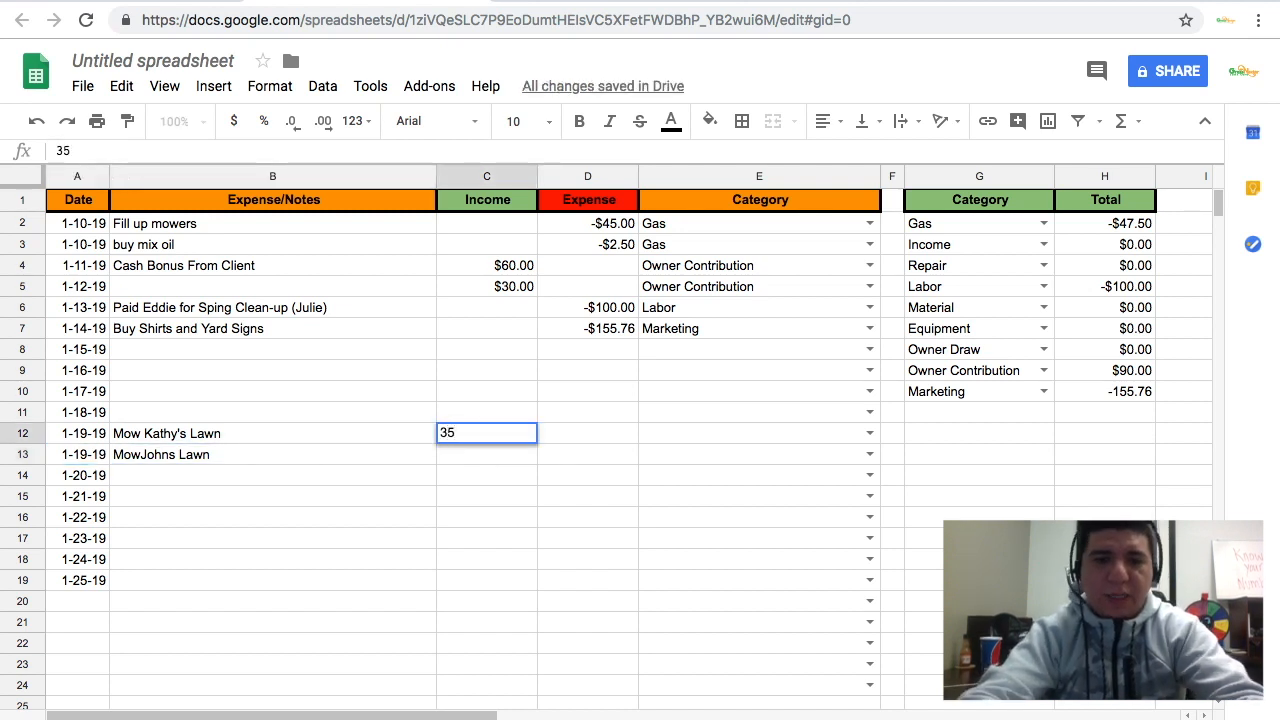
pyautogui.press('Return')
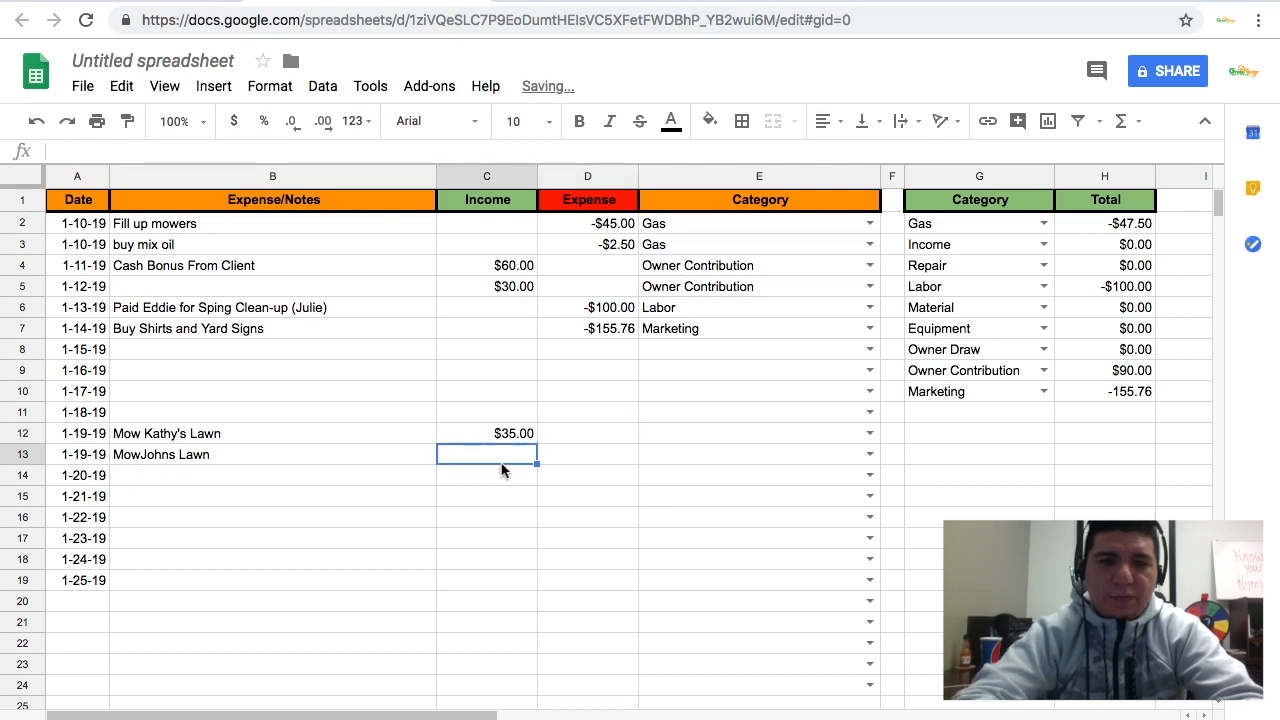
pyautogui.write('45')
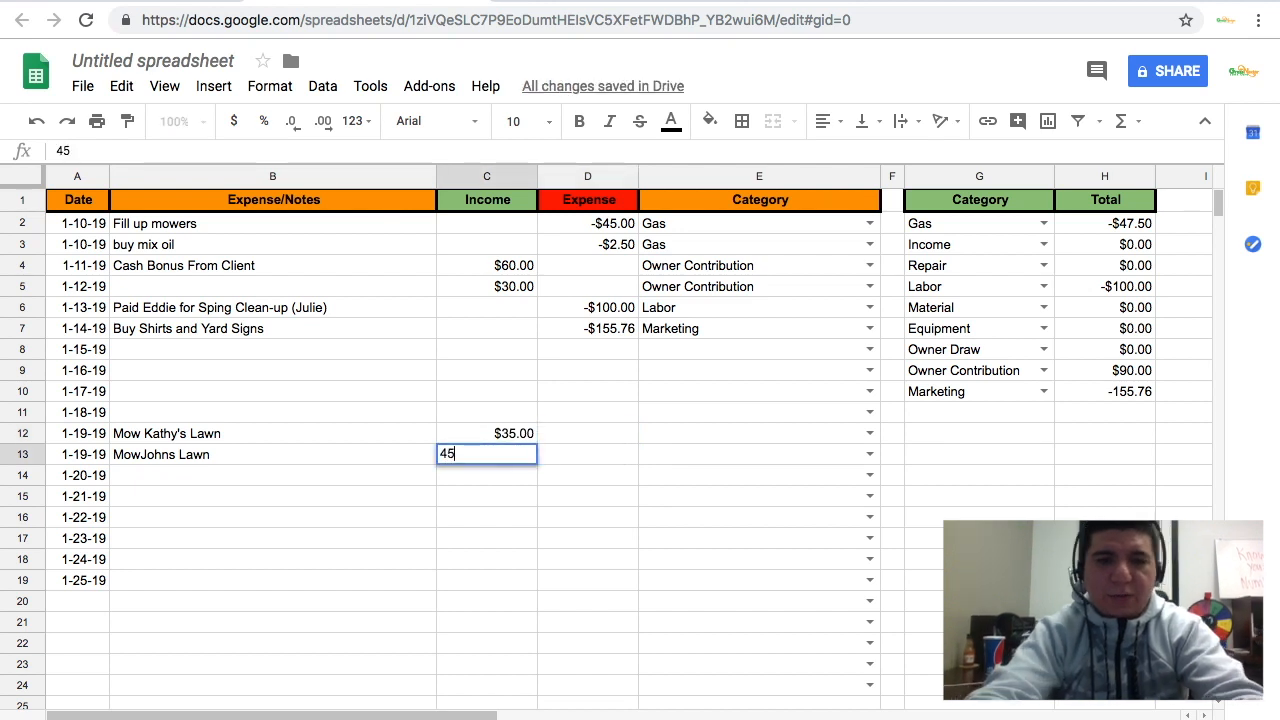
pyautogui.press('Tab')
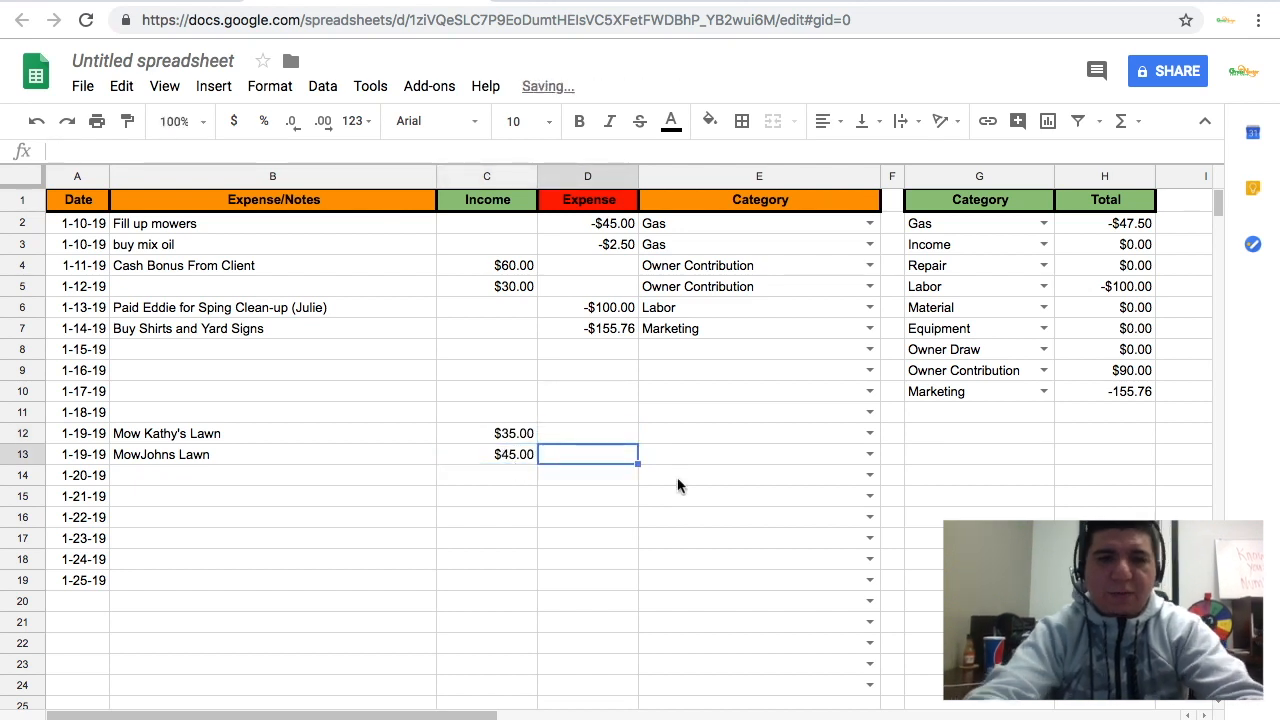
# Step: Set the category of both mowing entries in rows 12 and 13 to Income
pyautogui.click(869, 433)
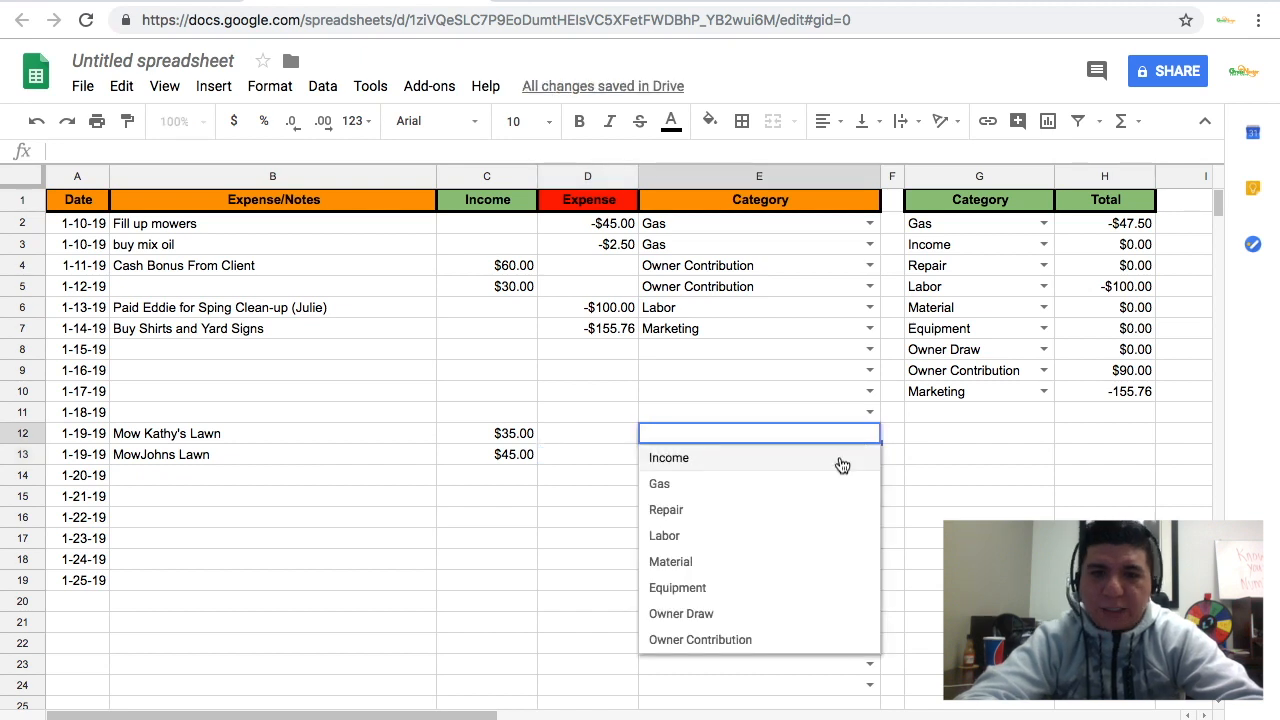
pyautogui.click(841, 461)
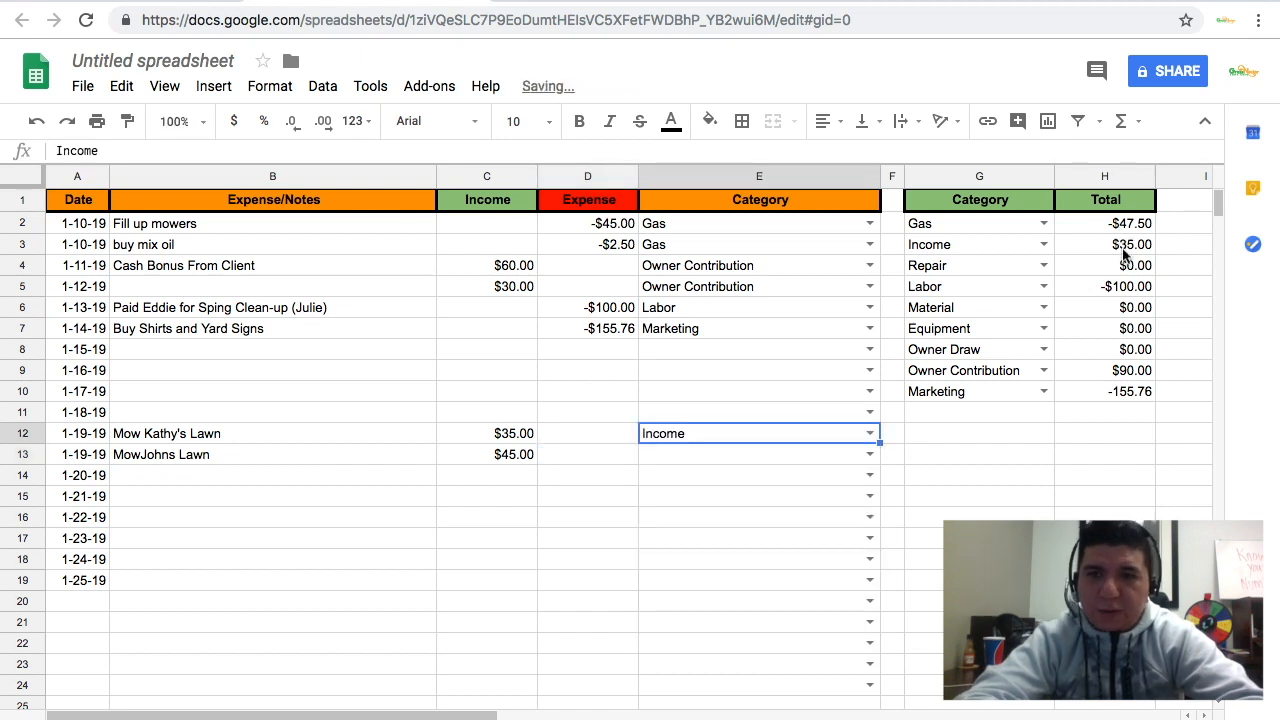
pyautogui.click(869, 455)
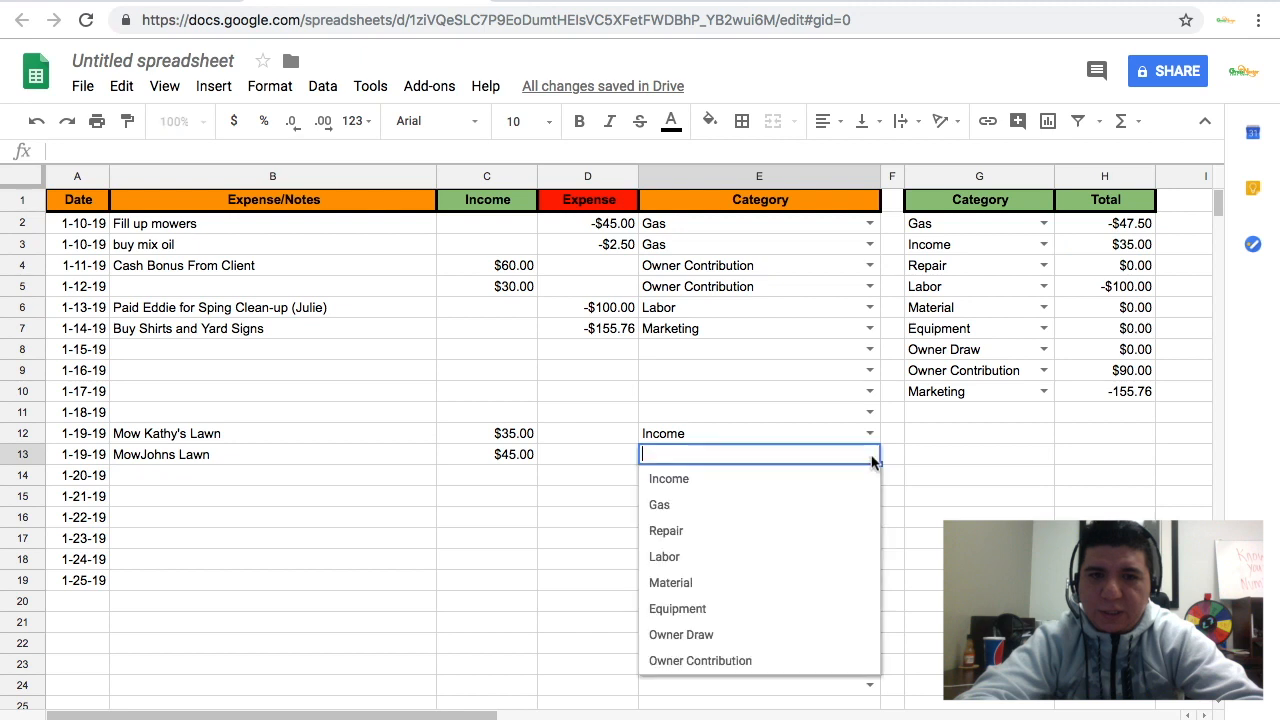
pyautogui.click(841, 484)
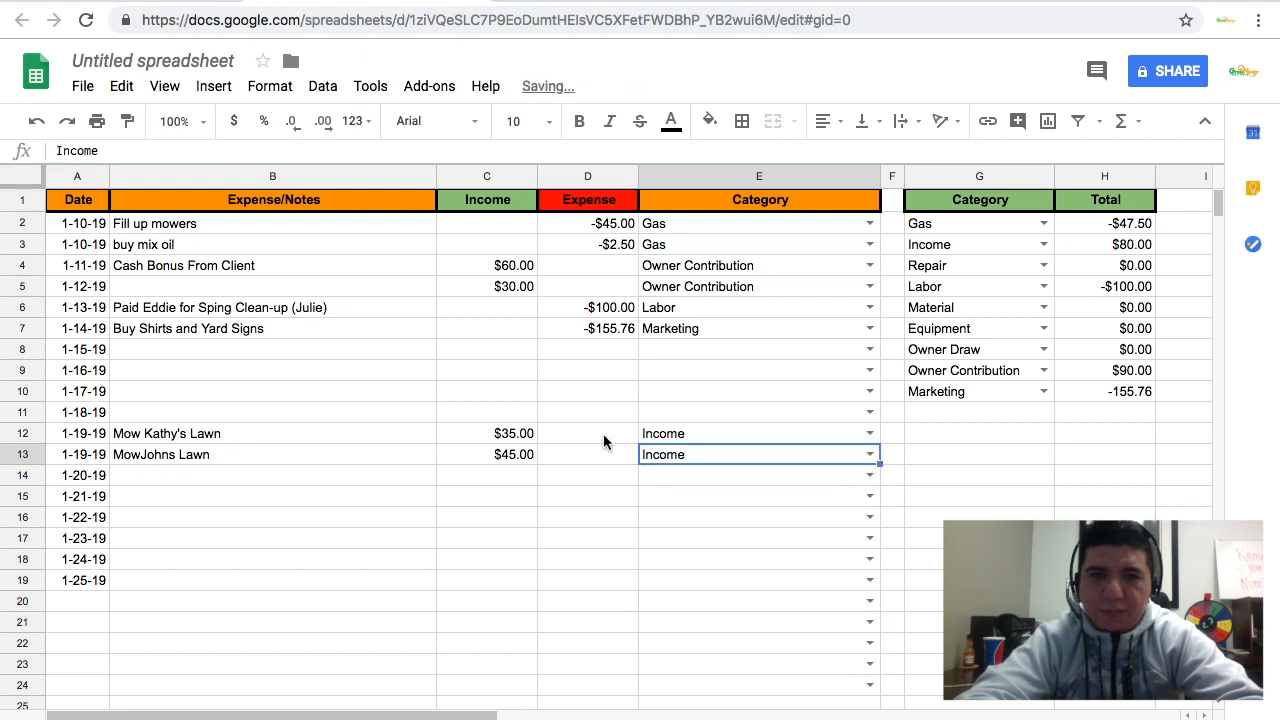
pyautogui.click(984, 411)
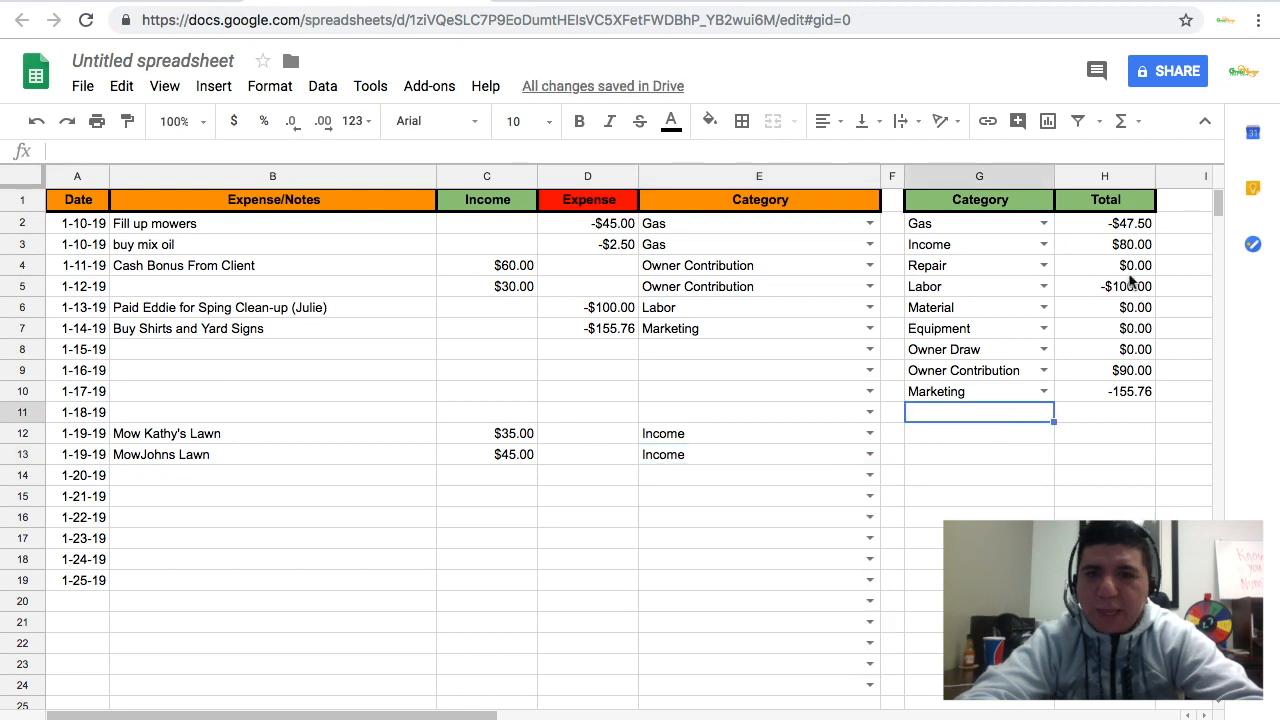
# Step: Sum the category totals H2:H10 in H11 with the SUM function and label the row "TOTAL:" in G11
pyautogui.click(1130, 224)
pyautogui.keyDown('shift'); pyautogui.click(1134, 391); pyautogui.keyUp('shift')
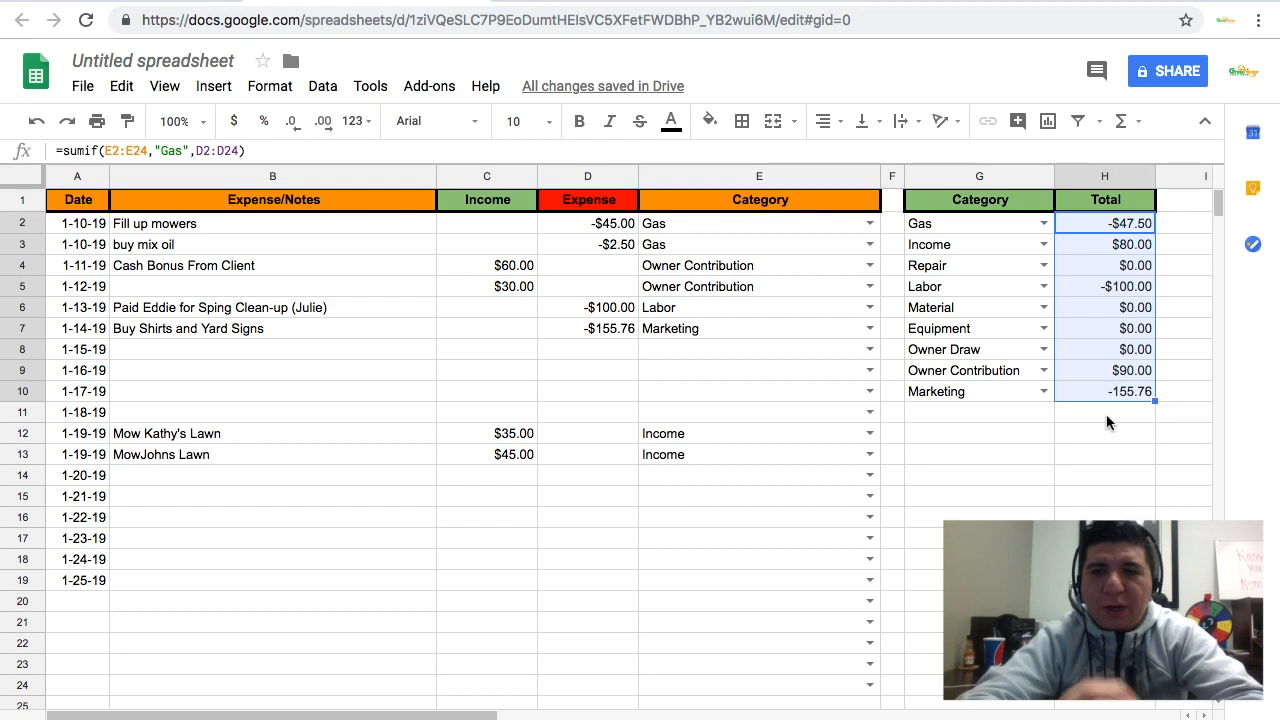
pyautogui.click(1135, 228)
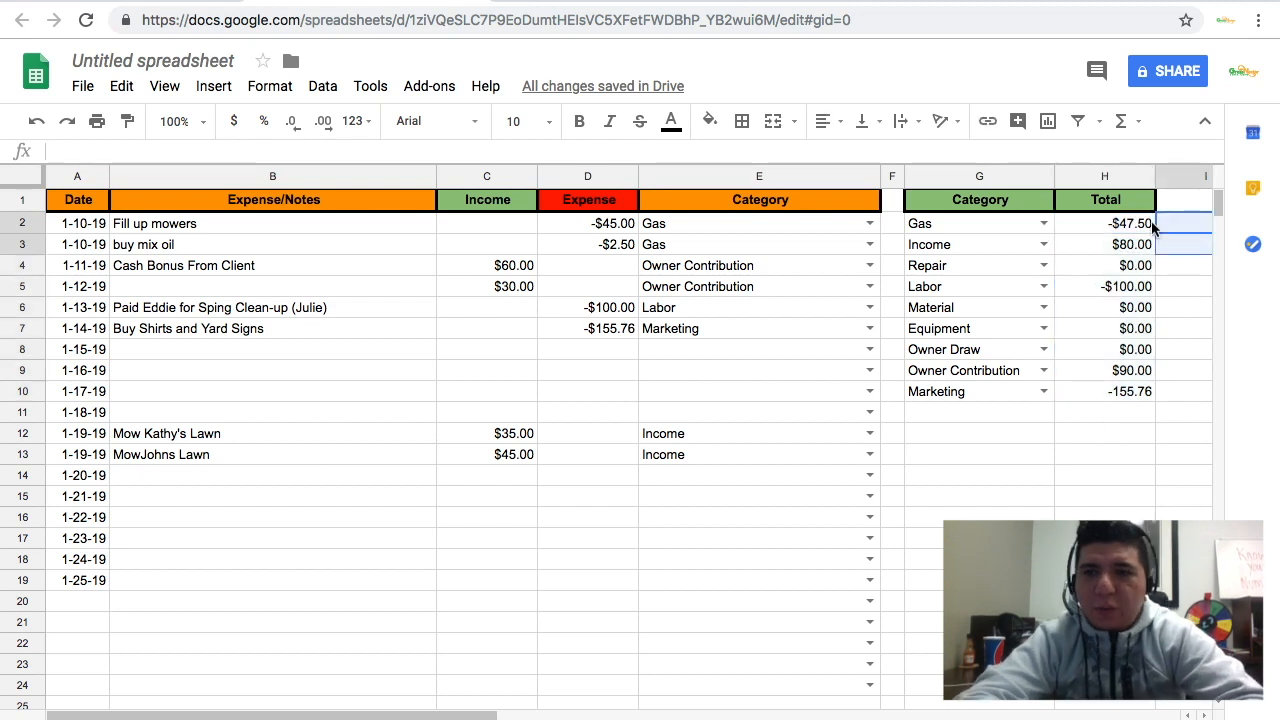
pyautogui.keyDown('shift'); pyautogui.click(1140, 391); pyautogui.keyUp('shift')
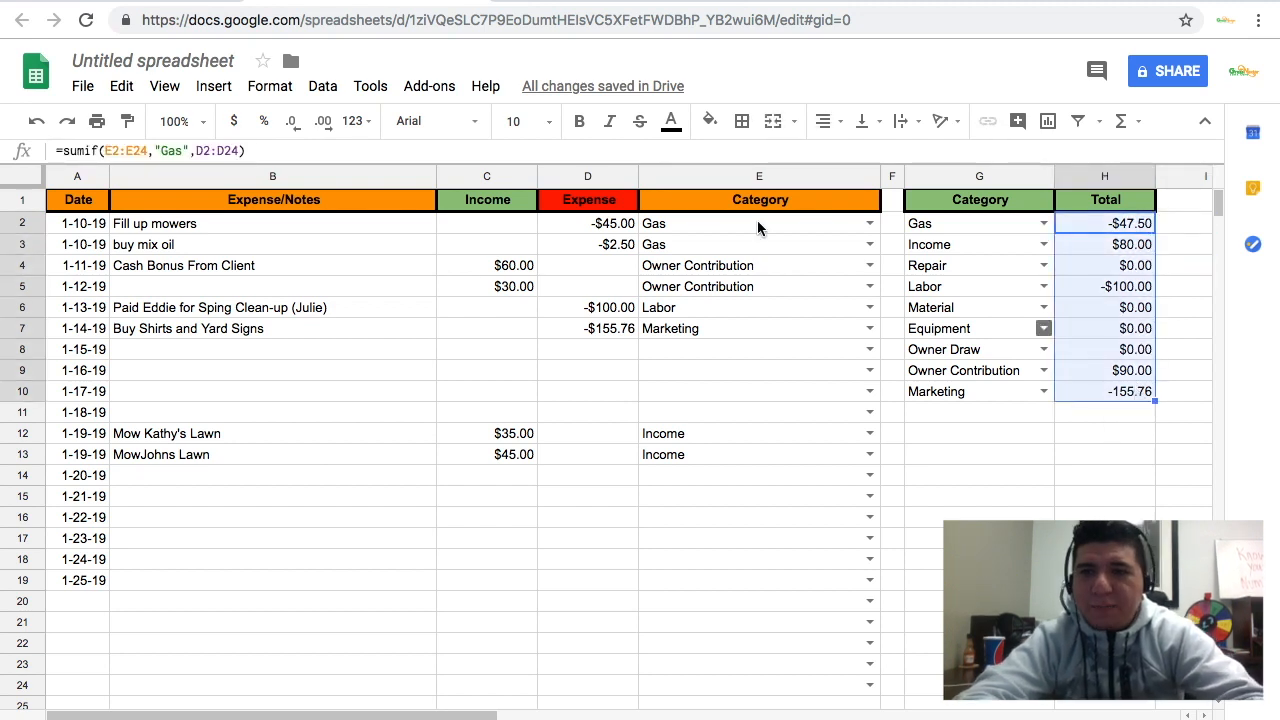
pyautogui.click(214, 86)
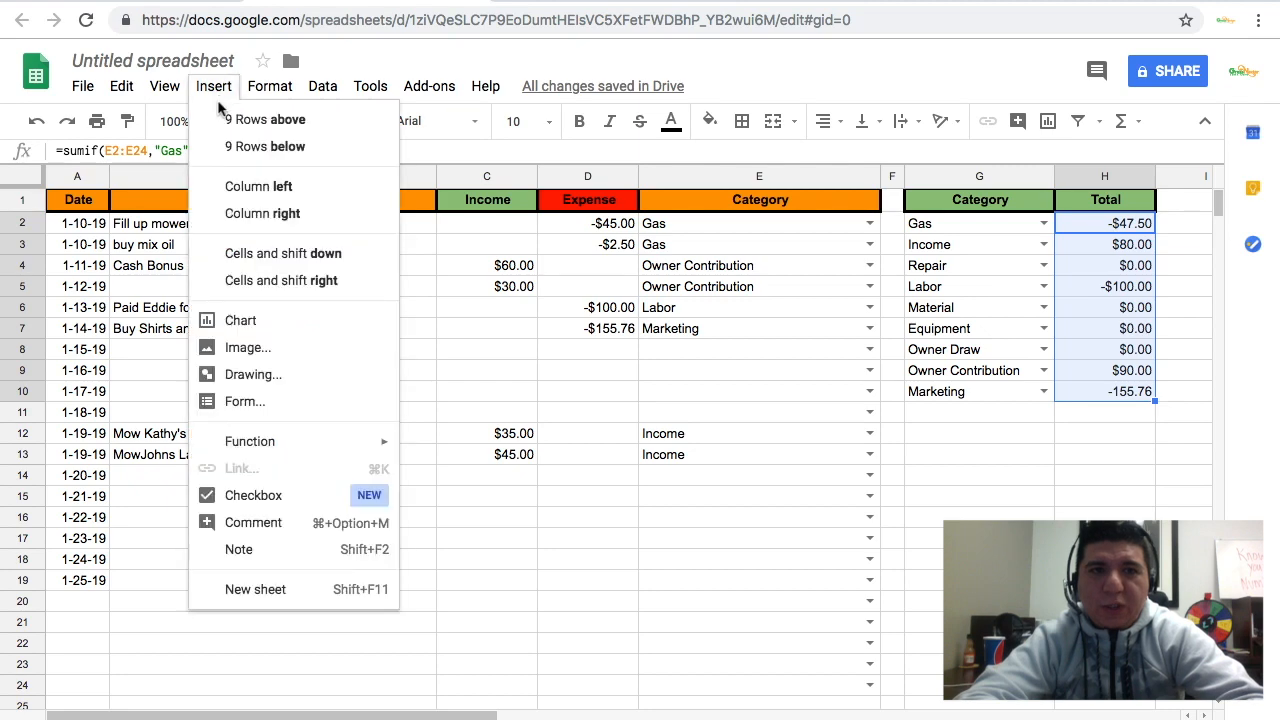
pyautogui.moveTo(250, 441)
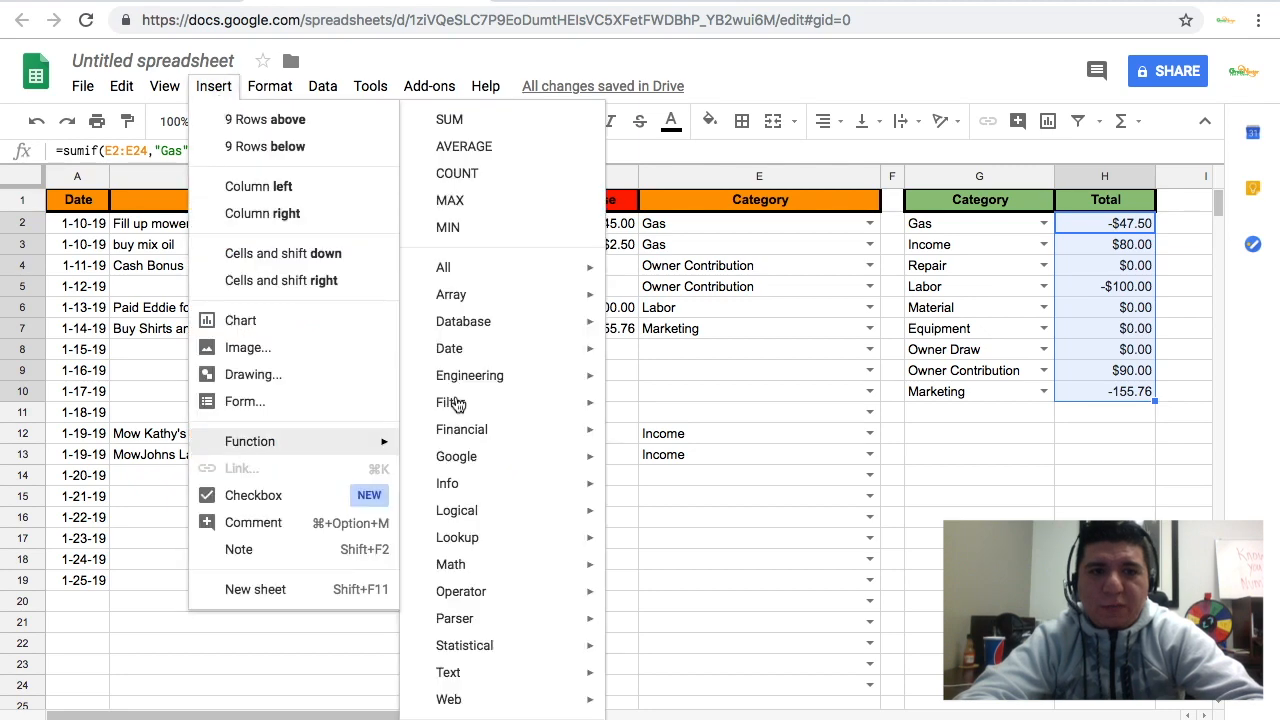
pyautogui.click(487, 120)
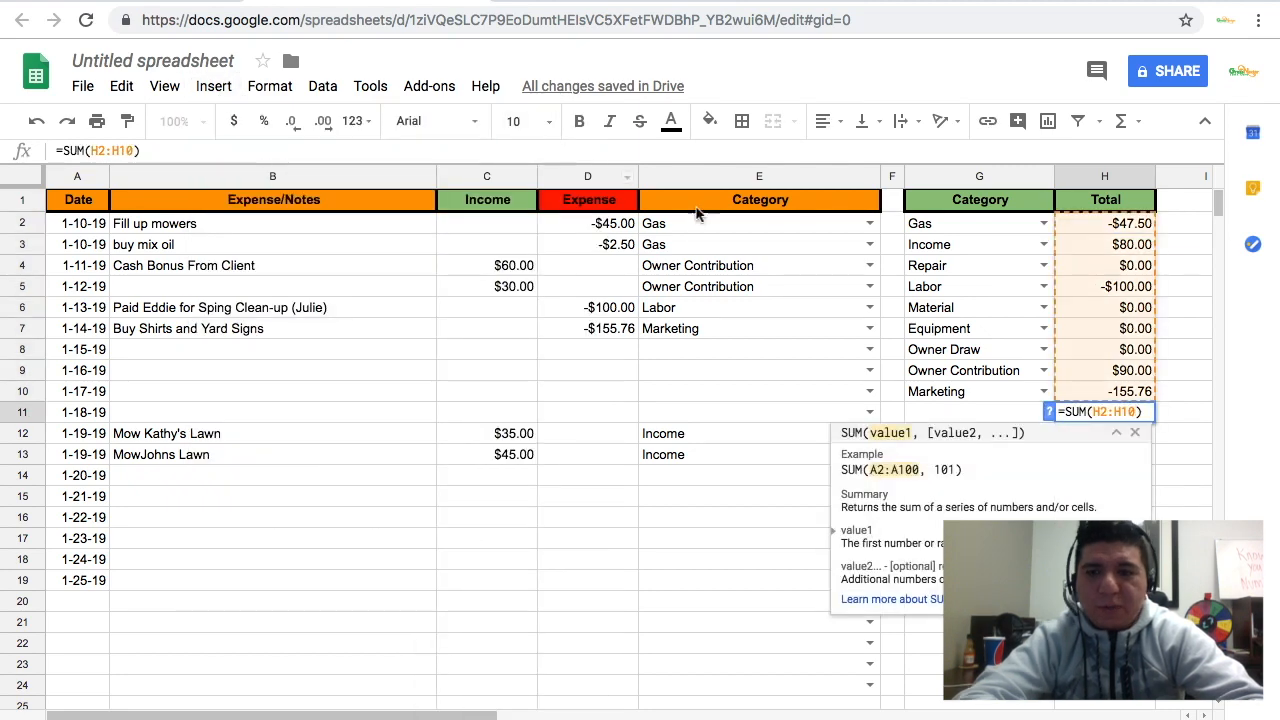
pyautogui.click(1203, 470)
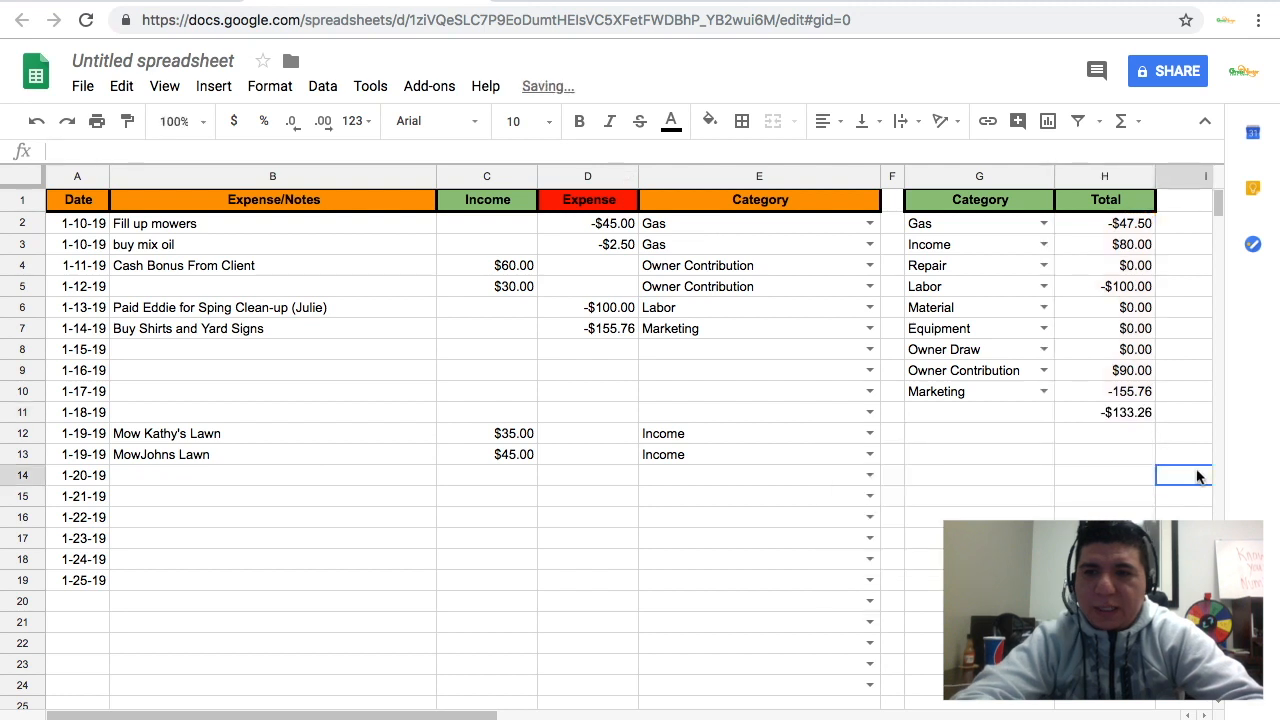
pyautogui.click(1136, 412)
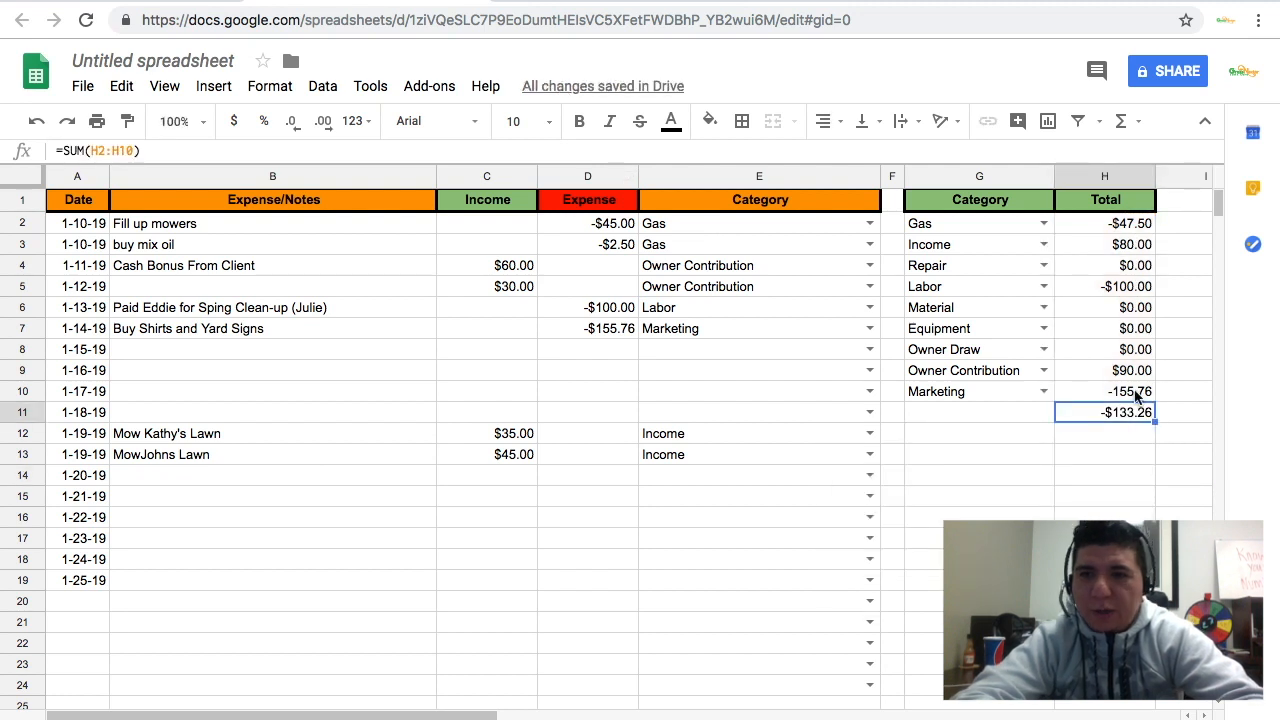
pyautogui.click(1015, 416)
pyautogui.write('TOTAL:')
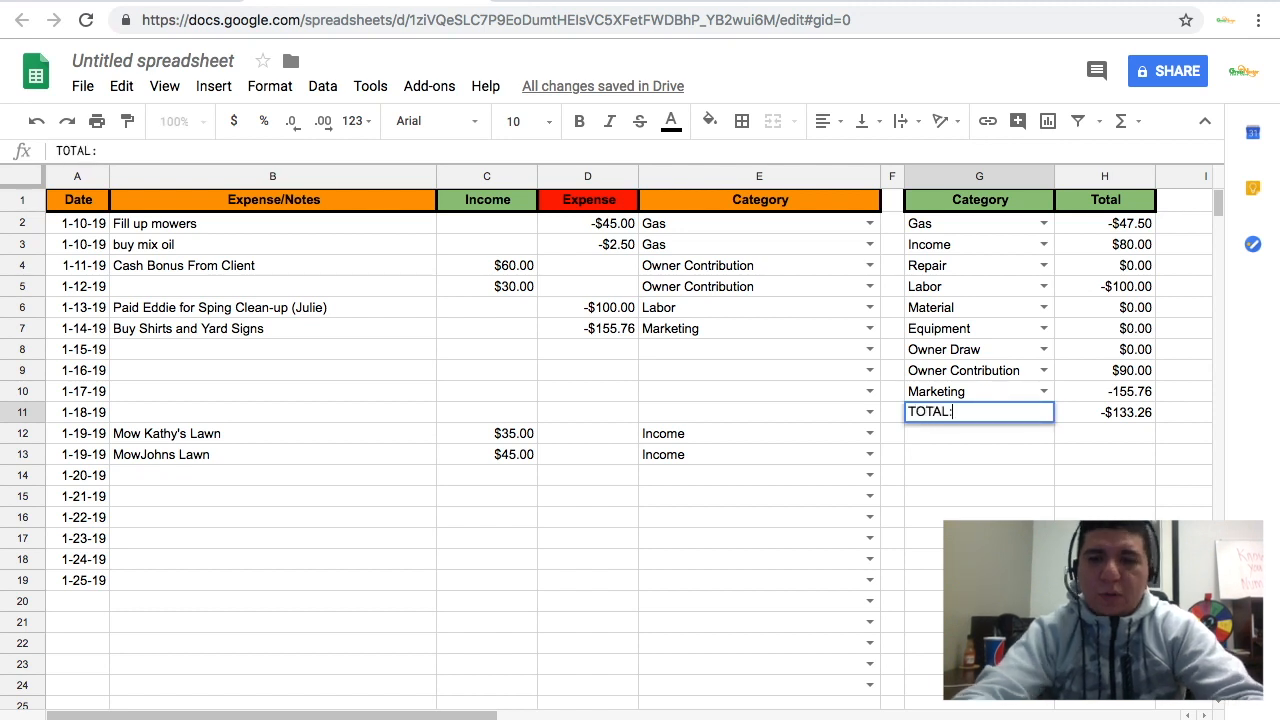
# Step: Fill the summary's total row G11:H11 with light yellow and add a border along its top edge
pyautogui.keyDown('shift'); pyautogui.click(1108, 418); pyautogui.keyUp('shift')
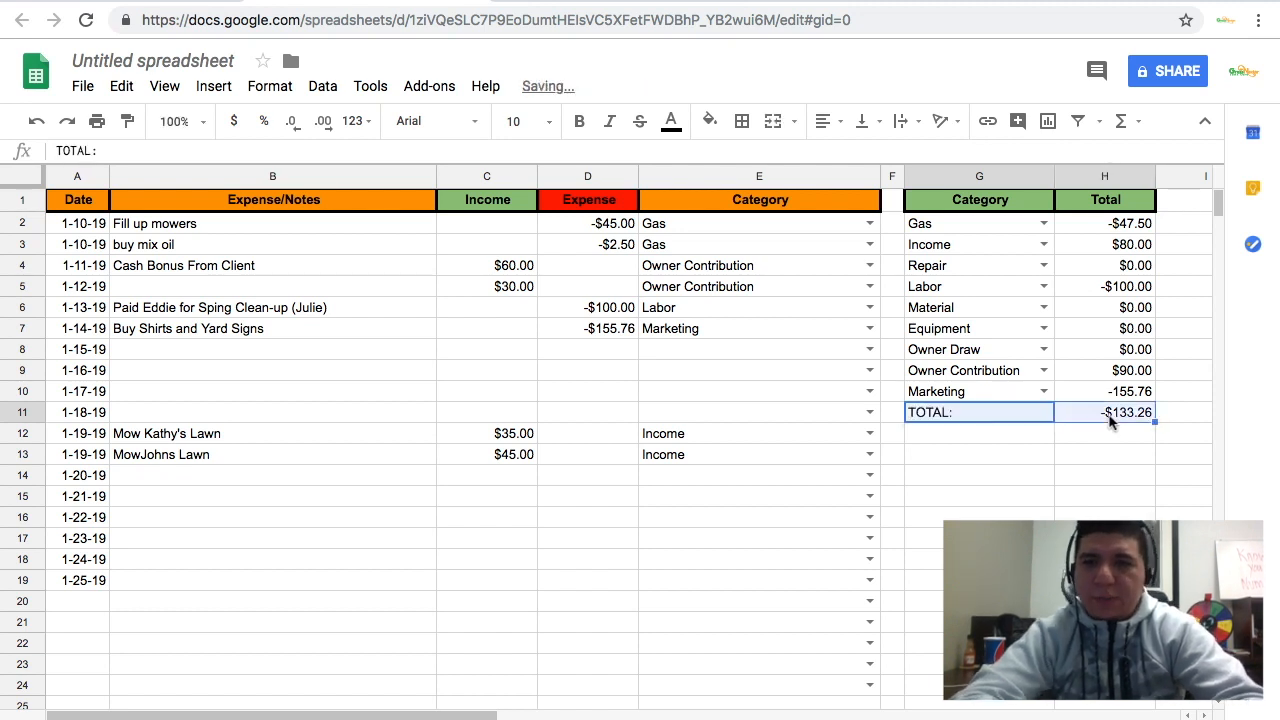
pyautogui.click(709, 120)
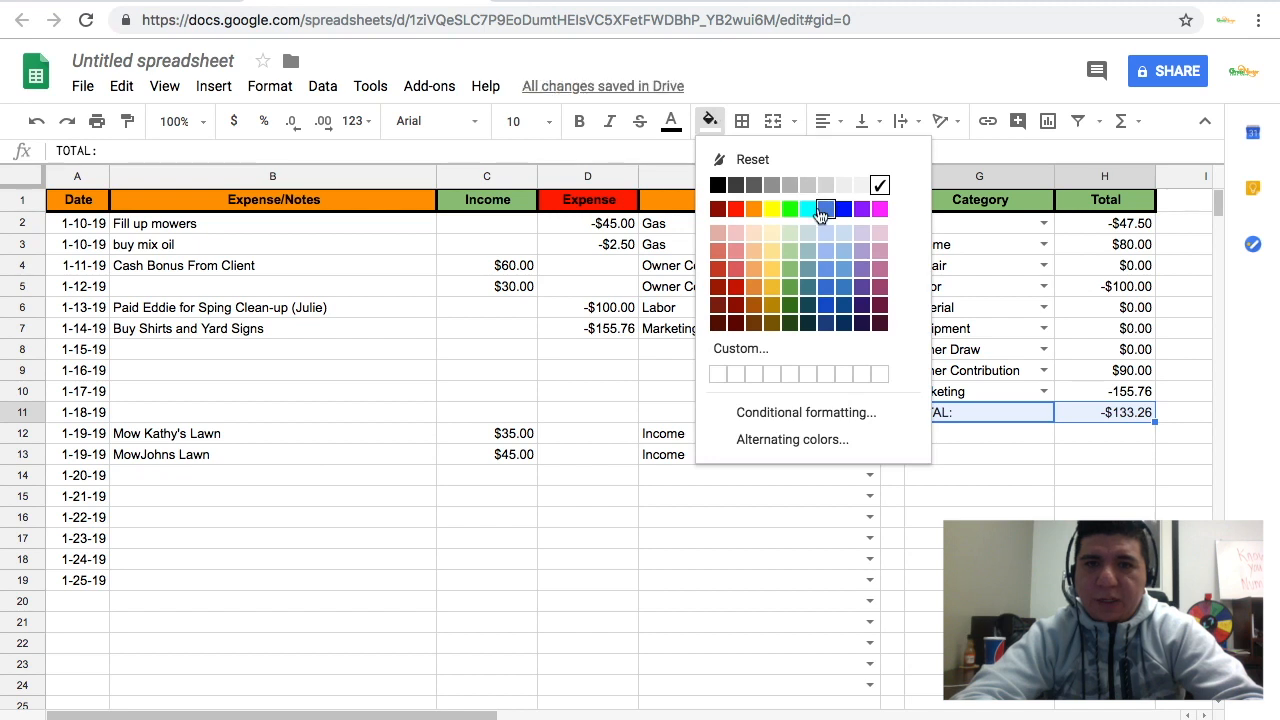
pyautogui.click(772, 250)
pyautogui.click(743, 120)
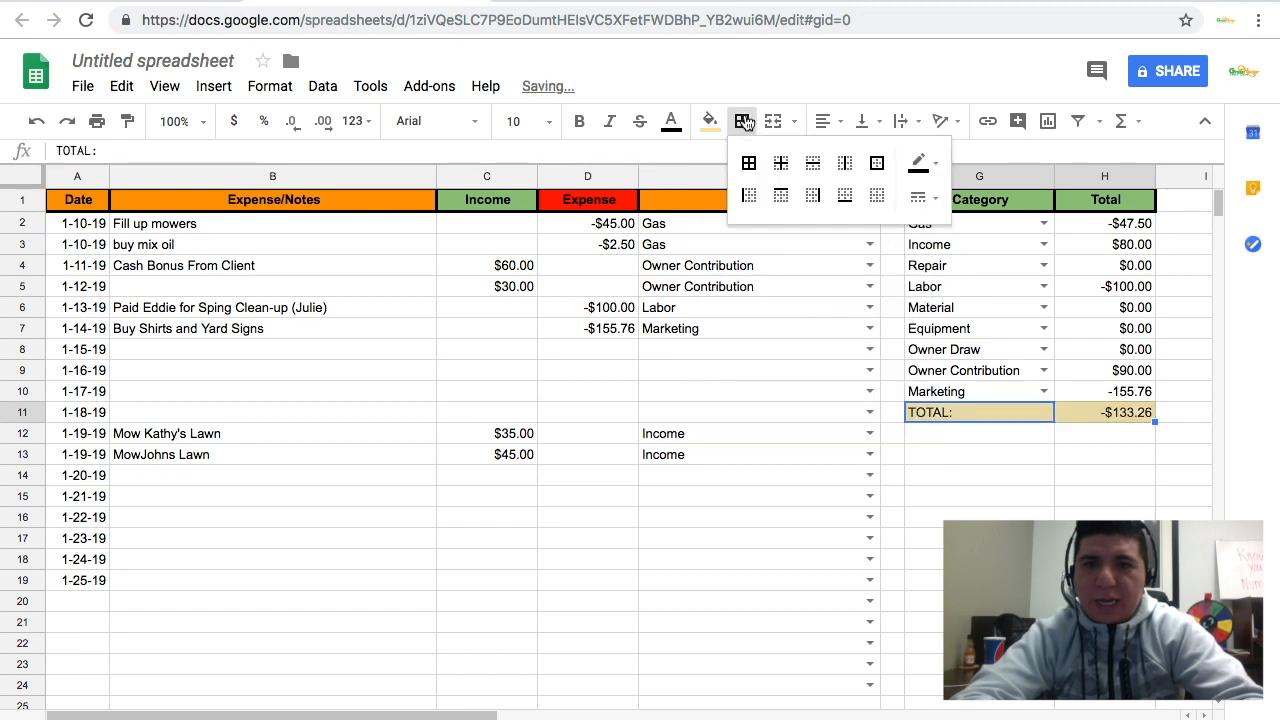
pyautogui.click(789, 197)
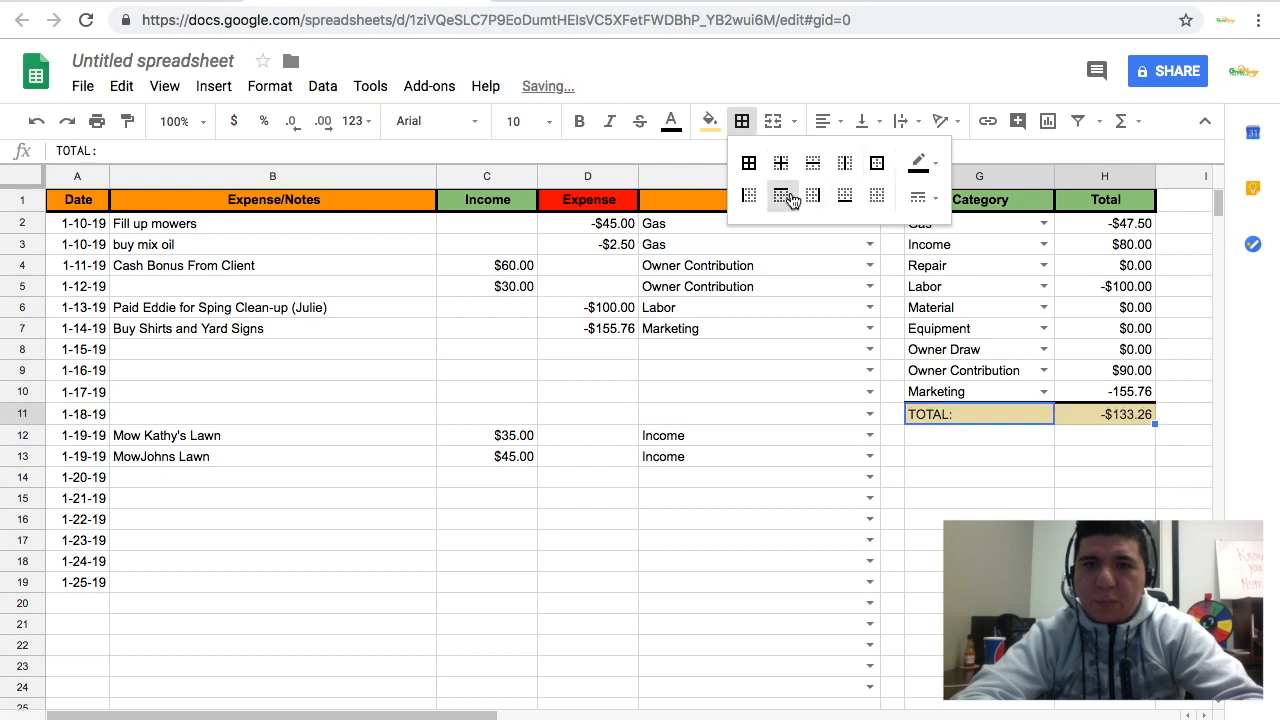
pyautogui.click(1012, 514)
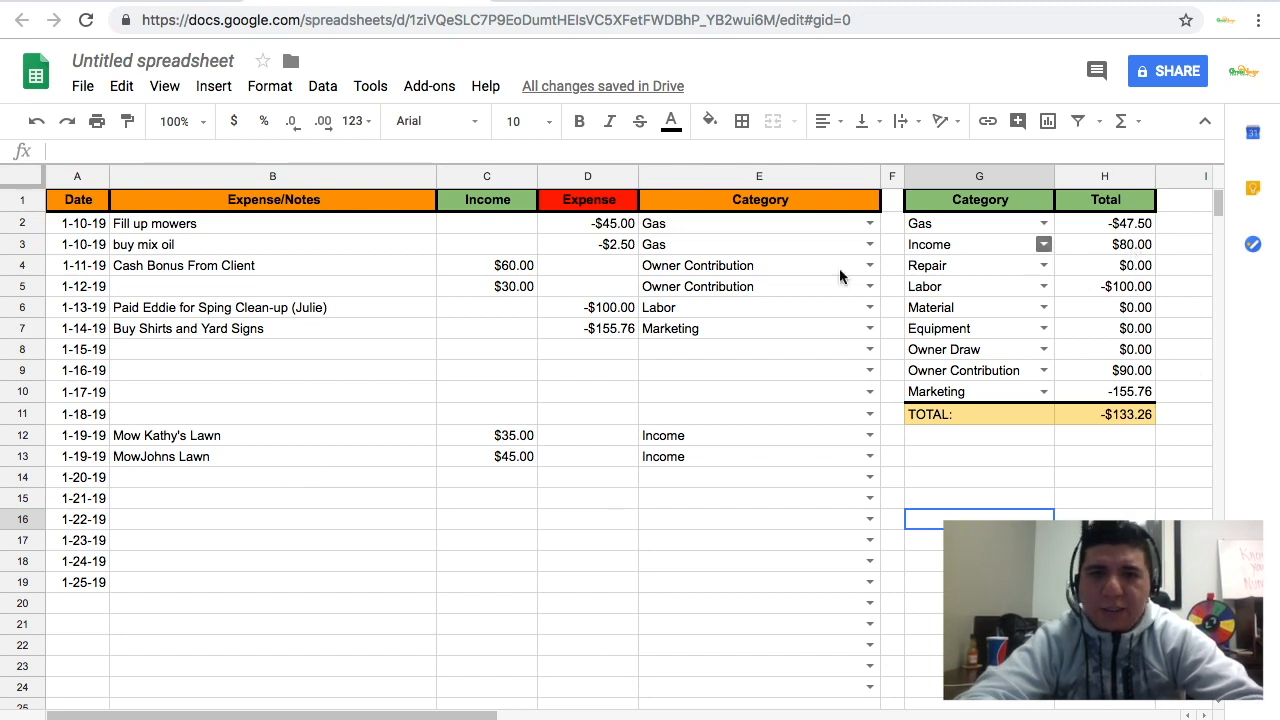
# Step: Rename the spreadsheet as GrassNectar.Income.Expense.2019
pyautogui.click(150, 60)
pyautogui.write('G')
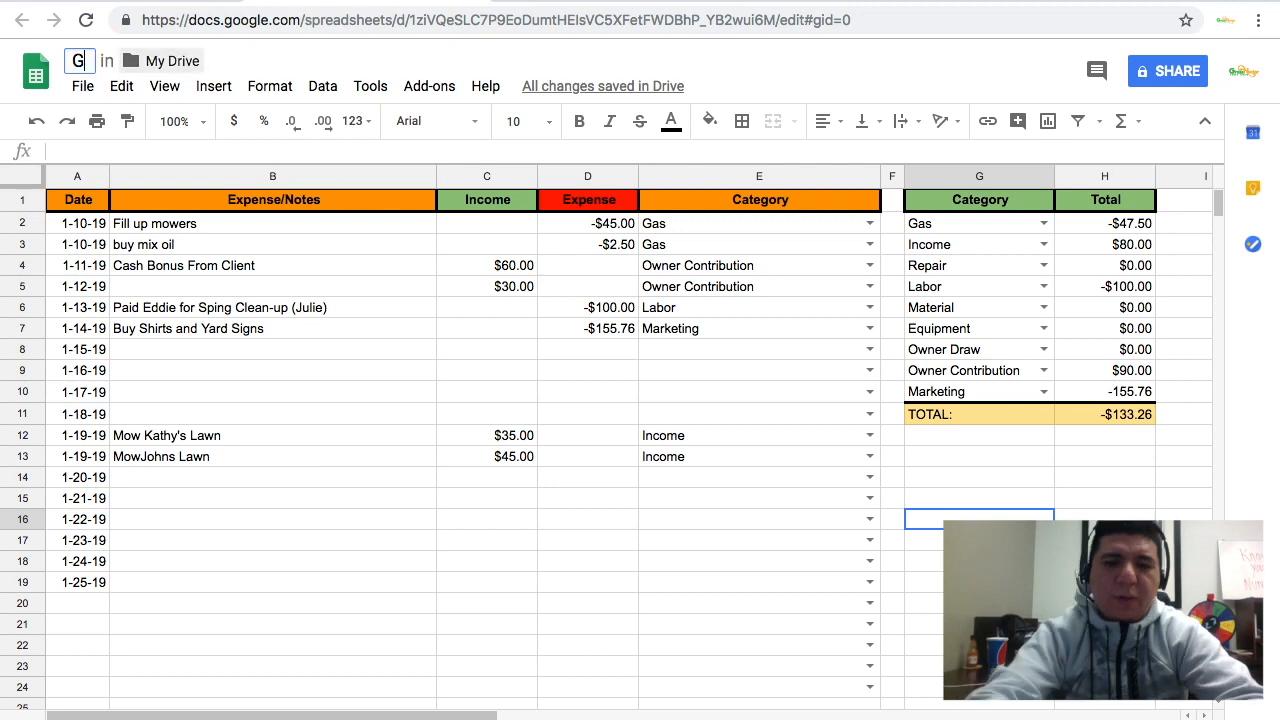
pyautogui.write('ra')
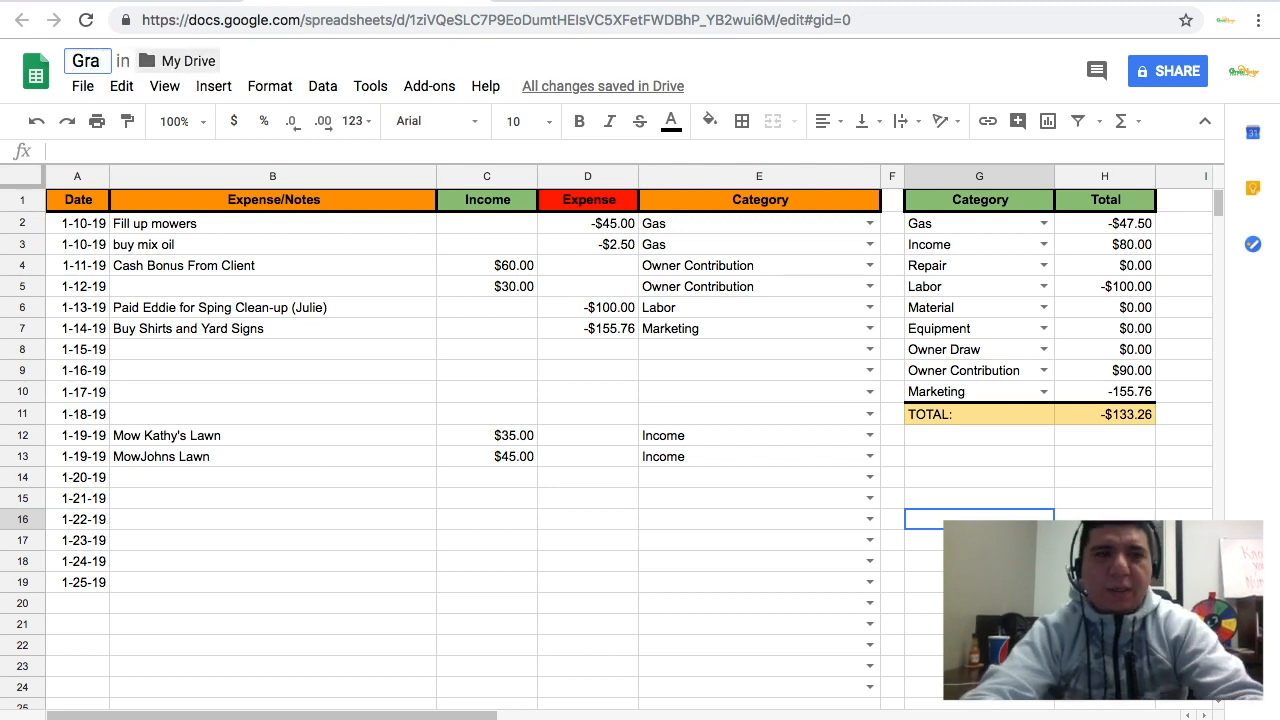
pyautogui.write('ssN')
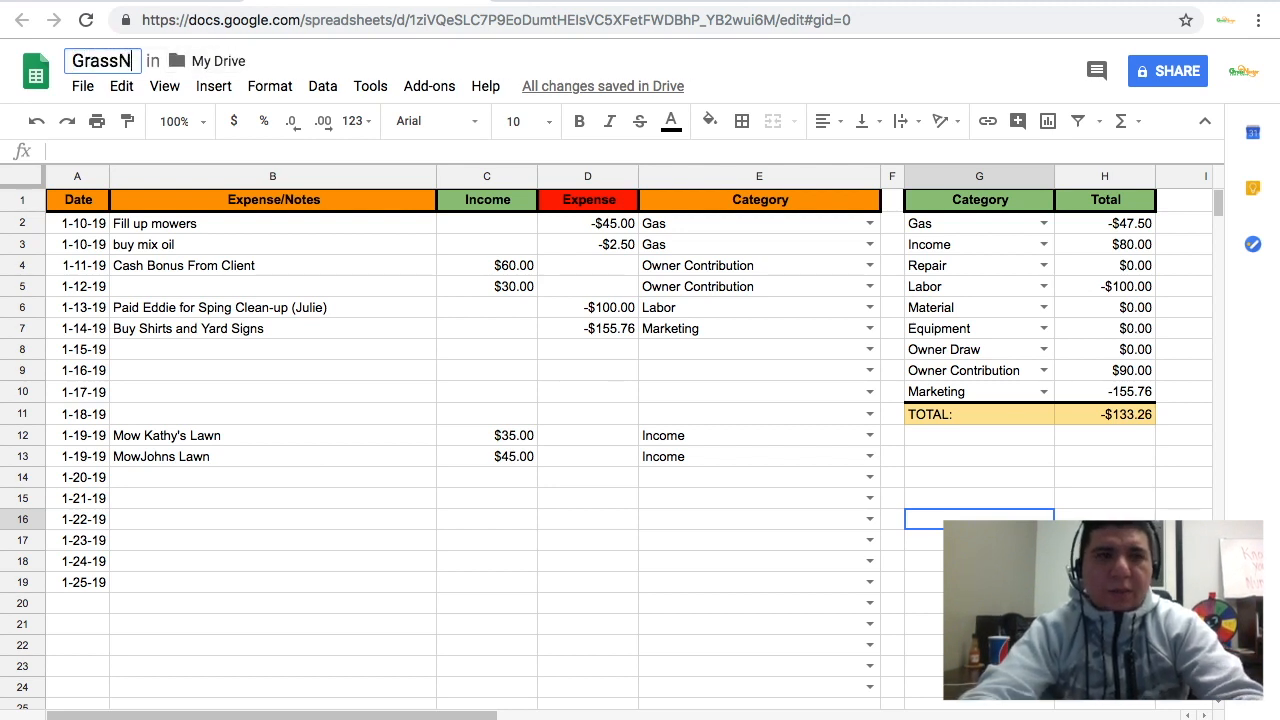
pyautogui.write('ectar.')
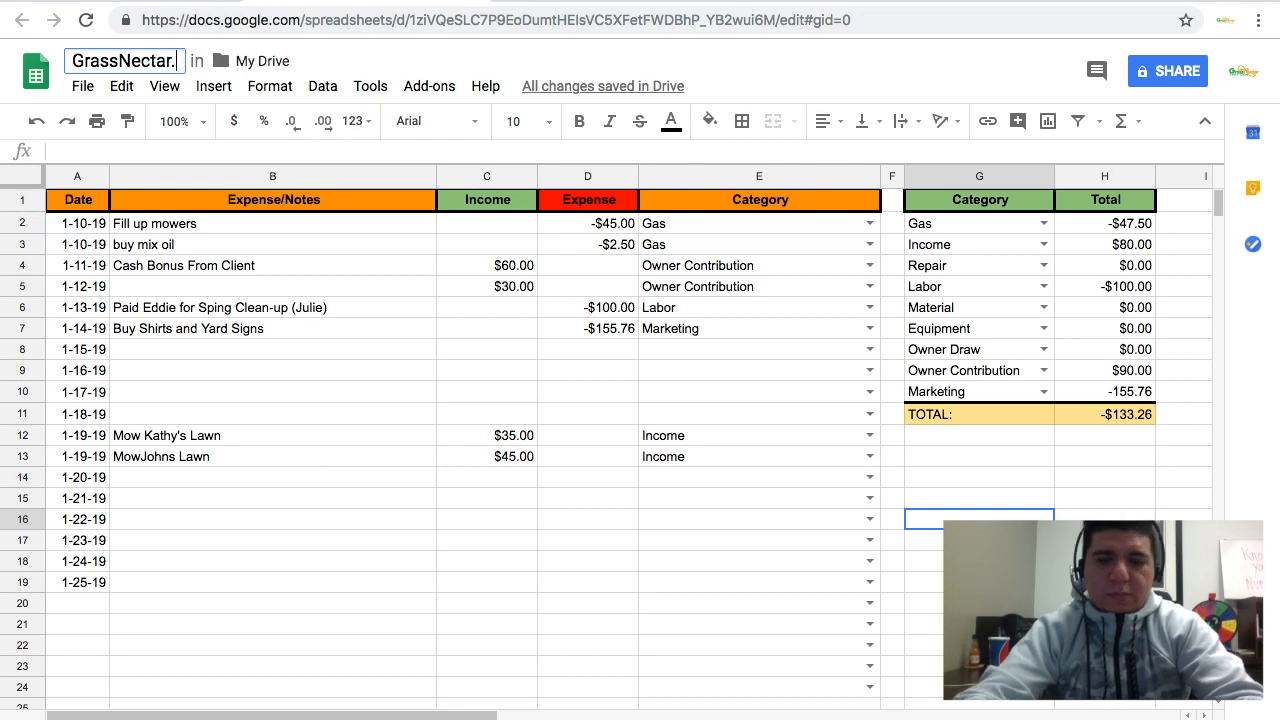
pyautogui.write('lncome.')
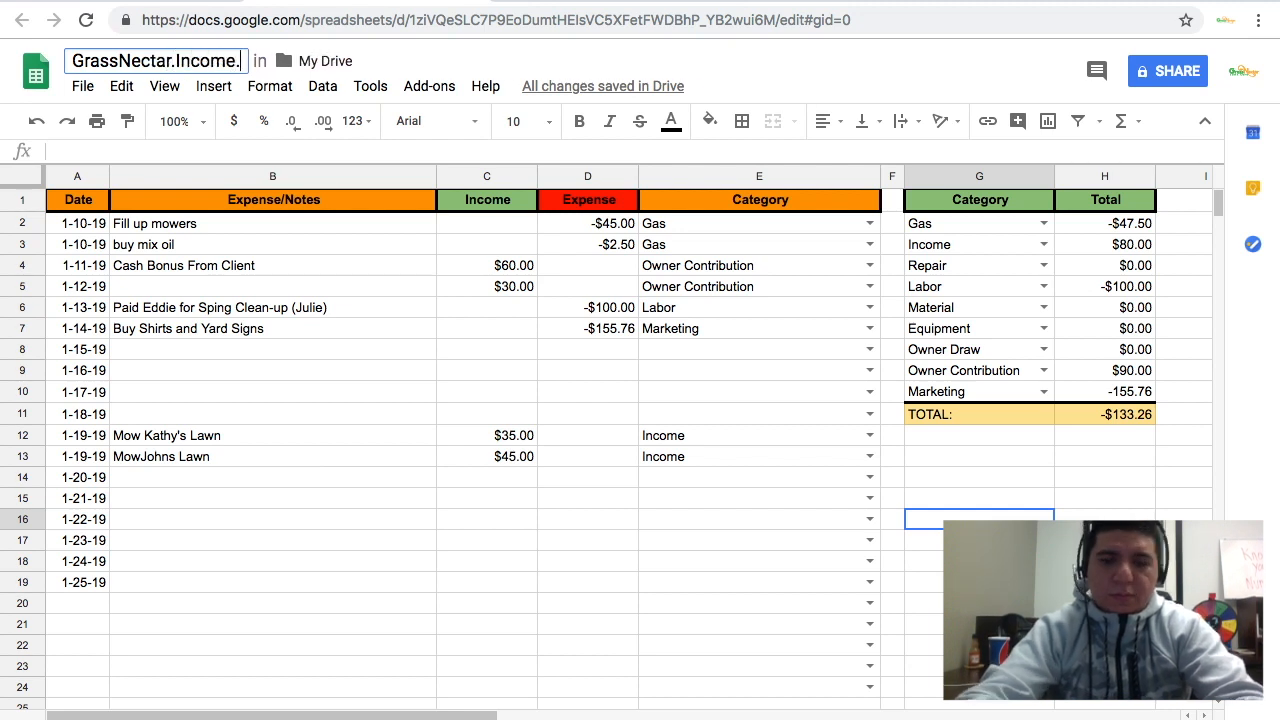
pyautogui.write('Expense')
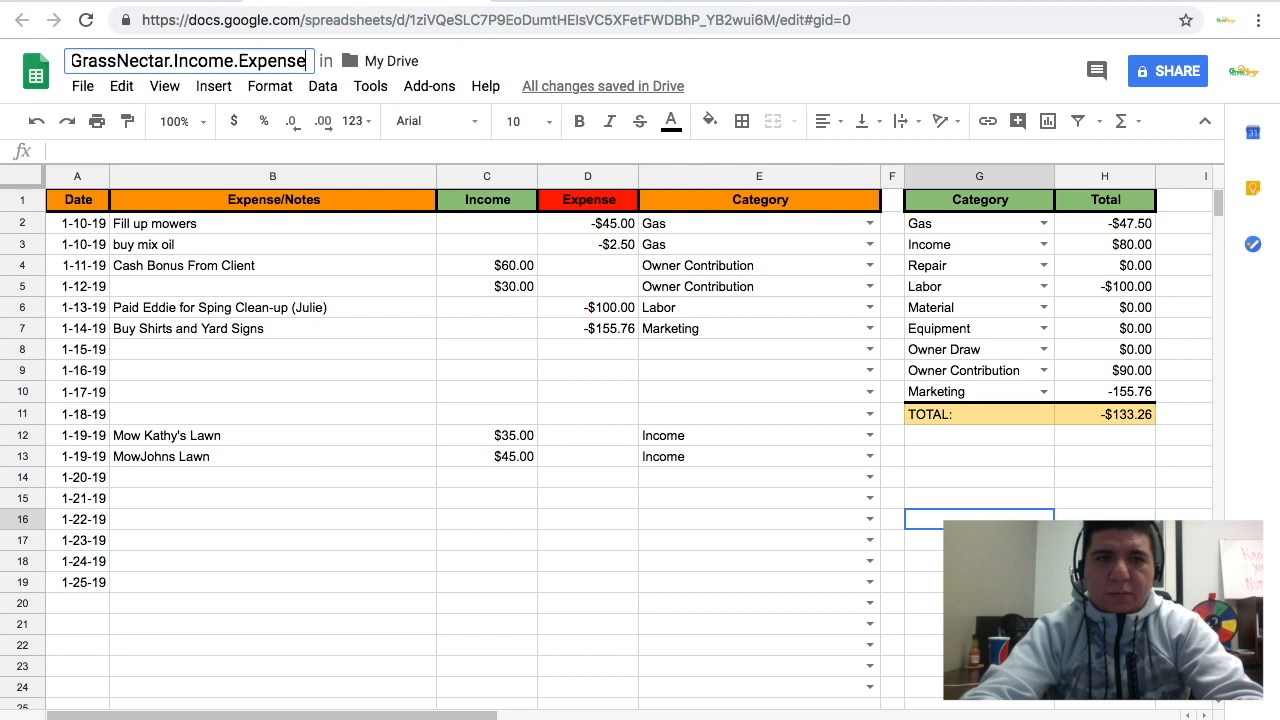
pyautogui.write('.')
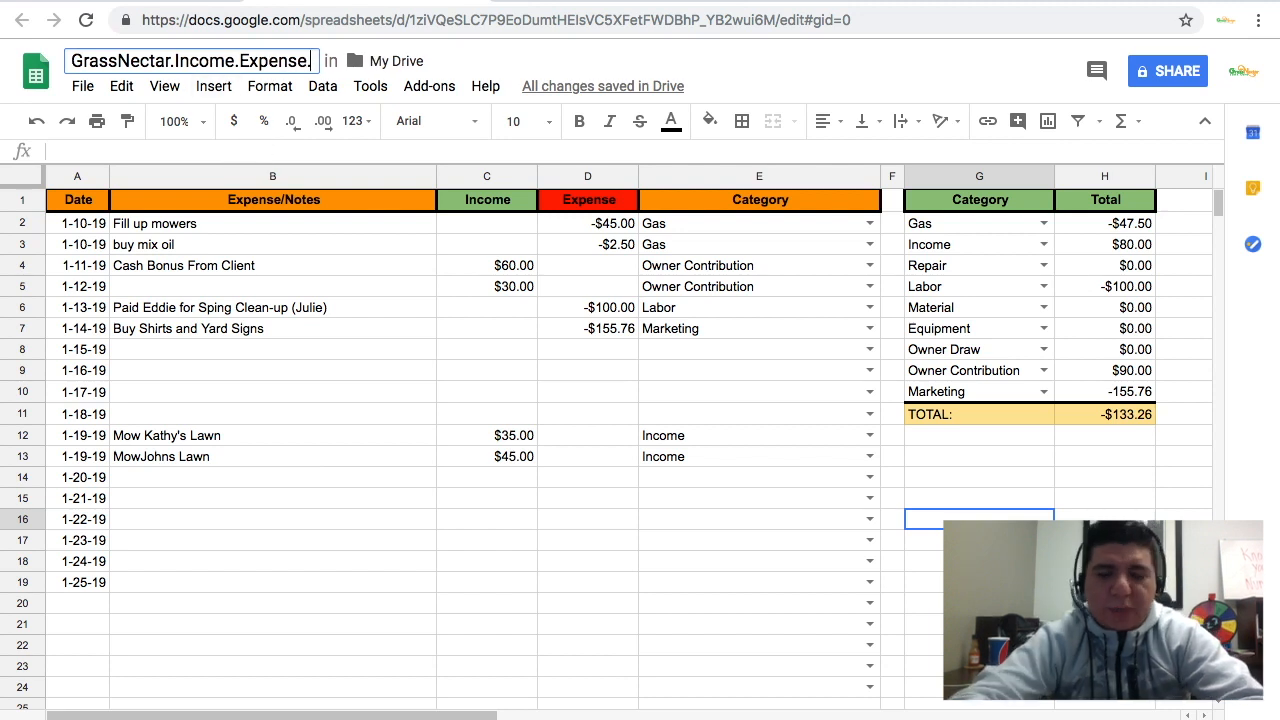
pyautogui.write('2019')
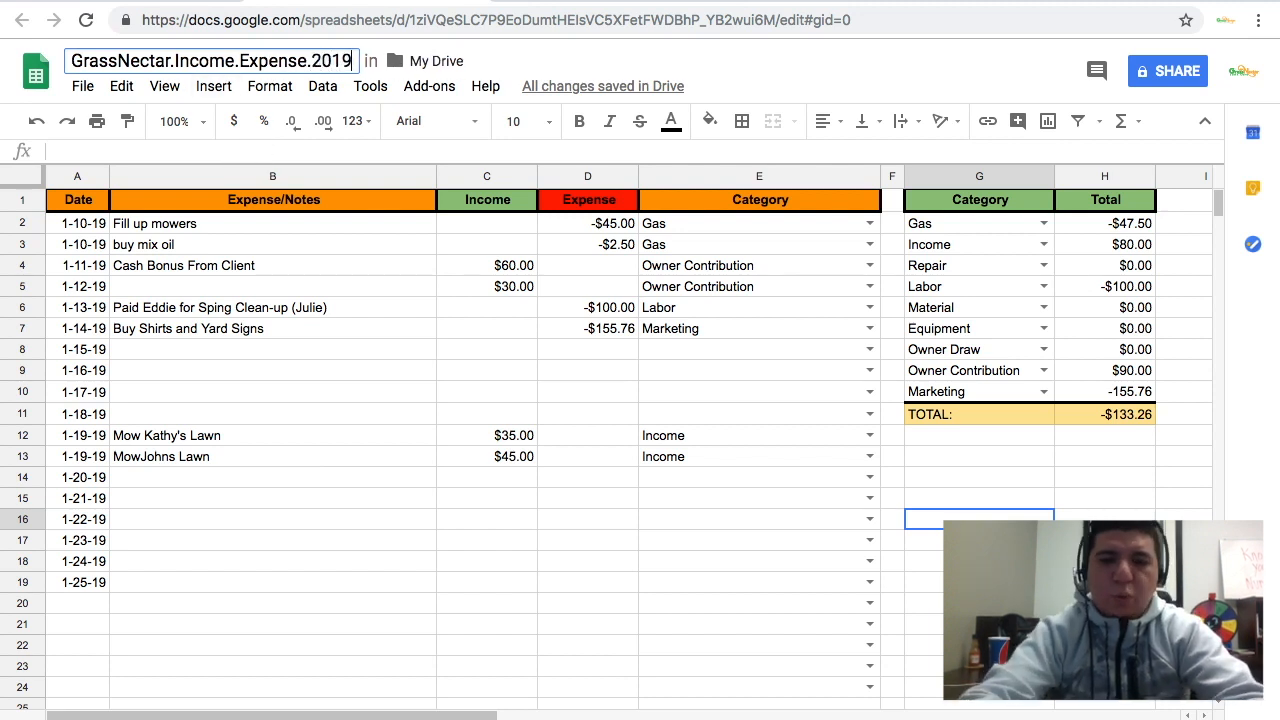
pyautogui.click(759, 645)
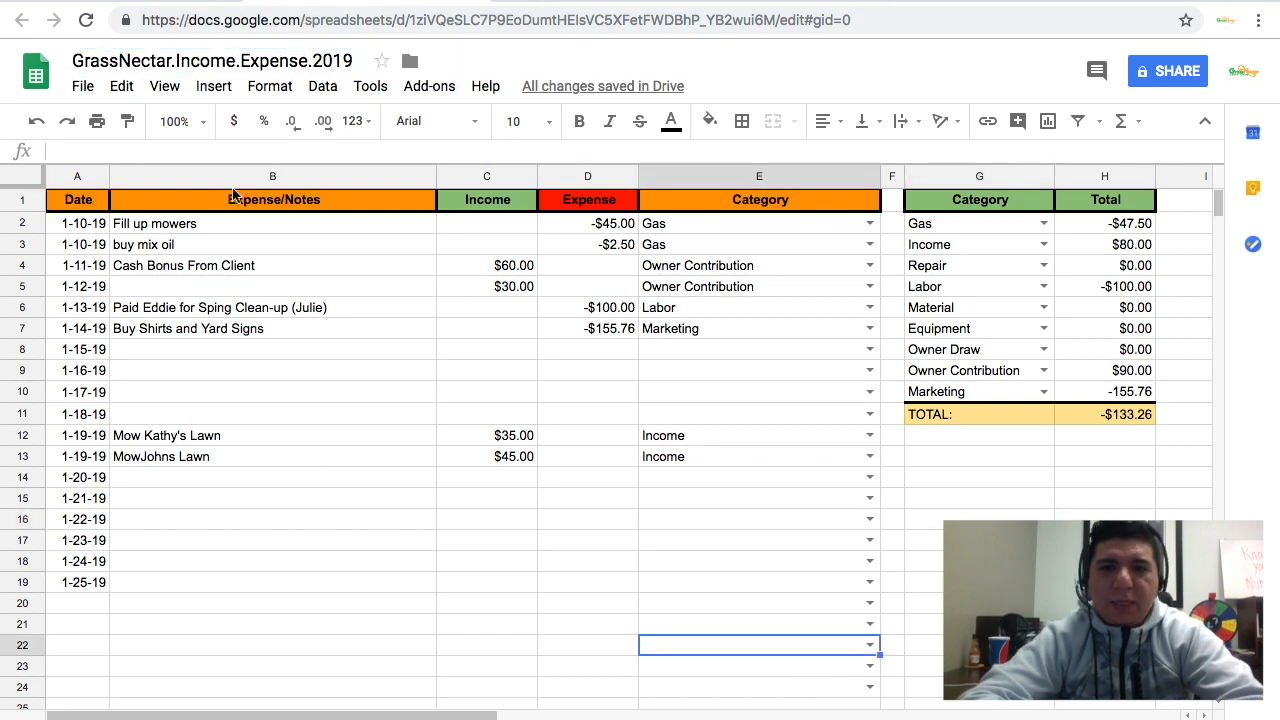
pyautogui.click(190, 224)
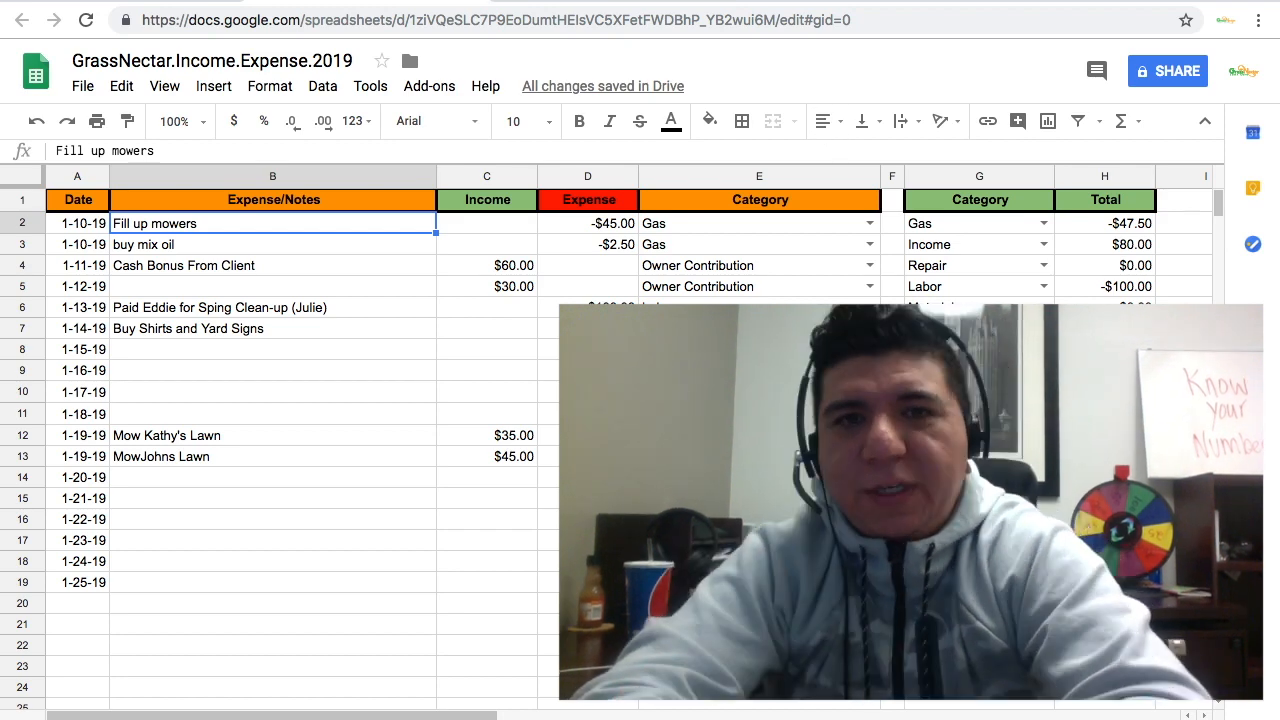
pyautogui.moveTo(599, 47)
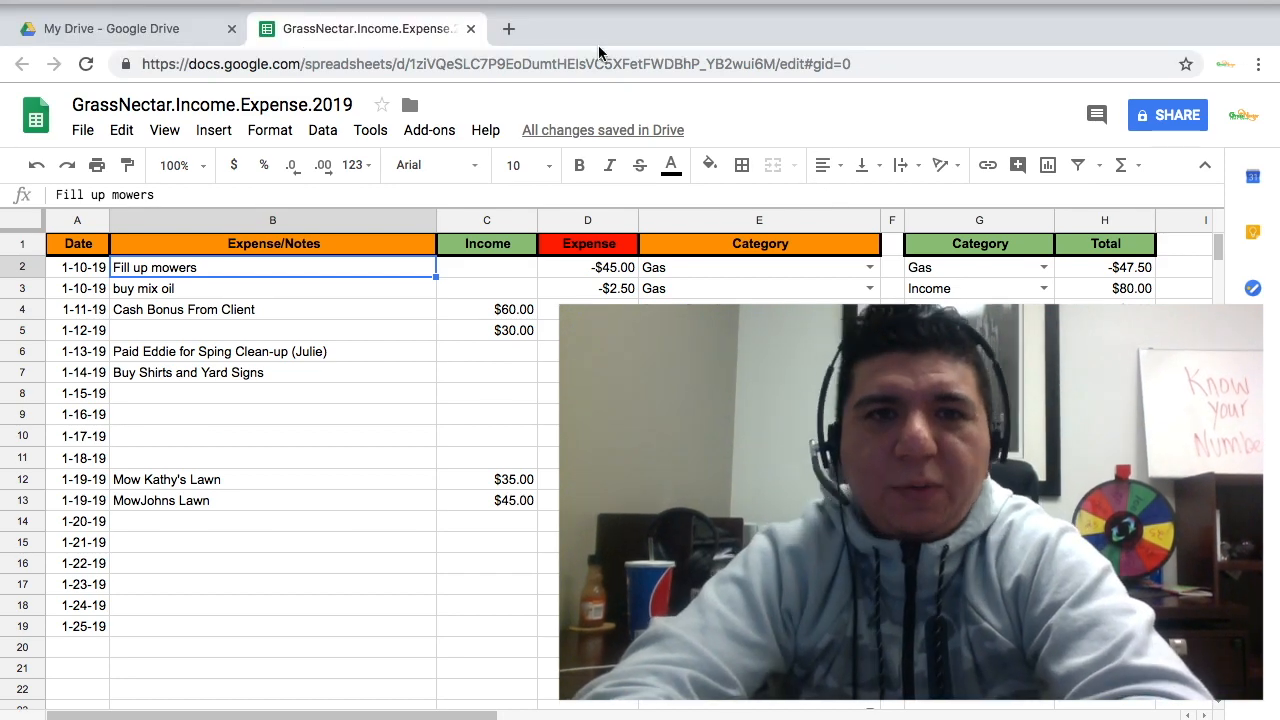